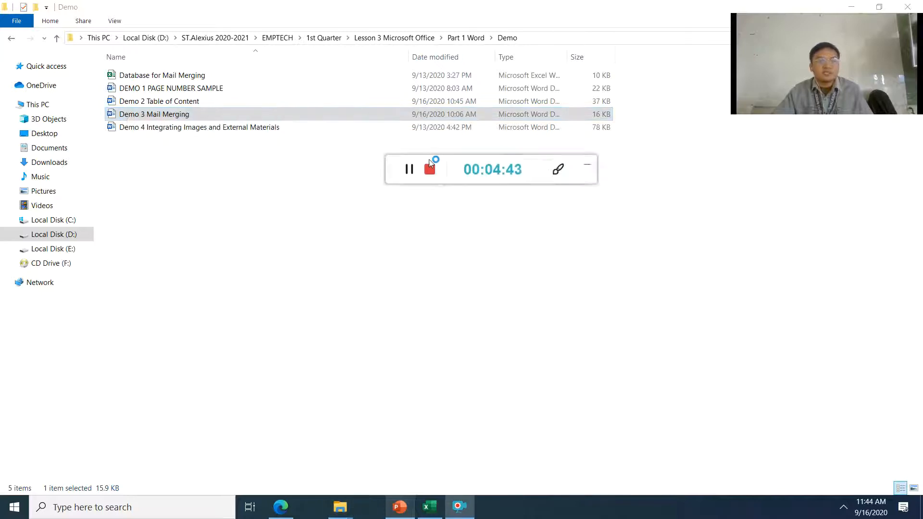
# - Open the DEMO 1 PAGE NUMBER SAMPLE document from the Demo folder in Word
pyautogui.click(236, 114)
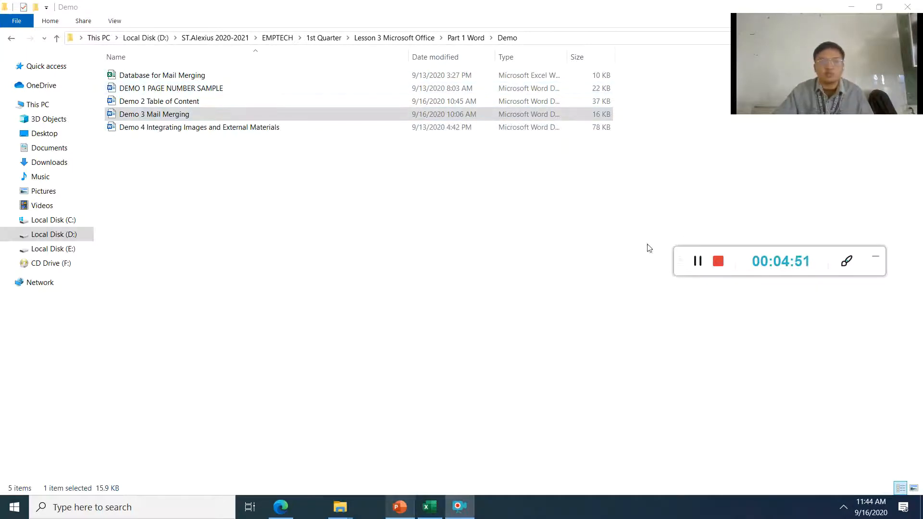
pyautogui.doubleClick(195, 87)
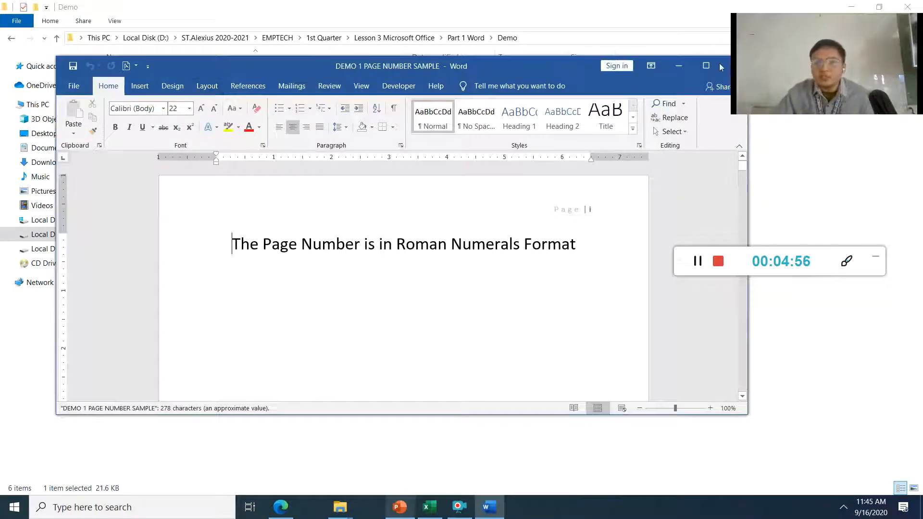
# - Maximize Word, compare the Roman, numeric and letter page numbering, then minimize Word
pyautogui.click(703, 68)
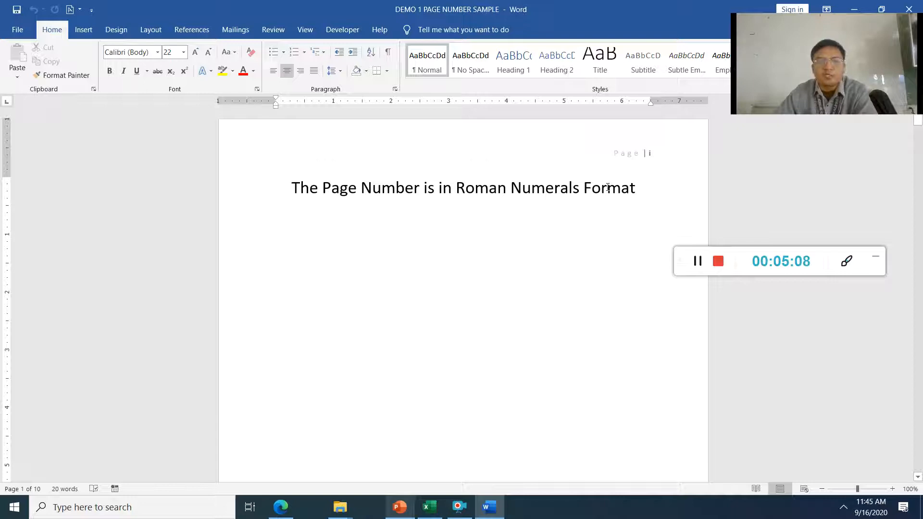
pyautogui.scroll(-5, 585, 275)
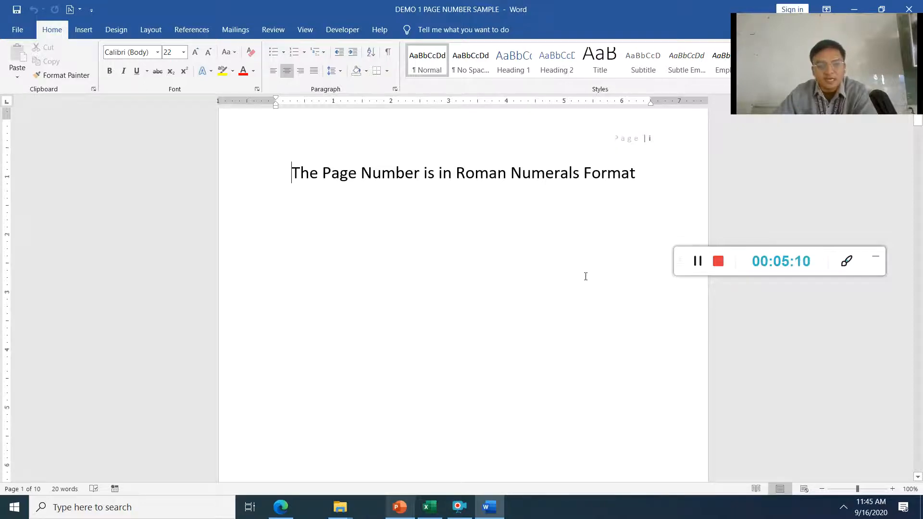
pyautogui.scroll(-4, 596, 274)
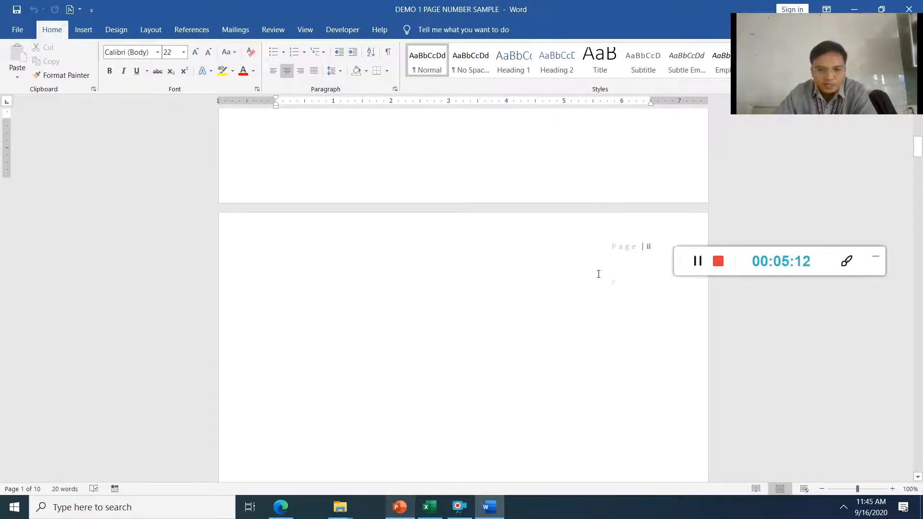
pyautogui.scroll(-10, 630, 287)
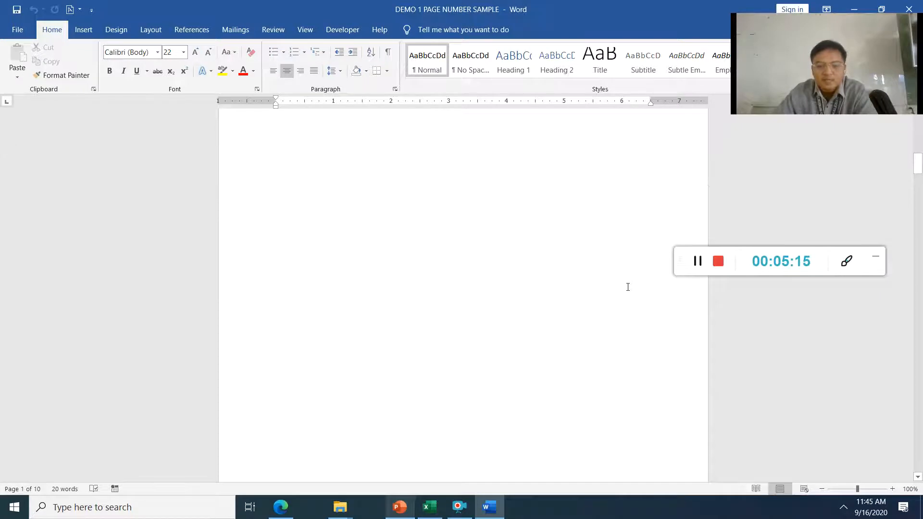
pyautogui.scroll(-7, 628, 287)
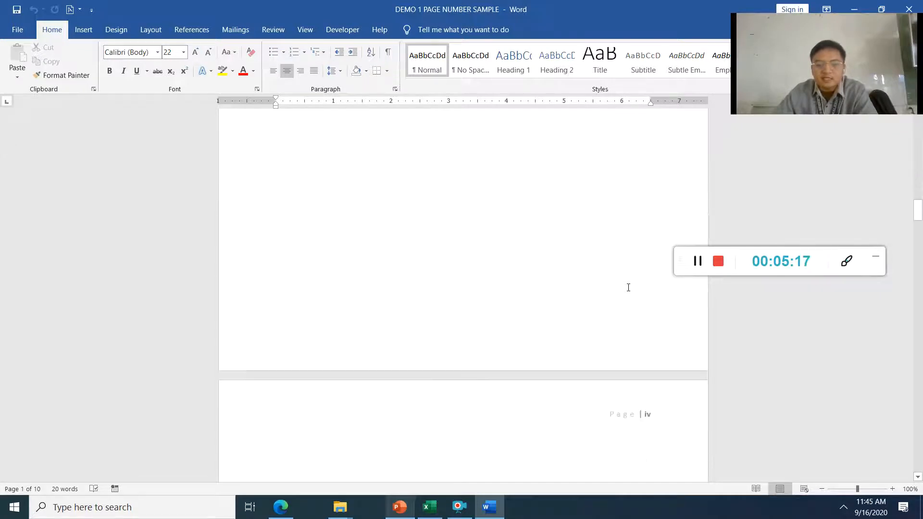
pyautogui.scroll(-2, 628, 287)
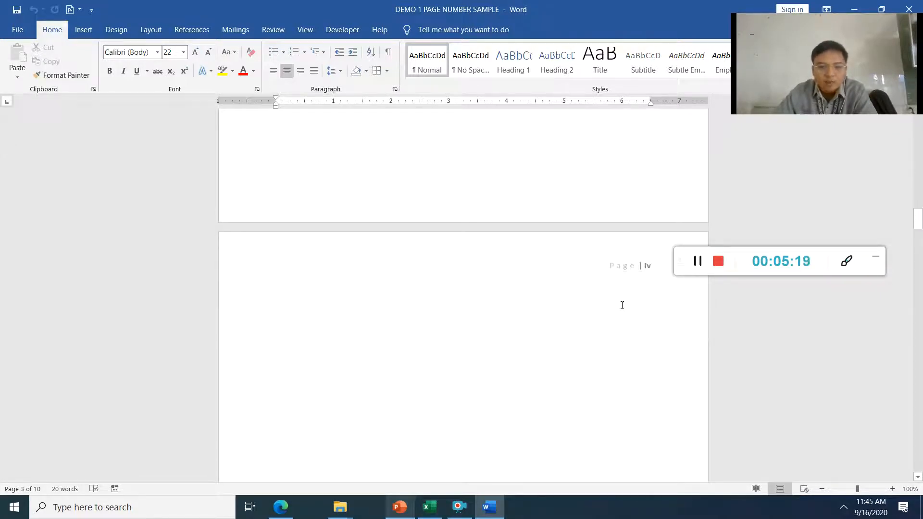
pyautogui.scroll(-10, 622, 306)
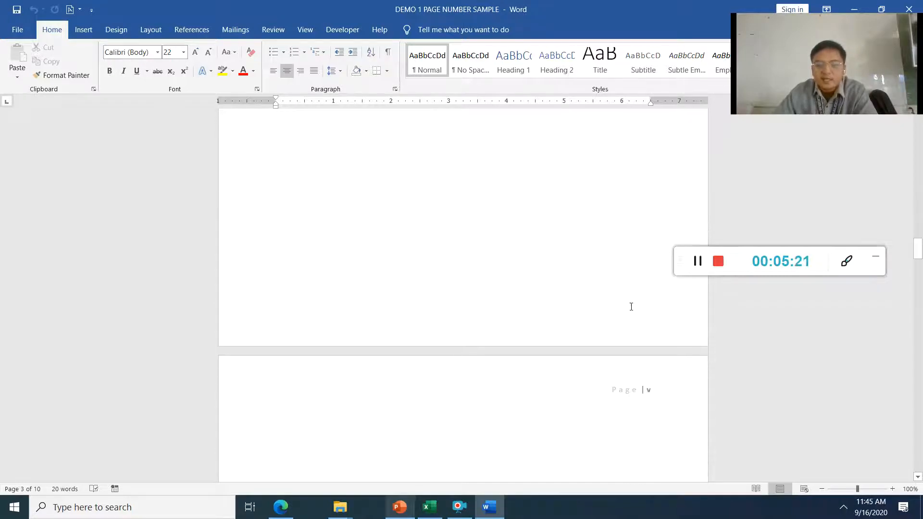
pyautogui.scroll(-3, 654, 306)
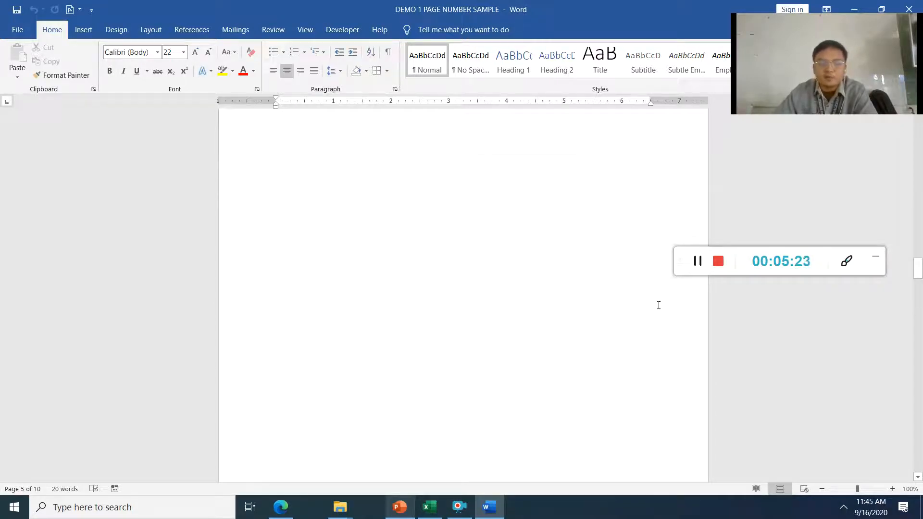
pyautogui.scroll(-4, 659, 306)
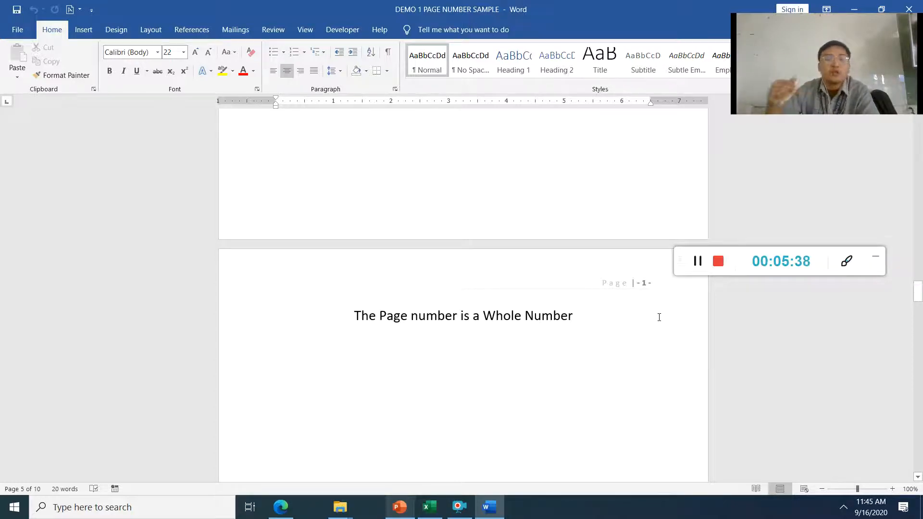
pyautogui.scroll(-10, 659, 317)
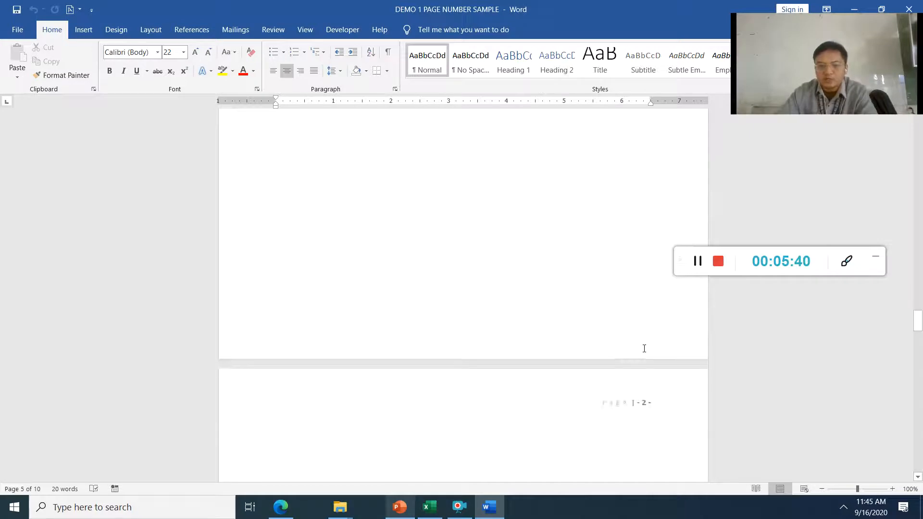
pyautogui.scroll(-15, 643, 349)
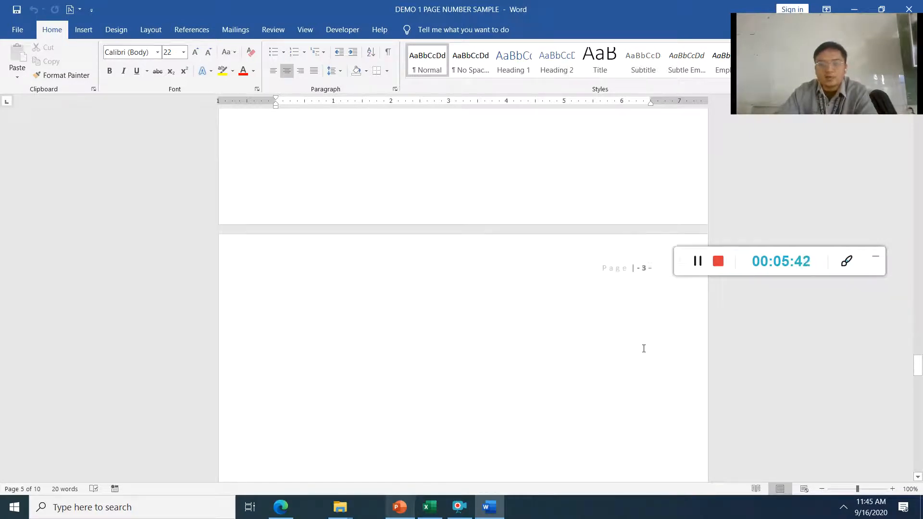
pyautogui.scroll(-10, 692, 340)
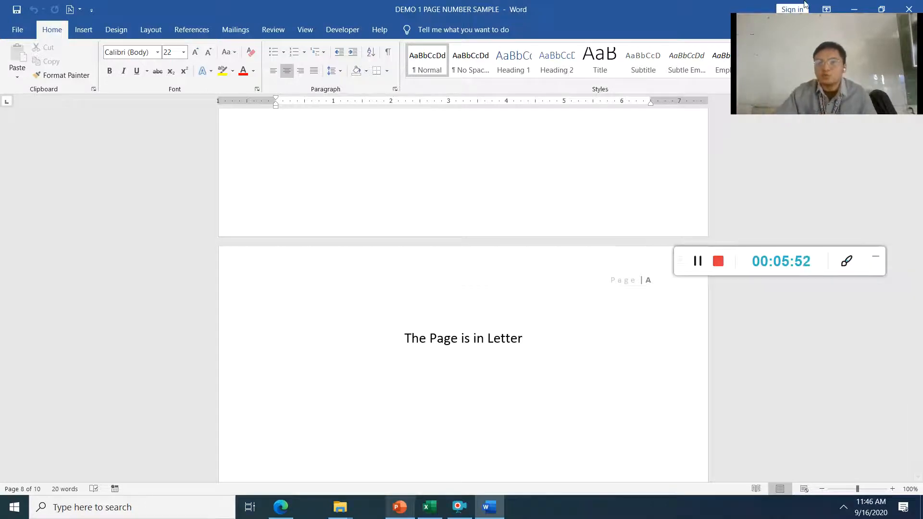
pyautogui.click(854, 10)
# - Delete the Publisher file created by mistake in the Demo folder
pyautogui.rightClick(220, 236)
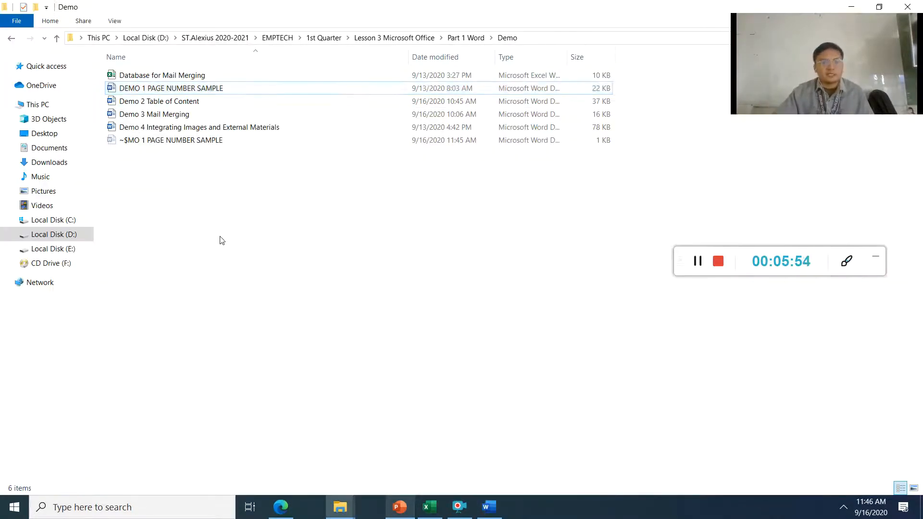
pyautogui.moveTo(301, 394)
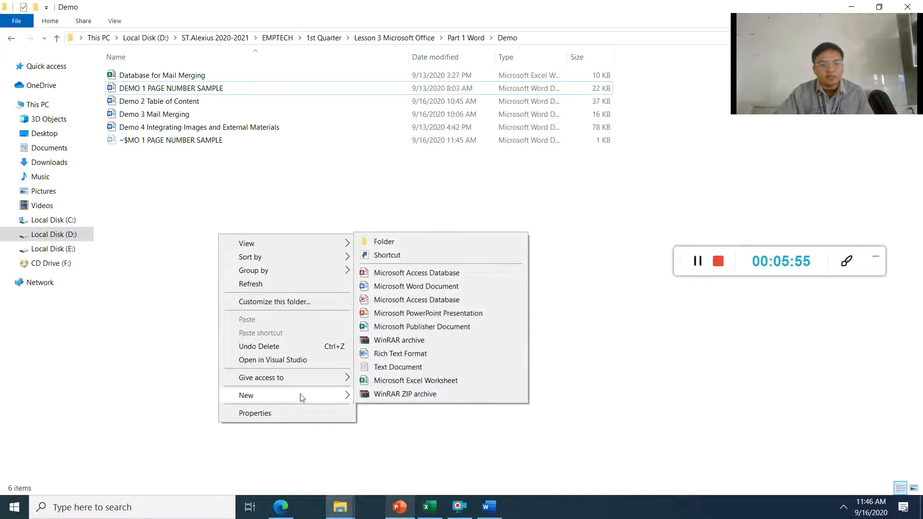
pyautogui.click(414, 327)
pyautogui.press('Escape')
pyautogui.press('Delete')
# - Create a new Word document named 'Page number' and open it
pyautogui.rightClick(320, 204)
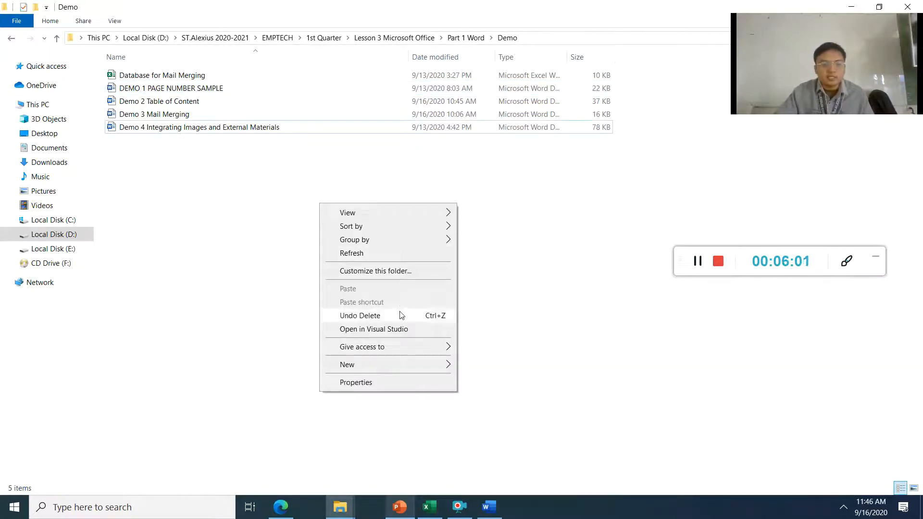
pyautogui.moveTo(398, 366)
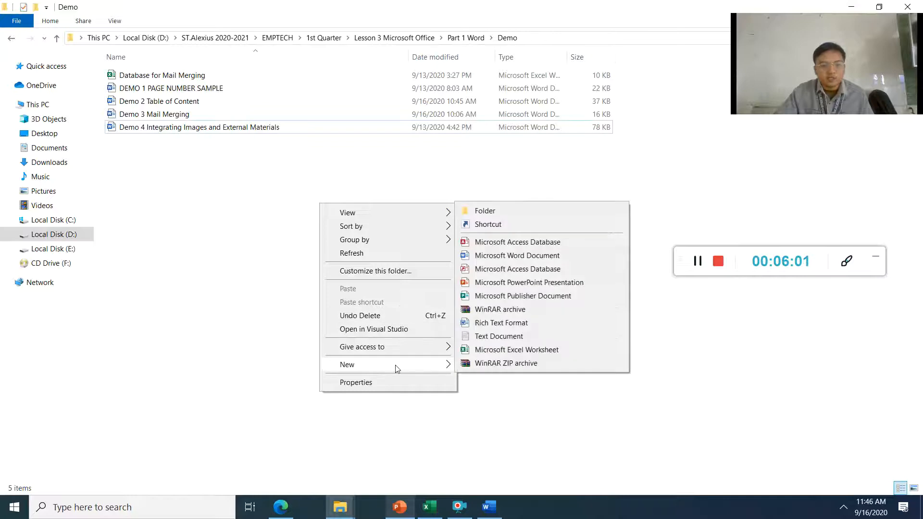
pyautogui.click(517, 257)
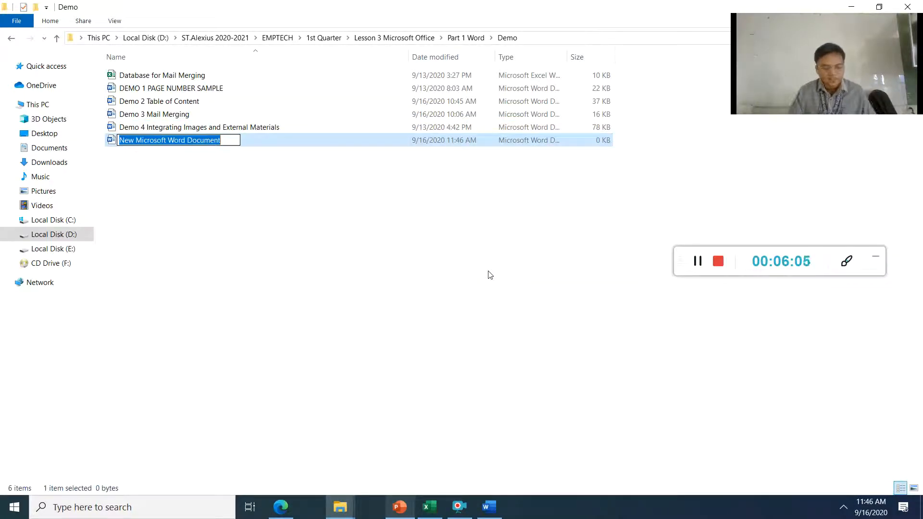
pyautogui.write('Page number')
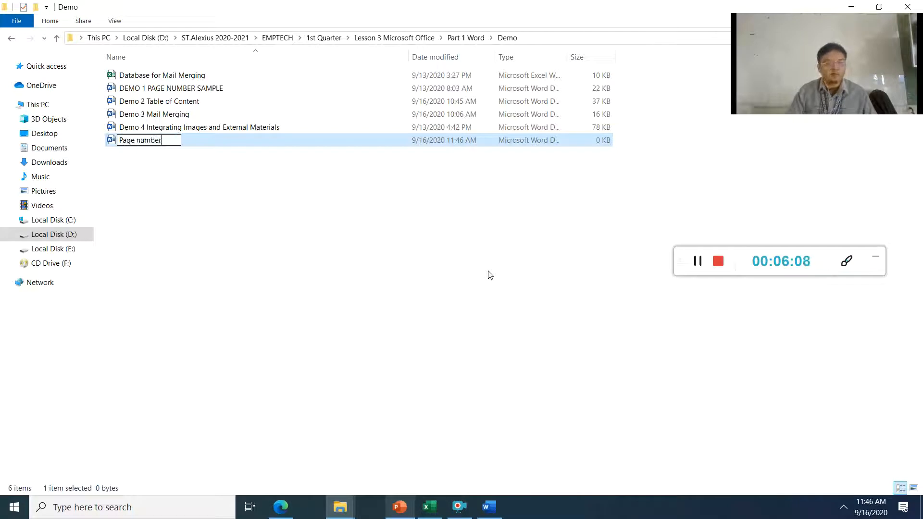
pyautogui.press('Return')
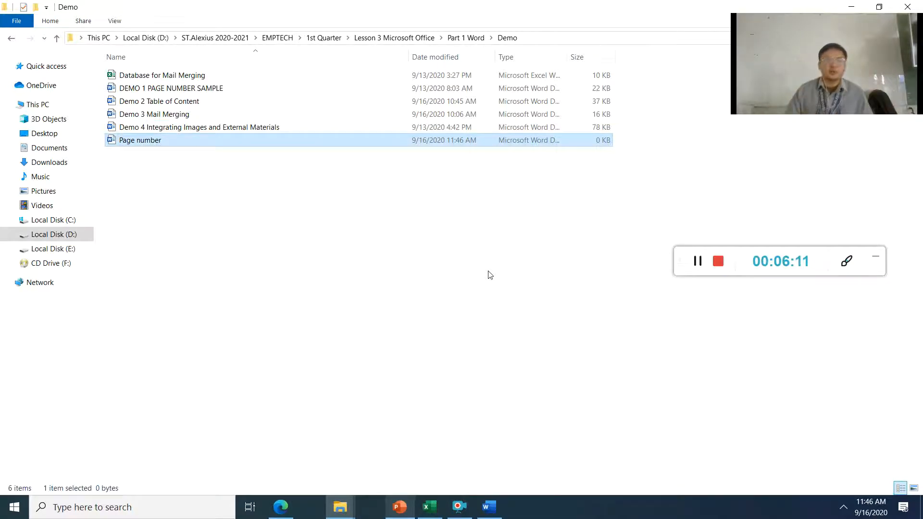
pyautogui.press('Return')
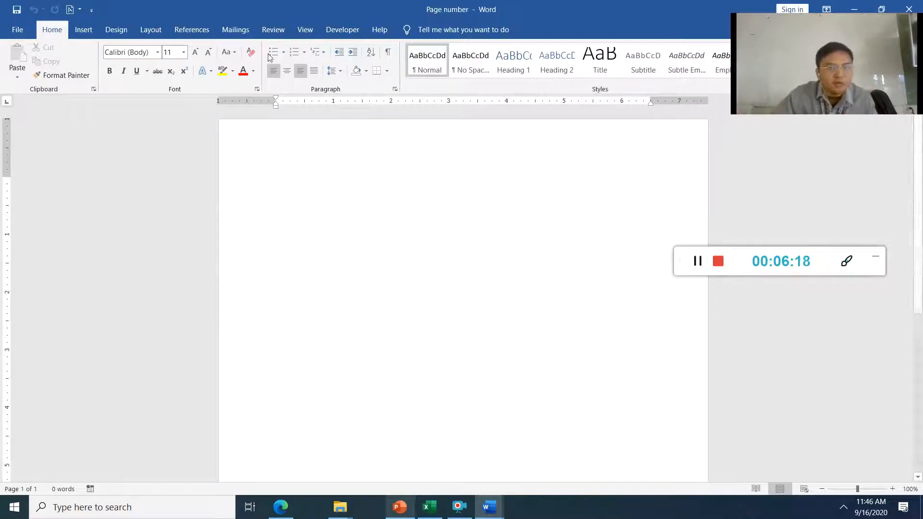
# - Insert an Accent Bar 1 page number at the top of the page and select its '1 | Page' text
pyautogui.click(77, 36)
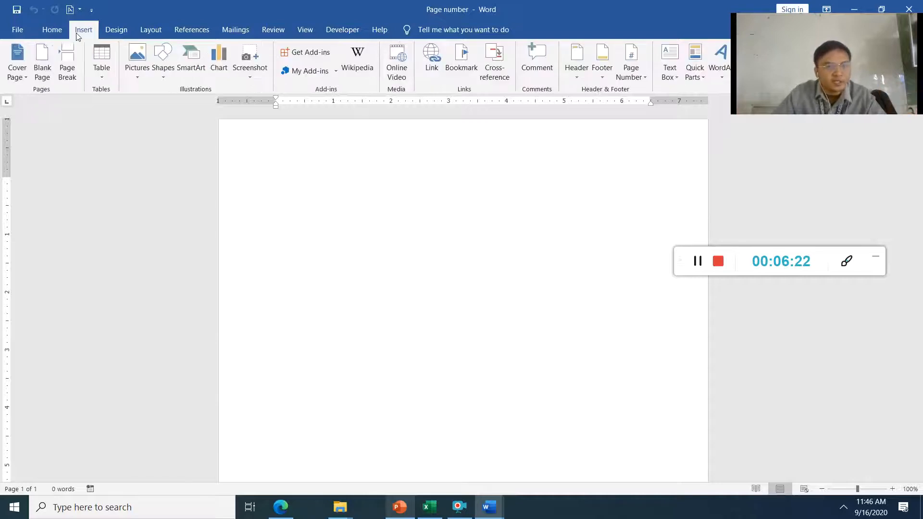
pyautogui.click(633, 77)
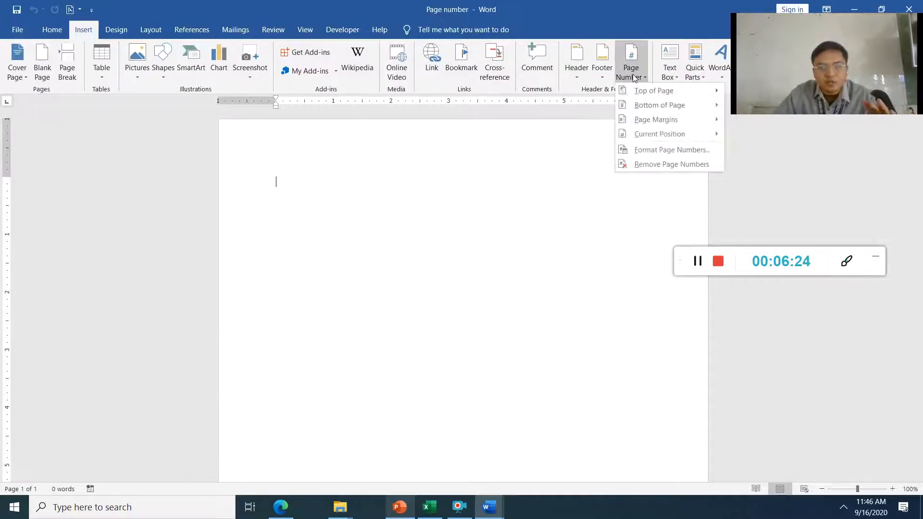
pyautogui.click(662, 91)
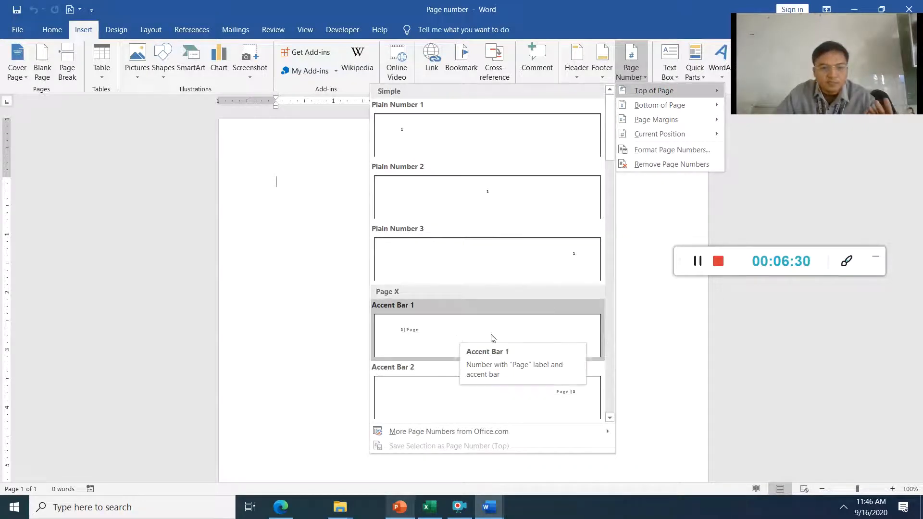
pyautogui.click(465, 335)
pyautogui.click(315, 154)
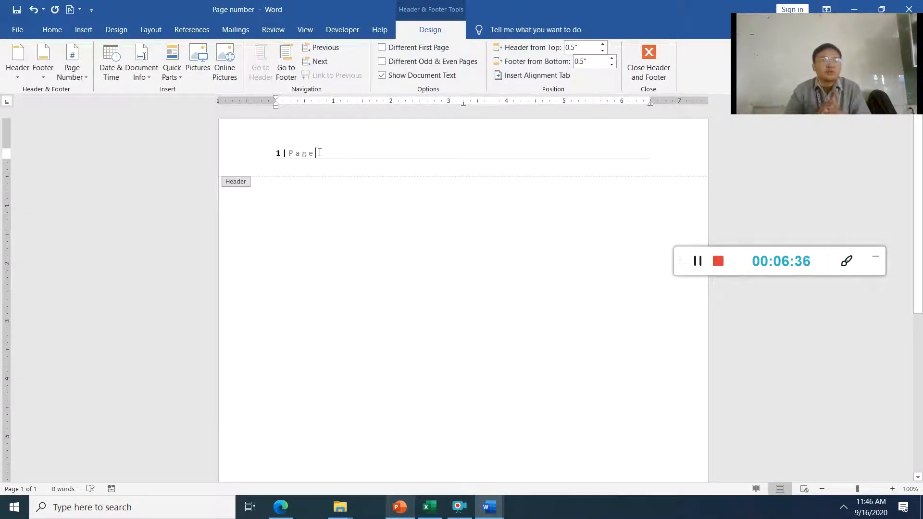
pyautogui.moveTo(320, 153); pyautogui.dragTo(250, 147)
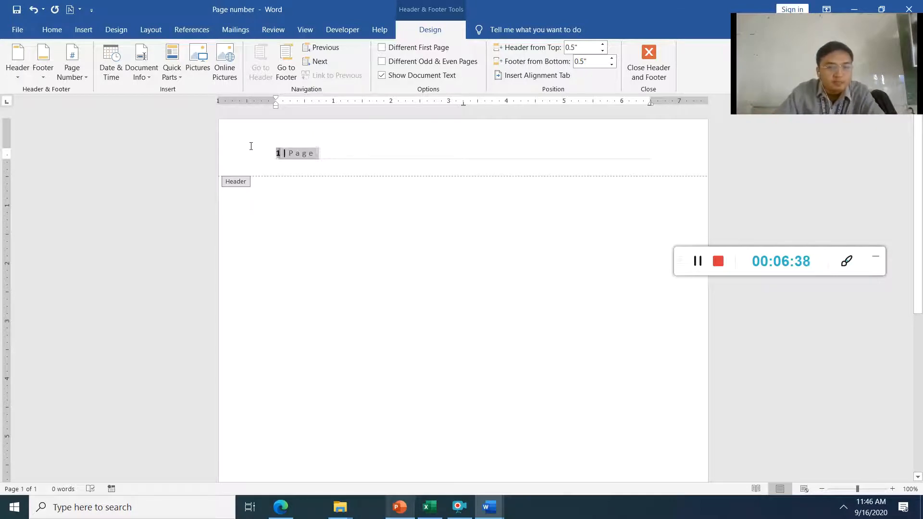
pyautogui.moveTo(319, 156); pyautogui.dragTo(258, 151)
# - Format the header page number as 'I, II, III, ...' and close the header
pyautogui.rightClick(290, 155)
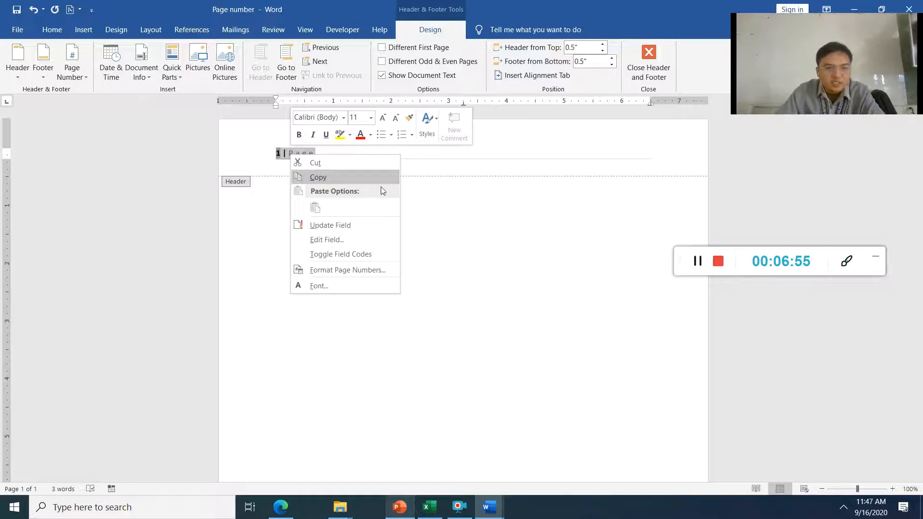
pyautogui.click(348, 271)
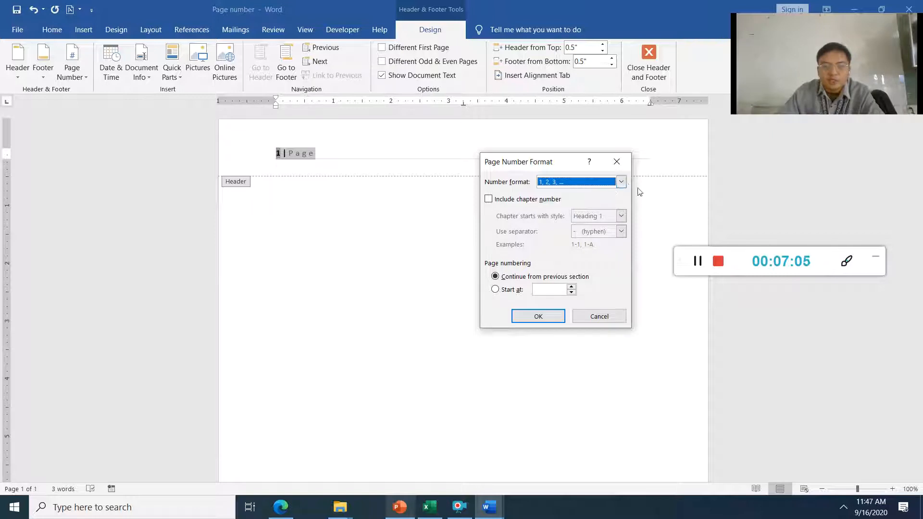
pyautogui.click(621, 183)
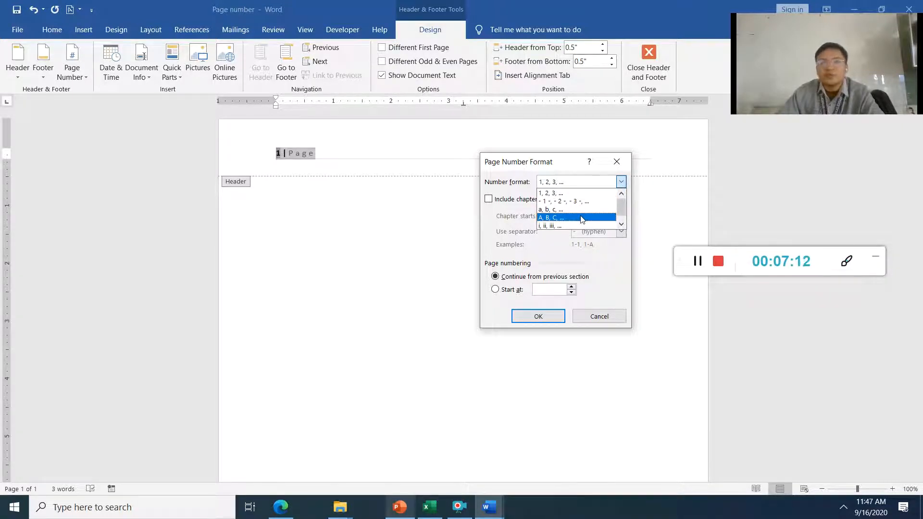
pyautogui.scroll(-1, 619, 210)
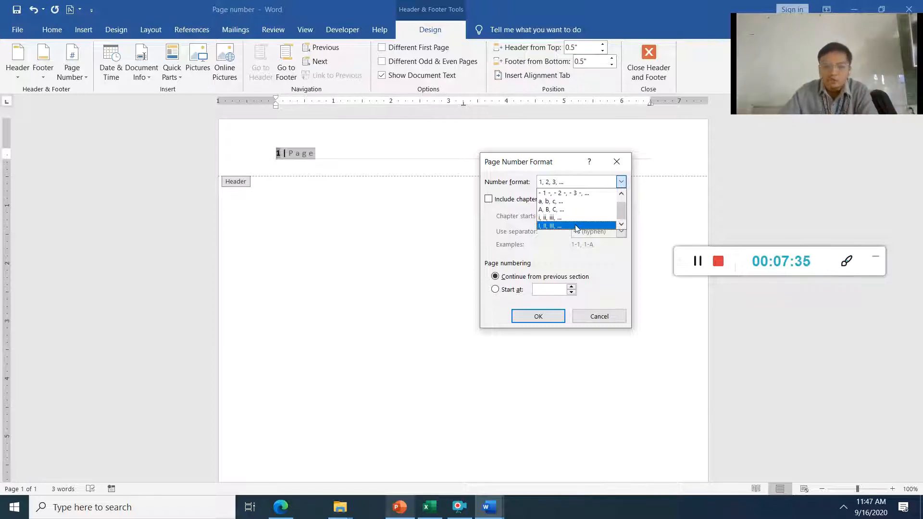
pyautogui.press('Return')
pyautogui.click(549, 315)
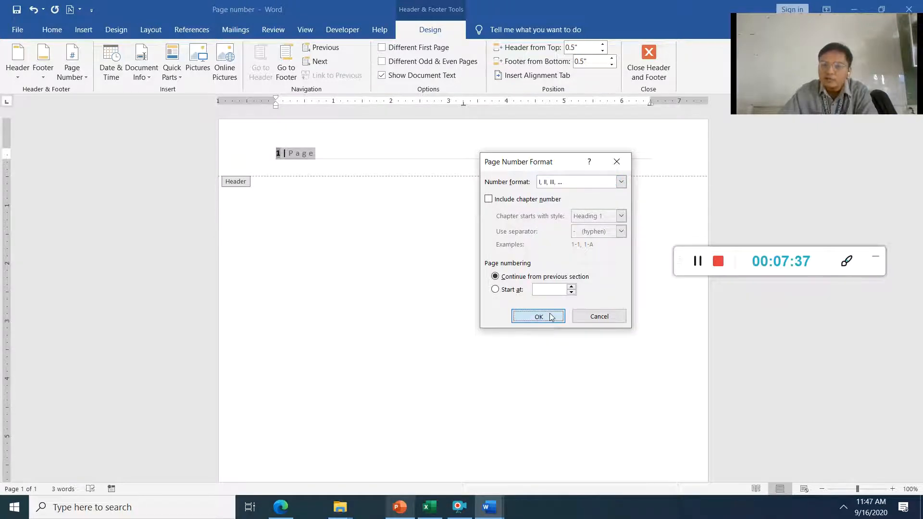
pyautogui.doubleClick(367, 209)
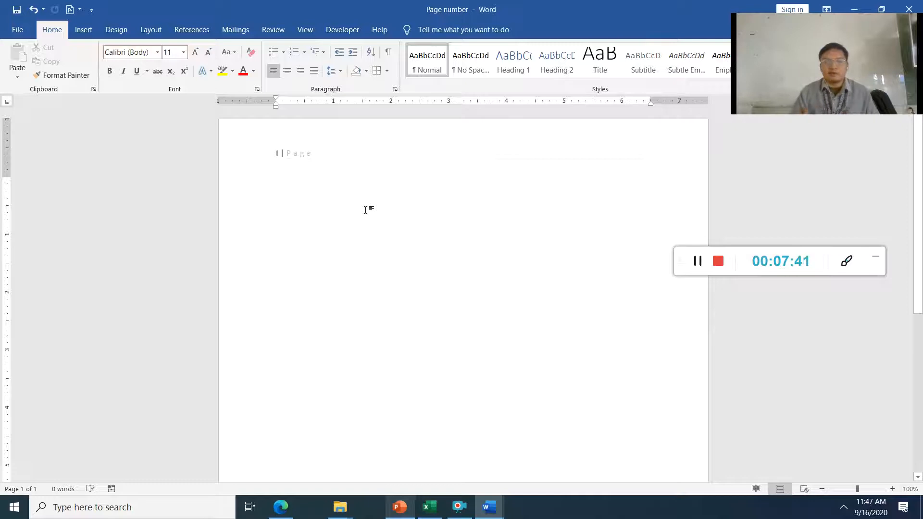
# - Type the PREFACE, Acknowledgement page and Table of content headings on separate pages
pyautogui.write('PREFACE')
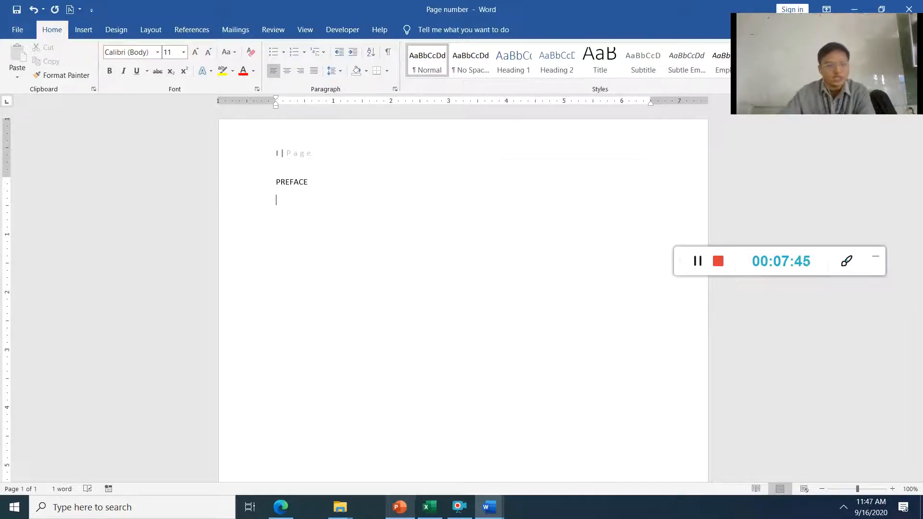
pyautogui.hotkey('ctrl', 'Return')
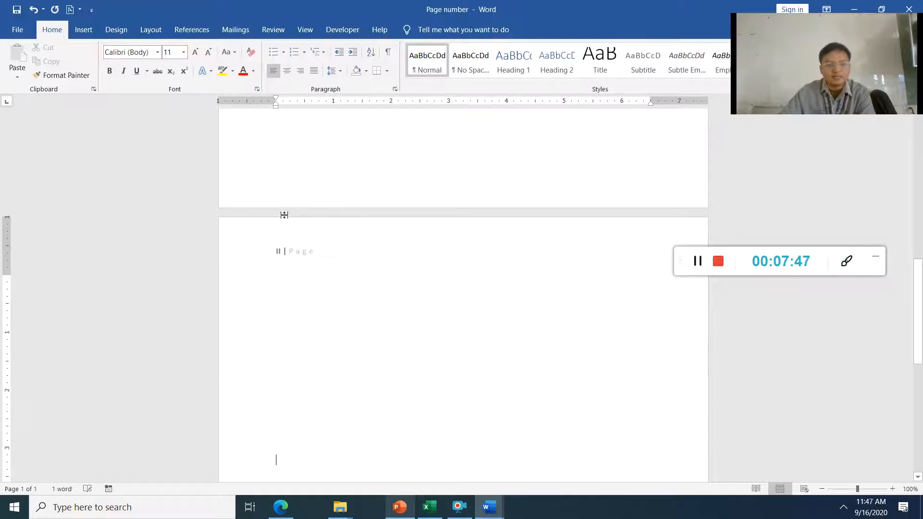
pyautogui.write('A')
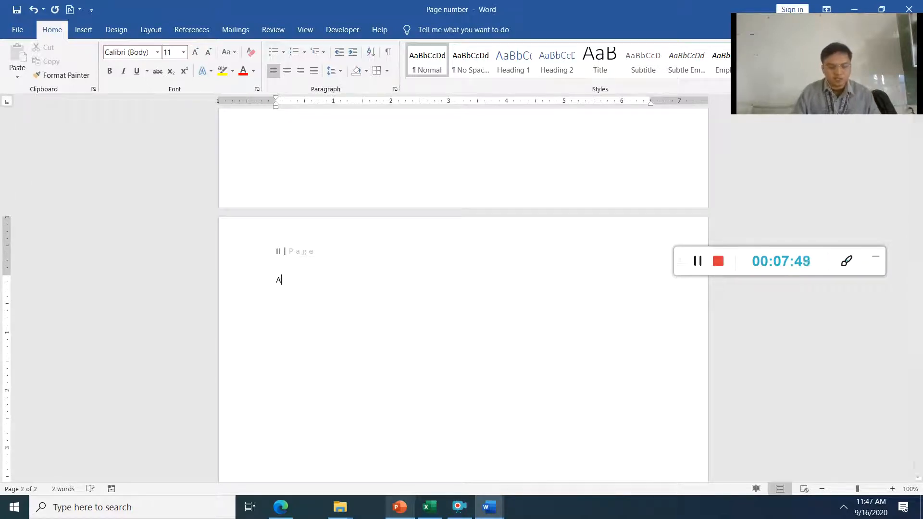
pyautogui.write('cknowle')
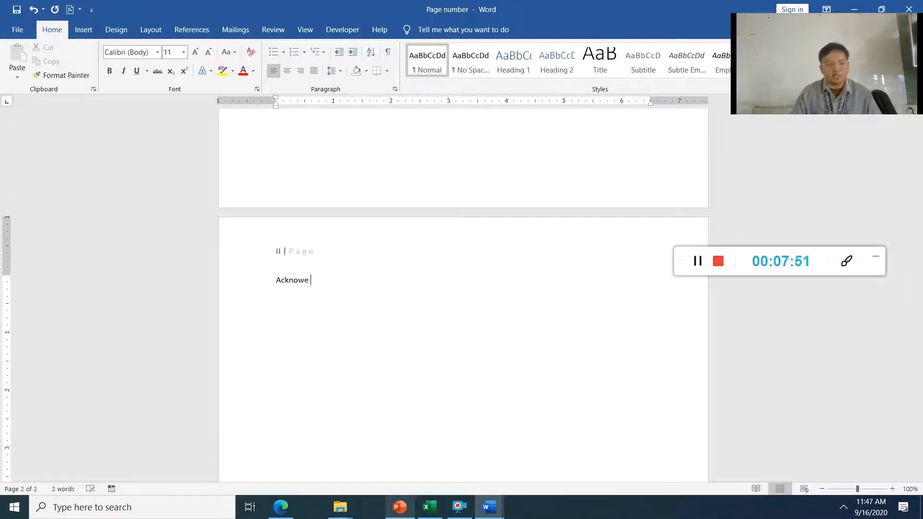
pyautogui.write('dgfe')
pyautogui.write('ement')
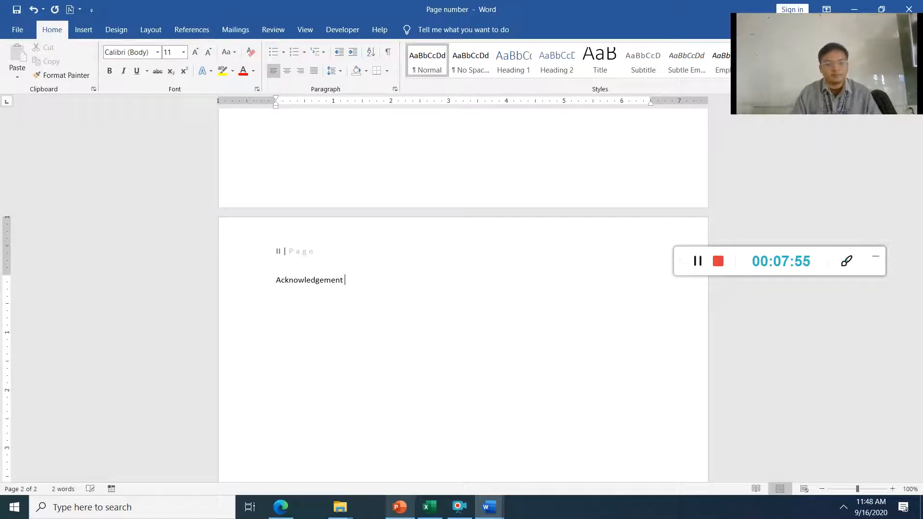
pyautogui.write(' page')
pyautogui.press('Return')
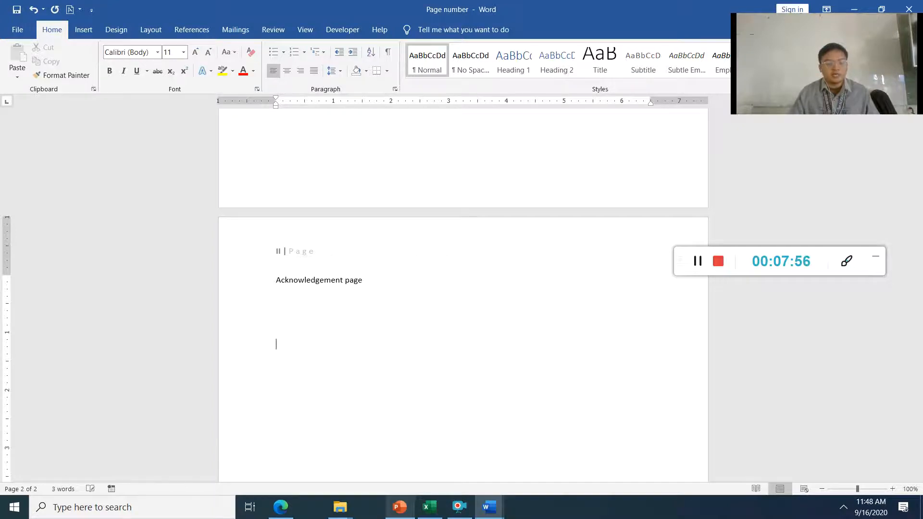
pyautogui.press('Return')
pyautogui.press('Return')
pyautogui.press('Return')
pyautogui.press('Return')
pyautogui.press('Return')
pyautogui.press('Return')
pyautogui.press('Return')
pyautogui.press('Return')
pyautogui.press('Return')
pyautogui.press('Return')
pyautogui.press('Return')
pyautogui.press('Return')
pyautogui.press('Return')
pyautogui.press('Return')
pyautogui.press('Return')
pyautogui.press('Return')
pyautogui.press('Return')
pyautogui.press('Return')
pyautogui.press('Return')
pyautogui.press('Return')
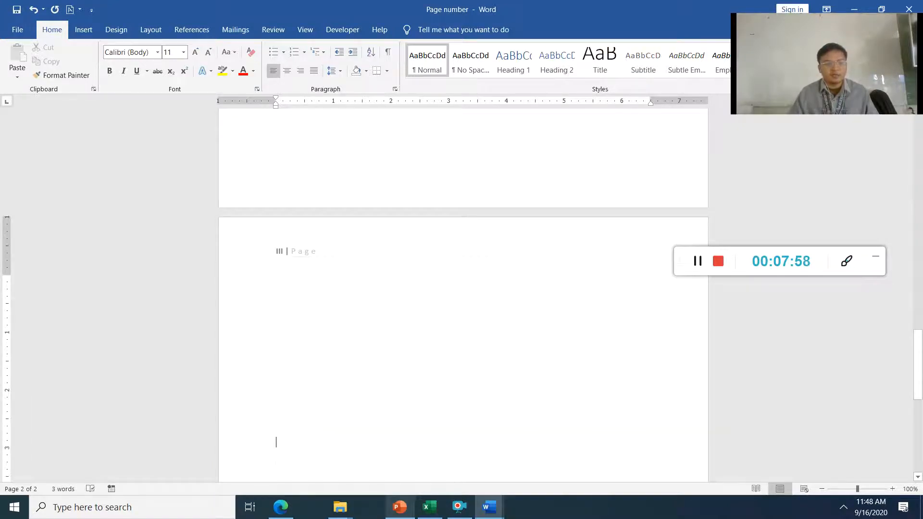
pyautogui.press('BackSpace')
pyautogui.press('BackSpace')
pyautogui.press('BackSpace')
pyautogui.press('BackSpace')
pyautogui.press('BackSpace')
pyautogui.press('BackSpace')
pyautogui.press('BackSpace')
pyautogui.press('BackSpace')
pyautogui.press('BackSpace')
pyautogui.press('BackSpace')
pyautogui.press('Return')
pyautogui.write('Tableo')
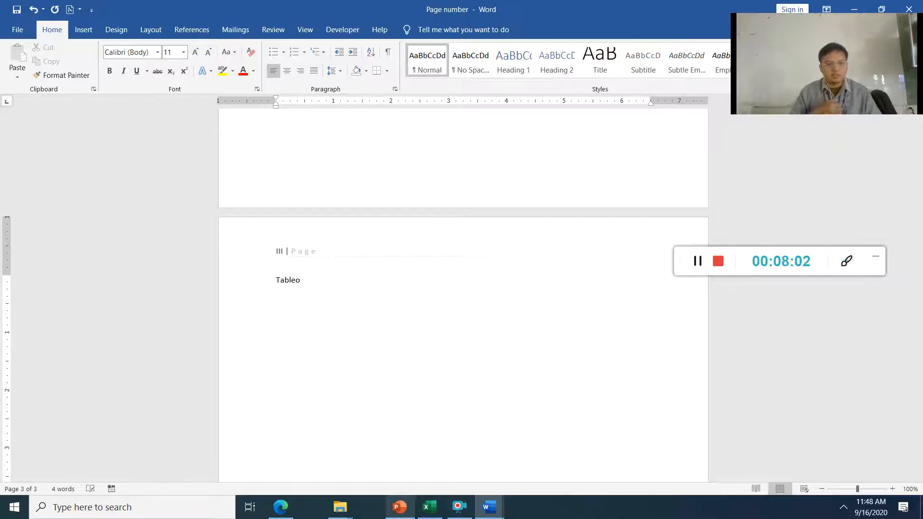
pyautogui.write('ntent')
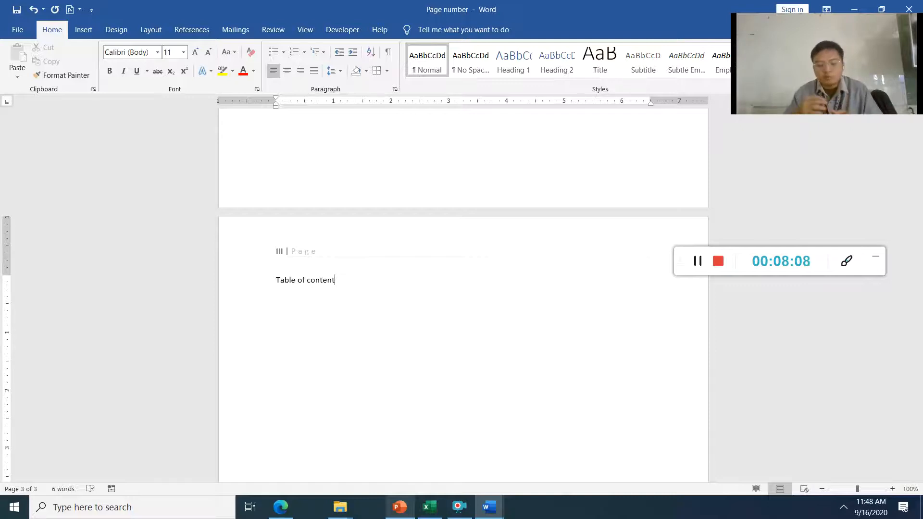
pyautogui.press('Return')
pyautogui.press('Return')
pyautogui.press('Return')
pyautogui.press('Return')
pyautogui.press('Return')
pyautogui.press('Return')
pyautogui.press('Return')
pyautogui.press('Return')
pyautogui.press('Return')
pyautogui.press('Return')
pyautogui.press('Return')
pyautogui.press('Return')
pyautogui.press('Return')
pyautogui.press('Return')
pyautogui.press('Return')
pyautogui.press('Return')
pyautogui.press('Return')
pyautogui.press('Return')
pyautogui.press('Return')
pyautogui.press('Return')
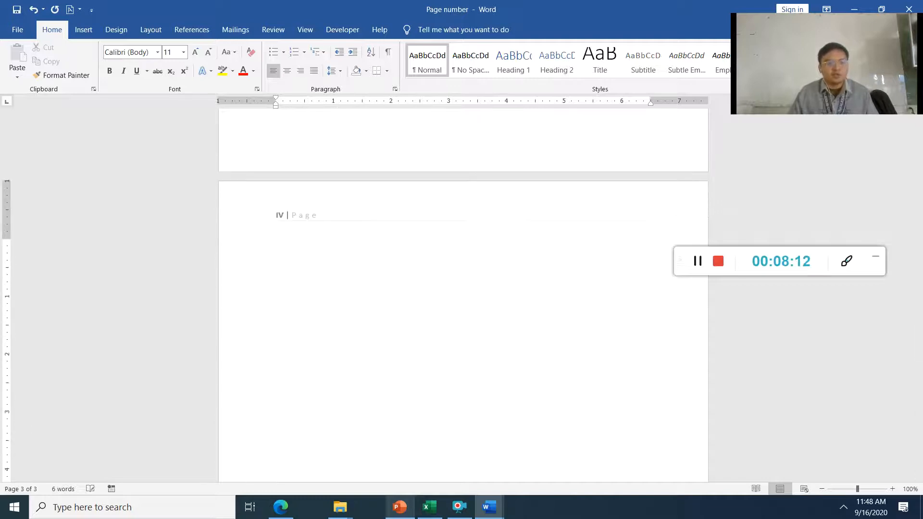
pyautogui.press('Up')
pyautogui.press('Up')
pyautogui.press('Up')
pyautogui.press('Up')
pyautogui.press('Up')
pyautogui.press('Up')
pyautogui.press('Up')
pyautogui.press('Up')
pyautogui.press('Up')
pyautogui.press('Up')
pyautogui.press('Up')
pyautogui.press('Down')
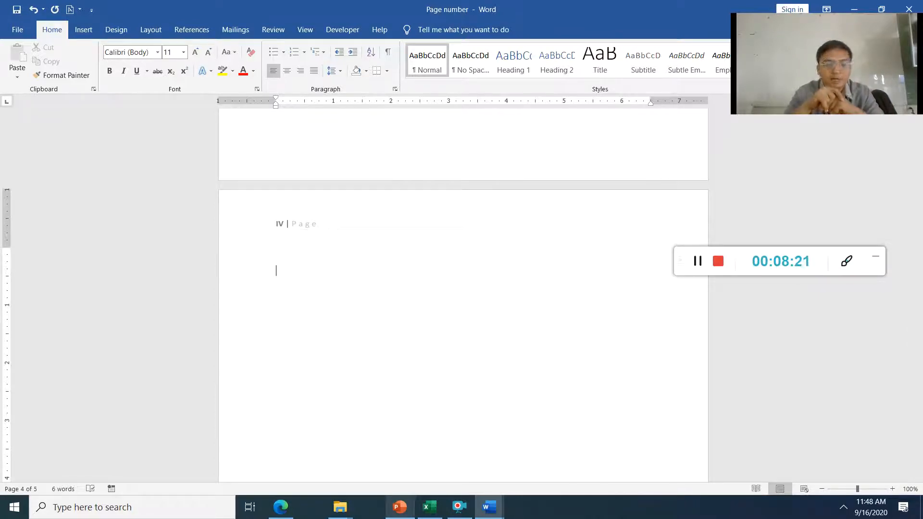
# - Type 'Chapter 1' and 'Introduction' lines, then delete them again
pyautogui.write('Cha')
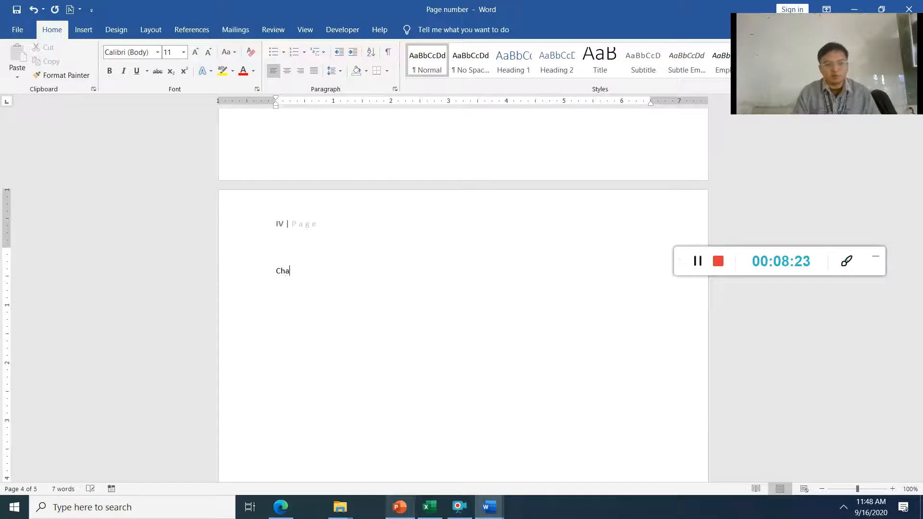
pyautogui.write('pter 1')
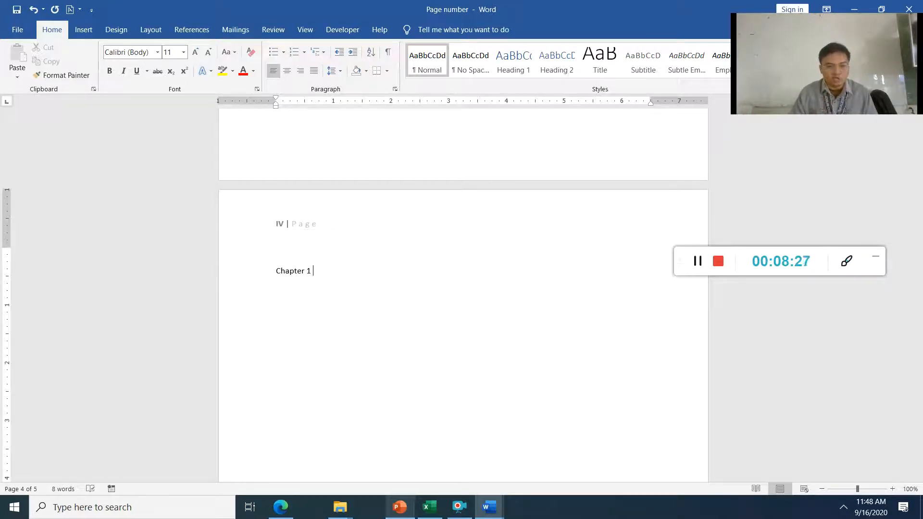
pyautogui.press('Return')
pyautogui.write('IOntrod')
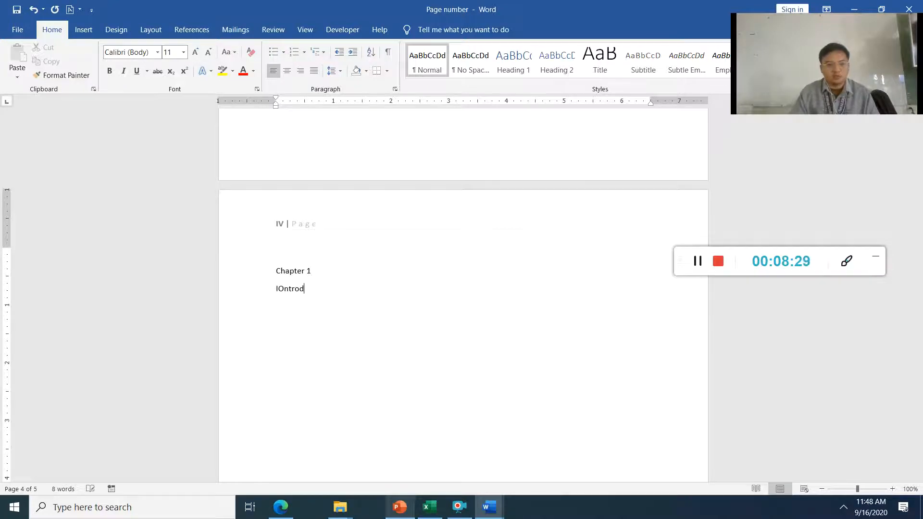
pyautogui.press('BackSpace')
pyautogui.press('BackSpace')
pyautogui.press('BackSpace')
pyautogui.press('BackSpace')
pyautogui.press('BackSpace')
pyautogui.press('BackSpace')
pyautogui.write('ntroduction')
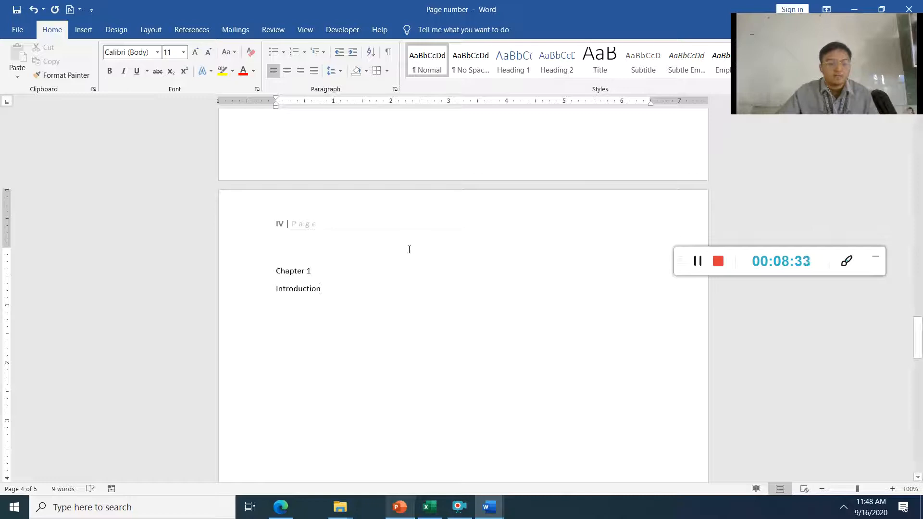
pyautogui.moveTo(334, 301); pyautogui.dragTo(243, 264)
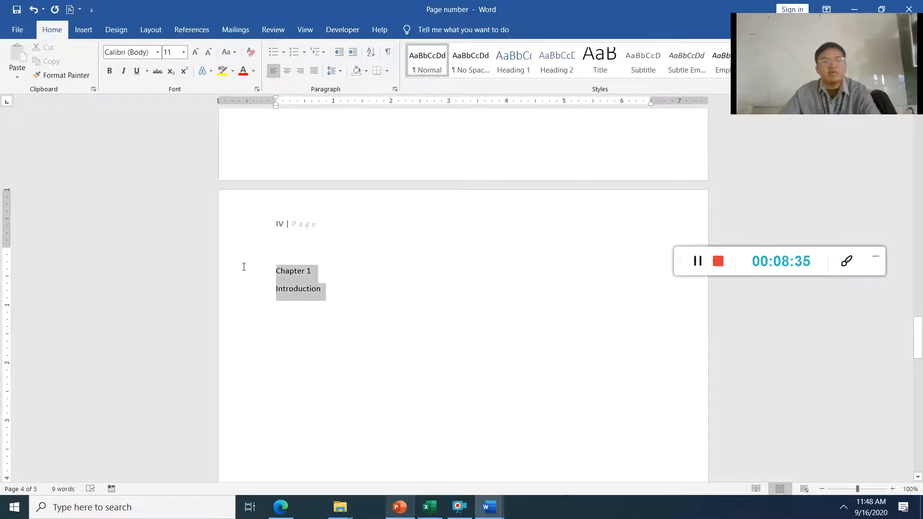
pyautogui.press('BackSpace')
pyautogui.press('BackSpace')
# - Remove the extra blank lines so the document ends on page III
pyautogui.press('BackSpace')
pyautogui.press('BackSpace')
pyautogui.press('BackSpace')
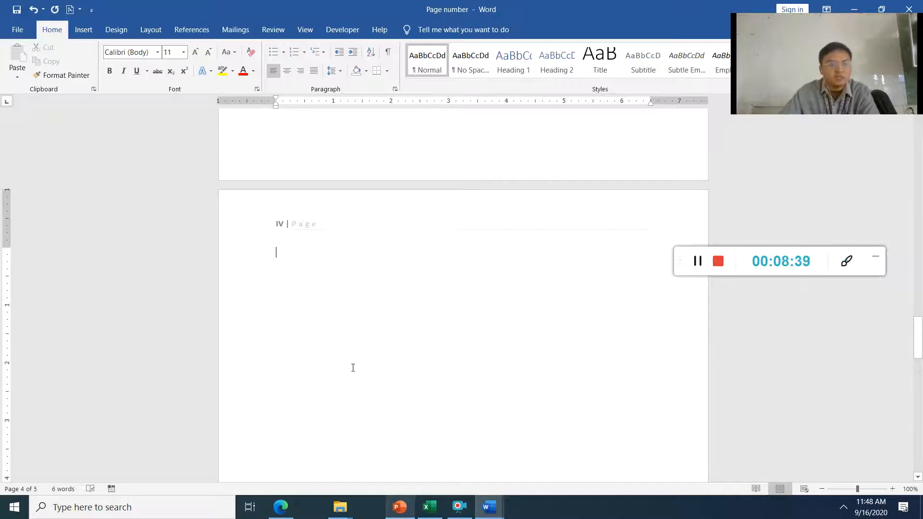
pyautogui.click(287, 344)
pyautogui.press('BackSpace')
pyautogui.press('BackSpace')
pyautogui.press('BackSpace')
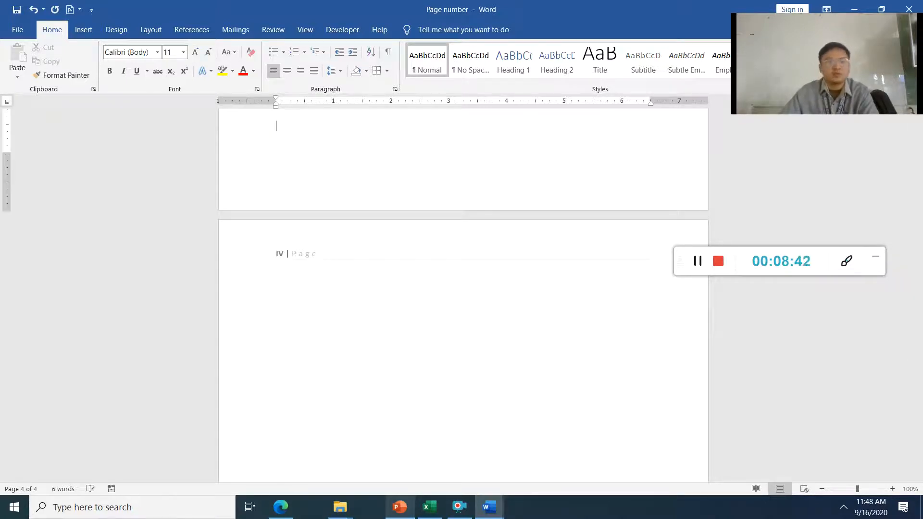
pyautogui.click(307, 357)
pyautogui.press('BackSpace')
pyautogui.press('BackSpace')
pyautogui.press('BackSpace')
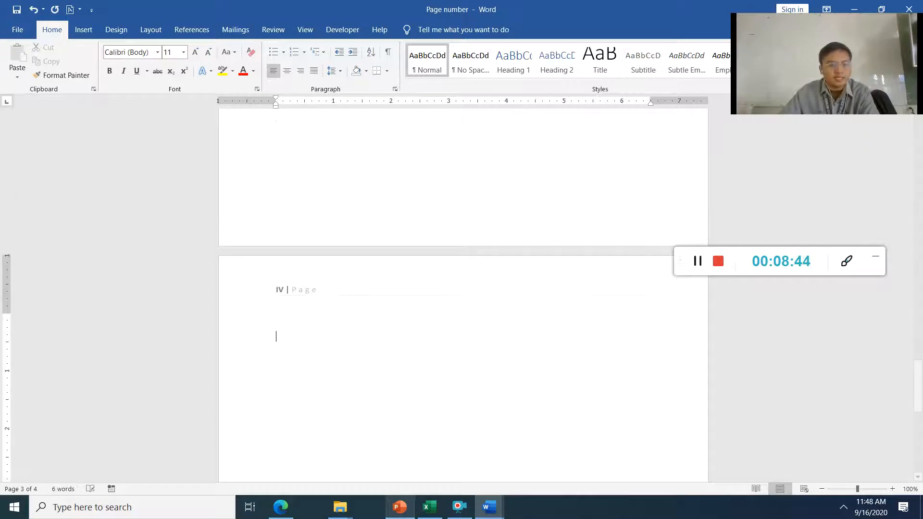
pyautogui.click(281, 370)
pyautogui.scroll(-2, 299, 402)
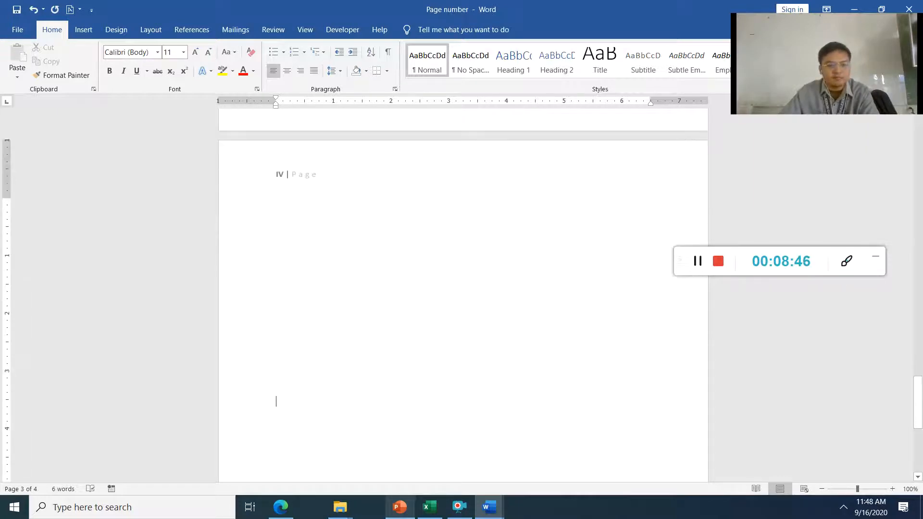
pyautogui.press('BackSpace')
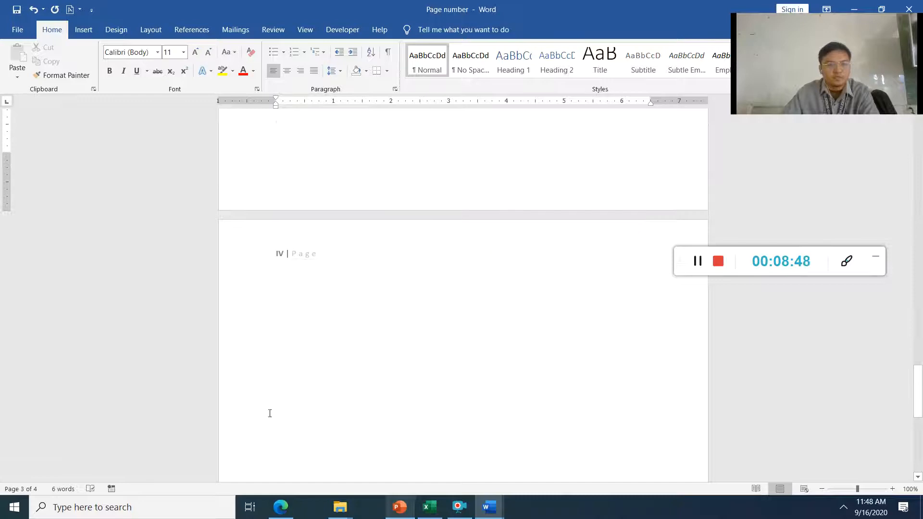
pyautogui.click(284, 408)
pyautogui.scroll(-4, 307, 406)
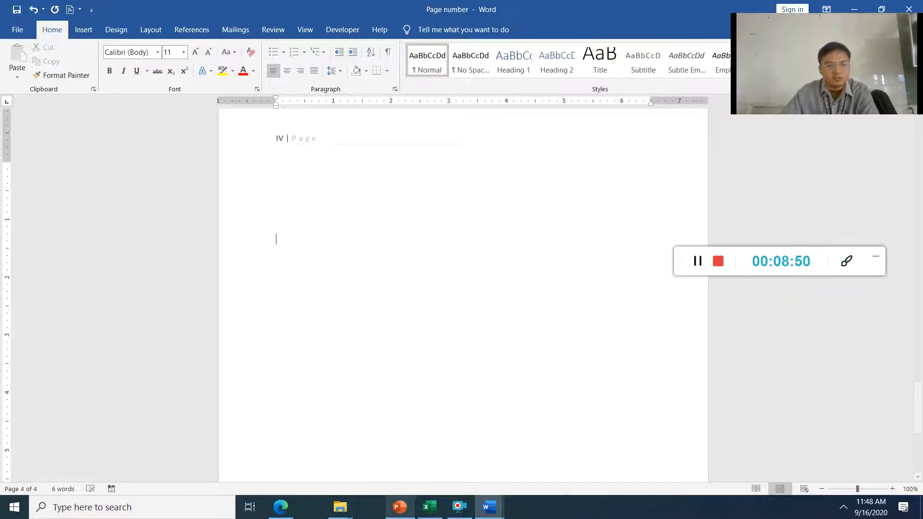
pyautogui.scroll(15, 306, 404)
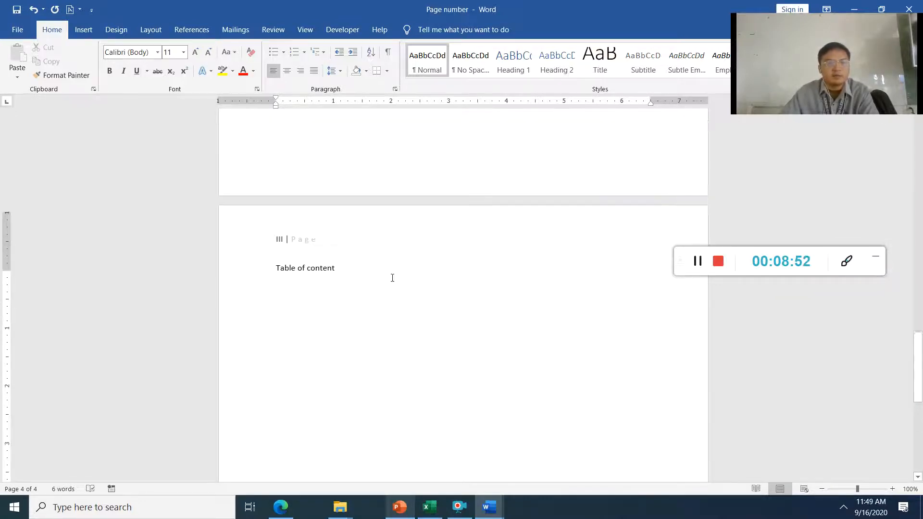
pyautogui.scroll(-3, 390, 287)
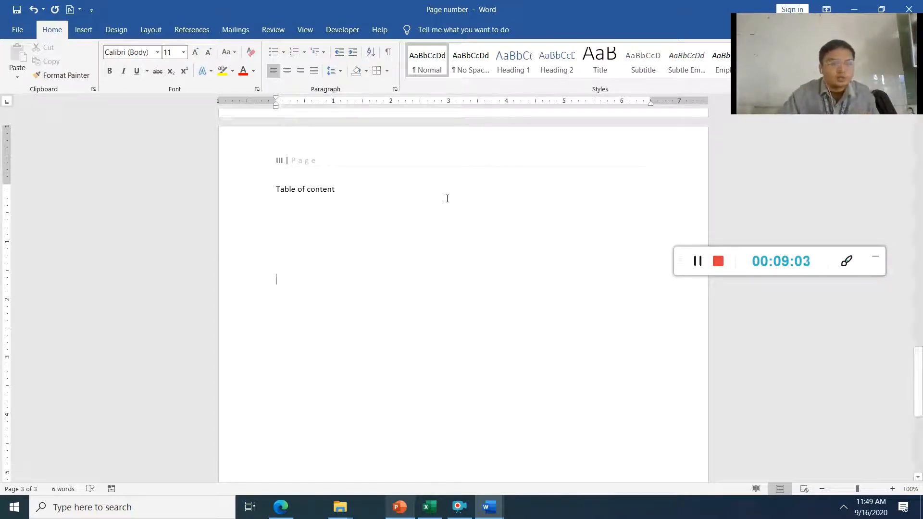
# - Create a new Word file named 'Table of content' in the Demo folder
pyautogui.moveTo(340, 507)
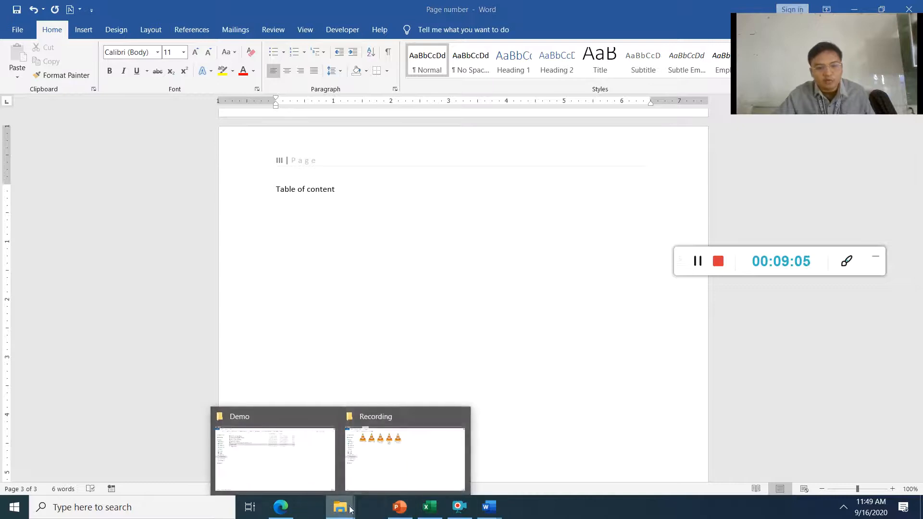
pyautogui.click(288, 455)
pyautogui.rightClick(235, 199)
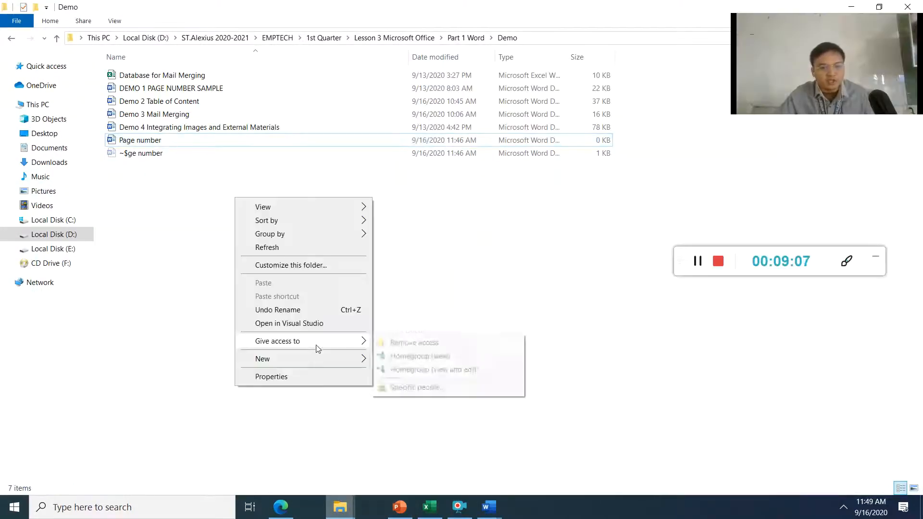
pyautogui.moveTo(307, 359)
pyautogui.click(412, 249)
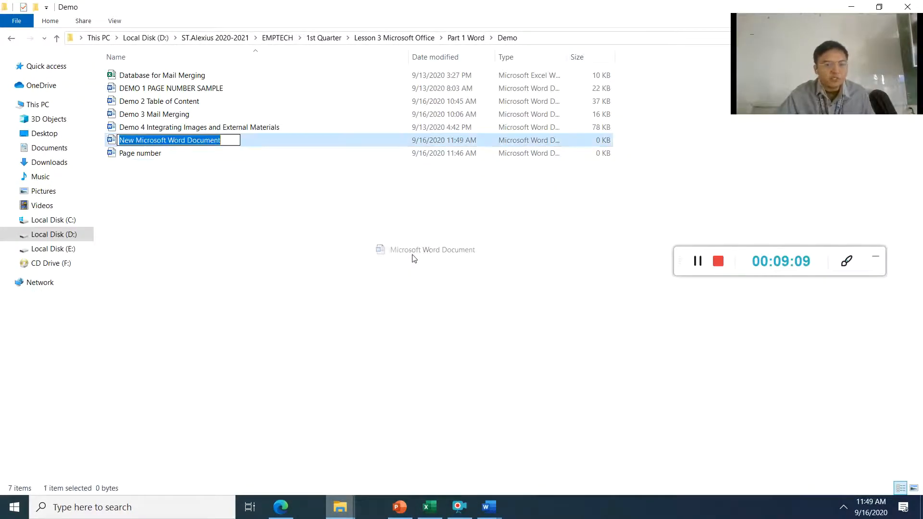
pyautogui.press('BackSpace')
pyautogui.write('Table of content')
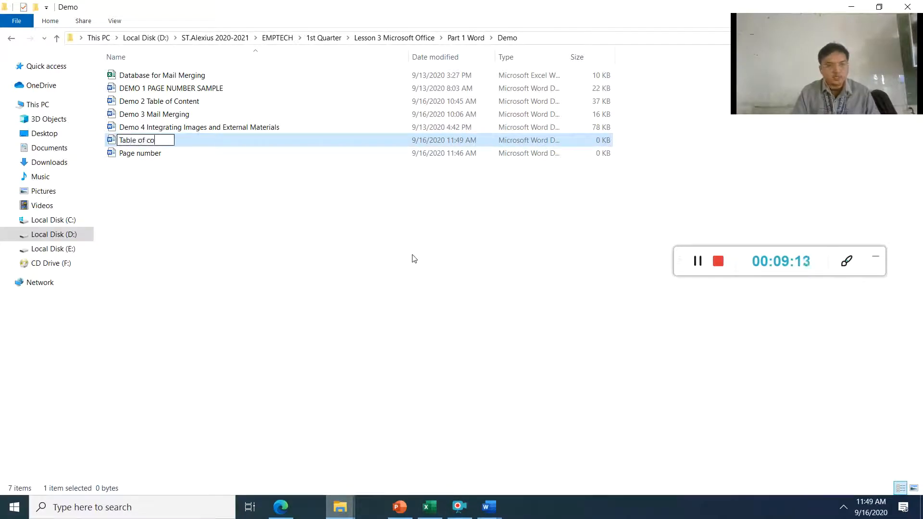
pyautogui.press('Return')
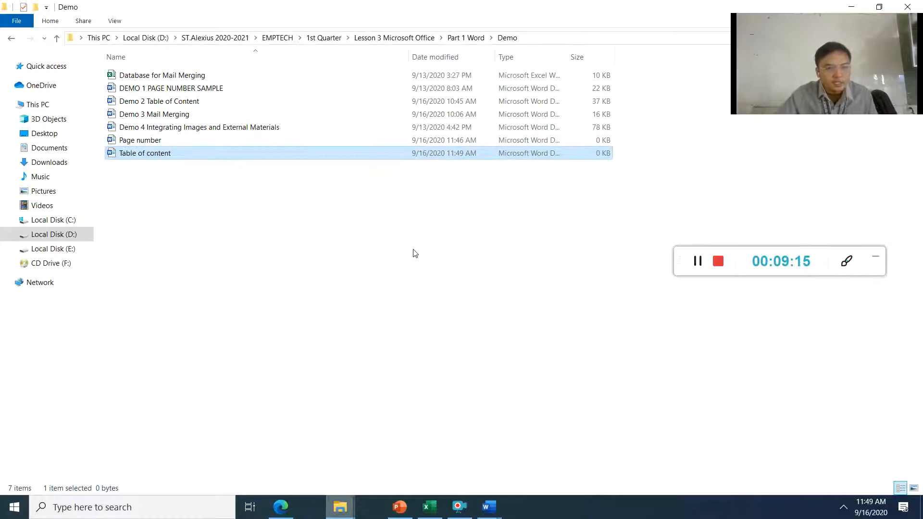
# - Create a 'Chapter 1 -Introduction' Word file, then delete both practice files and return to Word
pyautogui.rightClick(413, 250)
pyautogui.moveTo(515, 422)
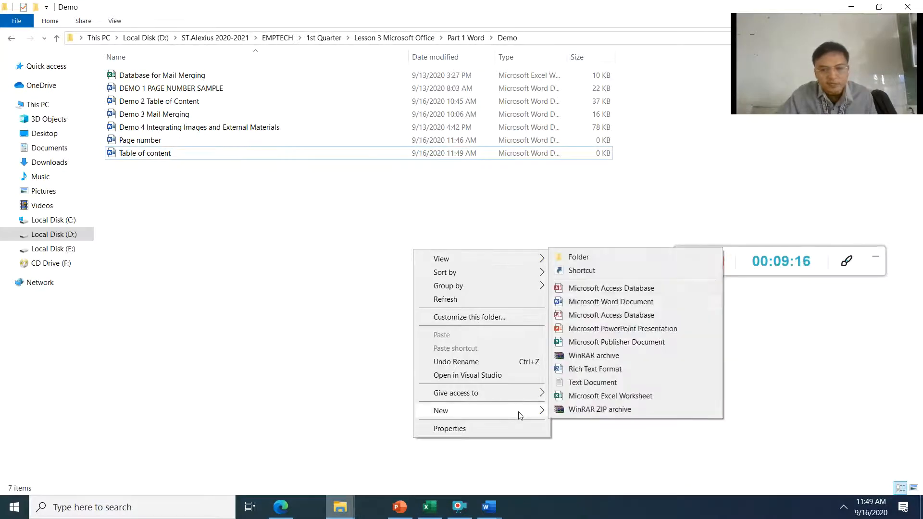
pyautogui.click(600, 300)
pyautogui.write('Chapter ')
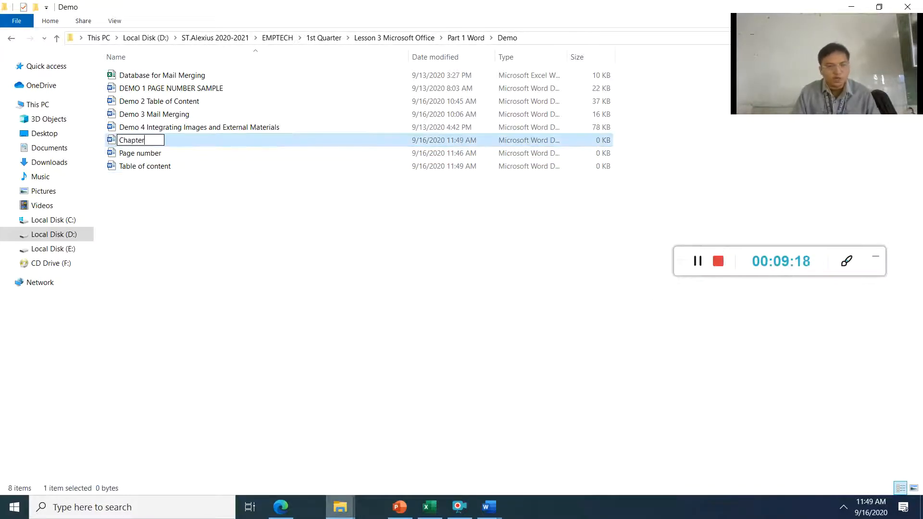
pyautogui.write('1 -')
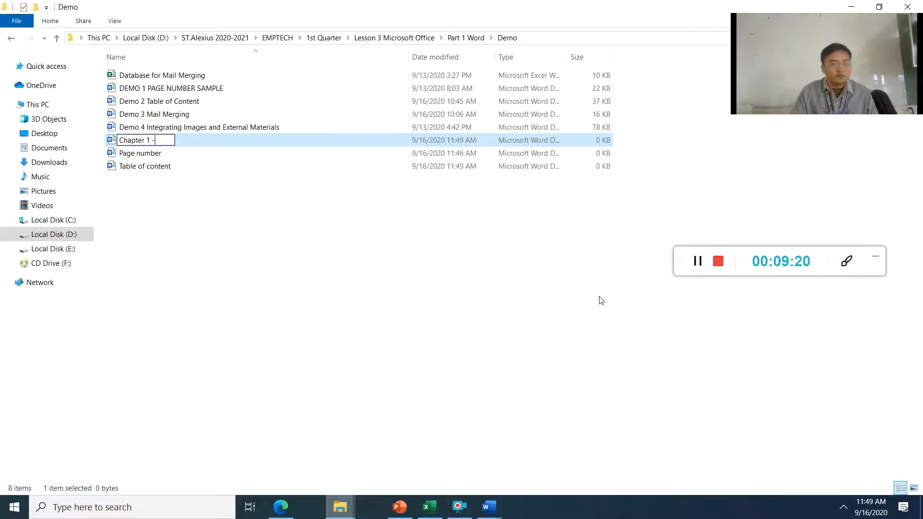
pyautogui.write('Introduction')
pyautogui.press('Return')
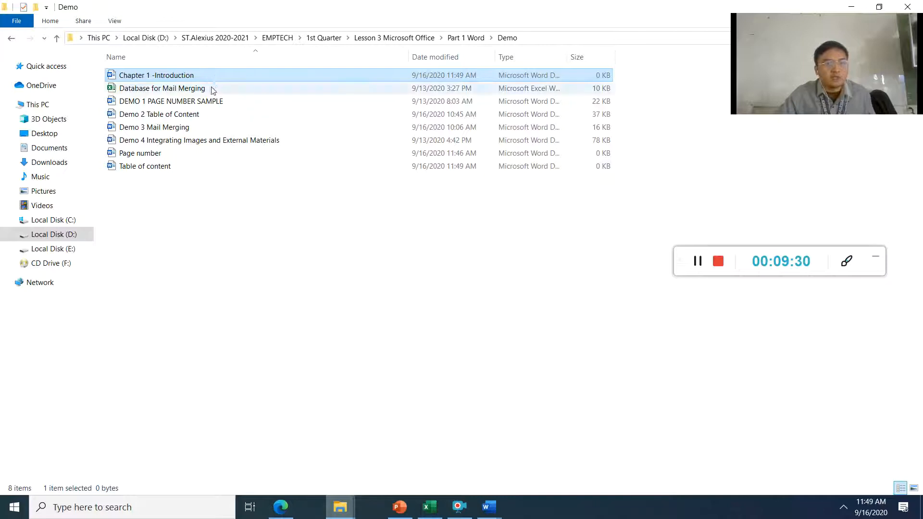
pyautogui.keyDown('ctrl'); pyautogui.click(219, 168); pyautogui.keyUp('ctrl')
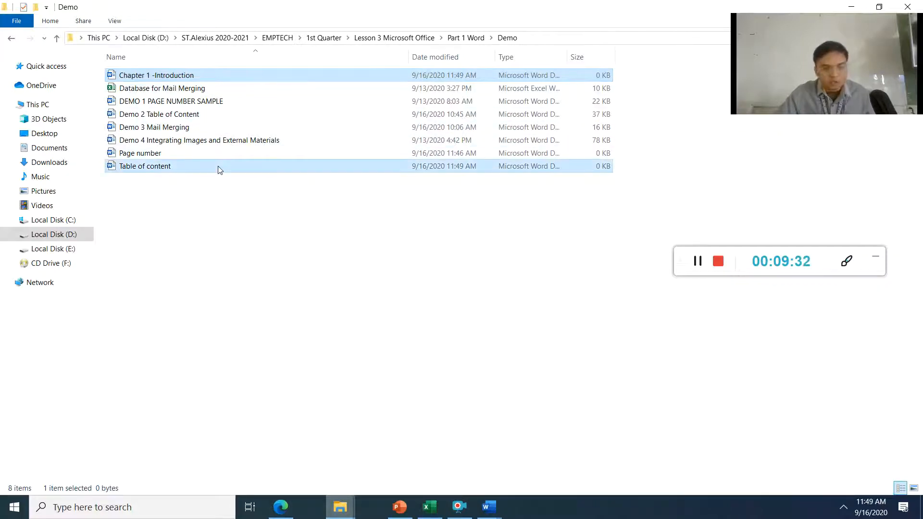
pyautogui.press('Delete')
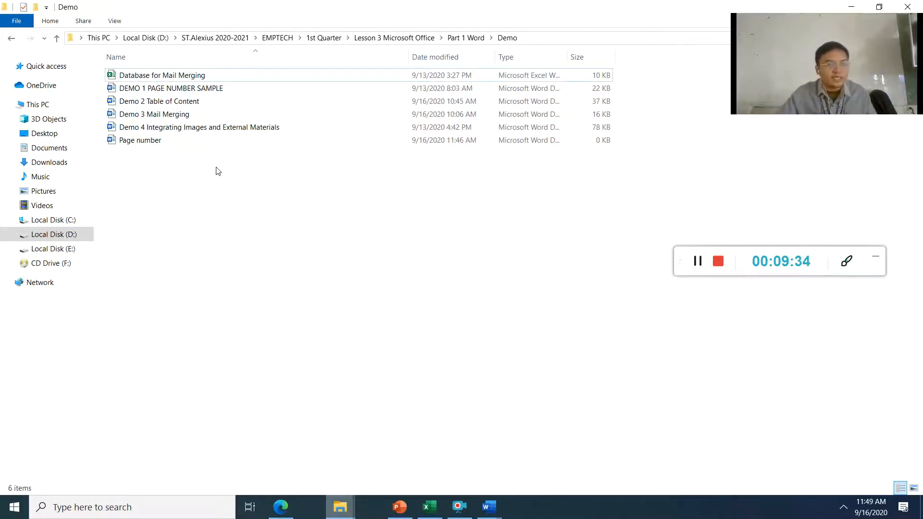
pyautogui.hotkey('alt', 'Tab')
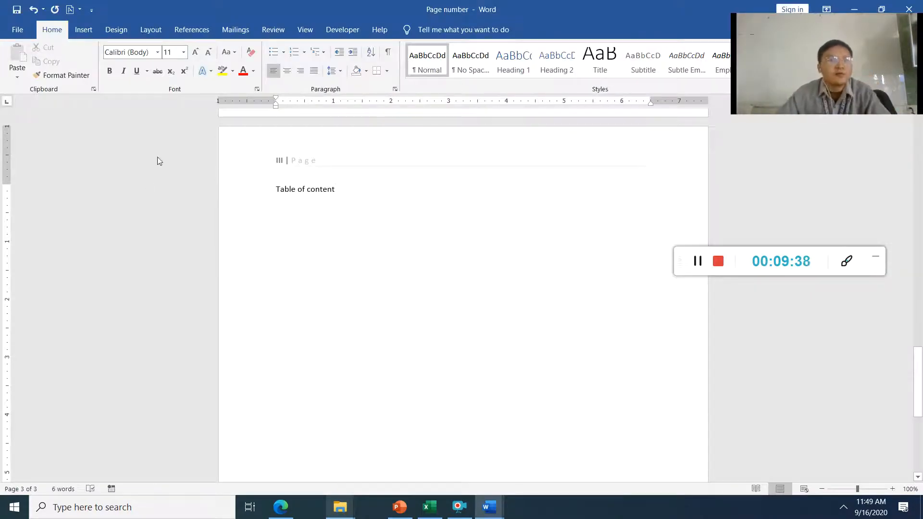
# - Browse the Layout tab's Breaks list without inserting a break, then bring up ribbon customisation
pyautogui.click(148, 37)
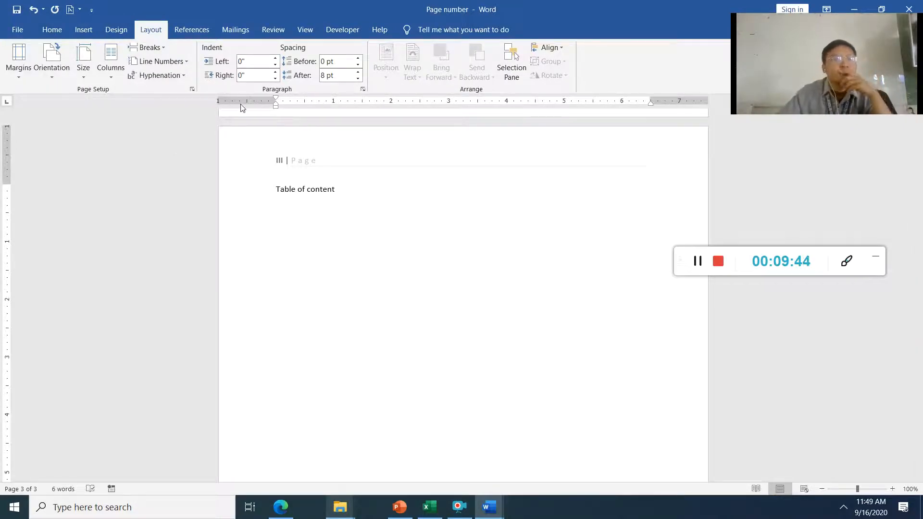
pyautogui.click(150, 48)
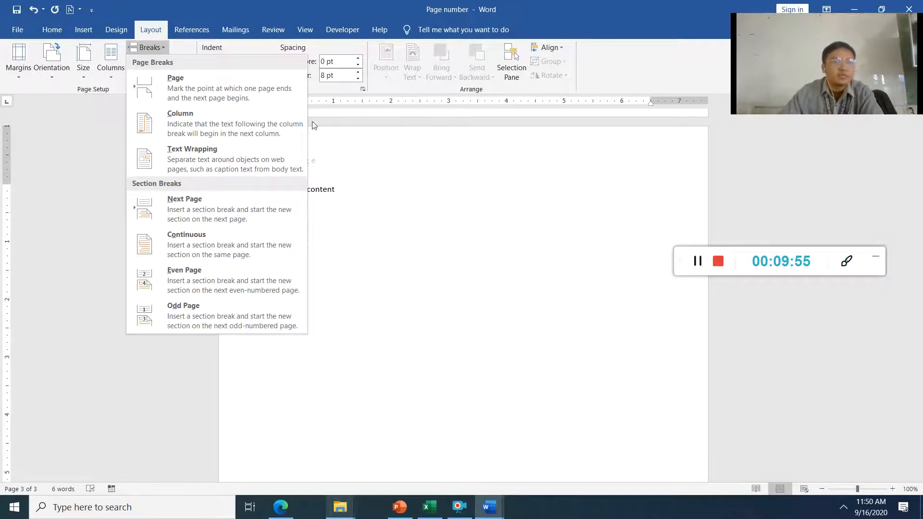
pyautogui.click(480, 268)
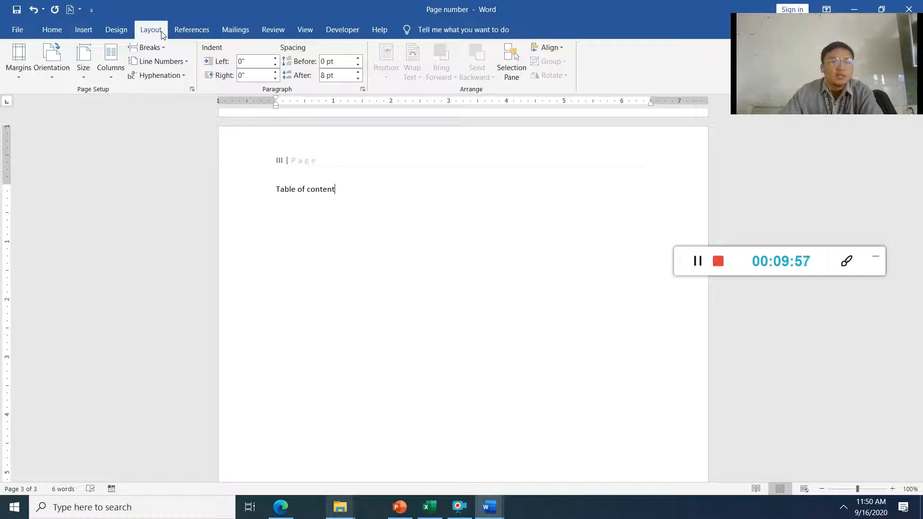
pyautogui.rightClick(184, 30)
# - Hide the Layout and References tabs from the ribbon
pyautogui.click(241, 38)
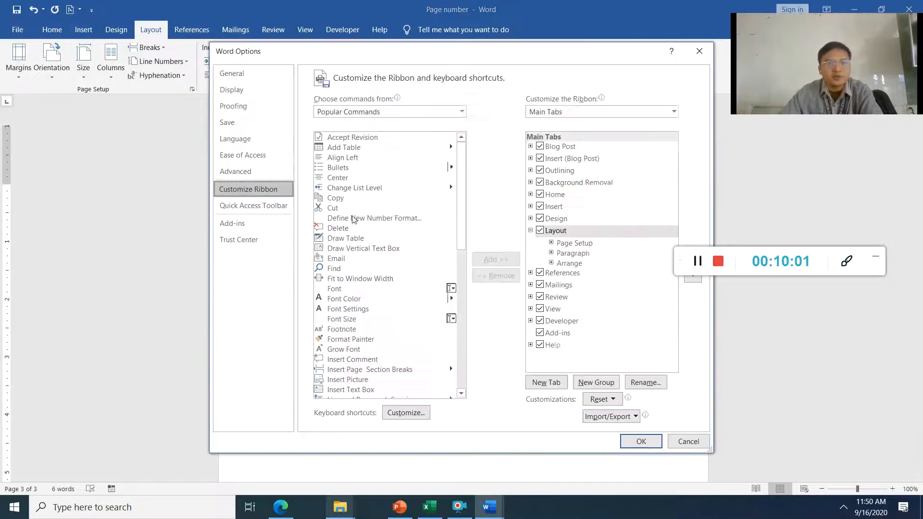
pyautogui.click(540, 230)
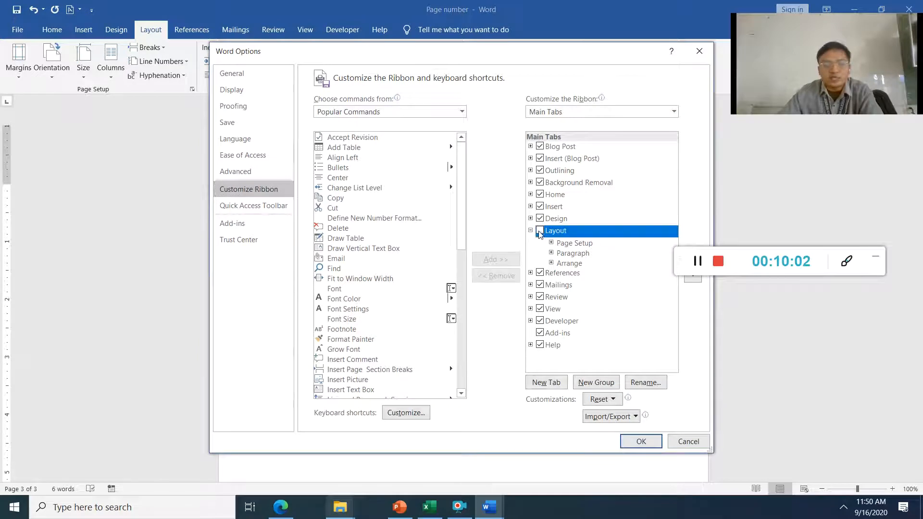
pyautogui.click(540, 273)
pyautogui.click(641, 442)
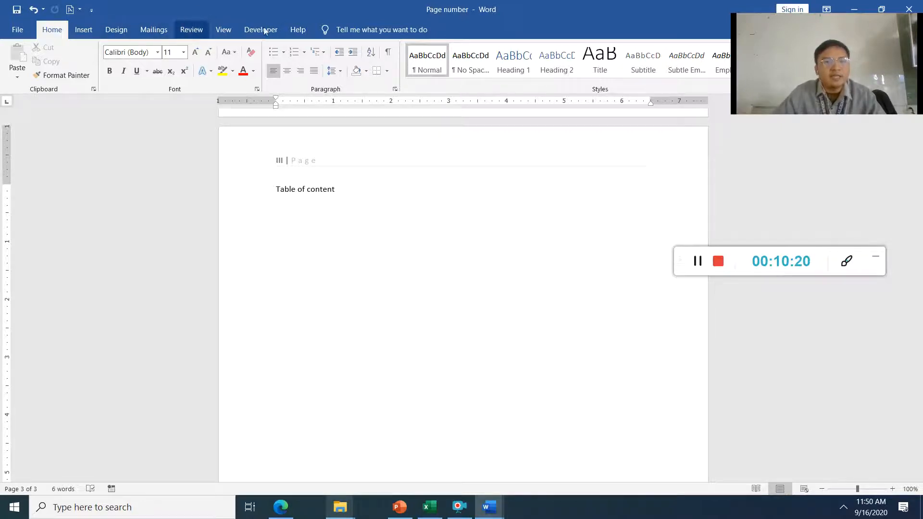
# - Restore the Layout tab on the ribbon while keeping References hidden
pyautogui.rightClick(166, 36)
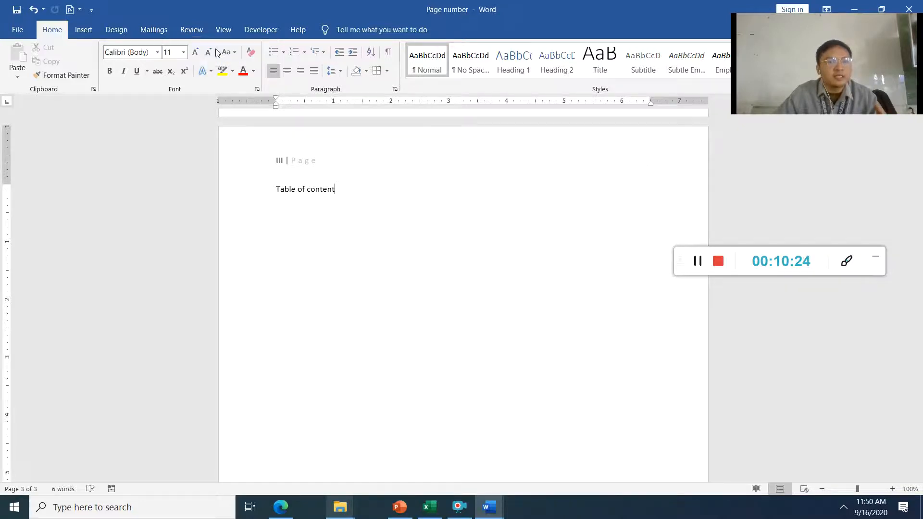
pyautogui.click(216, 48)
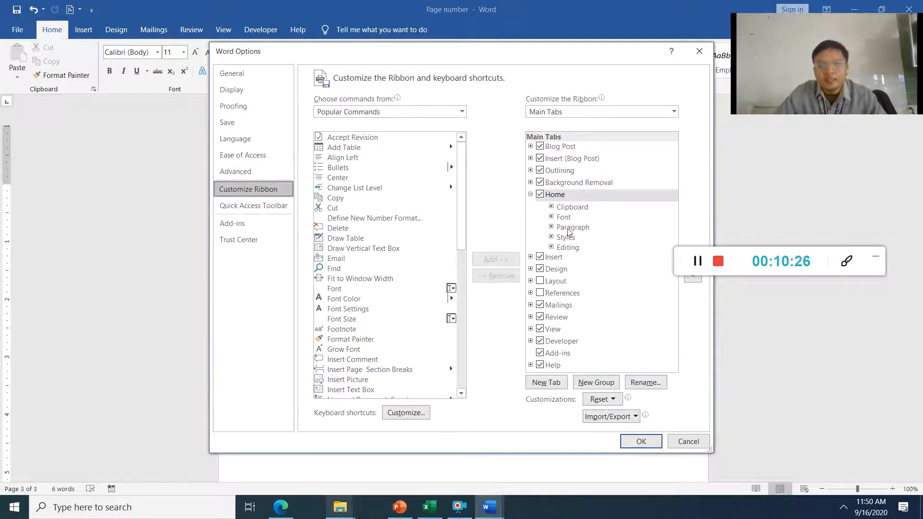
pyautogui.click(540, 282)
pyautogui.click(540, 292)
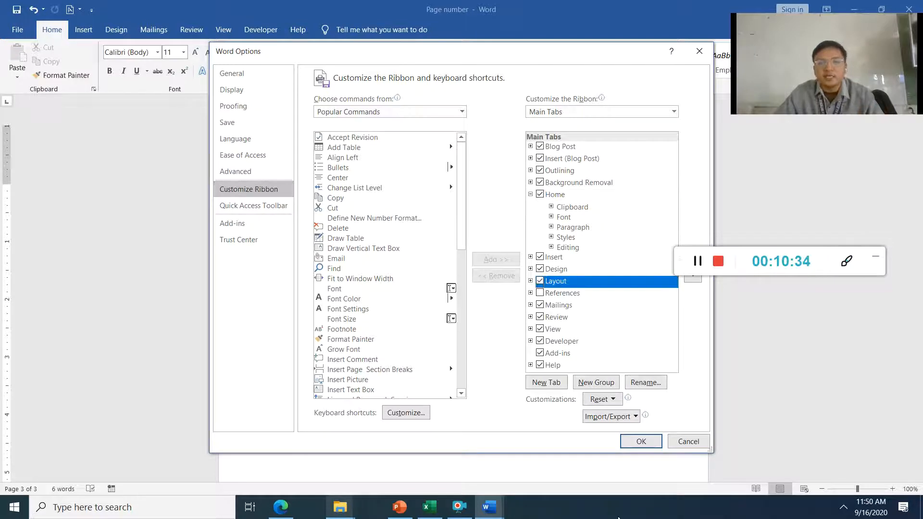
pyautogui.click(640, 441)
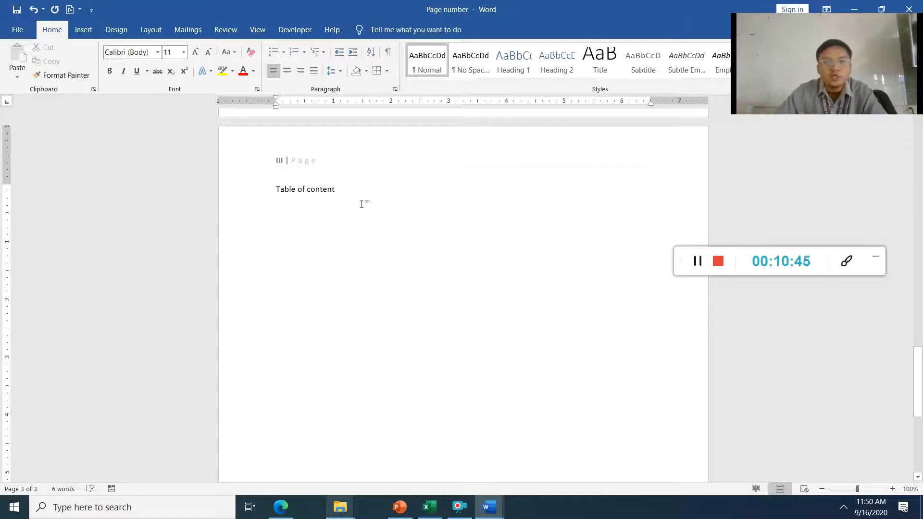
# - Insert a Next Page section break to start page 4
pyautogui.click(148, 28)
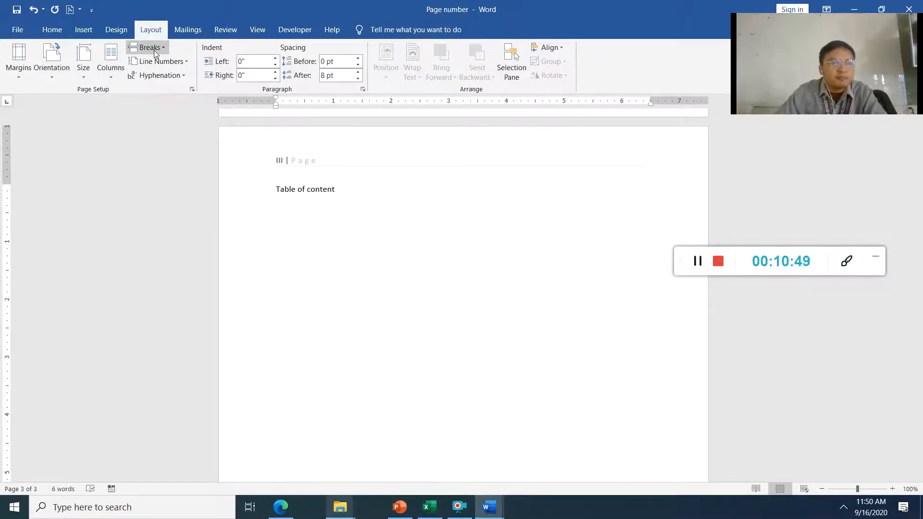
pyautogui.click(147, 47)
pyautogui.click(213, 211)
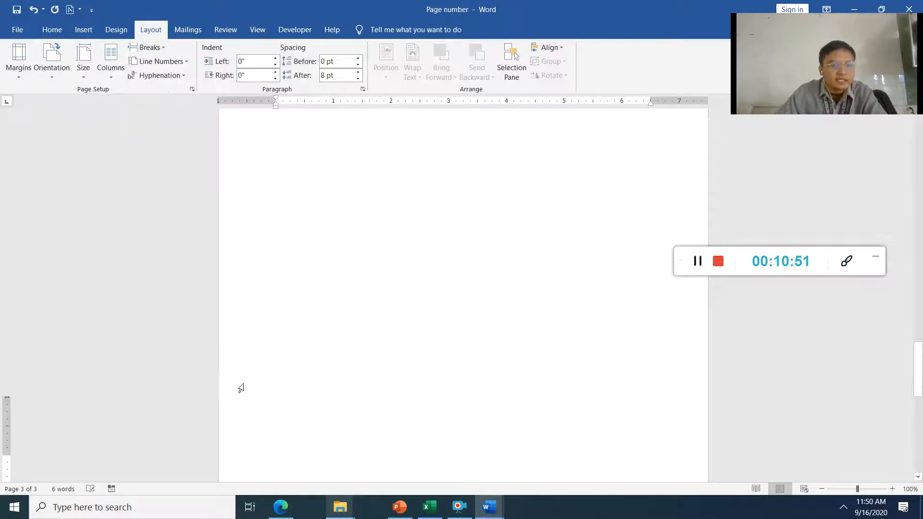
pyautogui.moveTo(340, 507)
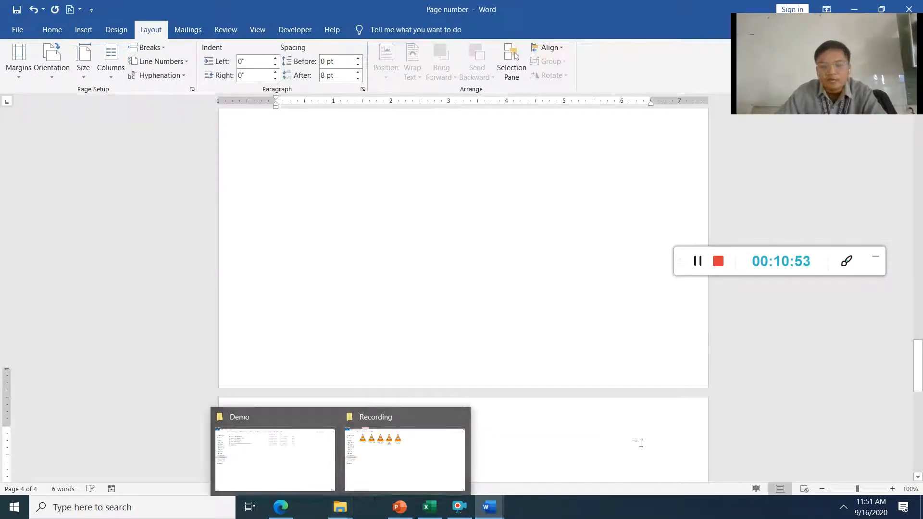
pyautogui.scroll(-3, 536, 397)
pyautogui.scroll(-3, 535, 407)
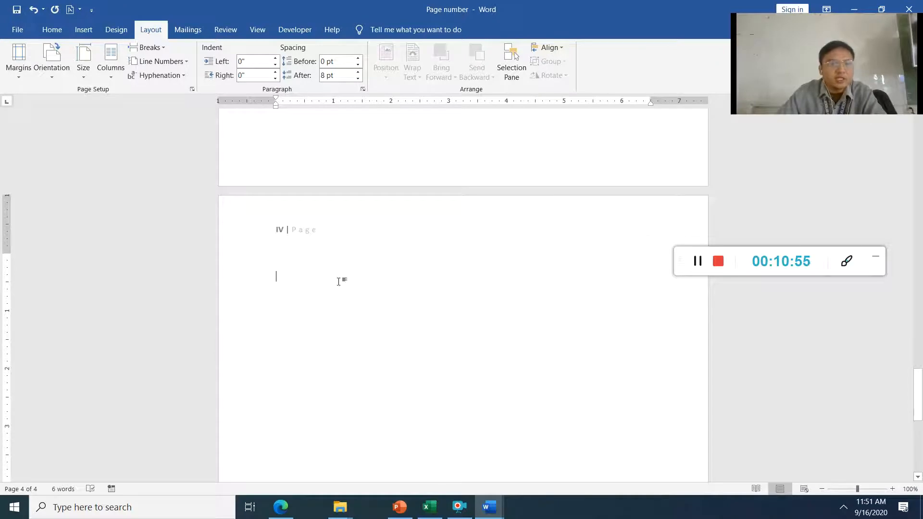
# - Turn off Link to Previous for the new page's 'IV | Page' header
pyautogui.doubleClick(302, 230)
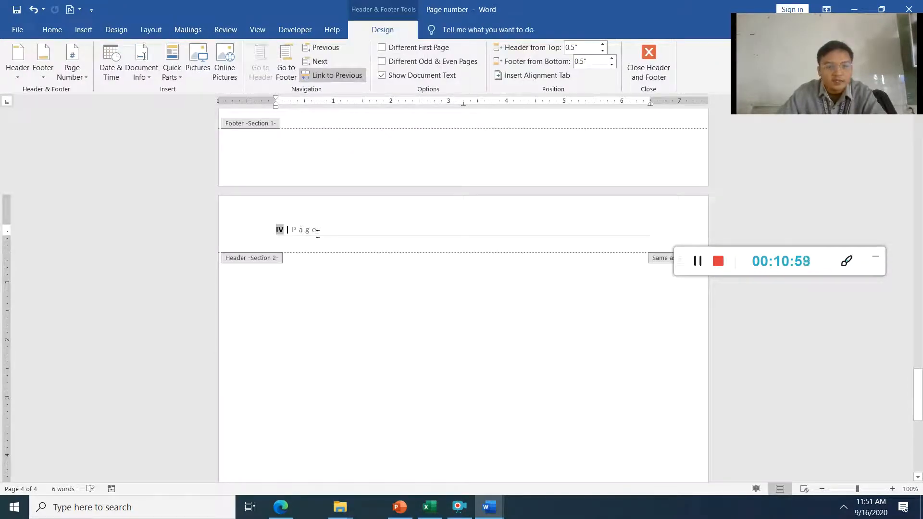
pyautogui.moveTo(319, 232); pyautogui.dragTo(275, 231)
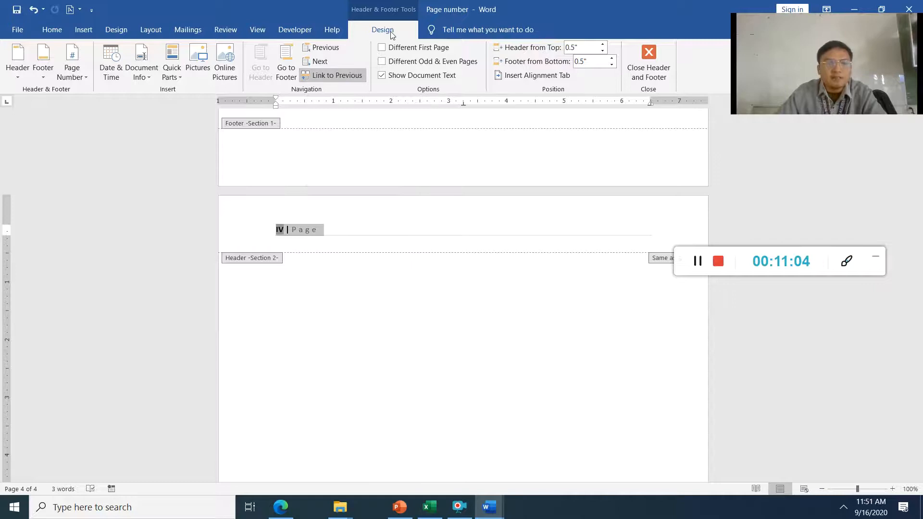
pyautogui.click(330, 77)
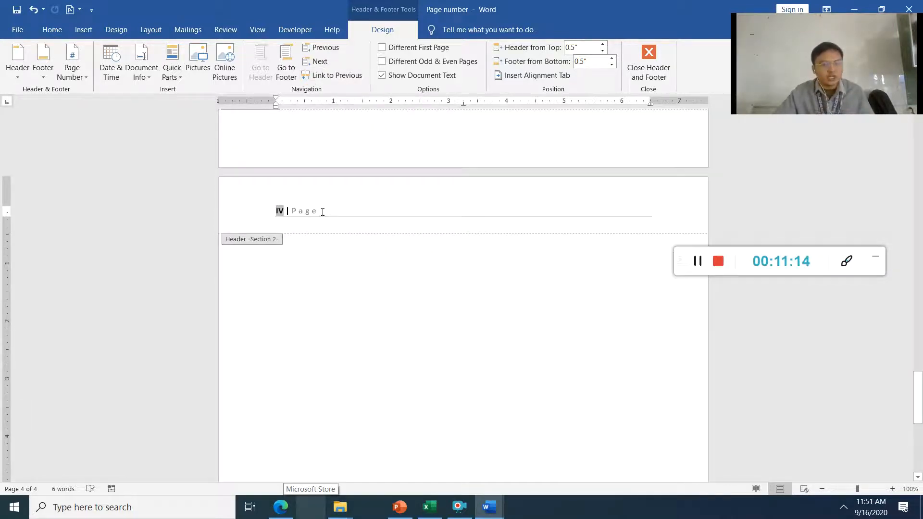
pyautogui.moveTo(330, 213); pyautogui.dragTo(262, 214)
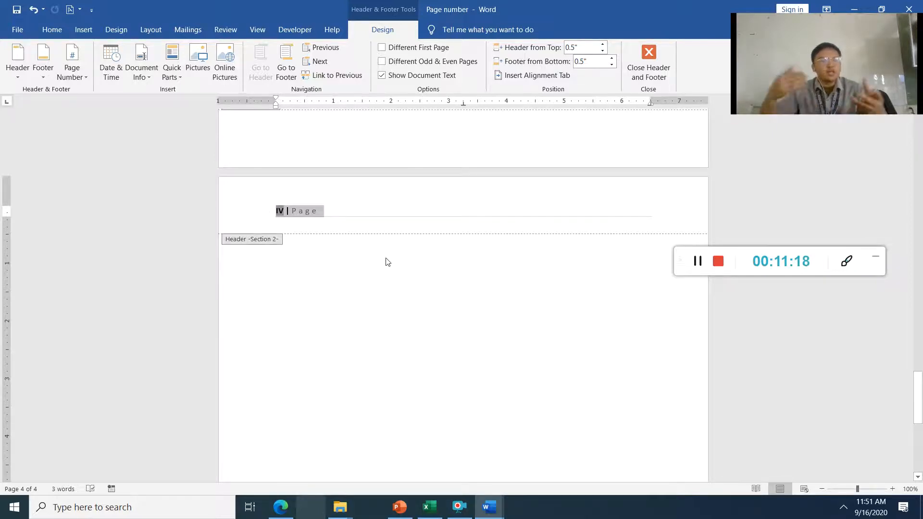
pyautogui.scroll(5, 388, 262)
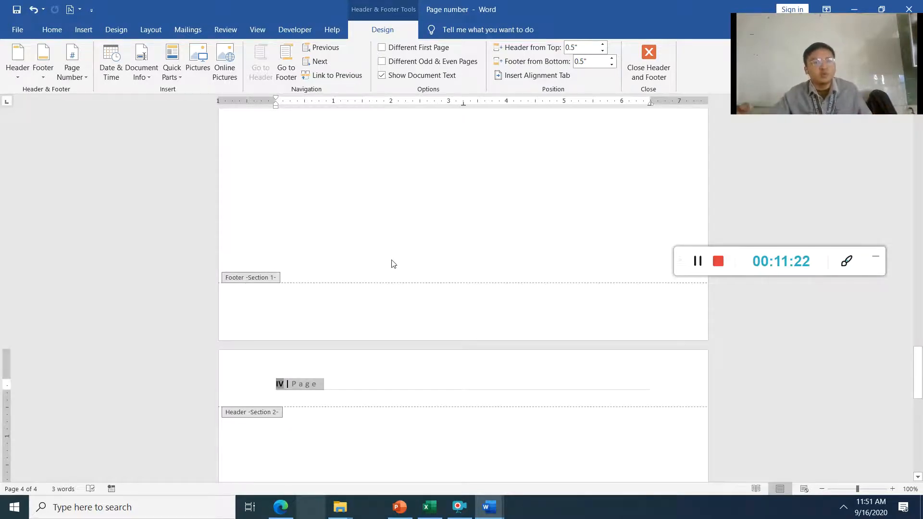
pyautogui.scroll(10, 384, 259)
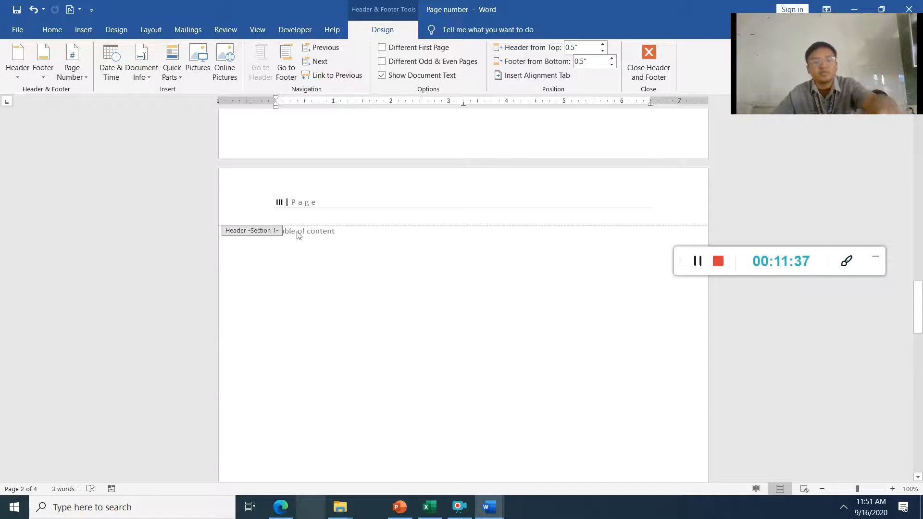
pyautogui.scroll(-8, 331, 298)
pyautogui.scroll(-1, 312, 324)
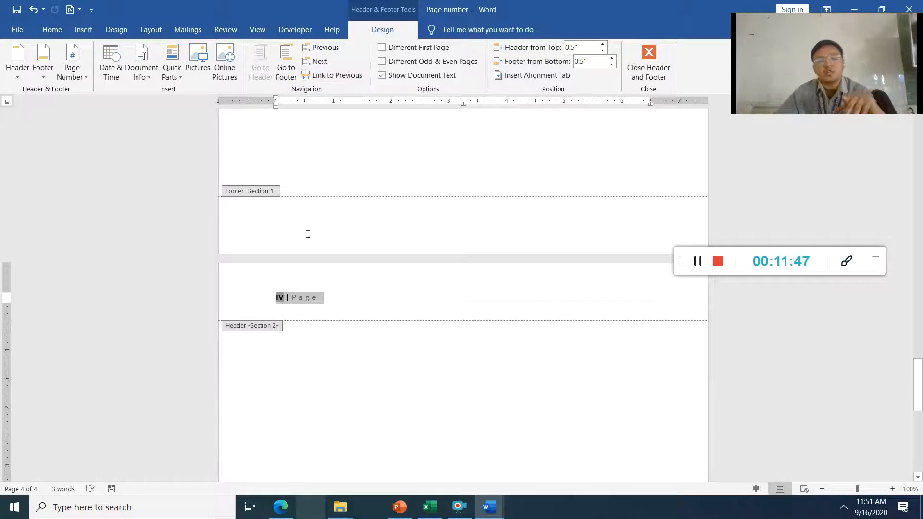
# - Restart section 2's header page number at 1 using 1, 2, 3 numbering instead of IV, then close the header
pyautogui.rightClick(306, 299)
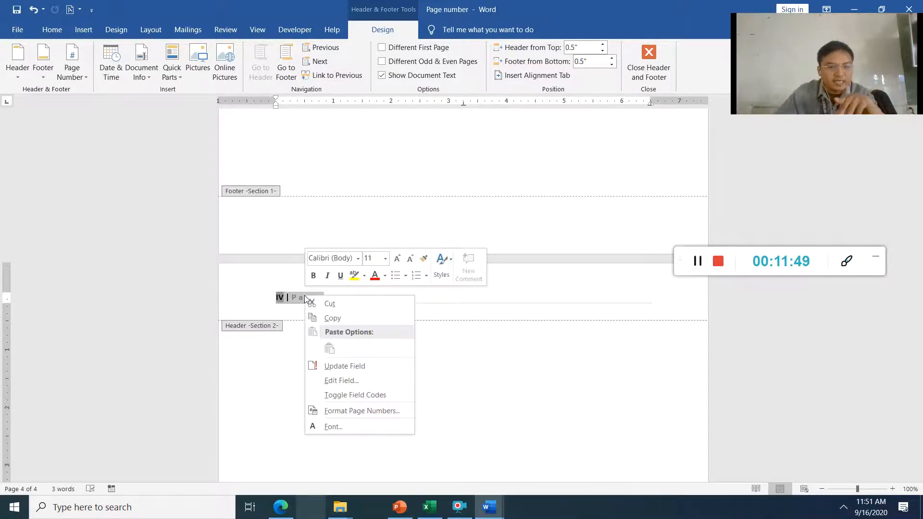
pyautogui.click(351, 411)
pyautogui.click(622, 182)
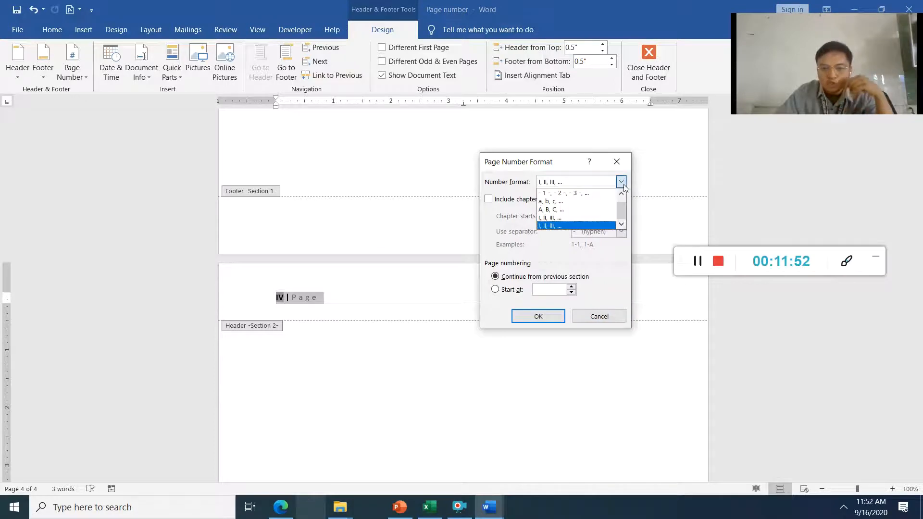
pyautogui.moveTo(625, 212); pyautogui.dragTo(625, 203)
pyautogui.click(589, 194)
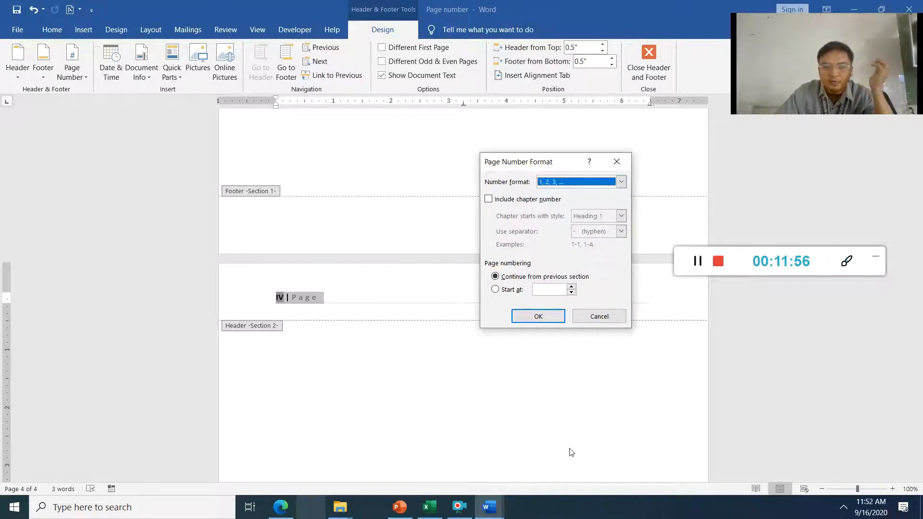
pyautogui.click(496, 290)
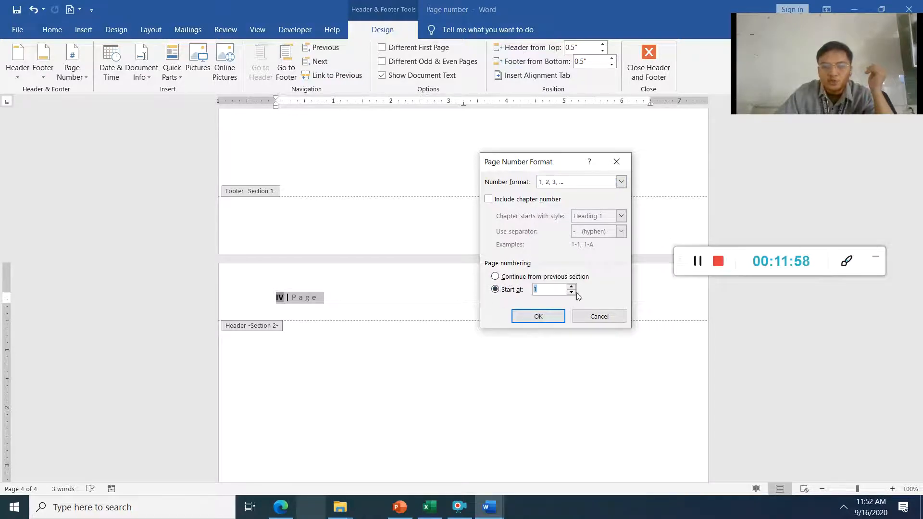
pyautogui.click(549, 291)
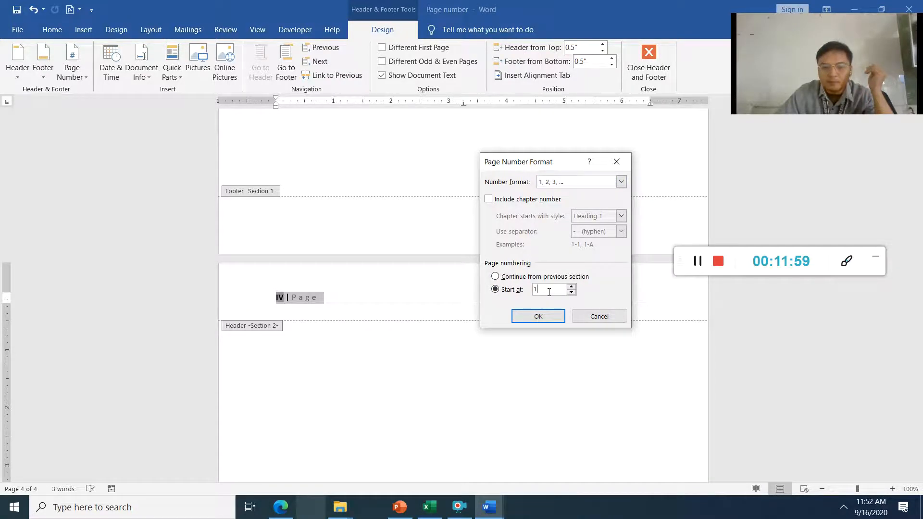
pyautogui.click(546, 318)
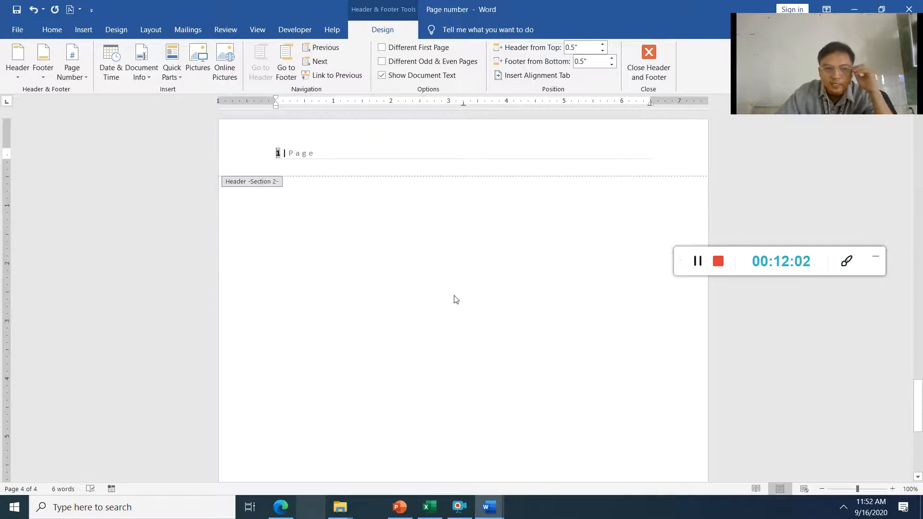
pyautogui.doubleClick(427, 288)
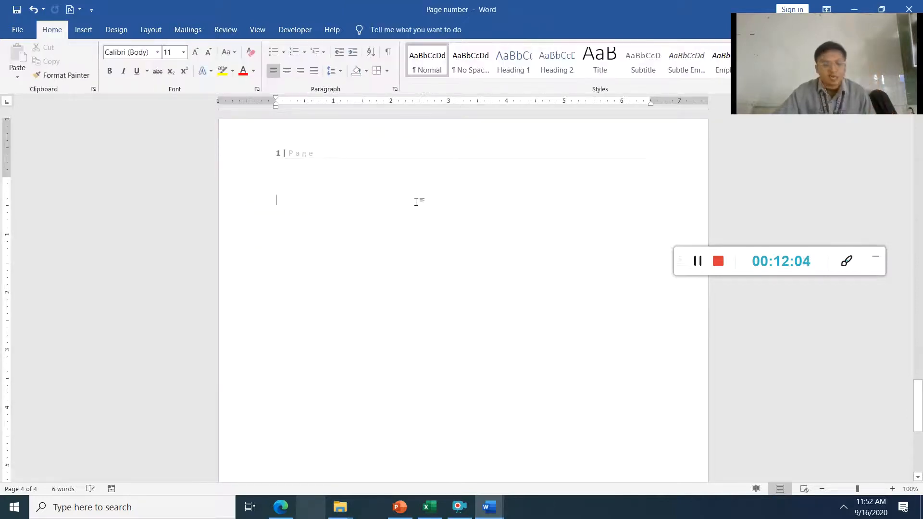
# - Type 'Chapter 1' and 'Introduction' at the top of the body and centre both lines
pyautogui.write('Chapter ')
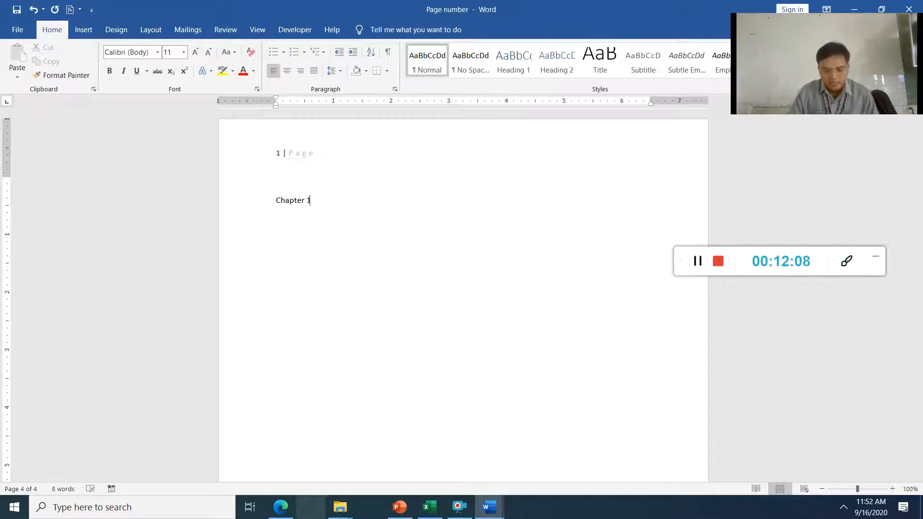
pyautogui.write('1 Introduction')
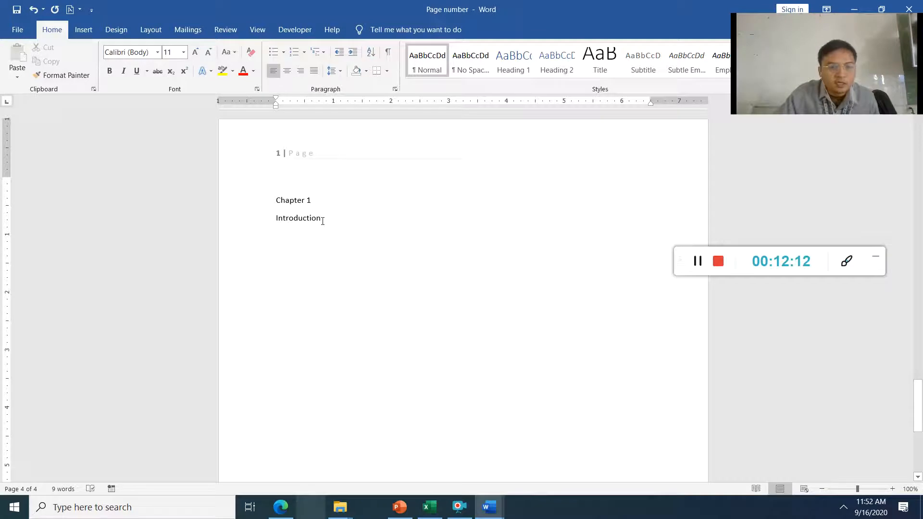
pyautogui.moveTo(322, 218); pyautogui.dragTo(253, 198)
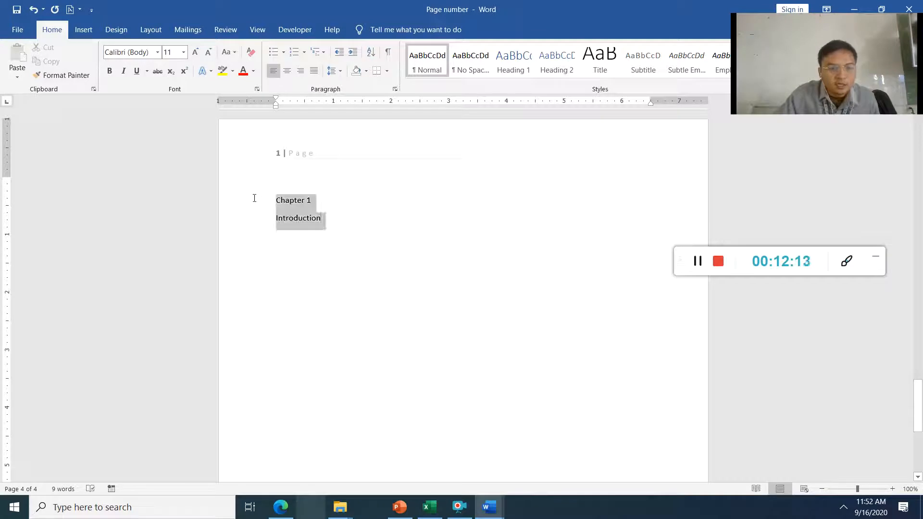
pyautogui.click(285, 72)
pyautogui.doubleClick(488, 258)
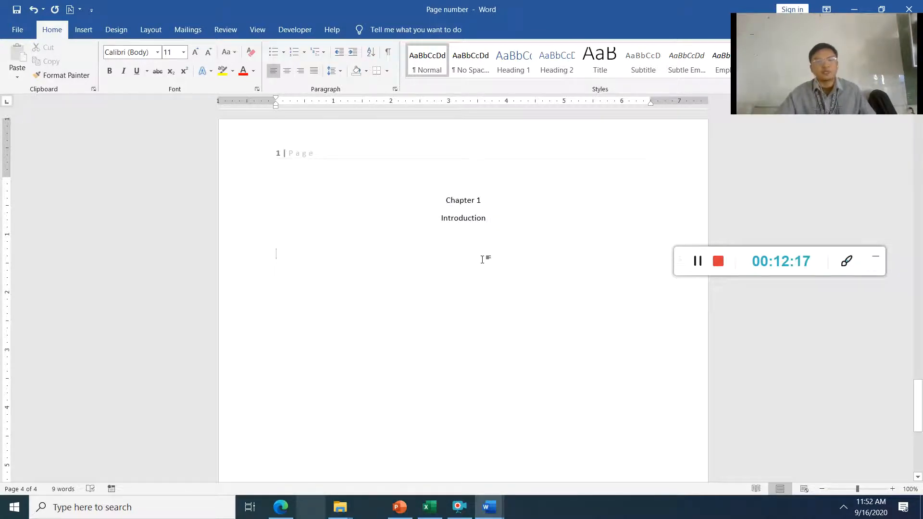
# - Add blank lines below the headings so the section runs onto pages 2 and 3
pyautogui.scroll(-3, 478, 266)
pyautogui.scroll(2, 473, 266)
pyautogui.press('Return')
pyautogui.press('Return')
pyautogui.press('Return')
pyautogui.press('Return')
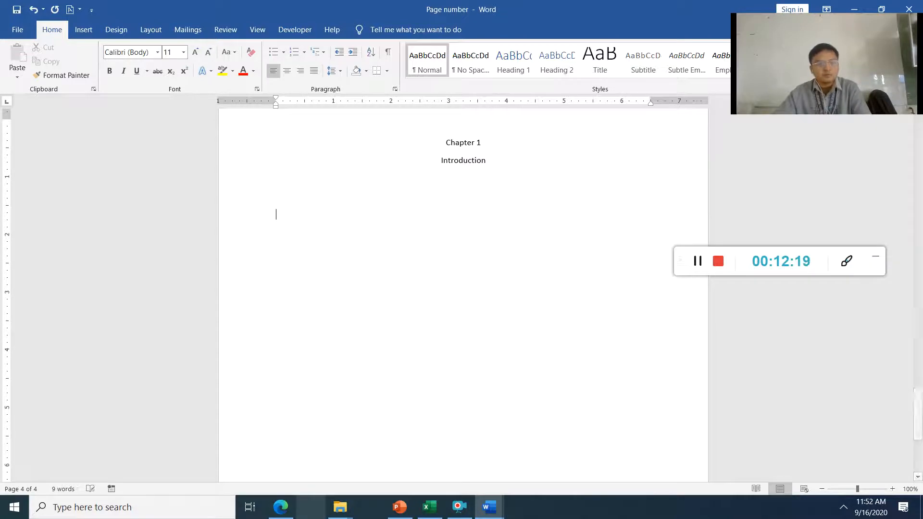
pyautogui.press('Return')
pyautogui.press('Return')
pyautogui.press('Return')
pyautogui.press('Return')
pyautogui.press('Return')
pyautogui.press('Return')
pyautogui.press('Return')
pyautogui.press('Return')
pyautogui.press('Return')
pyautogui.press('Return')
pyautogui.press('Return')
pyautogui.press('Return')
pyautogui.press('Return')
pyautogui.press('Return')
pyautogui.press('Return')
pyautogui.press('Return')
pyautogui.press('Return')
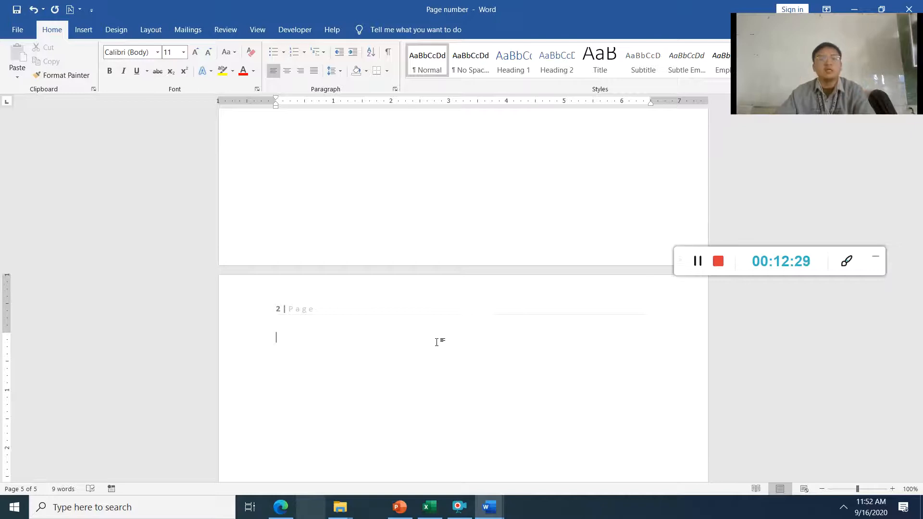
pyautogui.press('Return')
pyautogui.press('Return')
pyautogui.press('Return')
pyautogui.press('Return')
pyautogui.press('Return')
pyautogui.press('Return')
pyautogui.press('Return')
pyautogui.press('Return')
pyautogui.press('Return')
pyautogui.press('Return')
pyautogui.press('Return')
pyautogui.press('Return')
pyautogui.press('Return')
pyautogui.press('Return')
pyautogui.press('Return')
pyautogui.press('Return')
pyautogui.press('Return')
pyautogui.press('Return')
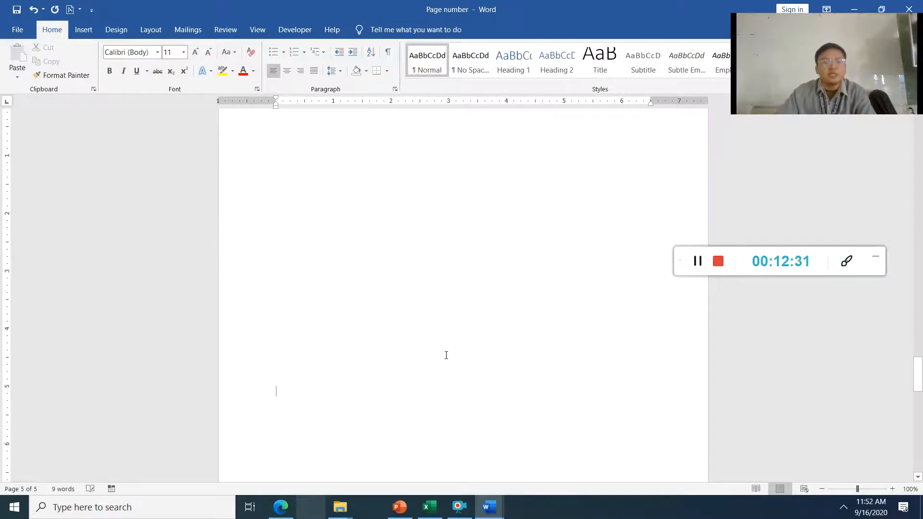
pyautogui.scroll(-2, 449, 354)
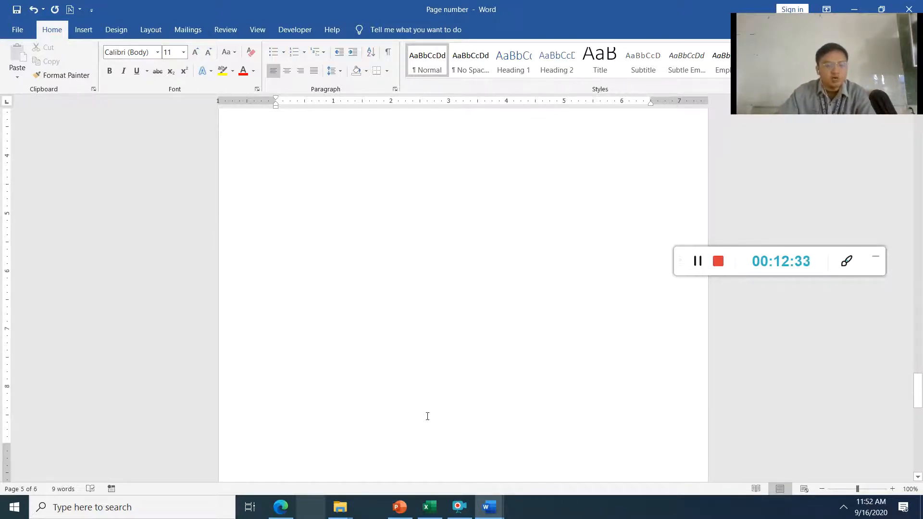
pyautogui.scroll(-2, 459, 425)
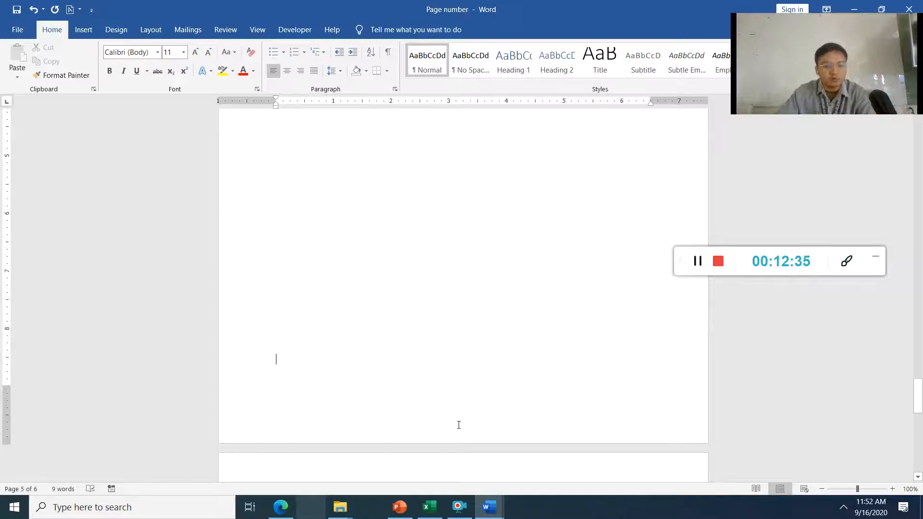
pyautogui.scroll(-15, 327, 413)
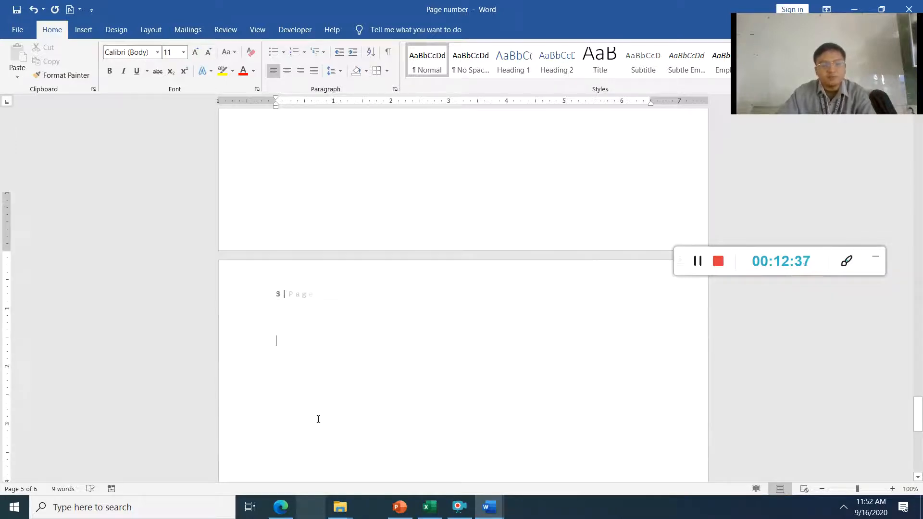
pyautogui.scroll(3, 334, 407)
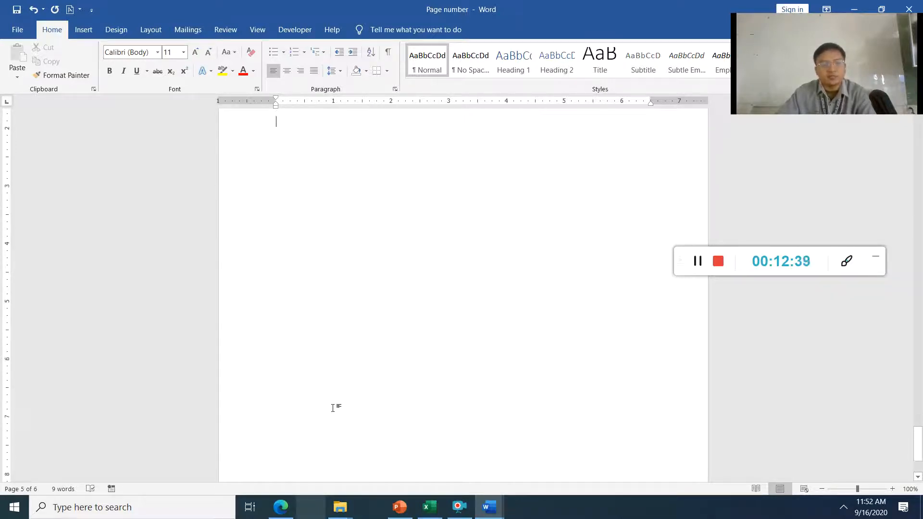
pyautogui.scroll(2, 318, 337)
# - Insert a Next Page section break from the Layout breaks list
pyautogui.click(157, 30)
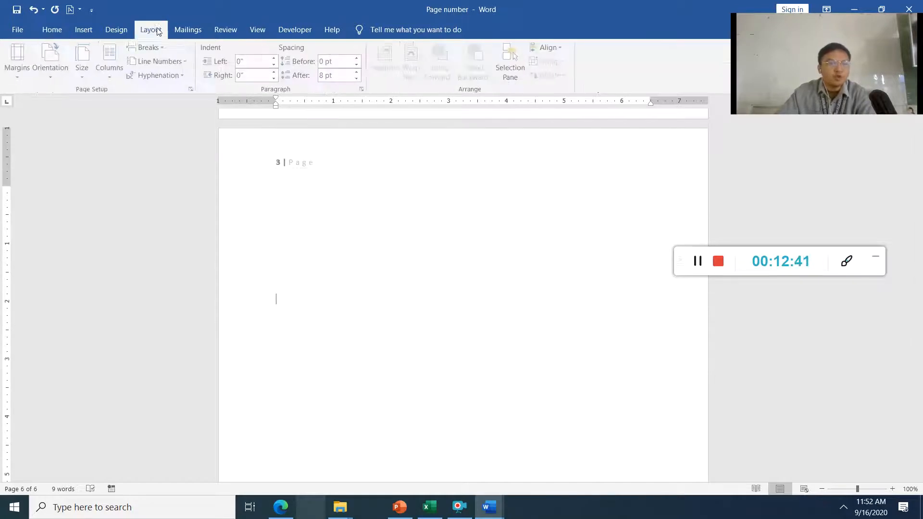
pyautogui.click(149, 48)
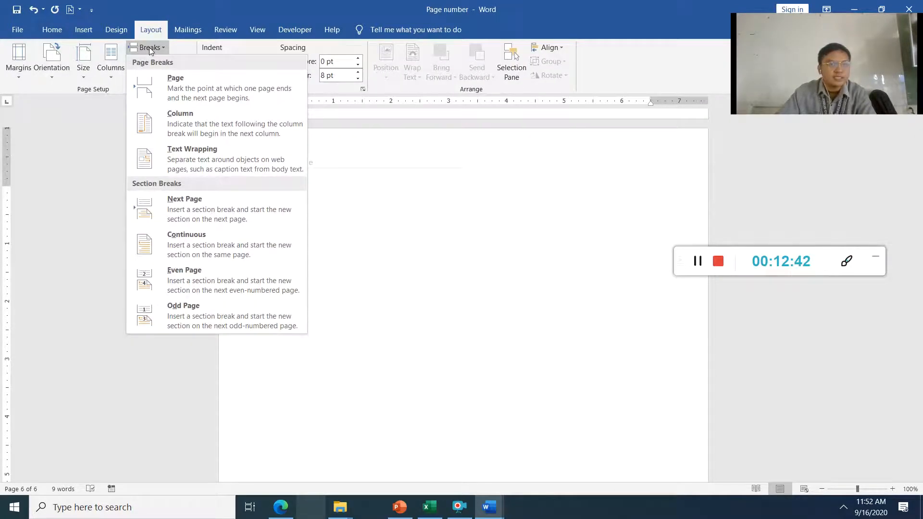
pyautogui.click(226, 200)
# - Open the new section's header and unlink it from the previous section
pyautogui.scroll(-4, 350, 267)
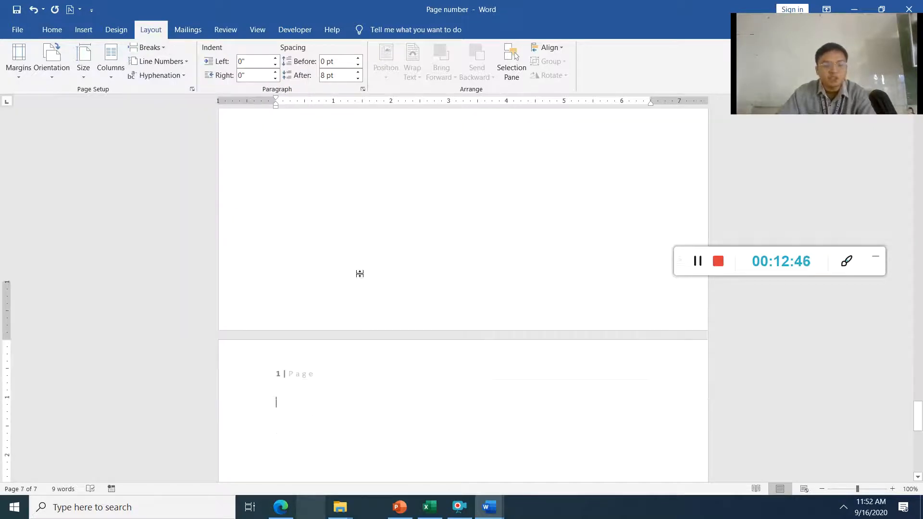
pyautogui.doubleClick(296, 317)
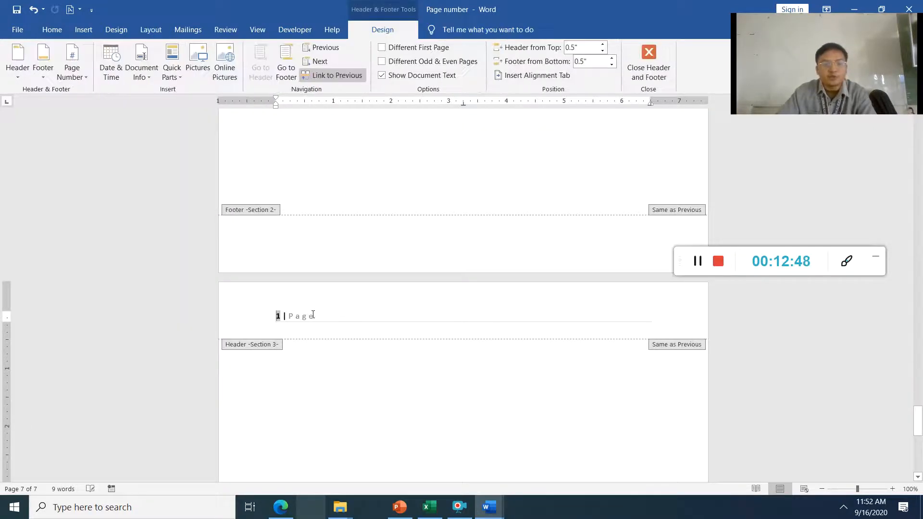
pyautogui.click(258, 315)
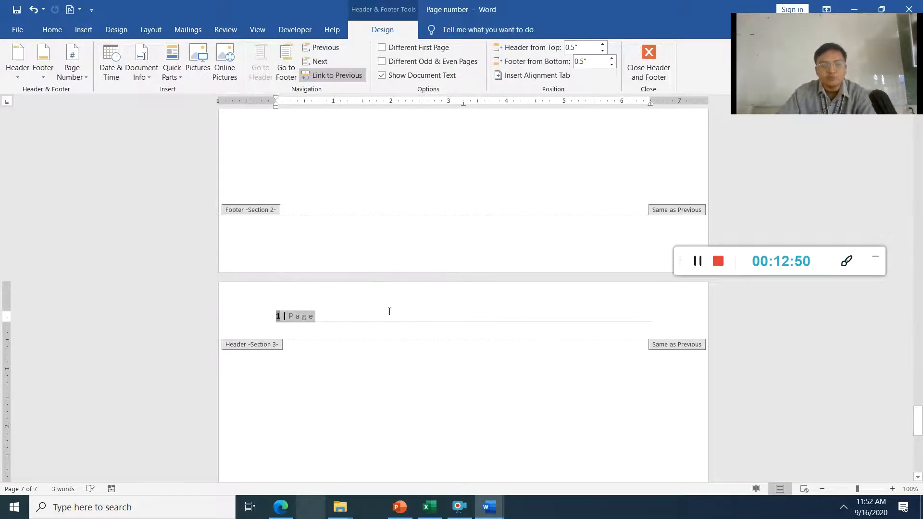
pyautogui.click(357, 79)
pyautogui.scroll(-1, 290, 163)
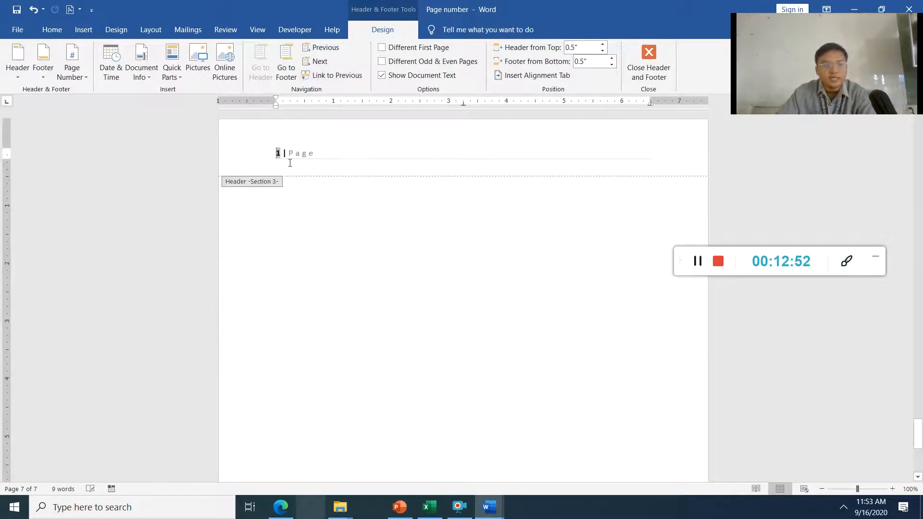
pyautogui.tripleClick(312, 156)
# - Format the section's page numbers as A, B, C starting at A, then close the header
pyautogui.rightClick(284, 154)
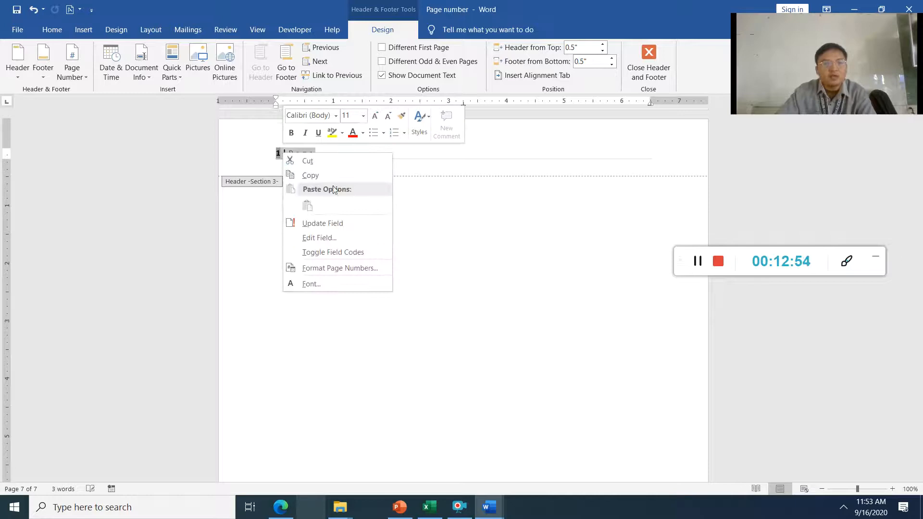
pyautogui.click(332, 268)
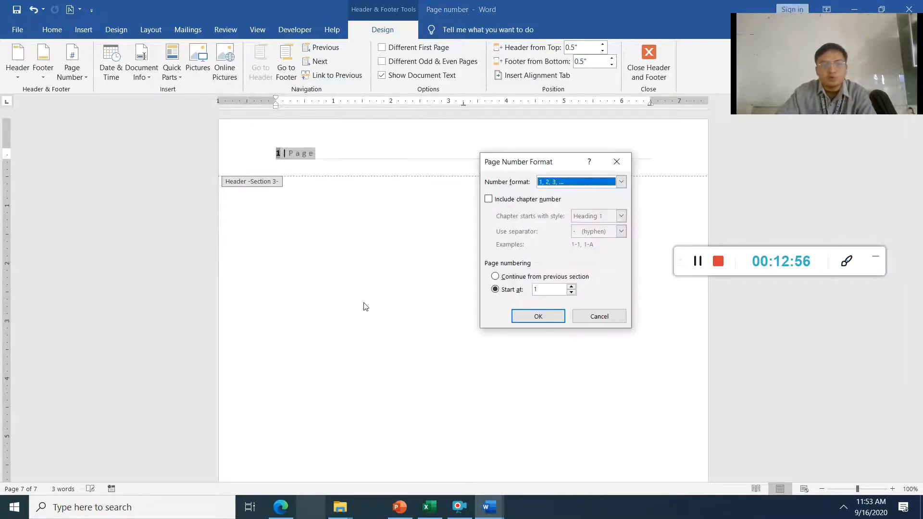
pyautogui.click(563, 182)
pyautogui.click(556, 218)
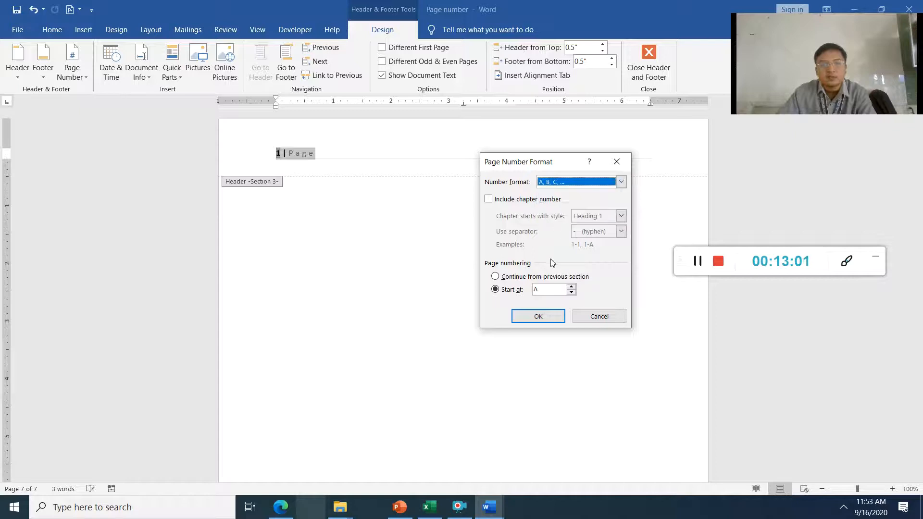
pyautogui.click(572, 286)
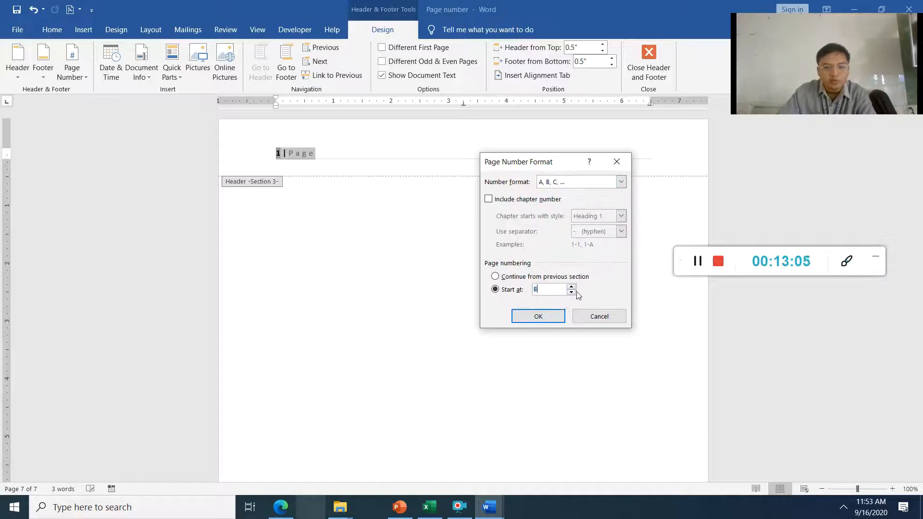
pyautogui.click(571, 292)
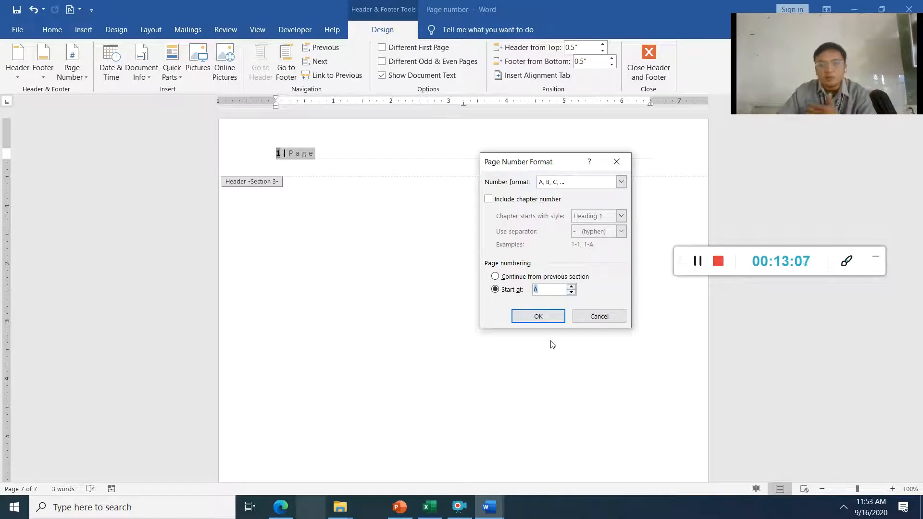
pyautogui.click(545, 322)
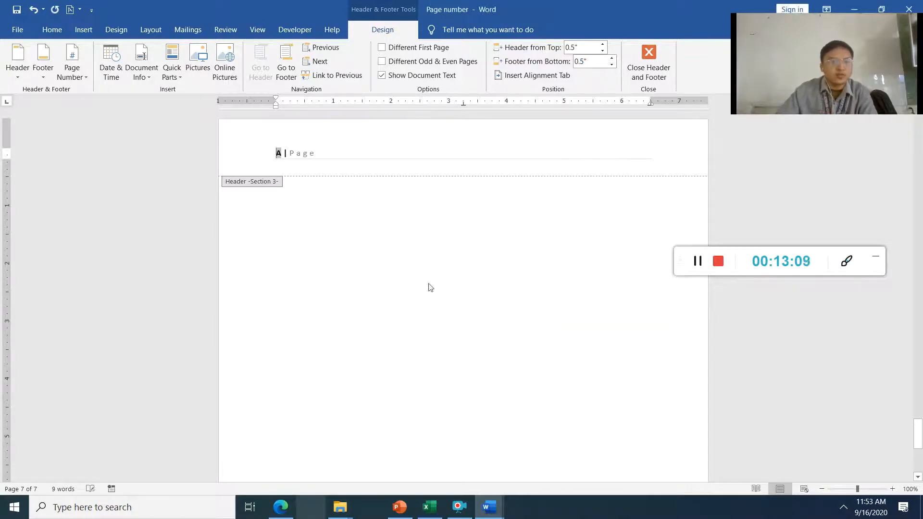
pyautogui.doubleClick(398, 295)
# - Review the page numbering, then open 'Demo 2 Table of Content' from the Demo folder
pyautogui.scroll(2, 291, 252)
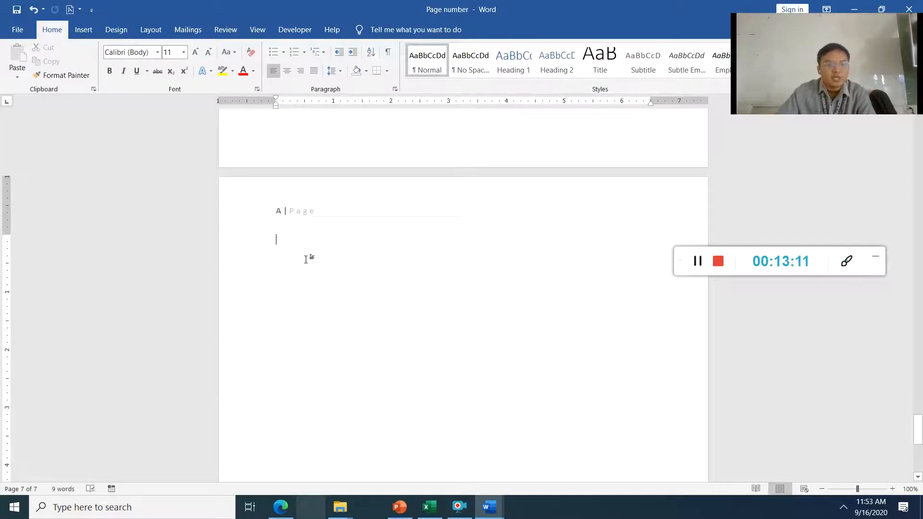
pyautogui.scroll(18, 309, 264)
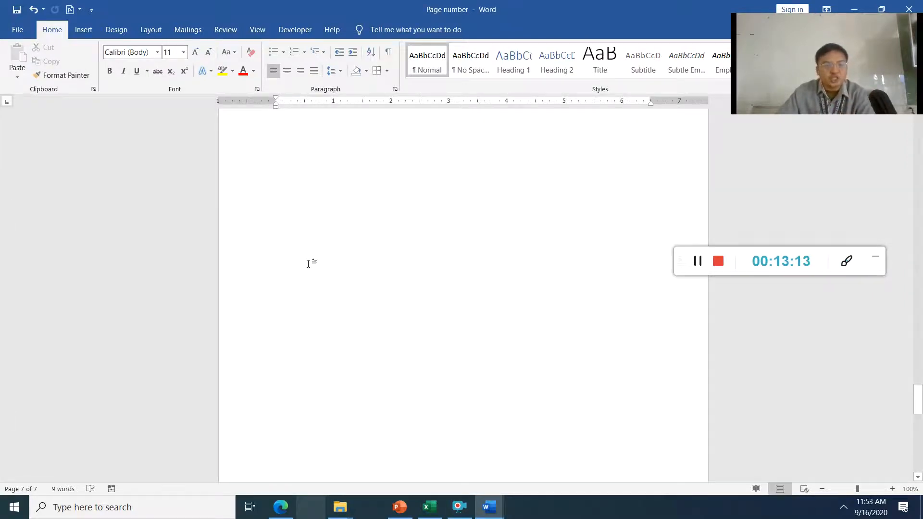
pyautogui.scroll(5, 313, 288)
pyautogui.scroll(-4, 310, 288)
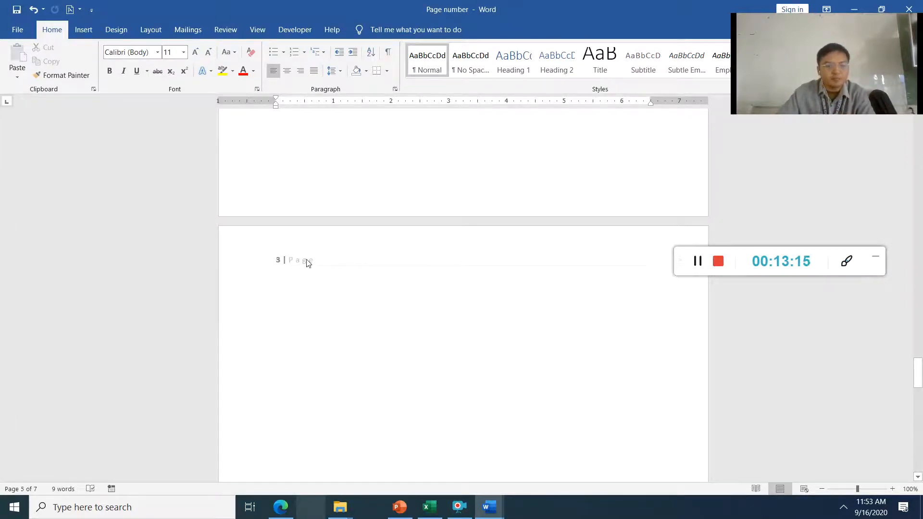
pyautogui.scroll(18, 308, 269)
pyautogui.scroll(18, 335, 266)
pyautogui.scroll(18, 335, 261)
pyautogui.scroll(18, 361, 265)
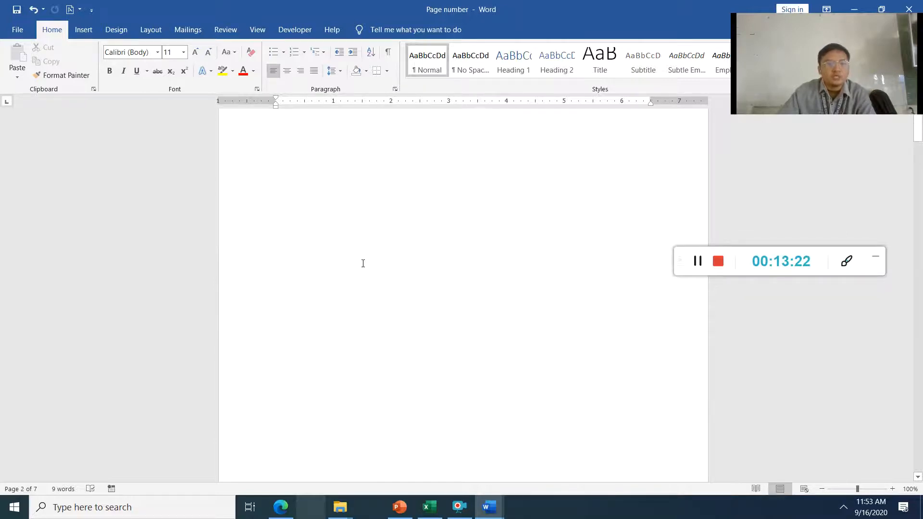
pyautogui.scroll(3, 363, 263)
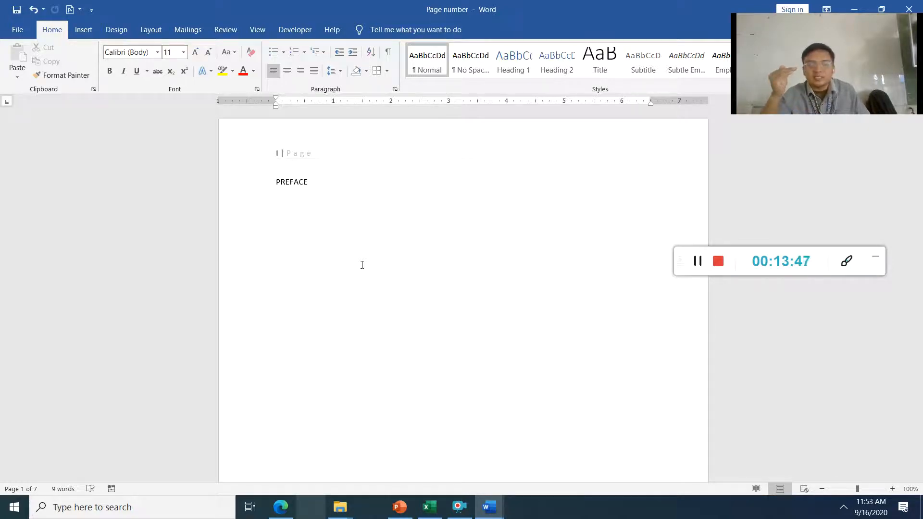
pyautogui.click(698, 269)
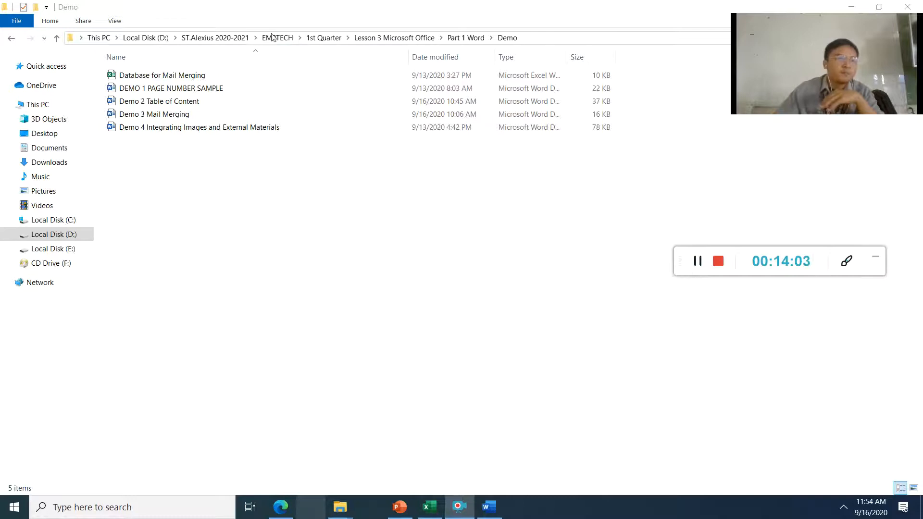
pyautogui.doubleClick(223, 102)
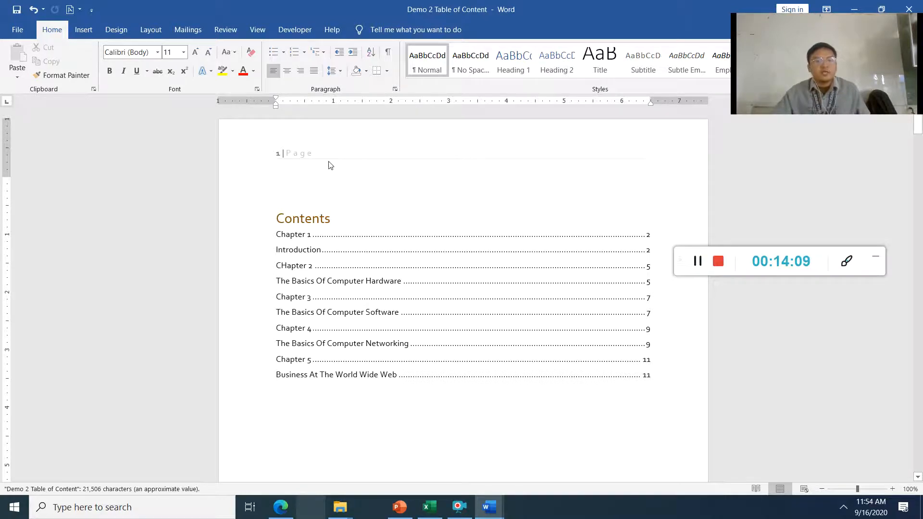
# - Delete the table of contents and its Contents heading from page 1, and save
pyautogui.scroll(-2, 543, 296)
pyautogui.click(486, 258)
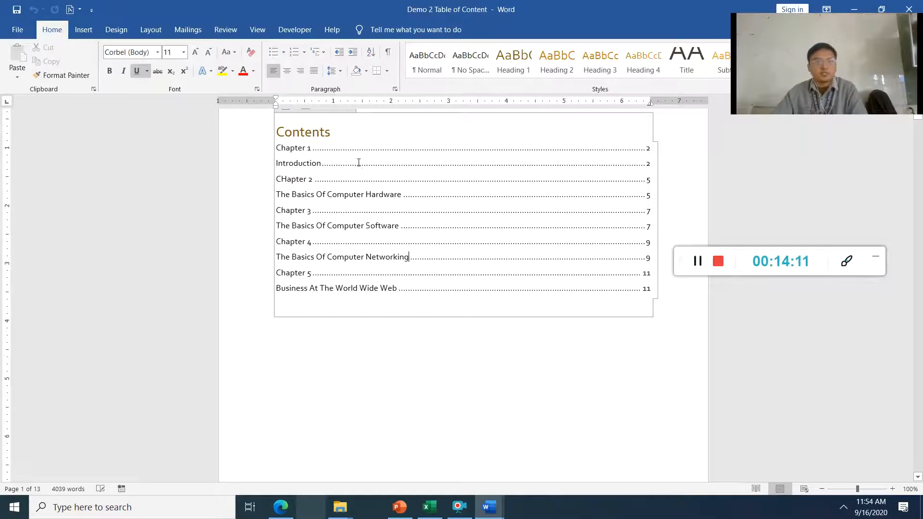
pyautogui.scroll(3, 336, 173)
pyautogui.click(447, 192)
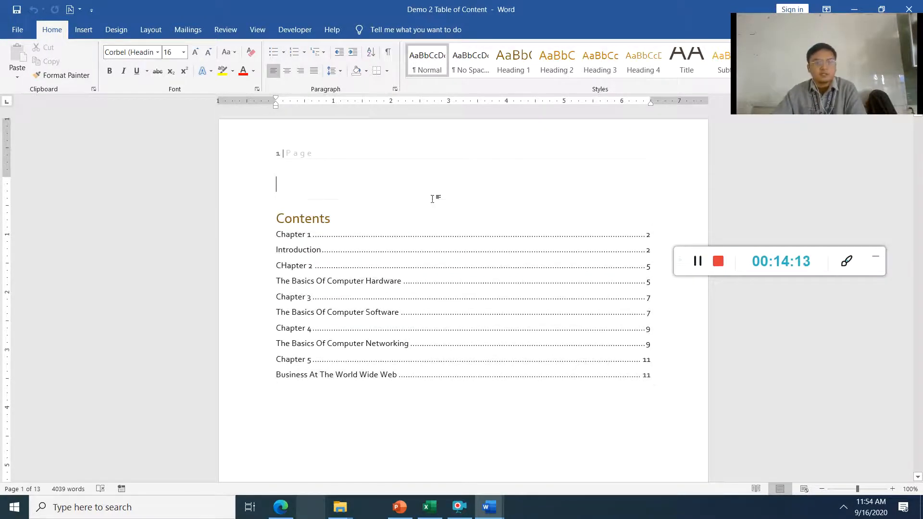
pyautogui.moveTo(393, 374); pyautogui.dragTo(249, 193)
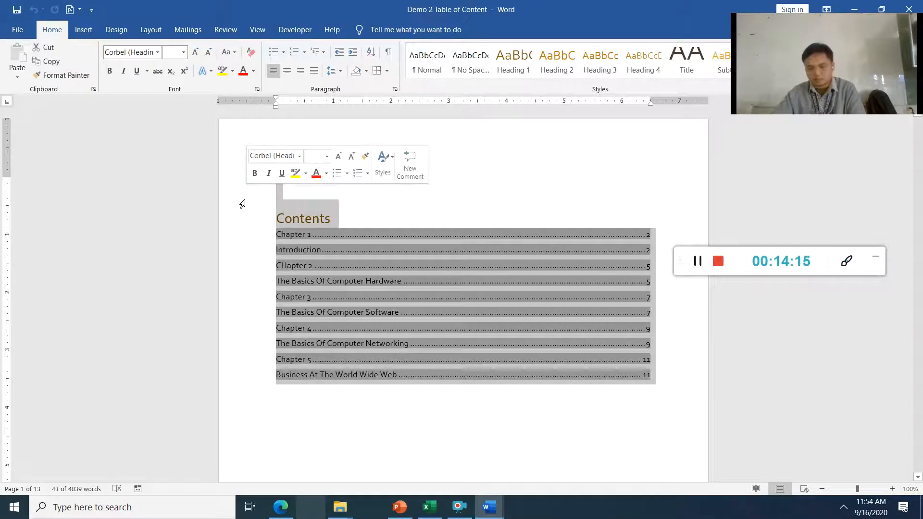
pyautogui.press('Delete')
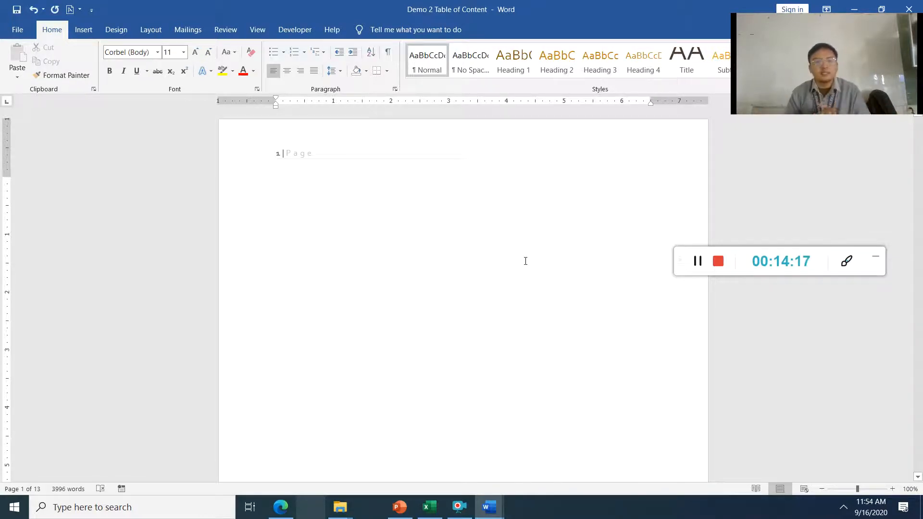
pyautogui.hotkey('ctrl', 's')
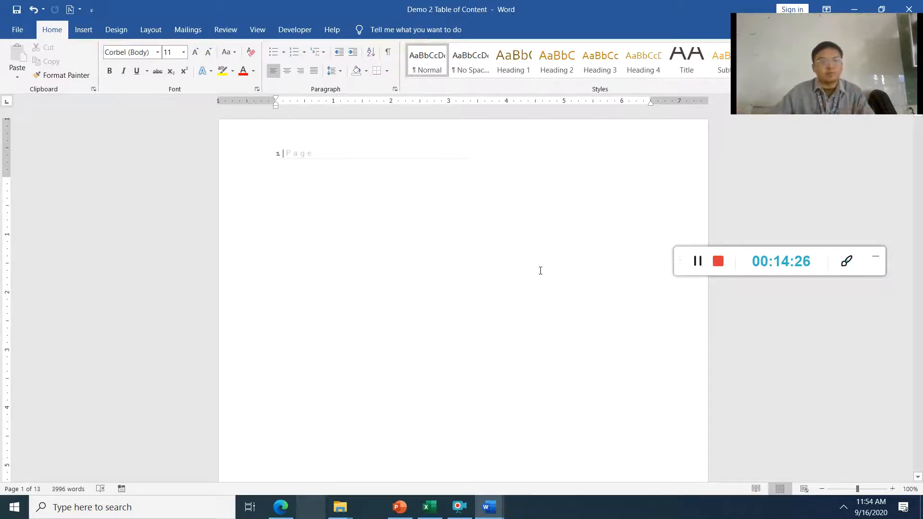
# - Insert empty lines above Chapter 1
pyautogui.scroll(-5, 526, 261)
pyautogui.scroll(-6, 524, 260)
pyautogui.scroll(4, 390, 247)
pyautogui.click(373, 250)
pyautogui.press('Return')
pyautogui.press('Return')
pyautogui.press('Return')
pyautogui.press('Return')
pyautogui.press('Return')
pyautogui.press('Return')
pyautogui.press('Return')
pyautogui.press('Return')
pyautogui.press('Return')
pyautogui.press('Return')
pyautogui.scroll(-8, 453, 310)
pyautogui.scroll(3, 464, 309)
pyautogui.scroll(-10, 466, 306)
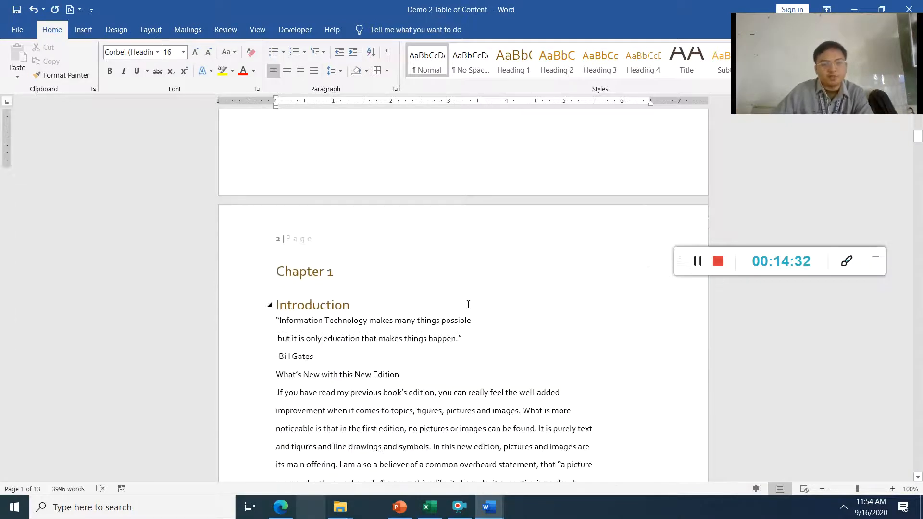
pyautogui.scroll(3, 489, 309)
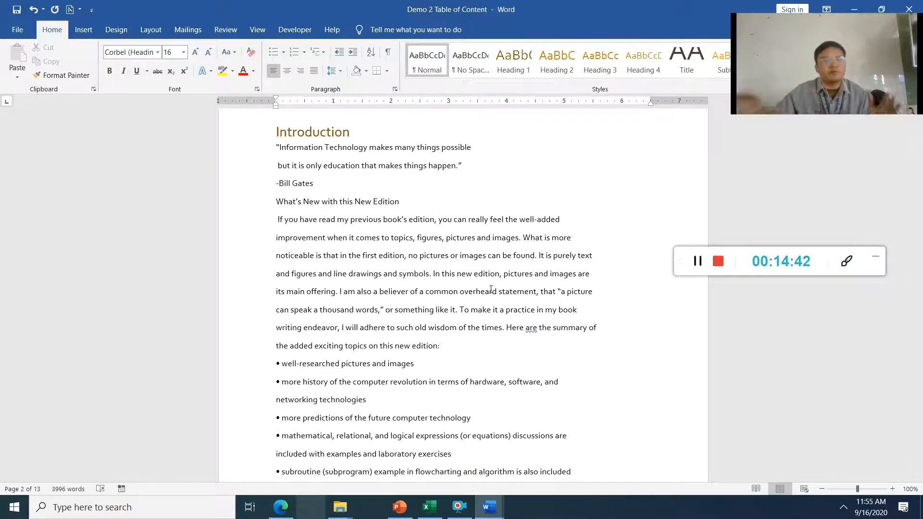
# - Scroll down to Chapter 5 and remove an empty line on the page before it
pyautogui.scroll(-5, 491, 289)
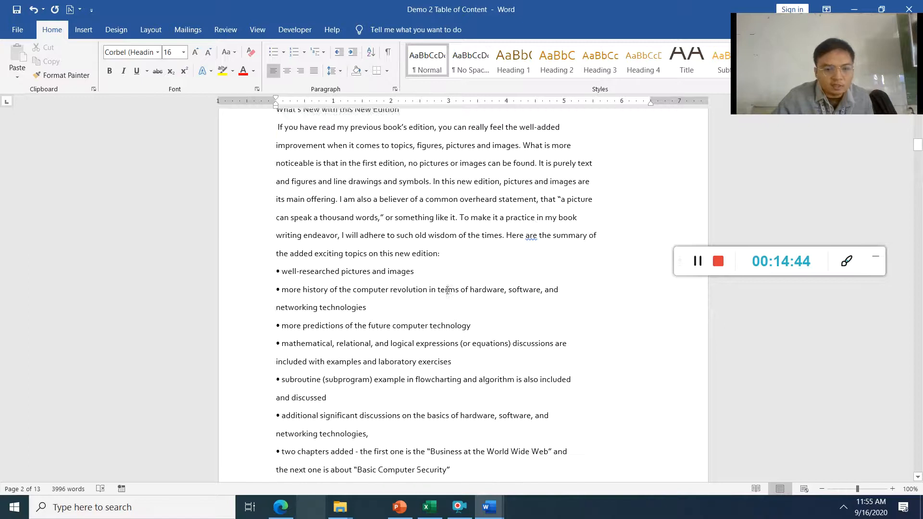
pyautogui.scroll(-18, 486, 292)
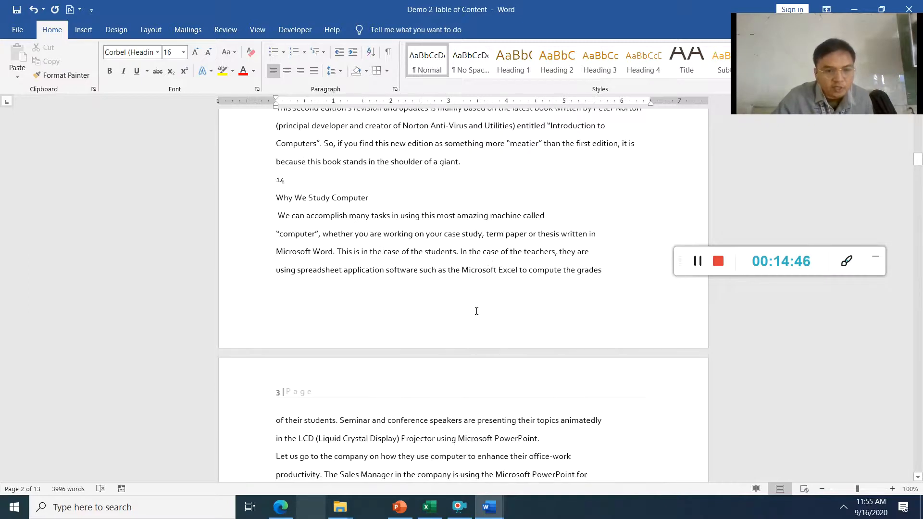
pyautogui.scroll(-20, 484, 296)
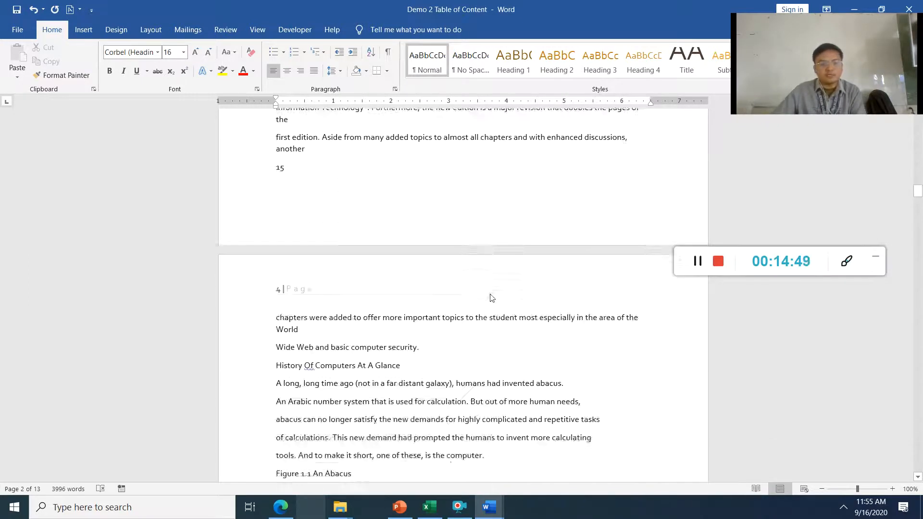
pyautogui.scroll(-12, 495, 293)
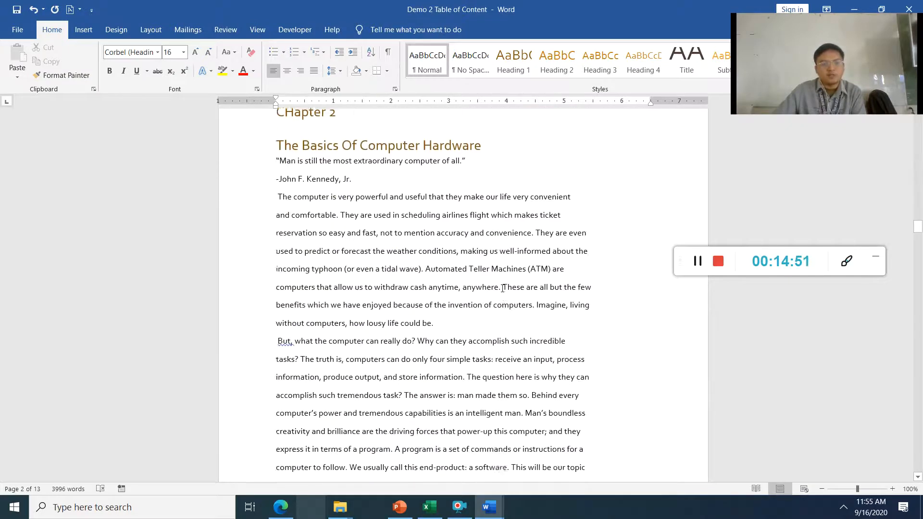
pyautogui.scroll(3, 577, 308)
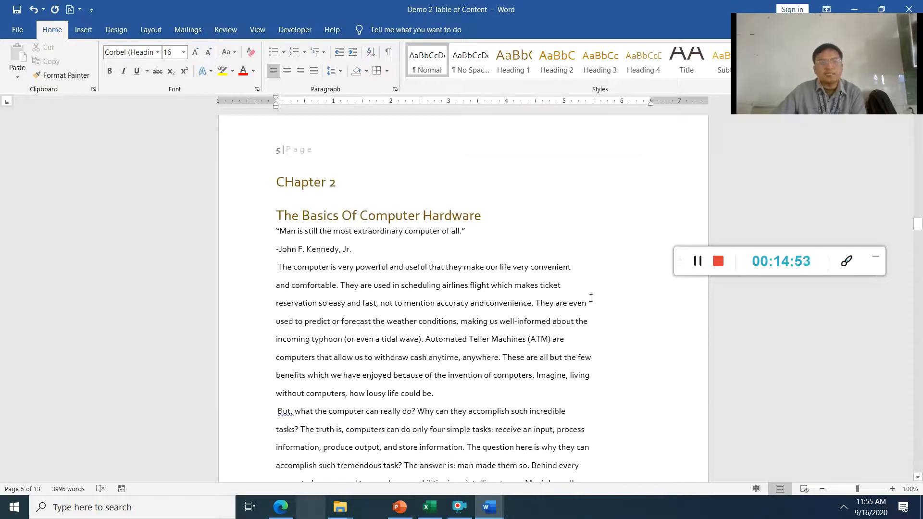
pyautogui.scroll(-10, 591, 298)
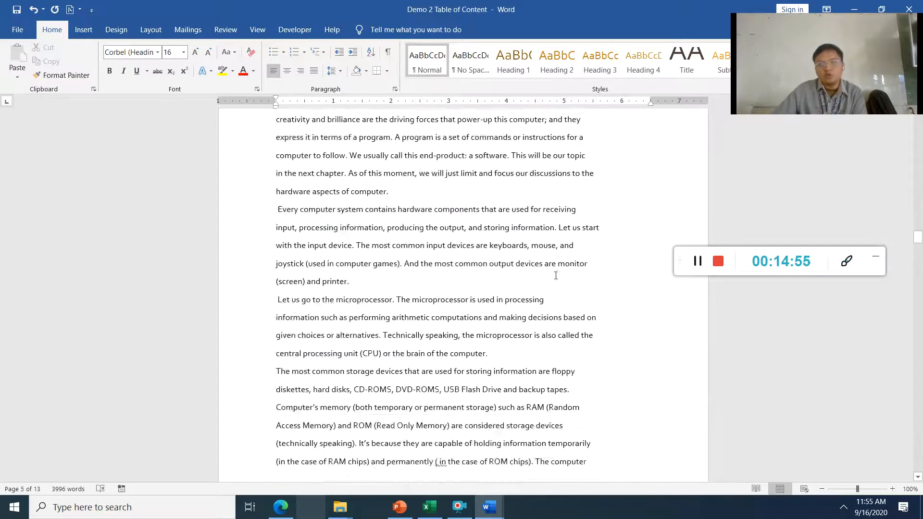
pyautogui.scroll(-15, 560, 280)
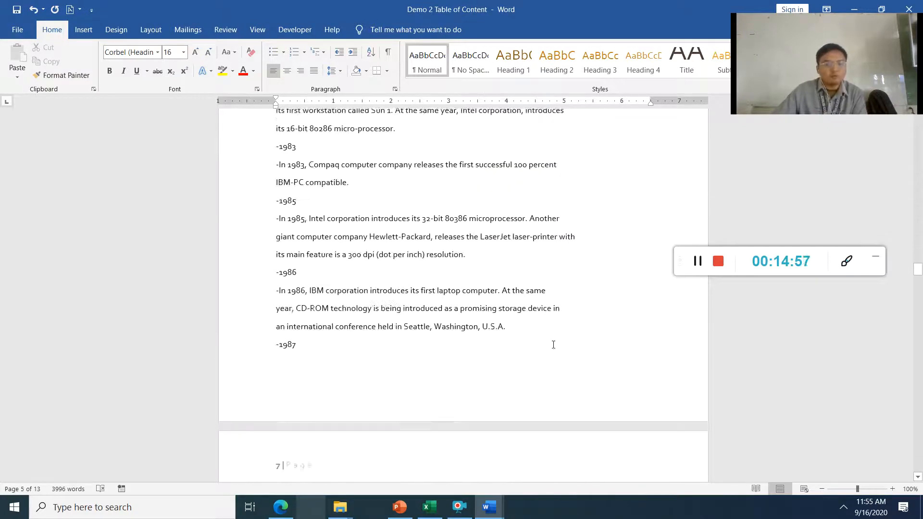
pyautogui.scroll(-10, 561, 341)
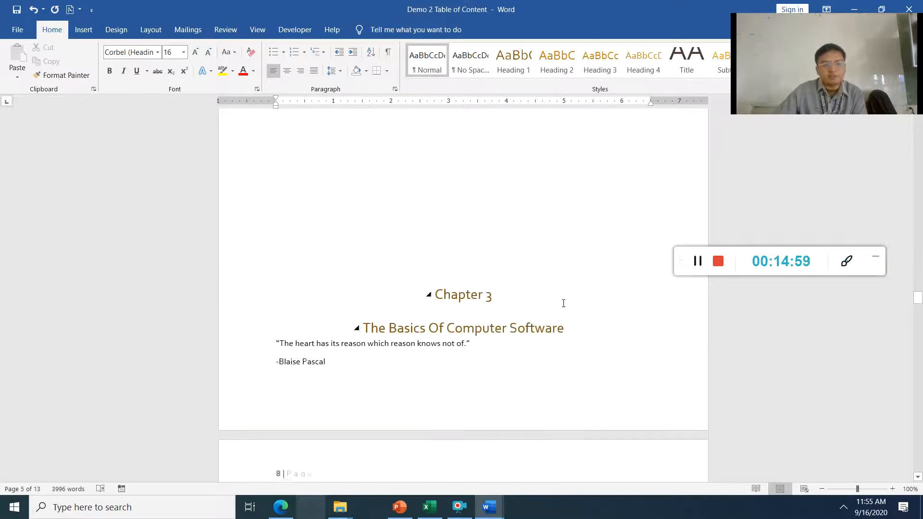
pyautogui.scroll(-10, 542, 361)
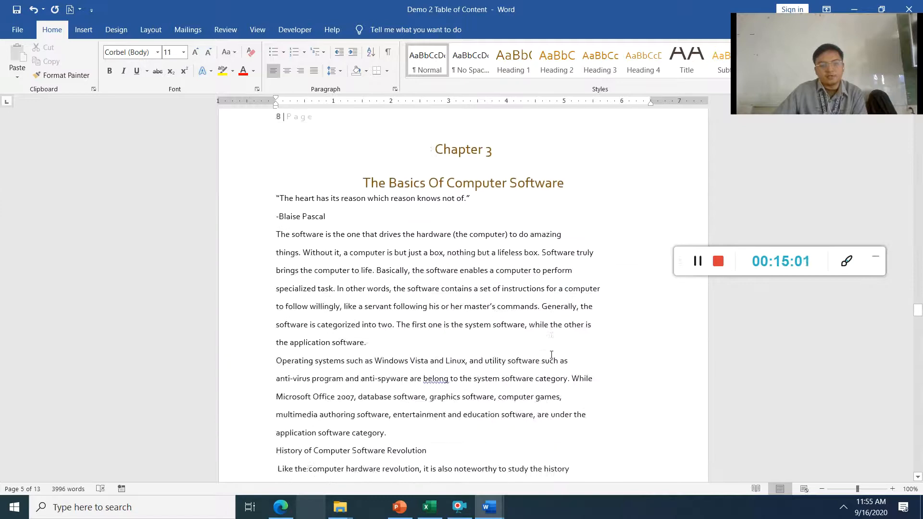
pyautogui.moveTo(918, 320); pyautogui.dragTo(908, 420)
pyautogui.scroll(3, 338, 318)
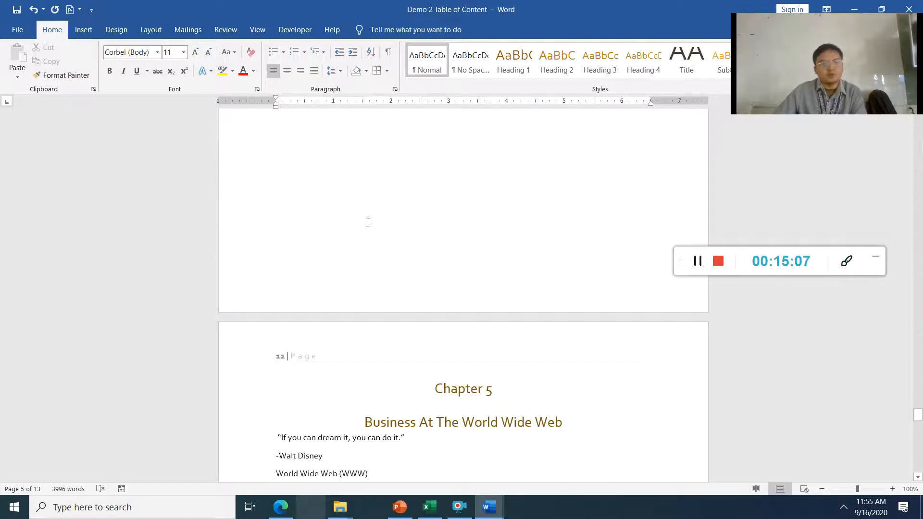
pyautogui.click(367, 222)
pyautogui.press('BackSpace')
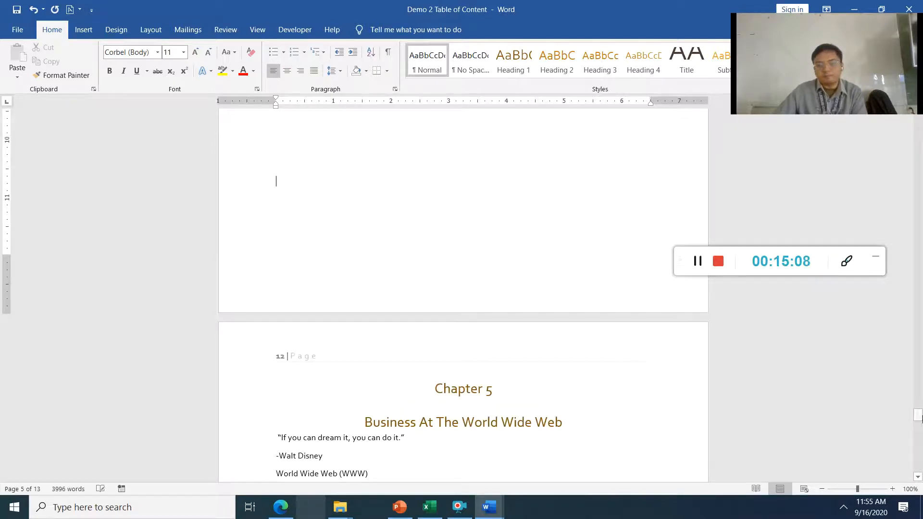
pyautogui.moveTo(918, 413); pyautogui.dragTo(917, 105)
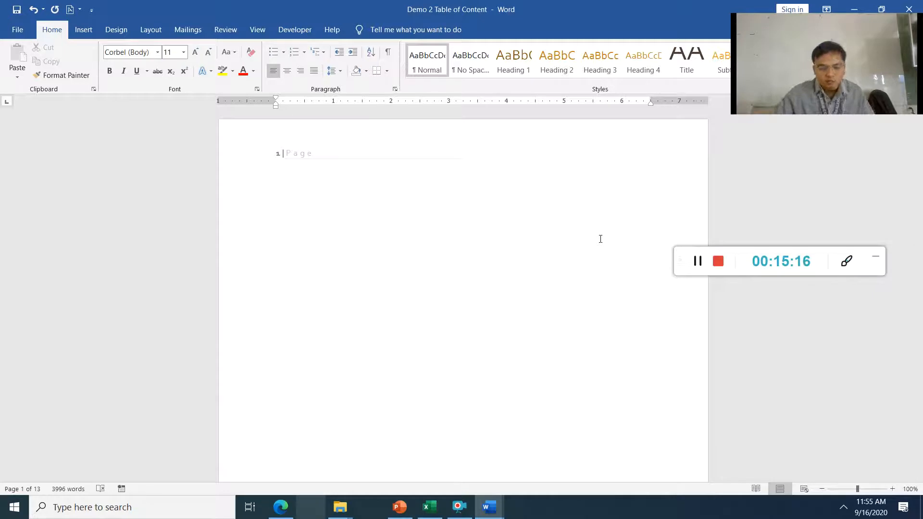
# - Type a 'Table of contents' heading and the 'Chapter 1 ----- page 2' line on page 1
pyautogui.click(375, 188)
pyautogui.write('Table of contents')
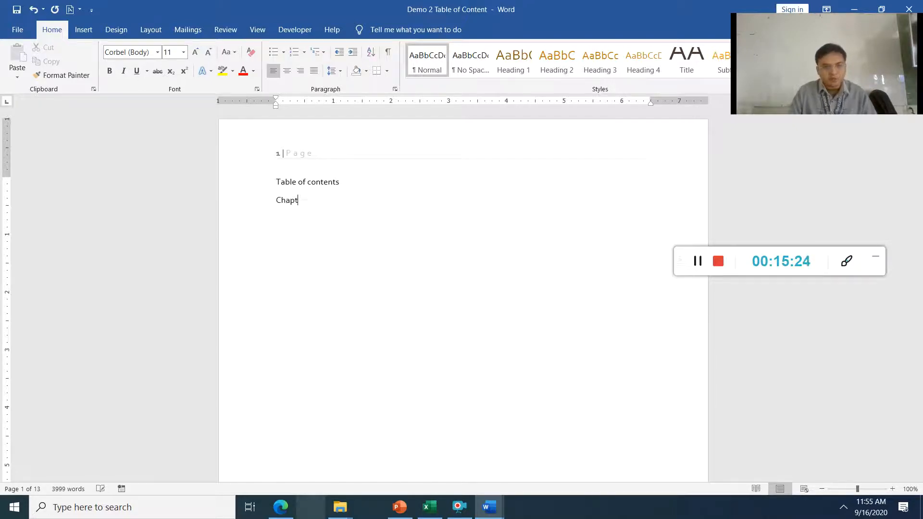
pyautogui.write('1')
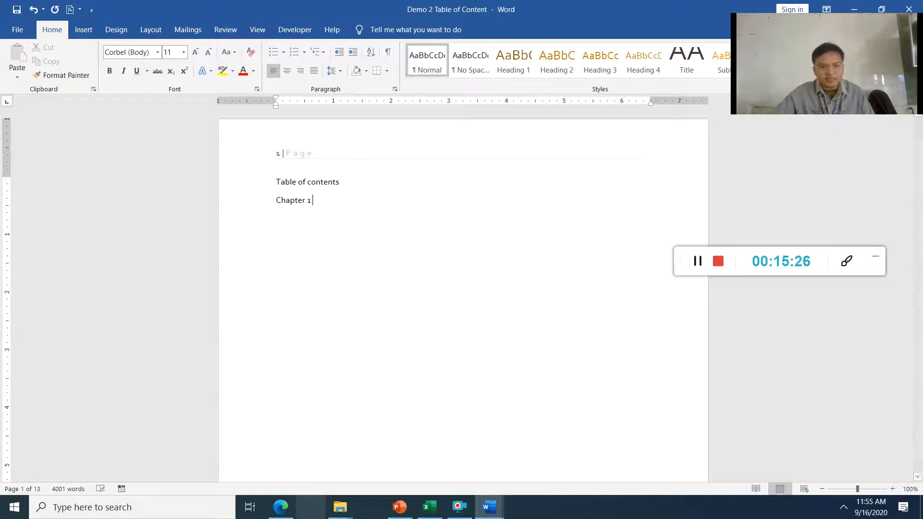
pyautogui.scroll(-5, 529, 241)
pyautogui.scroll(-10, 550, 319)
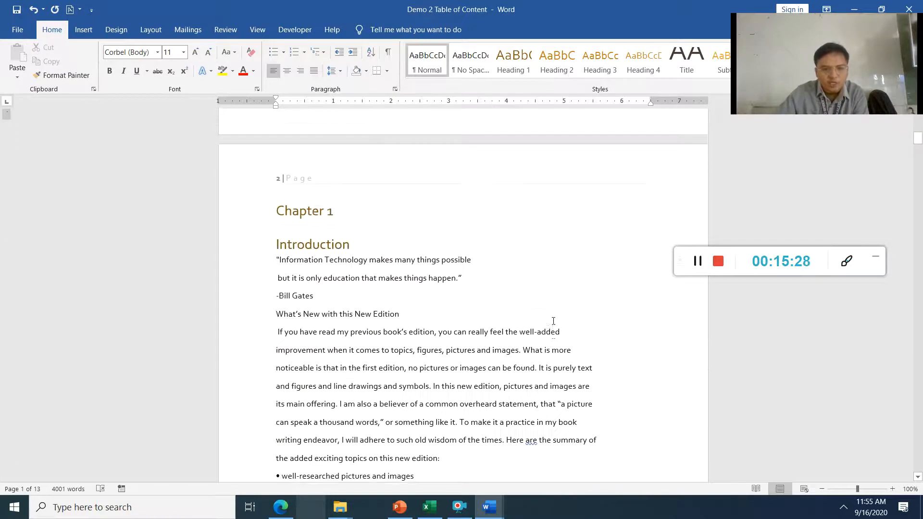
pyautogui.scroll(15, 552, 322)
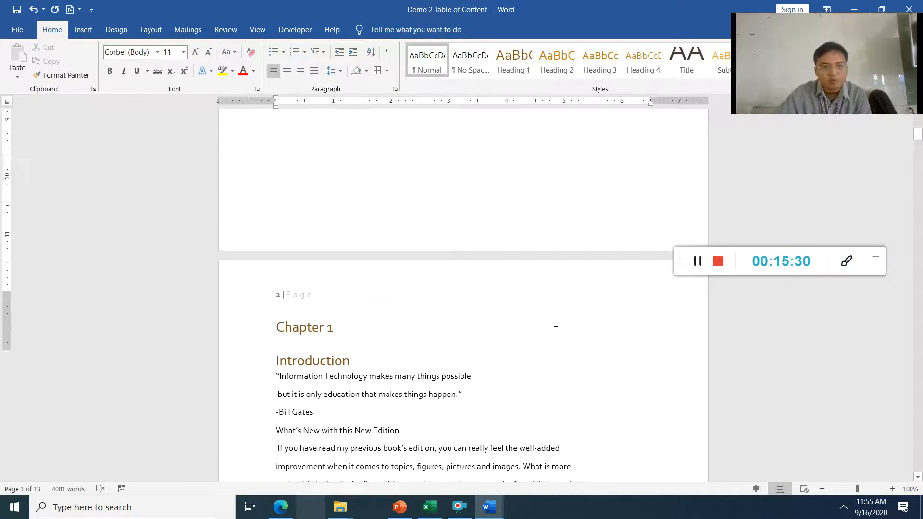
pyautogui.write('----- page 2')
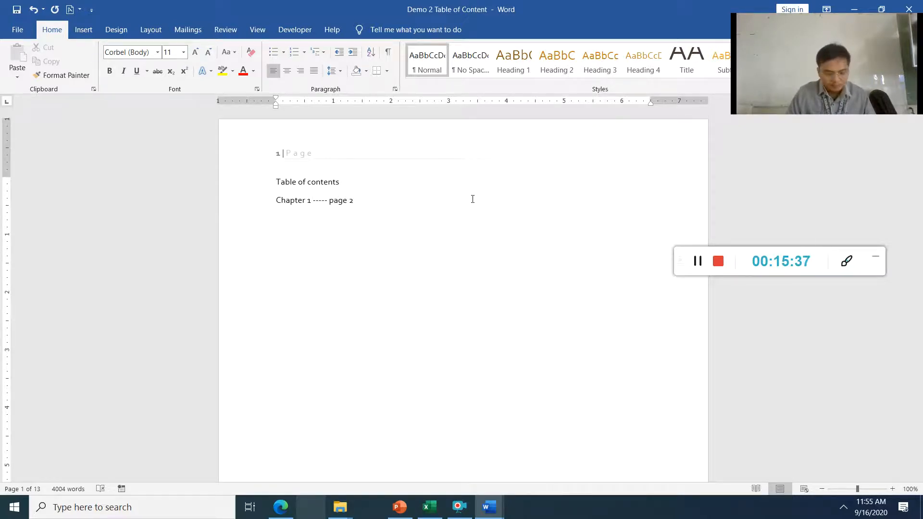
# - Add the 'Chapter 2 ---- page 5' line, then select the three typed contents lines
pyautogui.scroll(-10, 488, 208)
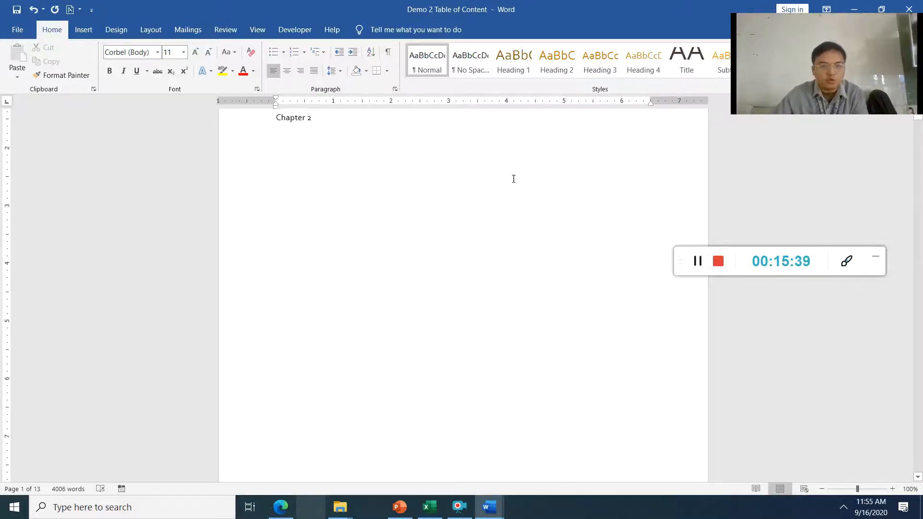
pyautogui.scroll(-20, 534, 305)
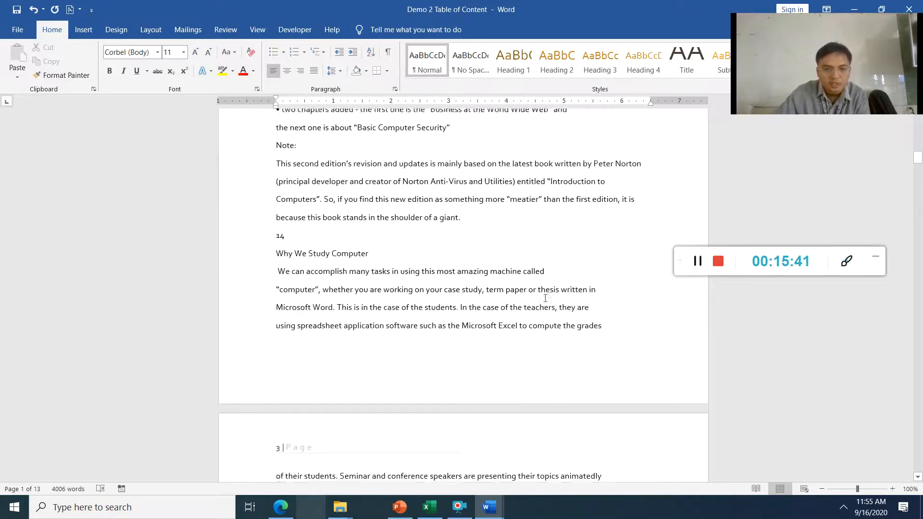
pyautogui.scroll(-15, 577, 318)
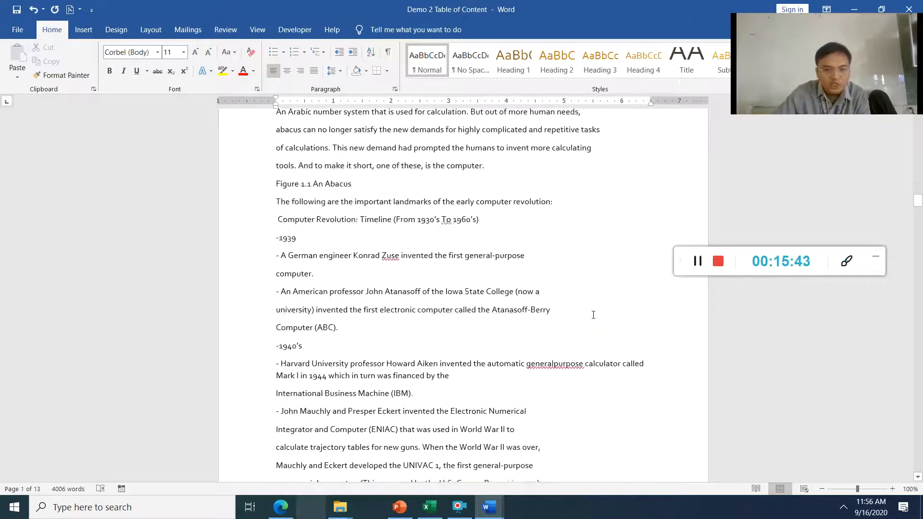
pyautogui.scroll(15, 603, 223)
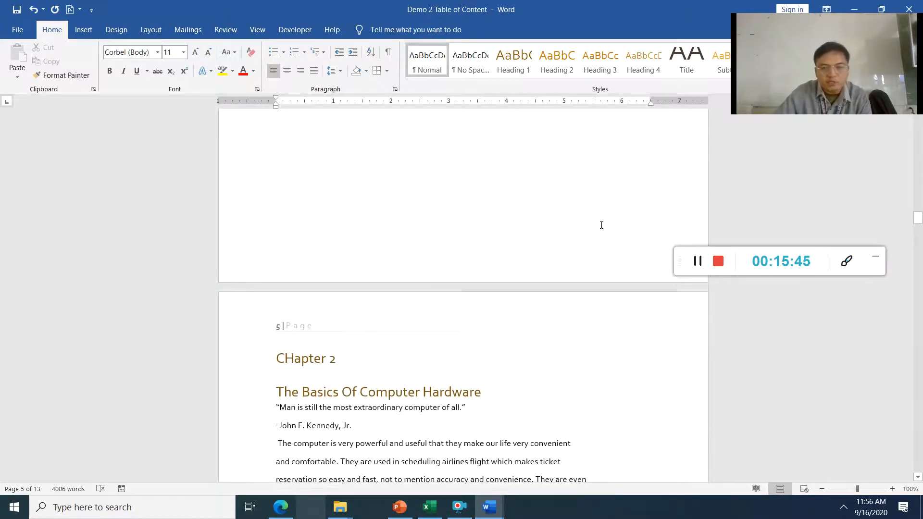
pyautogui.scroll(15, 560, 267)
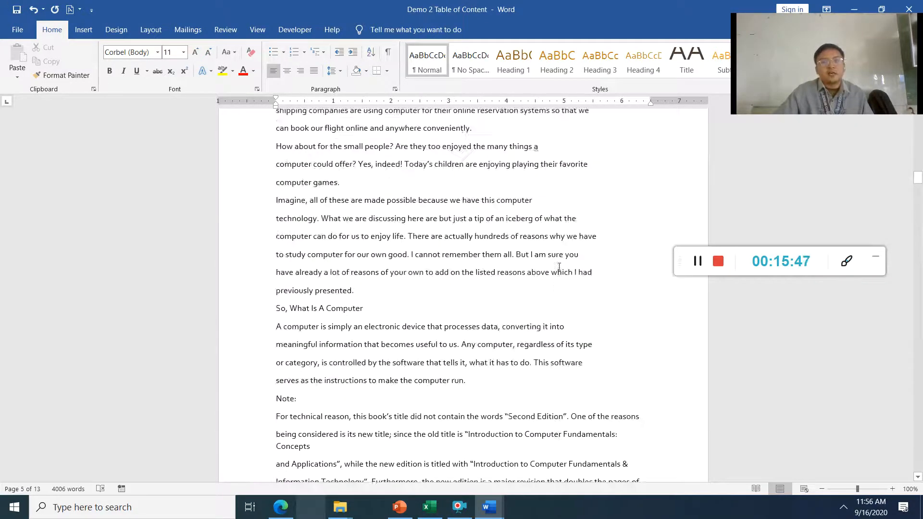
pyautogui.scroll(15, 556, 270)
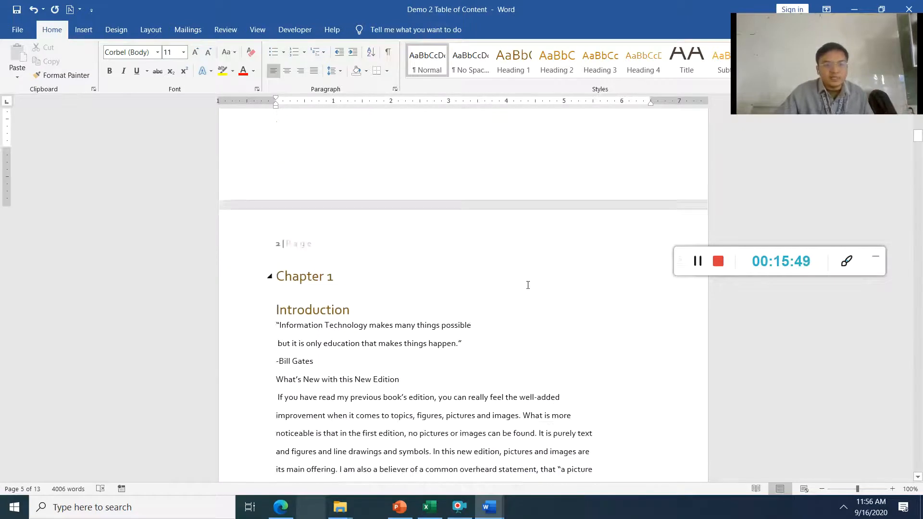
pyautogui.scroll(1, 455, 272)
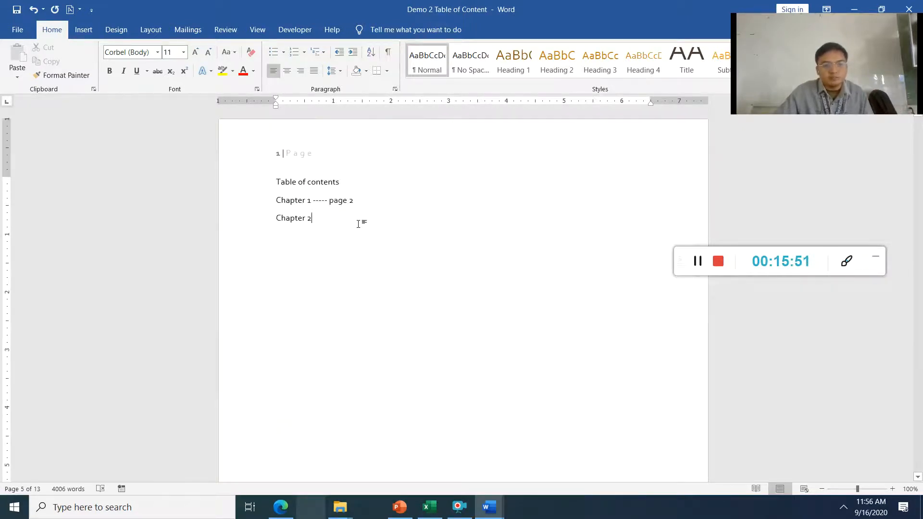
pyautogui.click(358, 220)
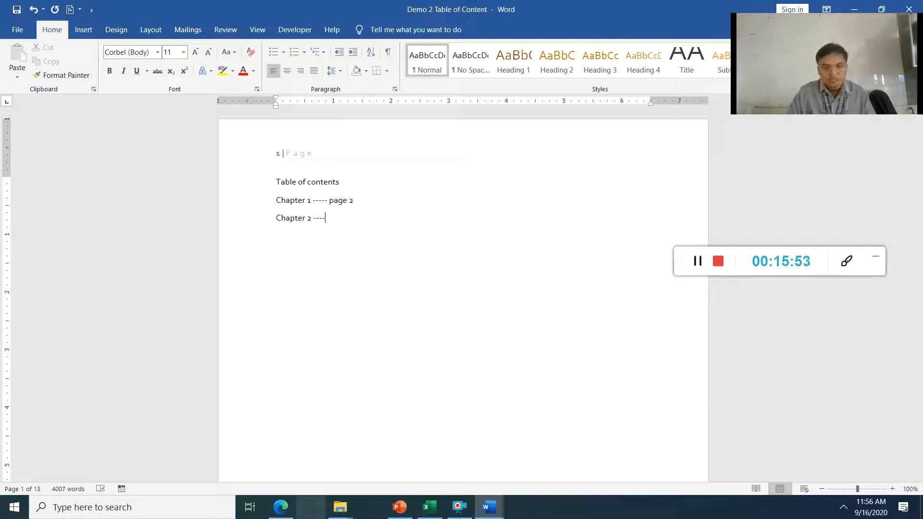
pyautogui.write('---- page 2')
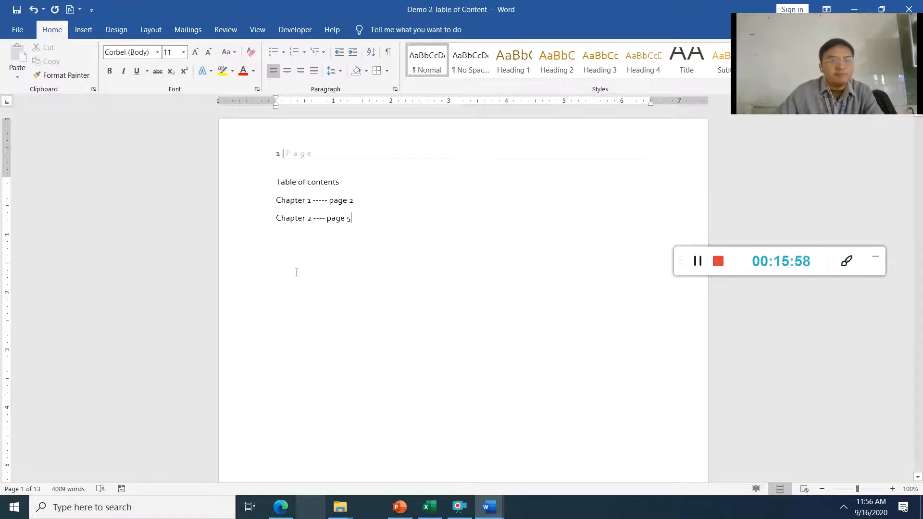
pyautogui.moveTo(357, 228); pyautogui.dragTo(276, 182)
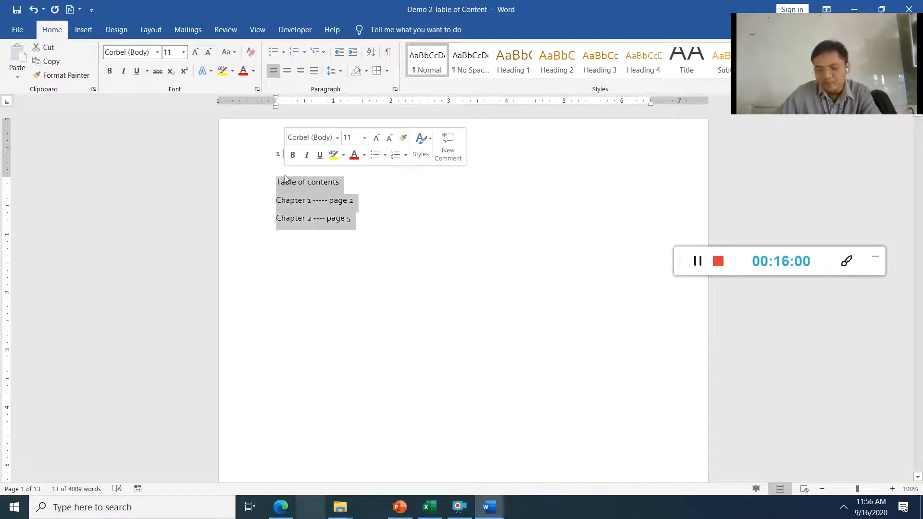
# - Delete the typed contents lines and style Chapter 1 and Introduction as Heading 1
pyautogui.press('BackSpace')
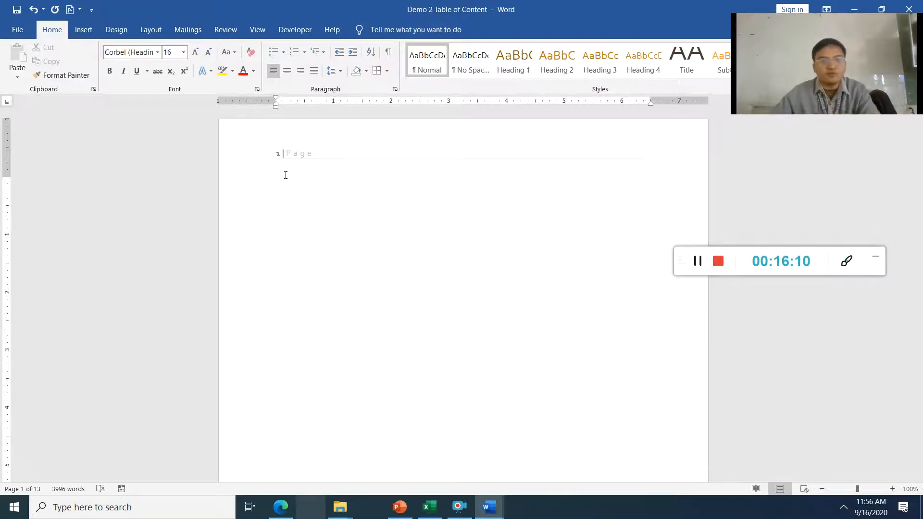
pyautogui.scroll(-8, 345, 295)
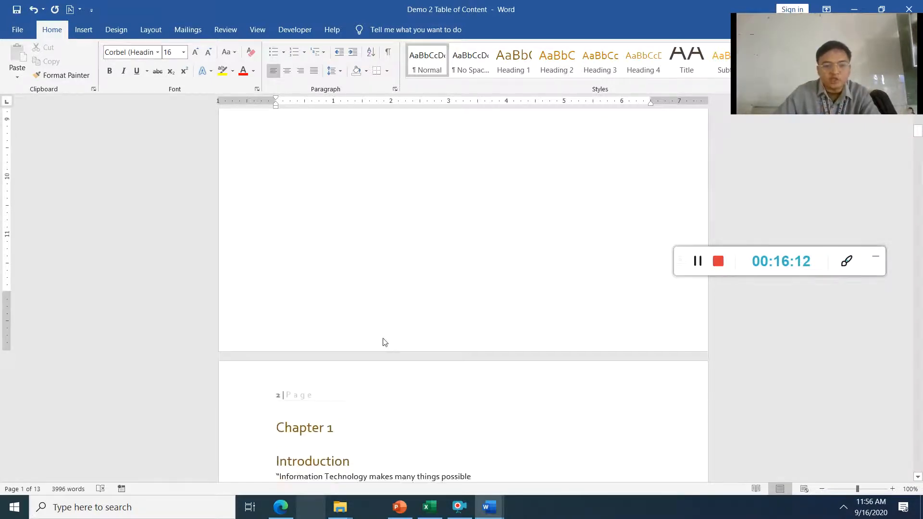
pyautogui.moveTo(346, 313); pyautogui.dragTo(277, 279)
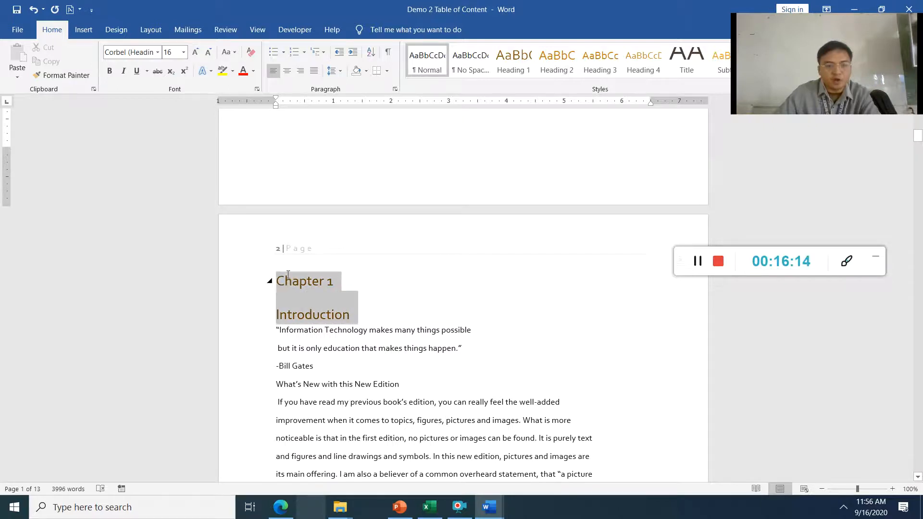
pyautogui.click(520, 71)
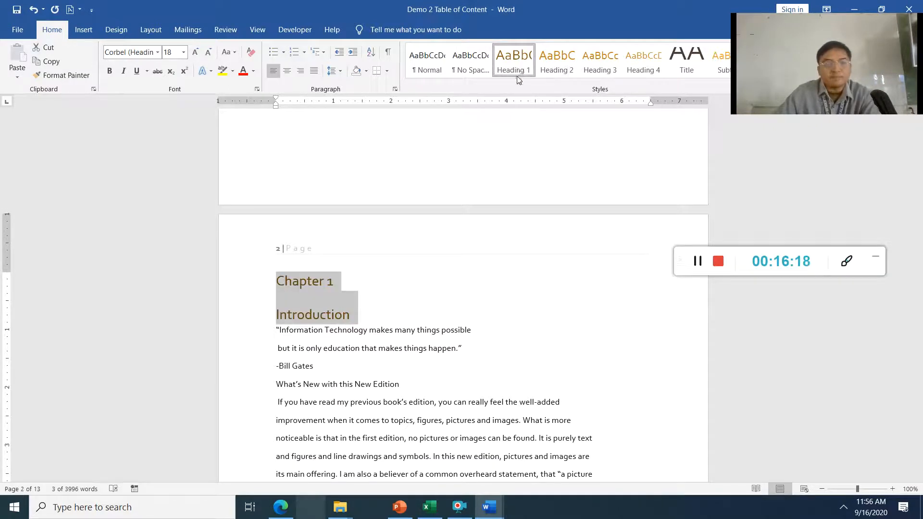
pyautogui.click(557, 63)
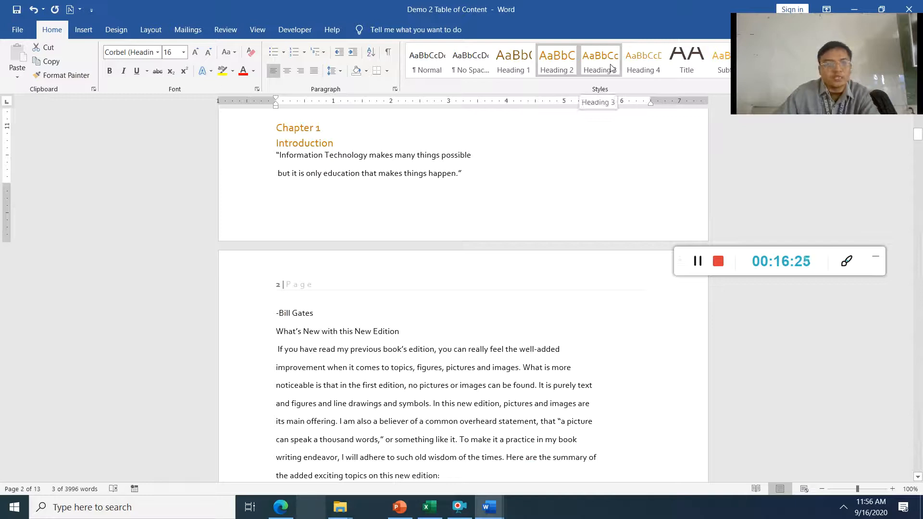
pyautogui.click(512, 62)
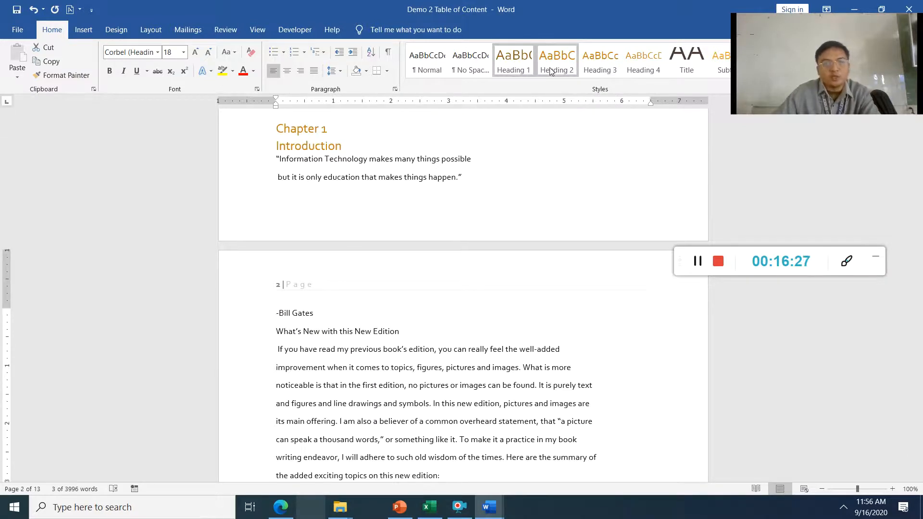
# - Move Chapter 1 back to the top of page 2 and make Introduction Heading 1
pyautogui.scroll(3, 361, 155)
pyautogui.click(360, 155)
pyautogui.press('Return')
pyautogui.scroll(-3, 362, 256)
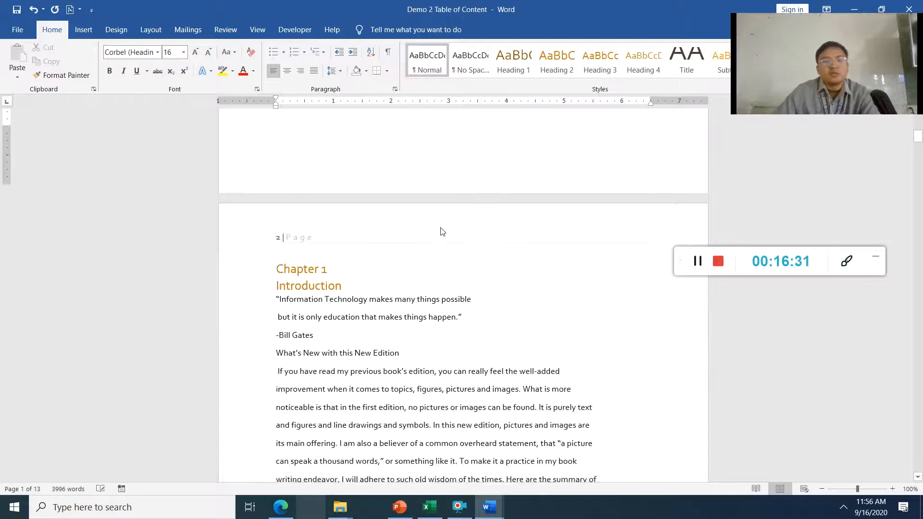
pyautogui.click(303, 269)
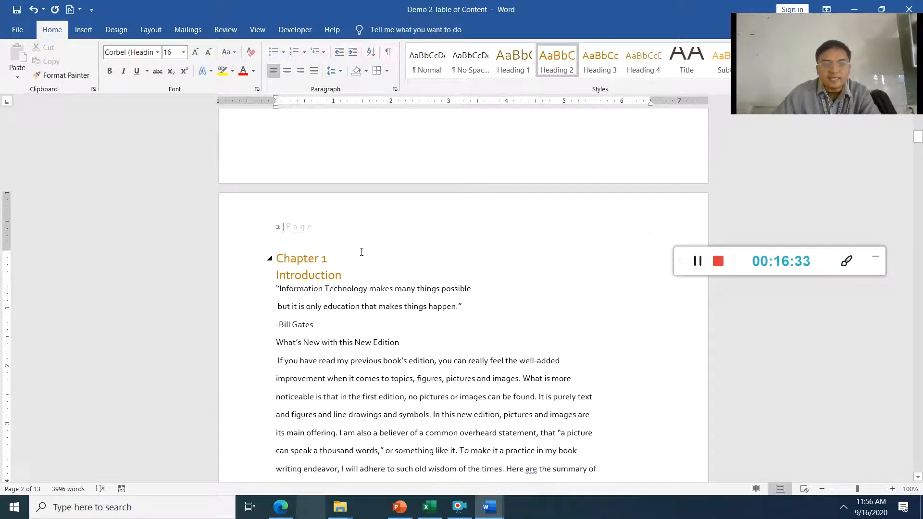
pyautogui.click(517, 68)
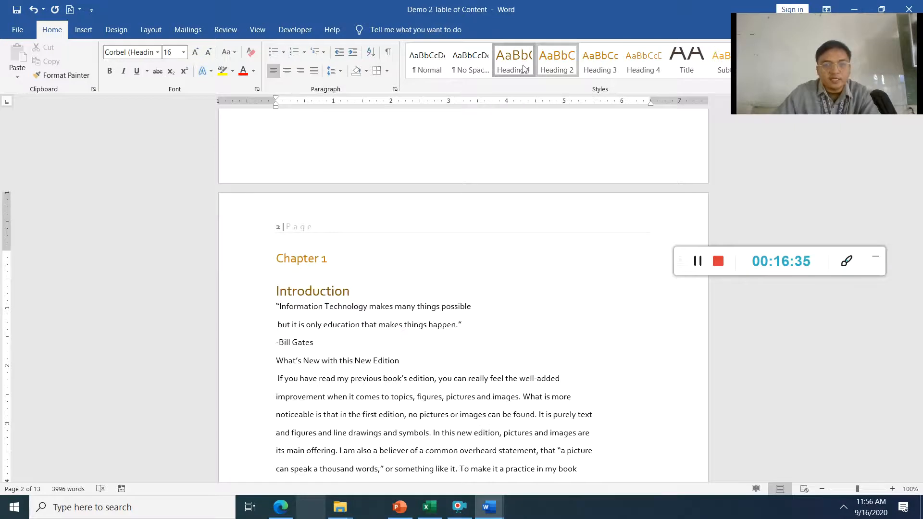
# - Check the styles of the Chapter 2 and Chapter 3 headings, then return to the blank first page
pyautogui.scroll(-10, 409, 269)
pyautogui.scroll(-20, 394, 315)
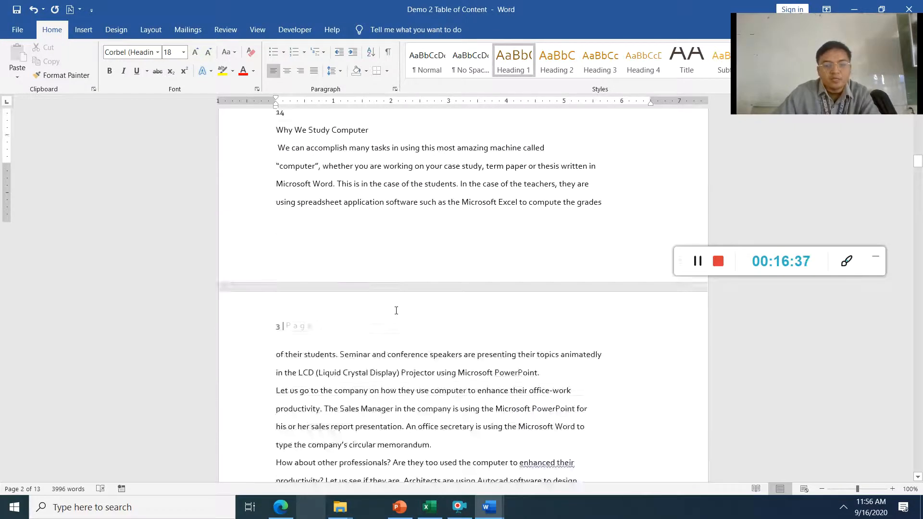
pyautogui.scroll(-15, 397, 315)
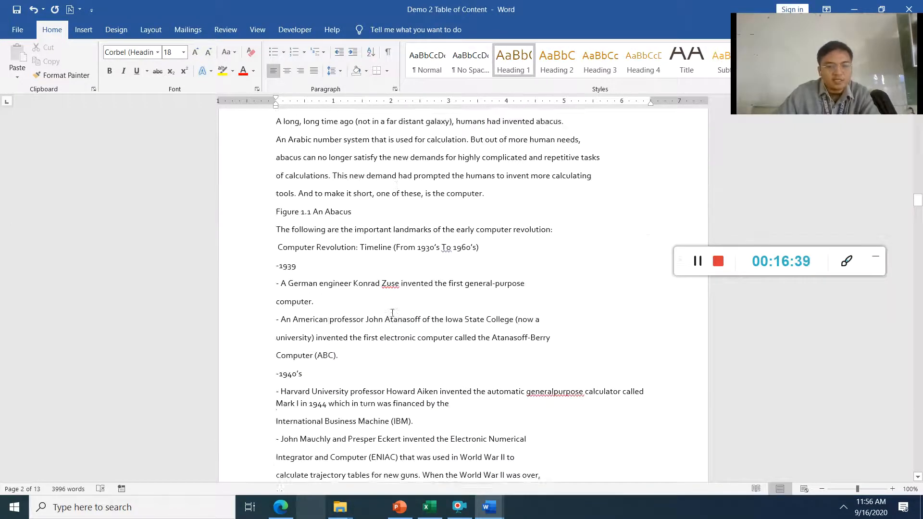
pyautogui.click(373, 292)
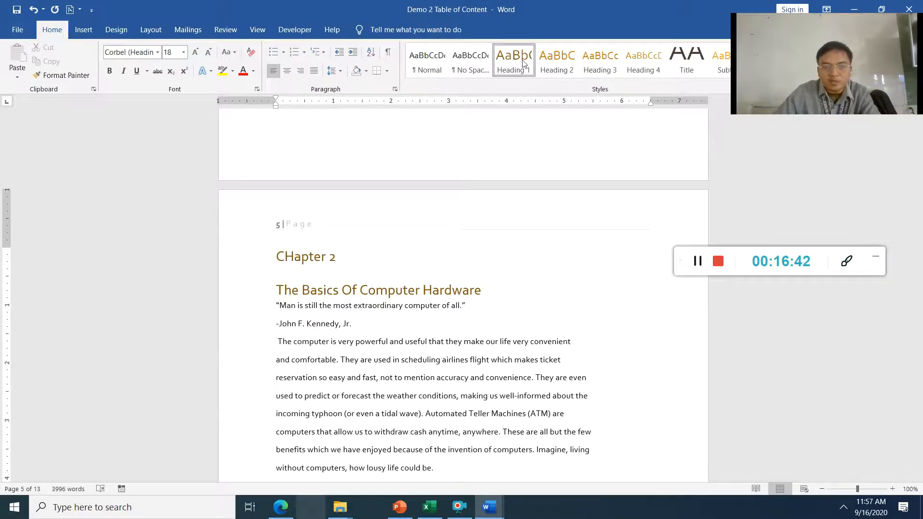
pyautogui.scroll(-3, 412, 430)
pyautogui.moveTo(399, 507)
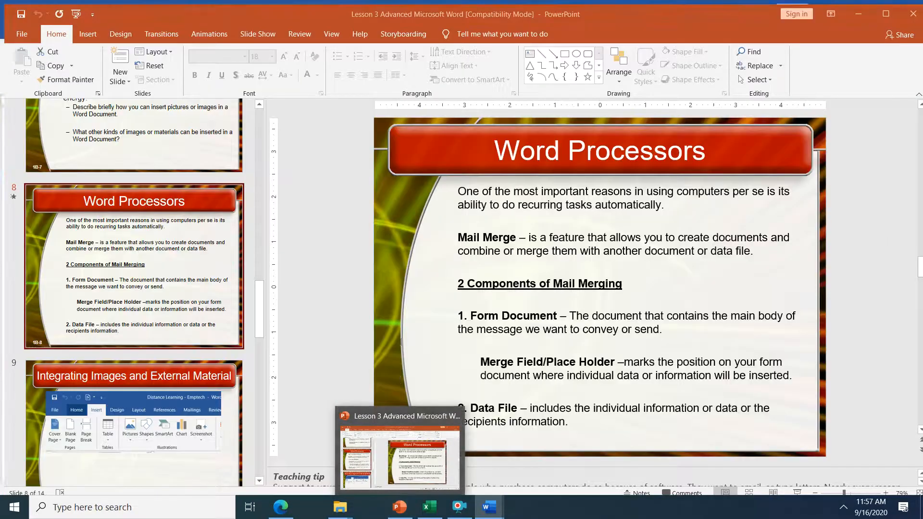
pyautogui.scroll(-10, 502, 313)
pyautogui.scroll(-20, 502, 313)
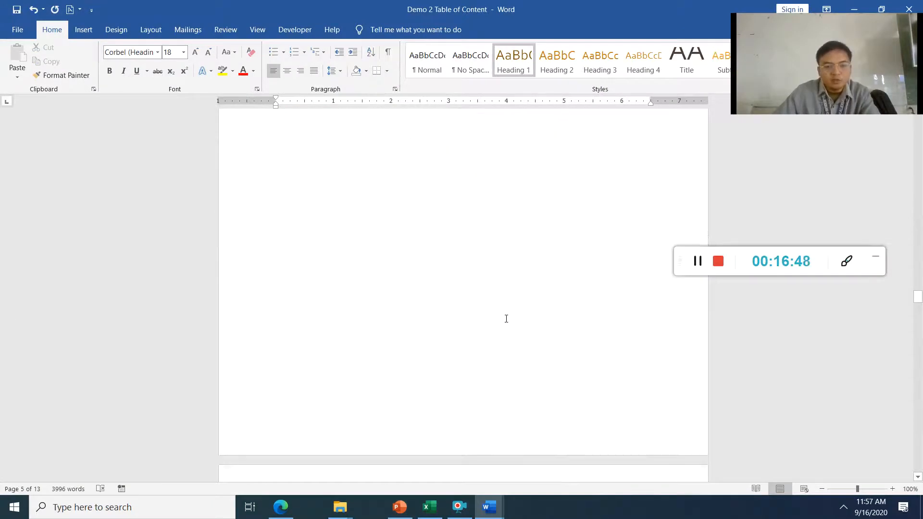
pyautogui.scroll(-3, 507, 318)
pyautogui.click(534, 316)
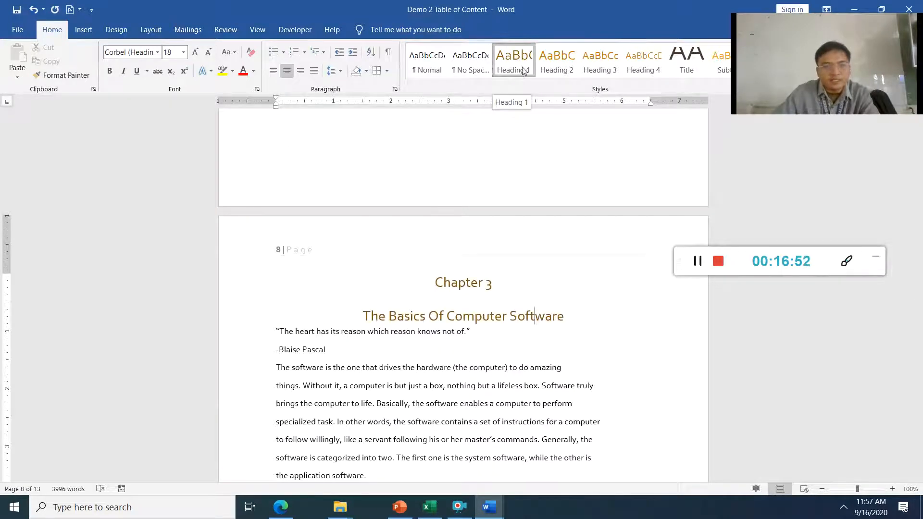
pyautogui.moveTo(916, 307); pyautogui.dragTo(918, 120)
pyautogui.click(412, 187)
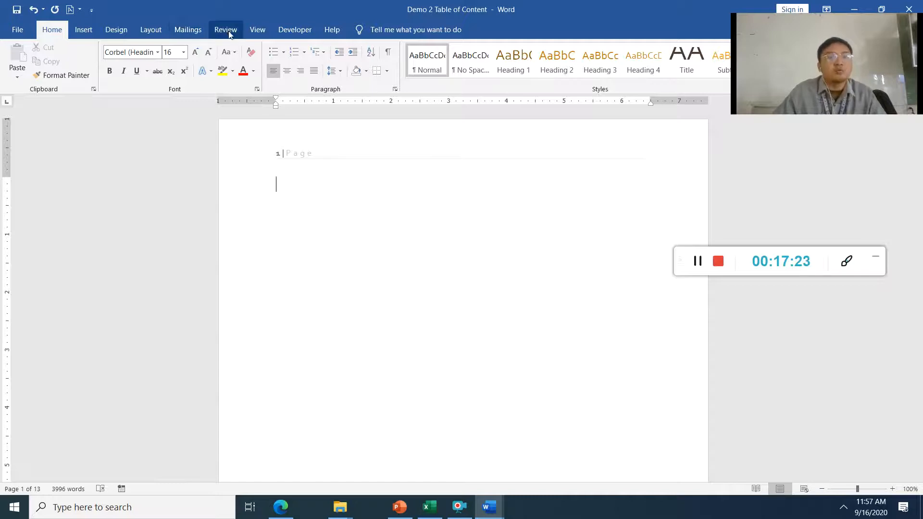
pyautogui.rightClick(190, 33)
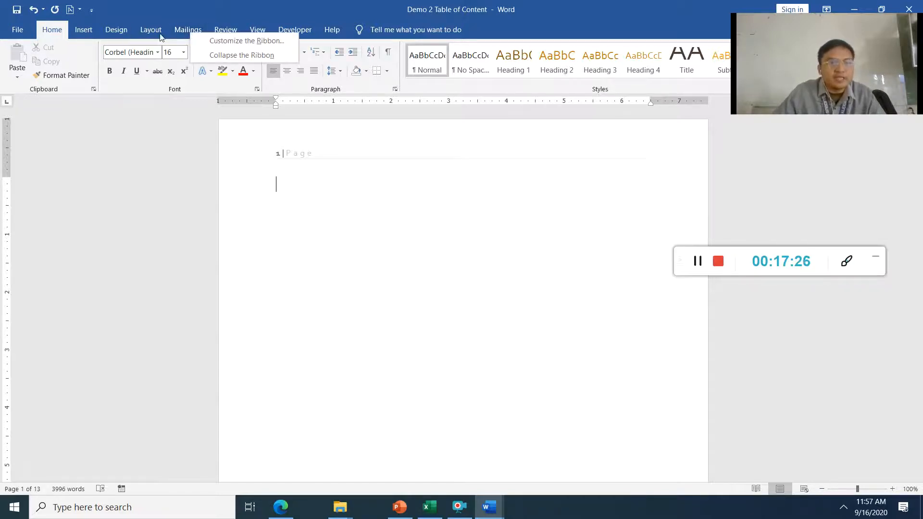
pyautogui.rightClick(162, 37)
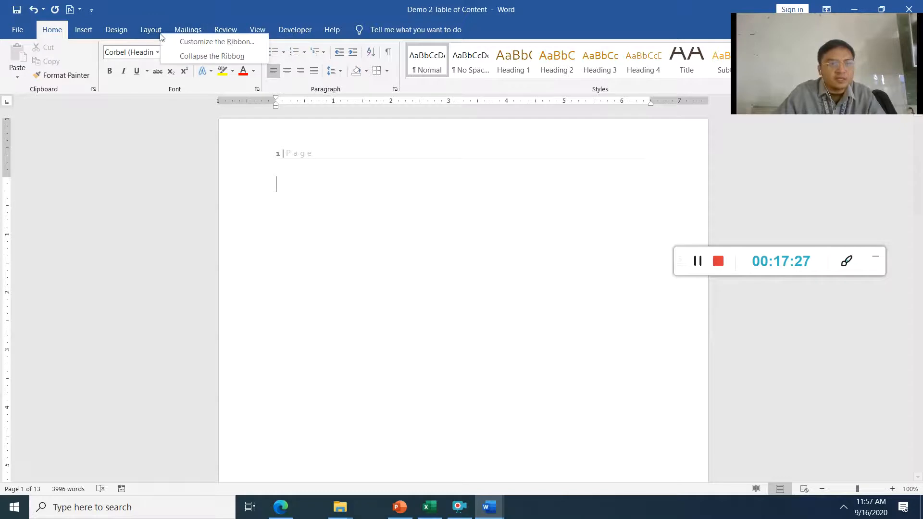
pyautogui.click(183, 45)
pyautogui.click(540, 293)
pyautogui.click(636, 441)
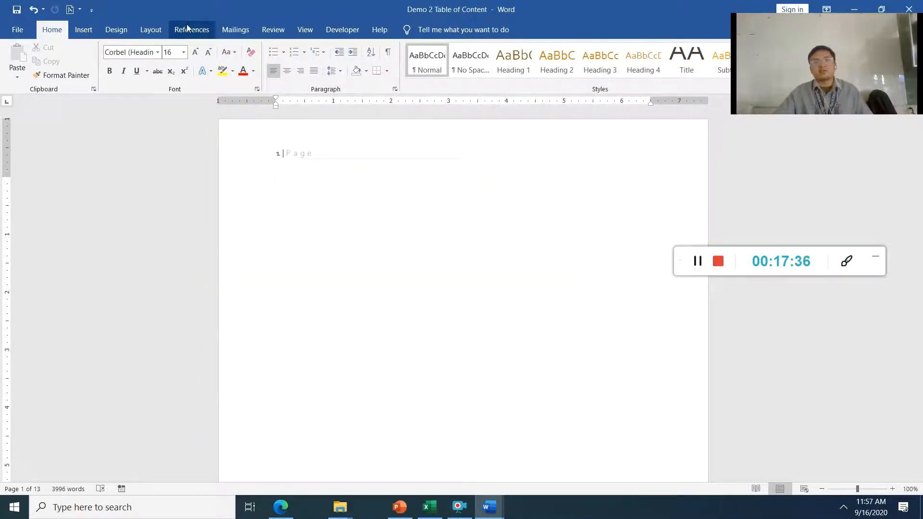
# - Insert Automatic Table 2 on page 1, titled 'Table of Contents', listing chapters one to five
pyautogui.click(186, 28)
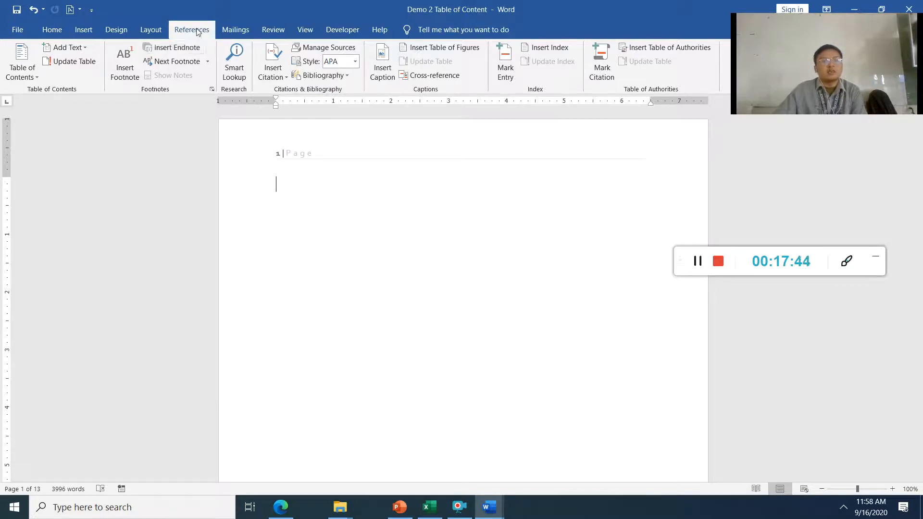
pyautogui.click(25, 81)
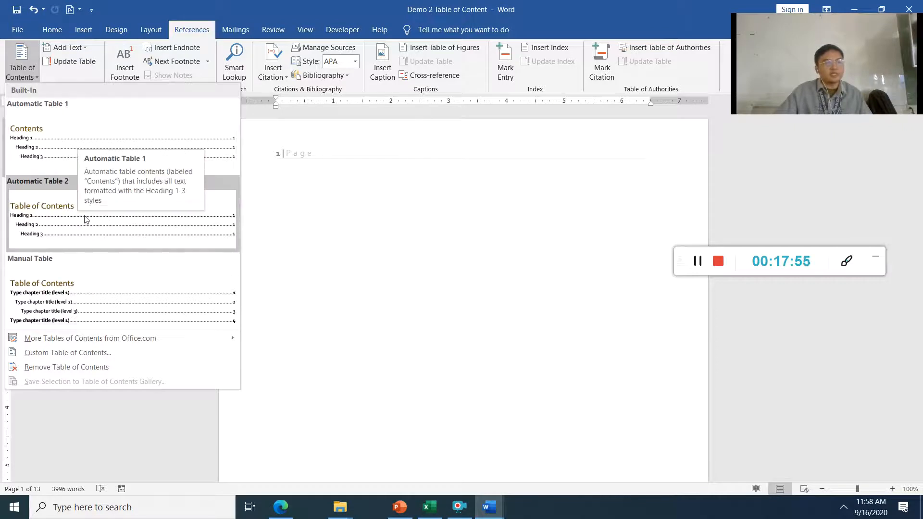
pyautogui.click(80, 130)
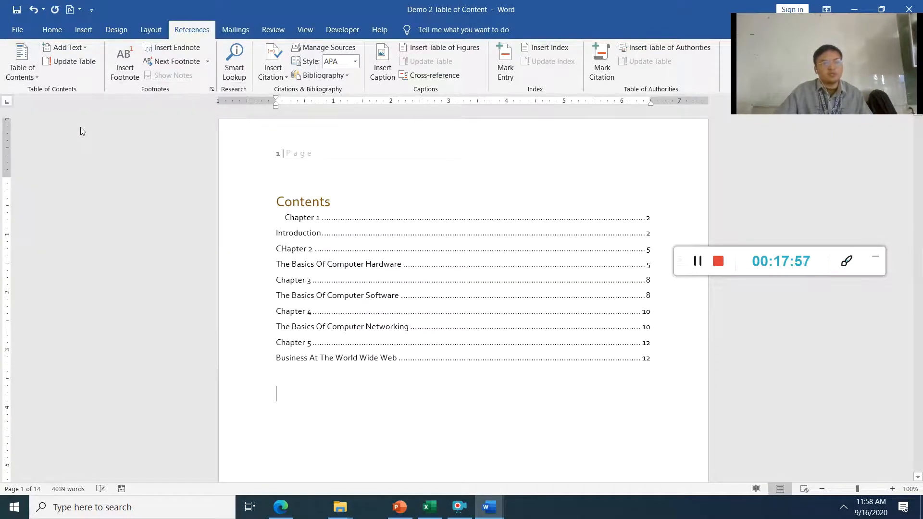
pyautogui.click(27, 72)
pyautogui.click(68, 204)
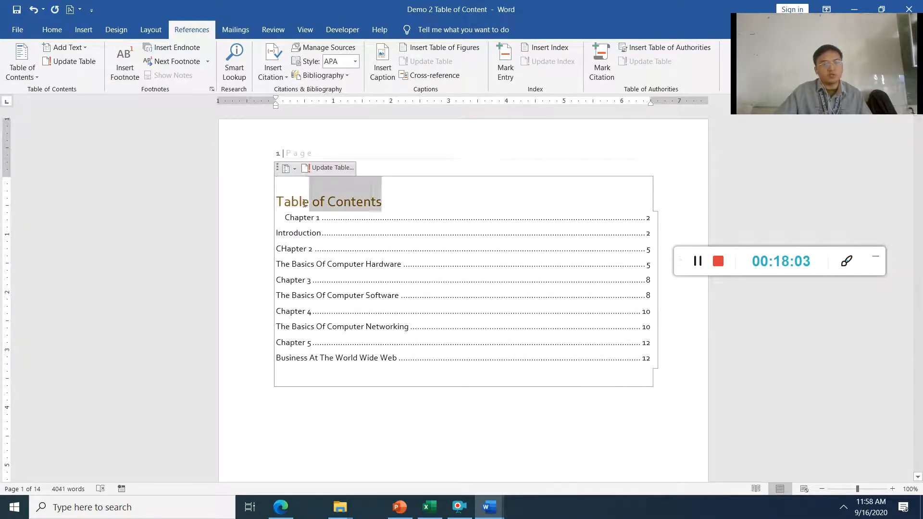
pyautogui.tripleClick(370, 204)
pyautogui.click(22, 74)
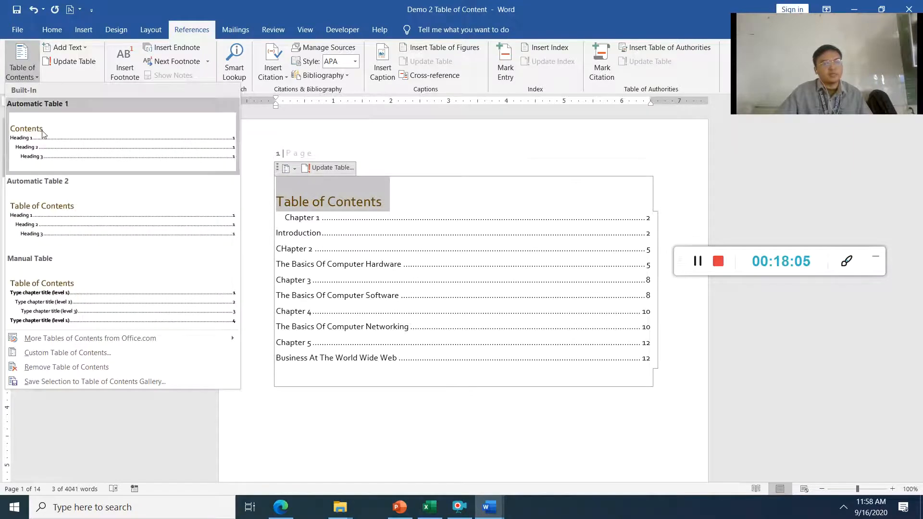
pyautogui.click(47, 134)
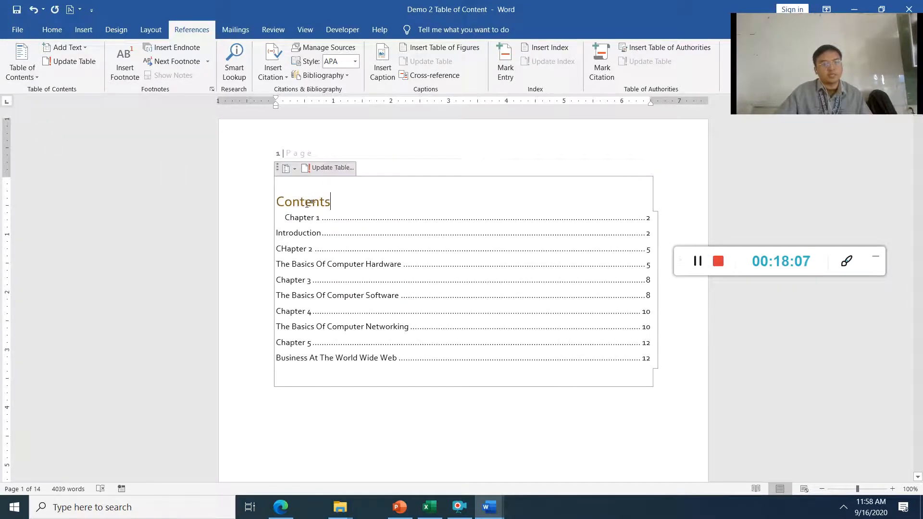
pyautogui.tripleClick(347, 201)
pyautogui.click(21, 73)
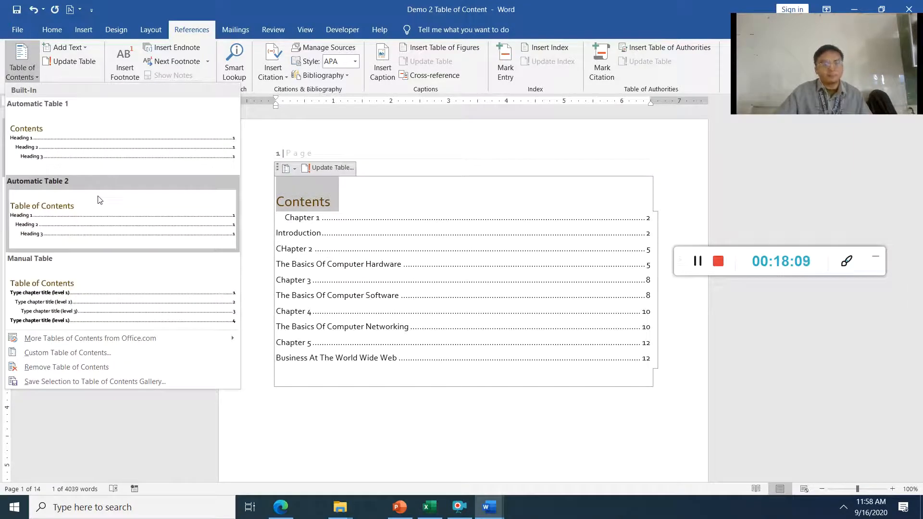
pyautogui.click(100, 198)
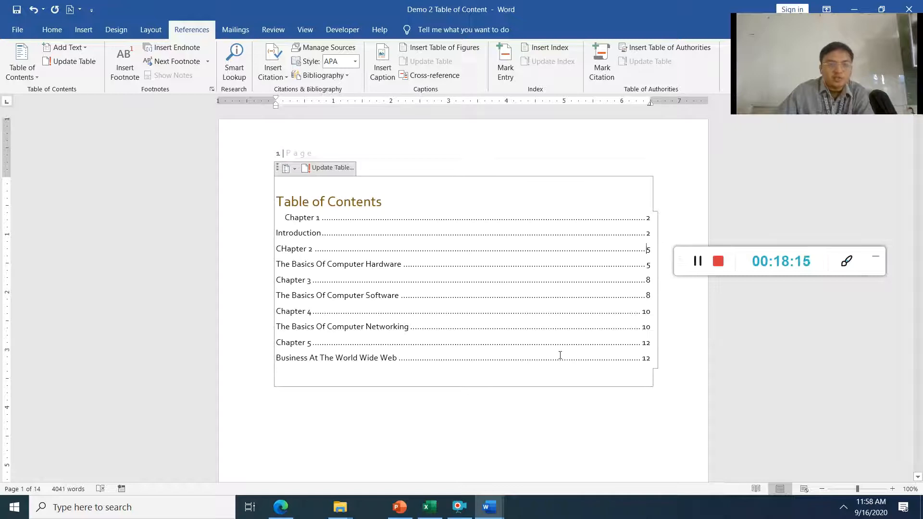
pyautogui.click(117, 31)
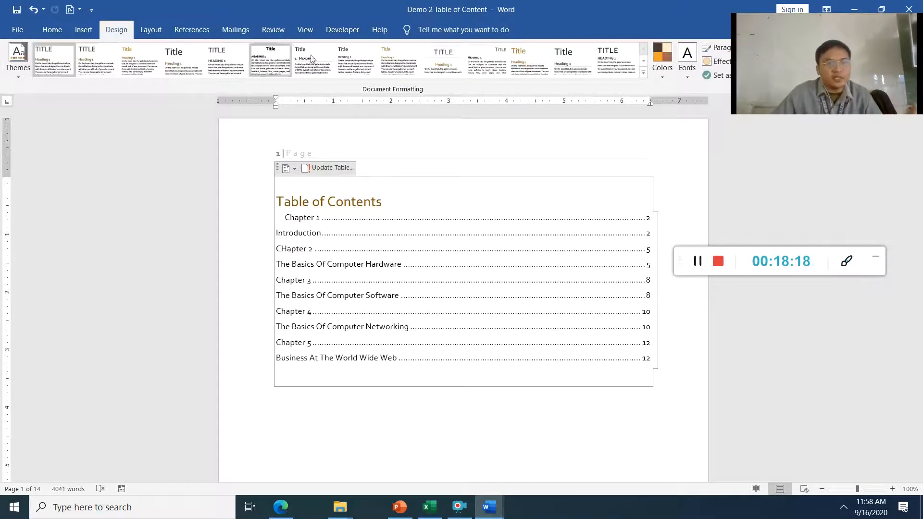
# - Try several Document Formatting style sets, keep one, and apply the Blue Green colour scheme
pyautogui.click(527, 61)
pyautogui.click(560, 62)
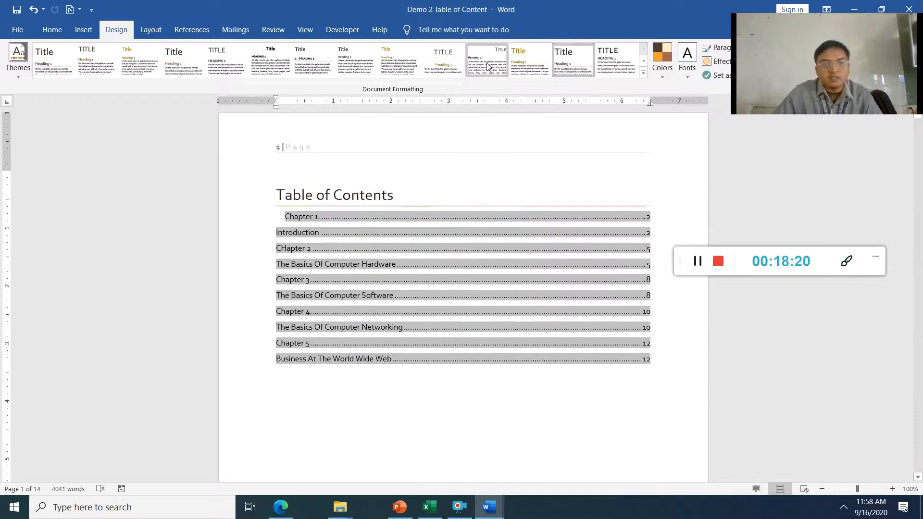
pyautogui.click(488, 66)
pyautogui.click(105, 65)
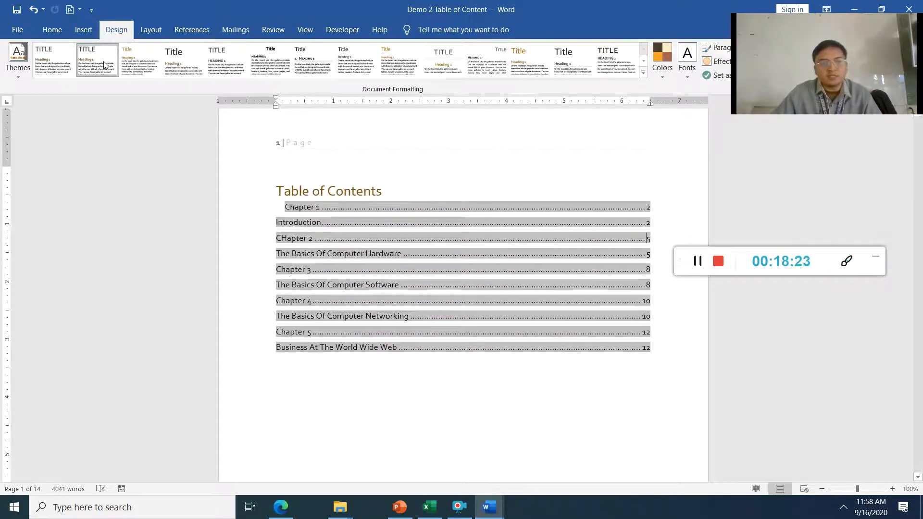
pyautogui.click(664, 77)
pyautogui.click(679, 178)
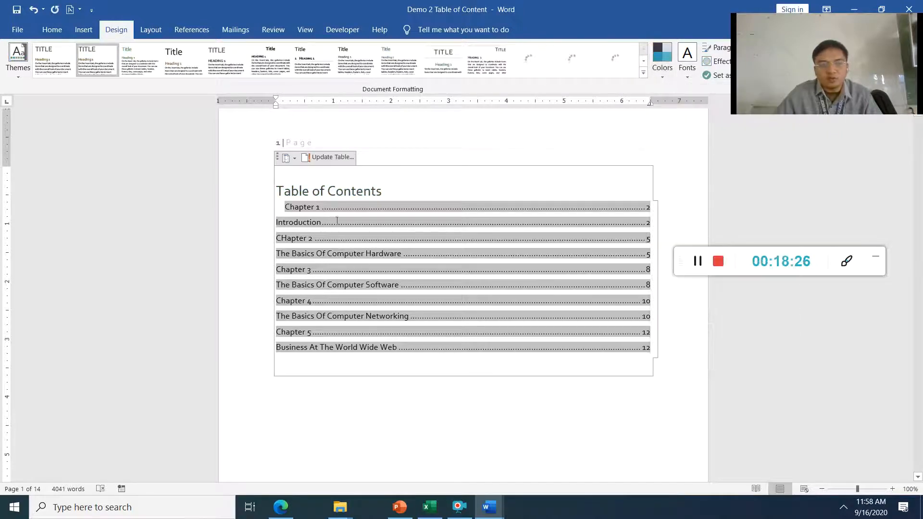
# - Reapply Automatic Table 2 and check the Chapter 3 entry's paragraph styles without changing them
pyautogui.click(296, 161)
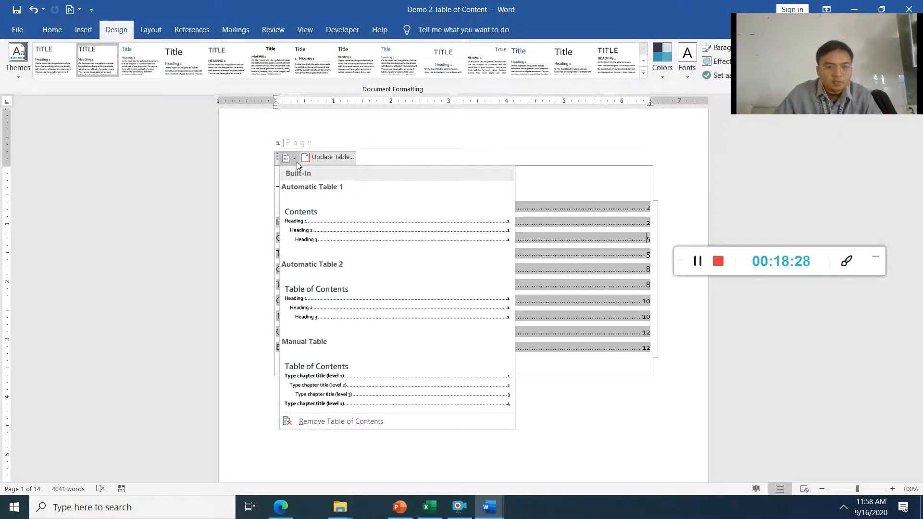
pyautogui.click(475, 326)
pyautogui.rightClick(608, 235)
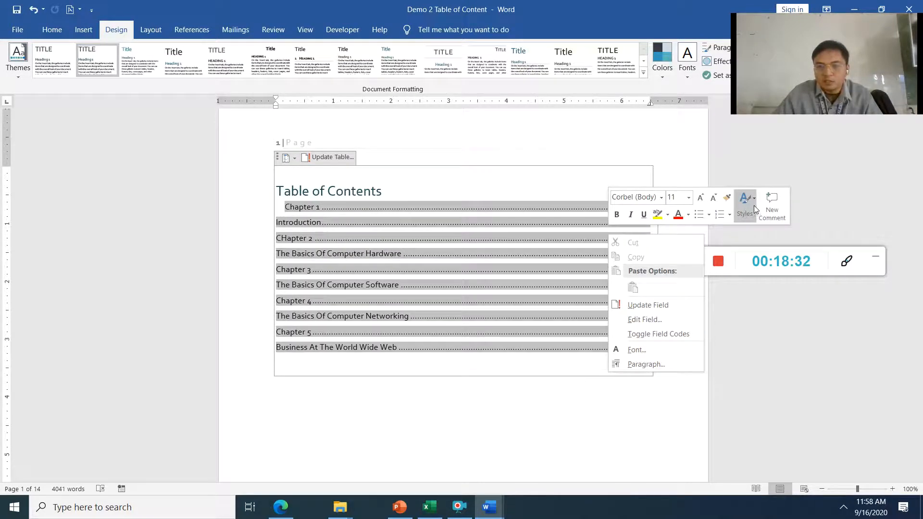
pyautogui.click(384, 297)
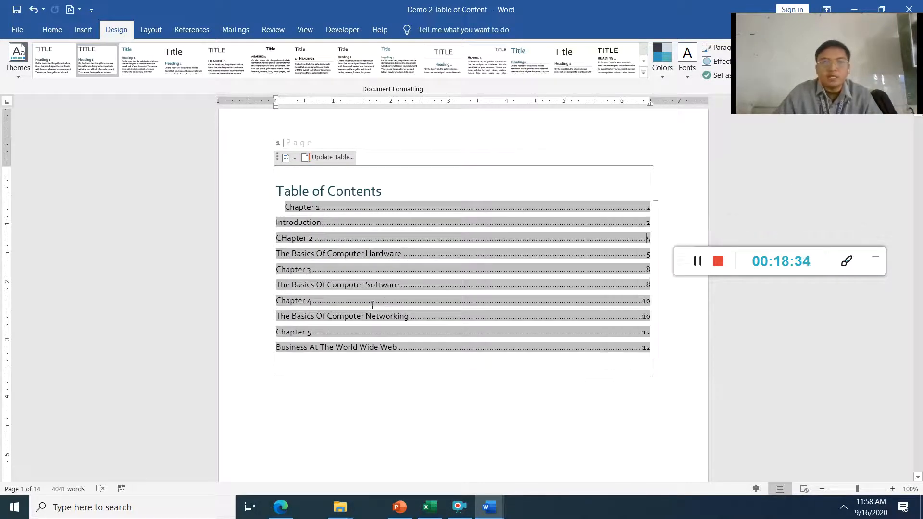
pyautogui.rightClick(443, 277)
pyautogui.click(587, 253)
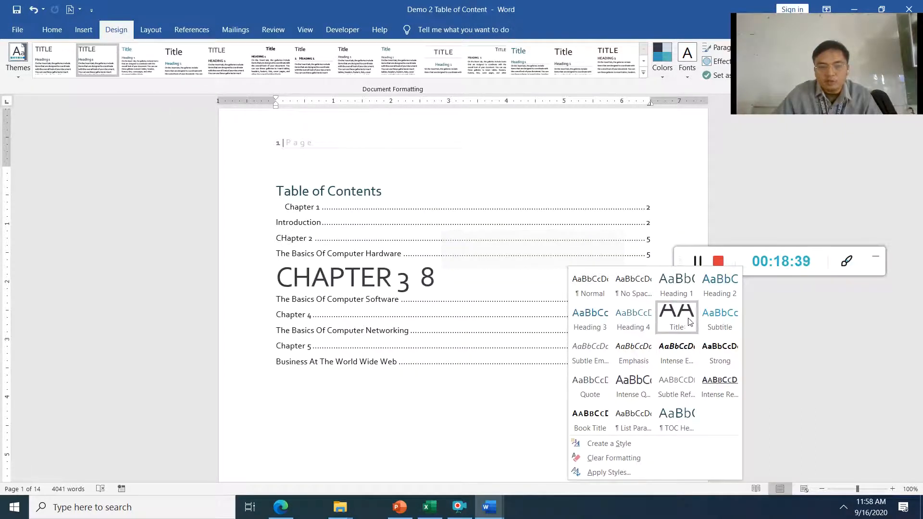
pyautogui.click(412, 261)
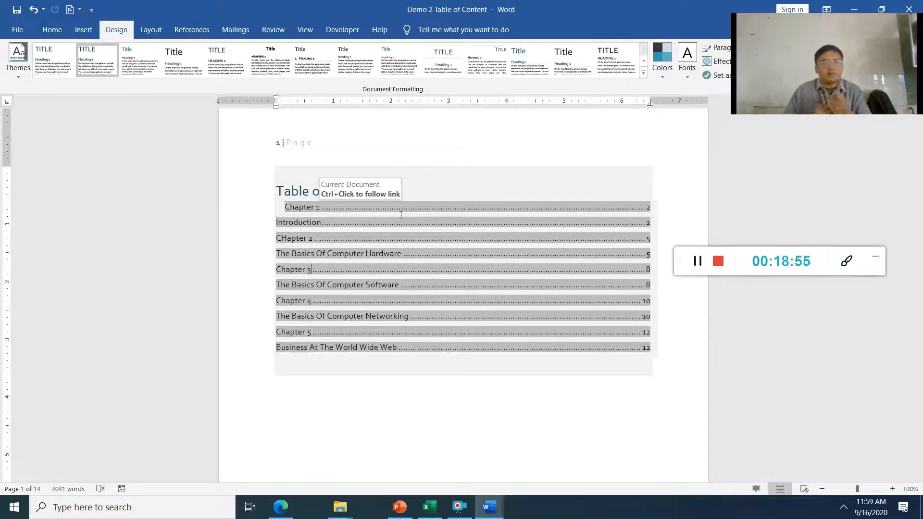
# - Add a test line 'dgfd' below the last contents entry, then erase it
pyautogui.click(651, 348)
pyautogui.press('Return')
pyautogui.write('dgfd')
pyautogui.press('BackSpace')
pyautogui.press('BackSpace')
pyautogui.press('BackSpace')
pyautogui.press('BackSpace')
pyautogui.press('BackSpace')
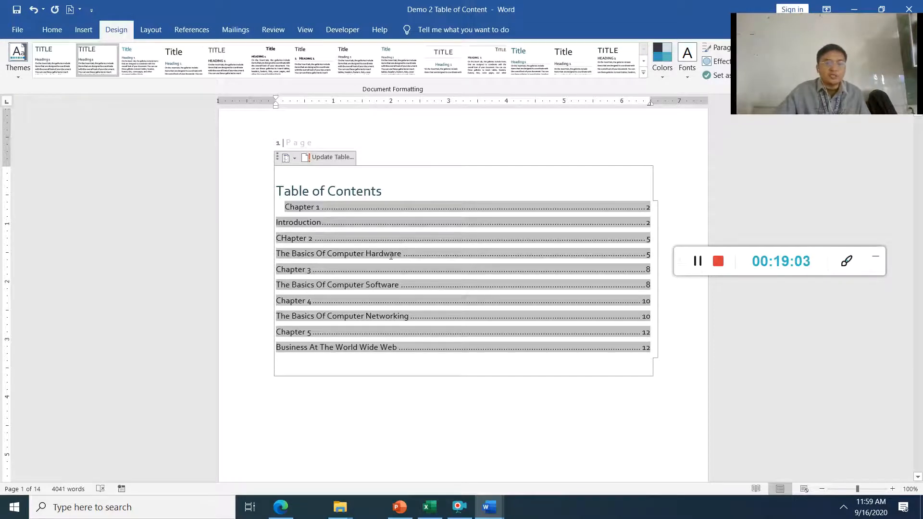
# - Update the table of contents with page numbers only, then close Demo 2
pyautogui.click(341, 157)
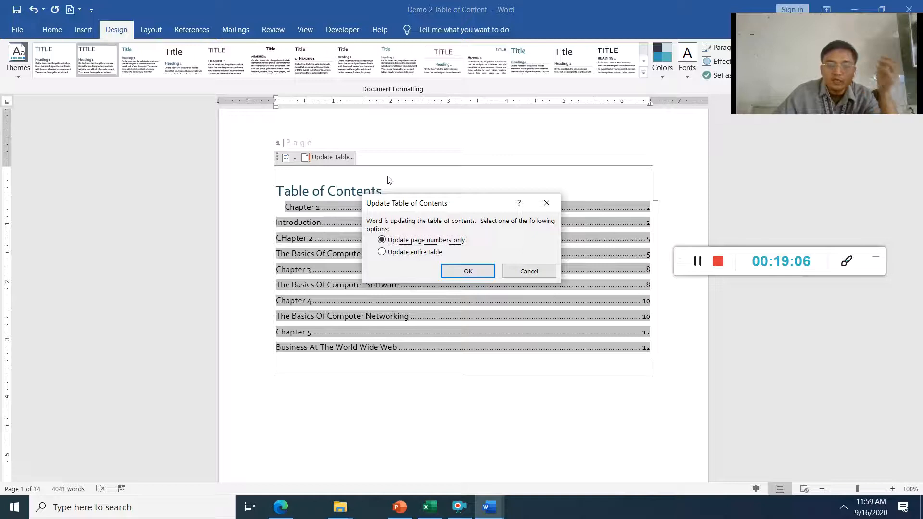
pyautogui.click(468, 270)
pyautogui.click(339, 161)
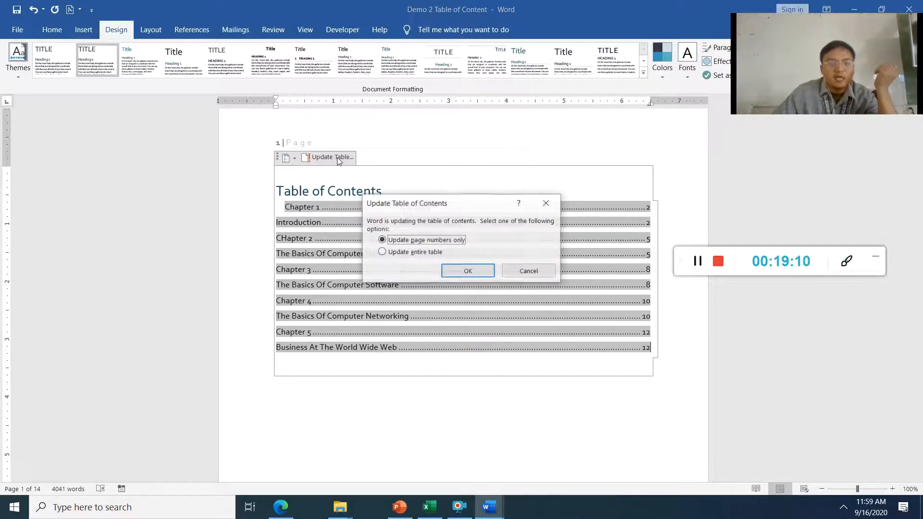
pyautogui.click(469, 272)
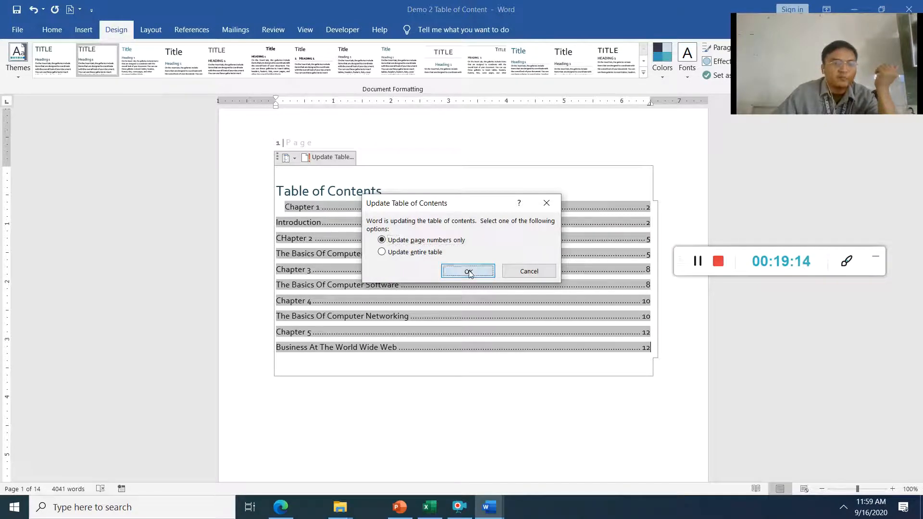
pyautogui.click(331, 157)
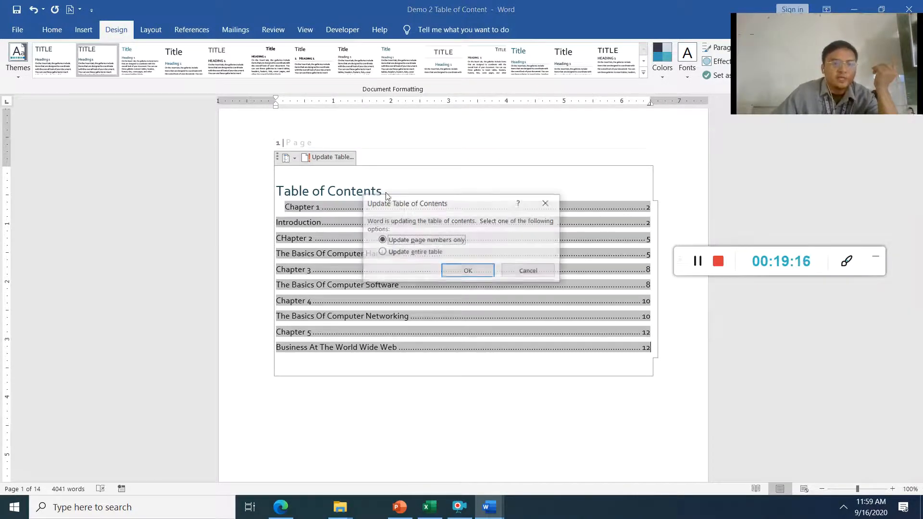
pyautogui.click(462, 269)
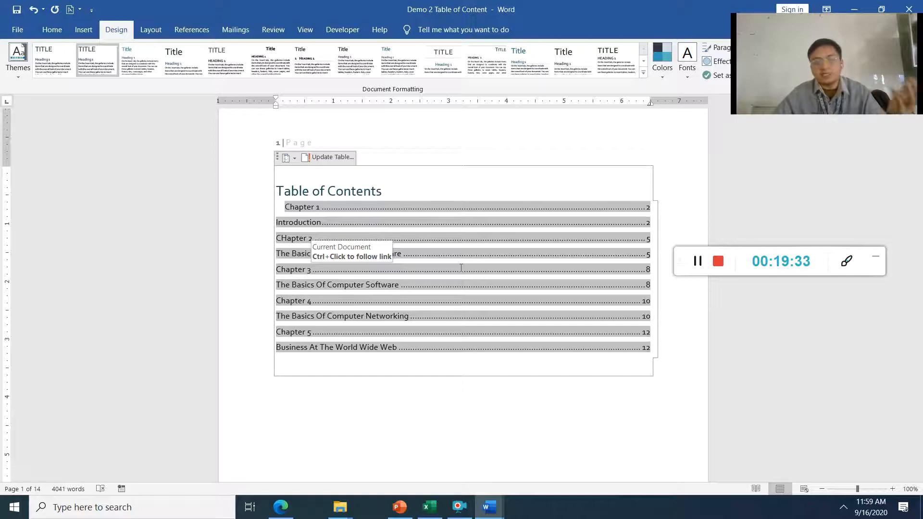
pyautogui.click(698, 261)
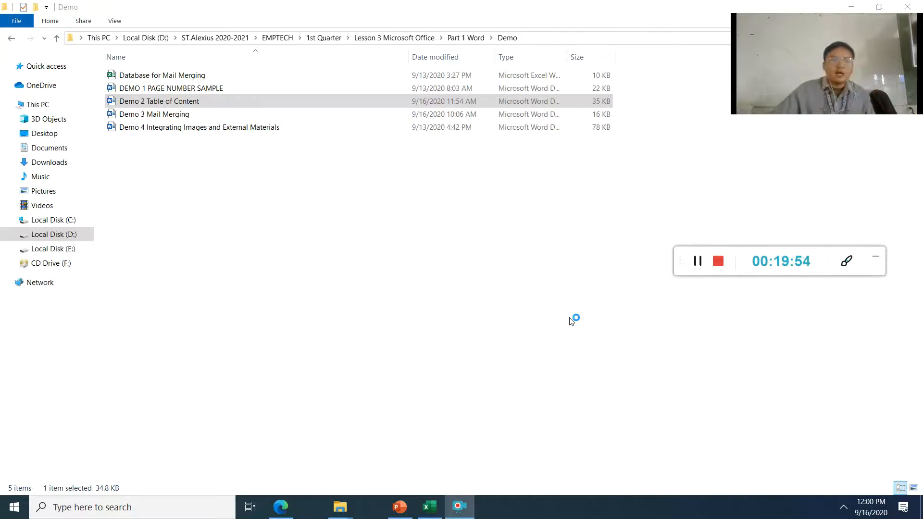
pyautogui.click(233, 117)
# - Open Demo 3 Mail Merging, allow the data query, dismiss the missing-source errors and start locating it
pyautogui.doubleClick(233, 117)
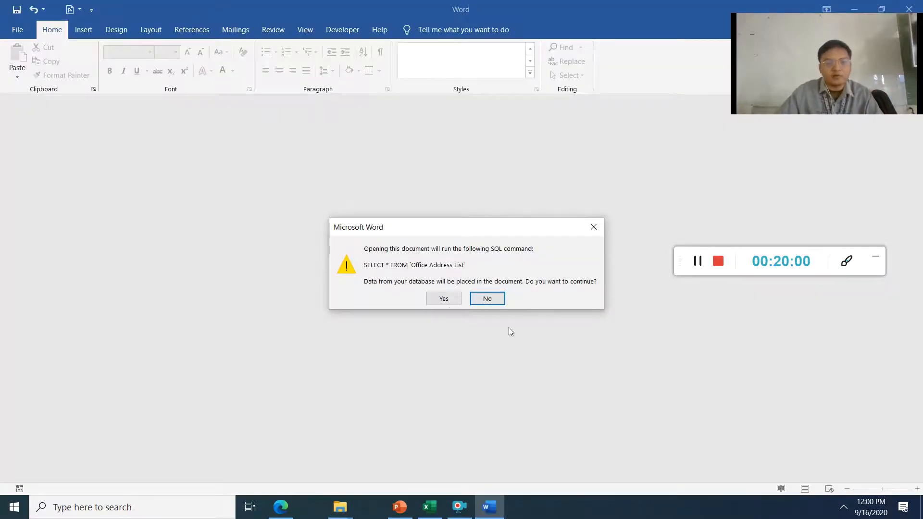
pyautogui.click(440, 299)
pyautogui.click(466, 288)
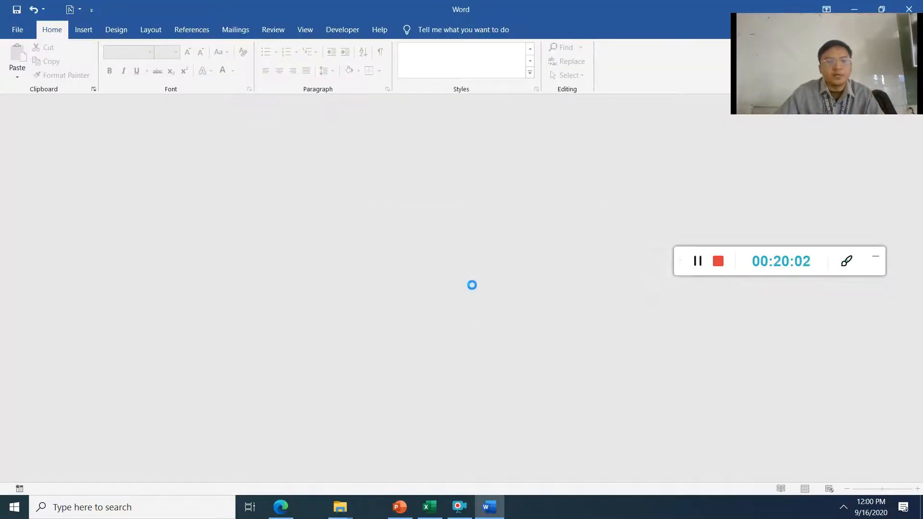
pyautogui.click(445, 373)
pyautogui.click(466, 287)
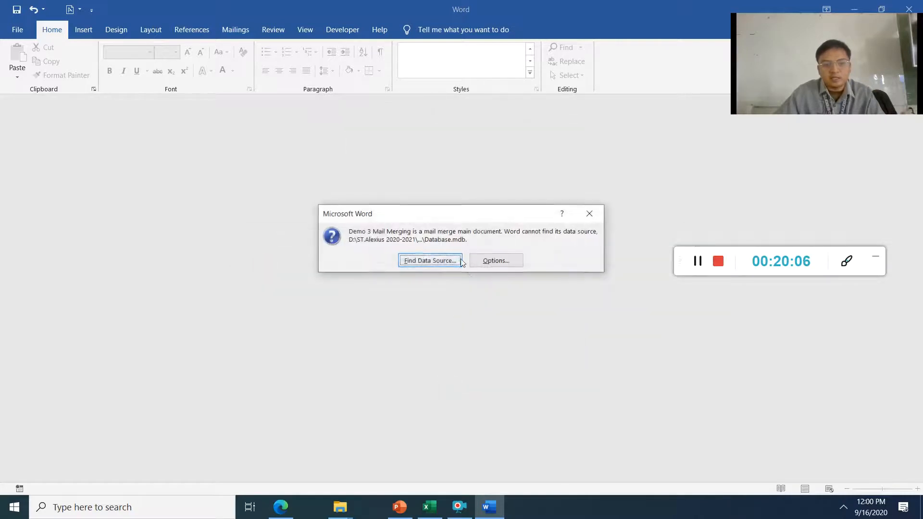
pyautogui.click(424, 261)
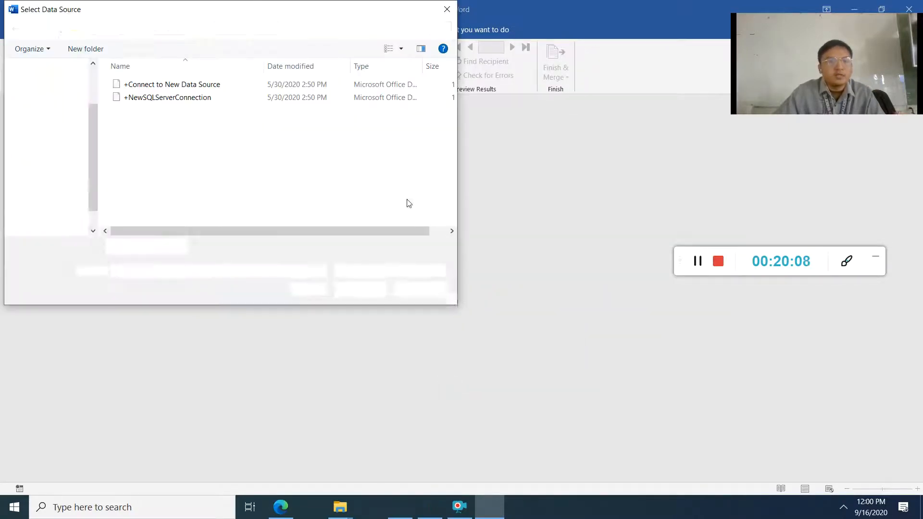
# - Browse Local Disk (D:) into the ST.Alexius 2020-2021 > EMPTECH folder
pyautogui.click(60, 217)
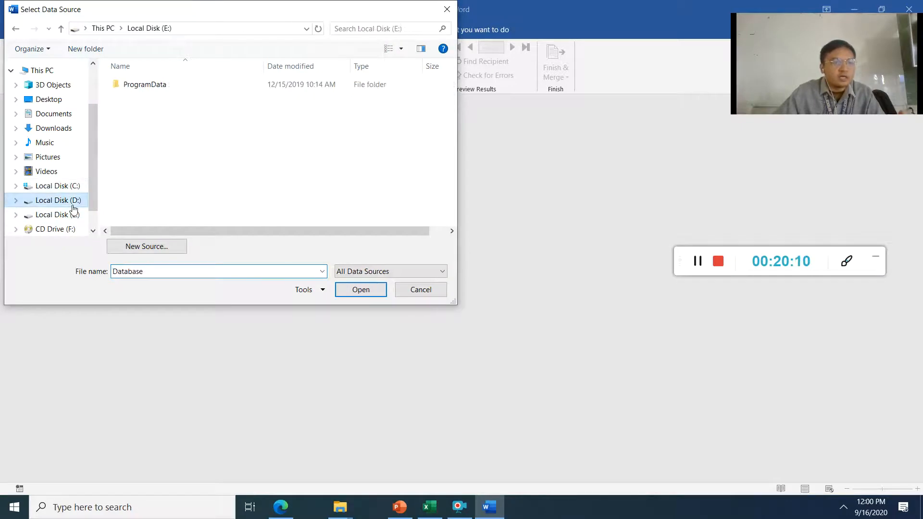
pyautogui.click(72, 203)
pyautogui.scroll(-2, 255, 192)
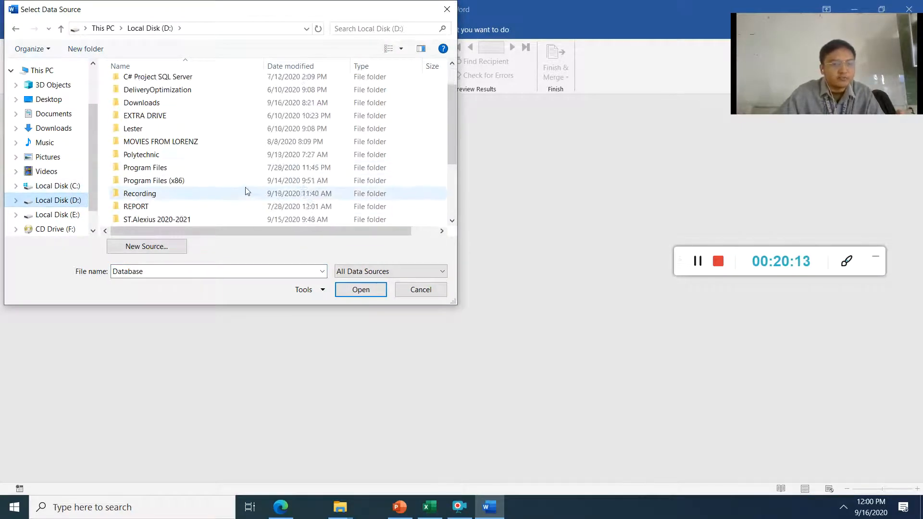
pyautogui.doubleClick(229, 179)
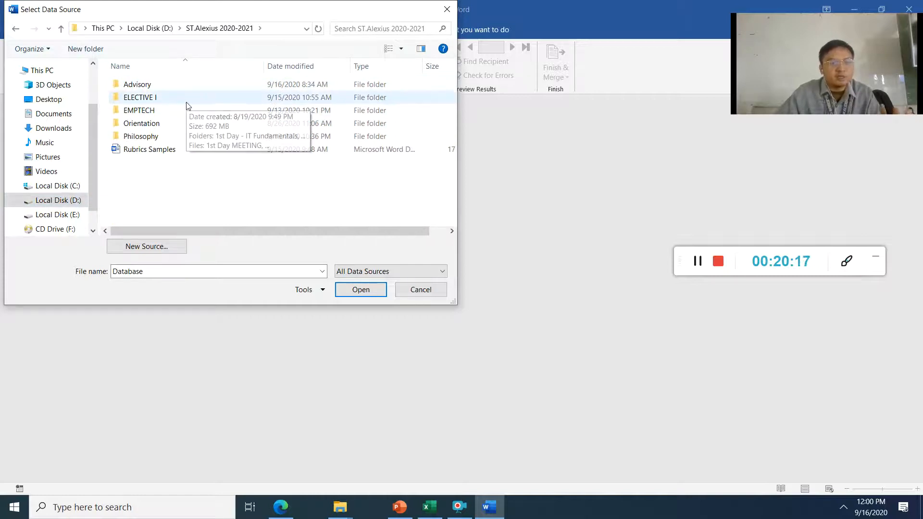
pyautogui.click(169, 114)
pyautogui.doubleClick(169, 114)
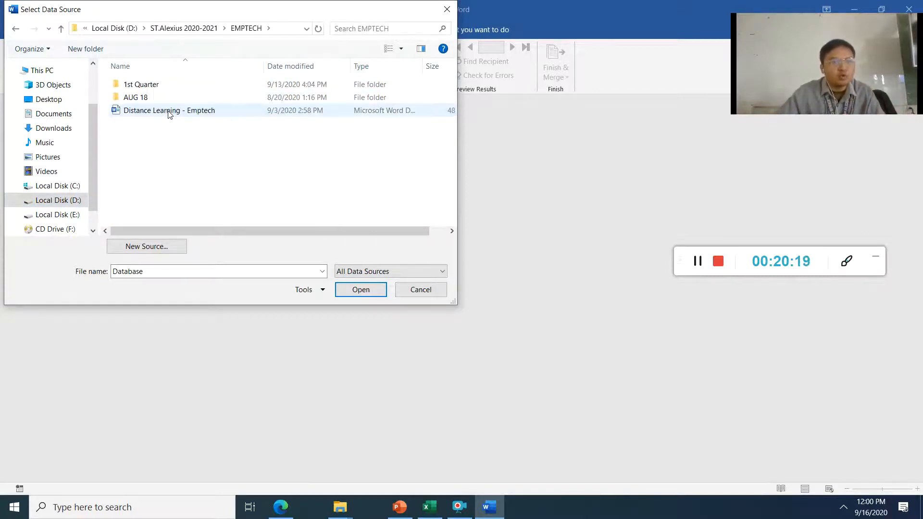
# - Select Database for Mail Merging from 1st Quarter > Lesson 3 > Part 1 Word > Demo and confirm its worksheet
pyautogui.doubleClick(196, 85)
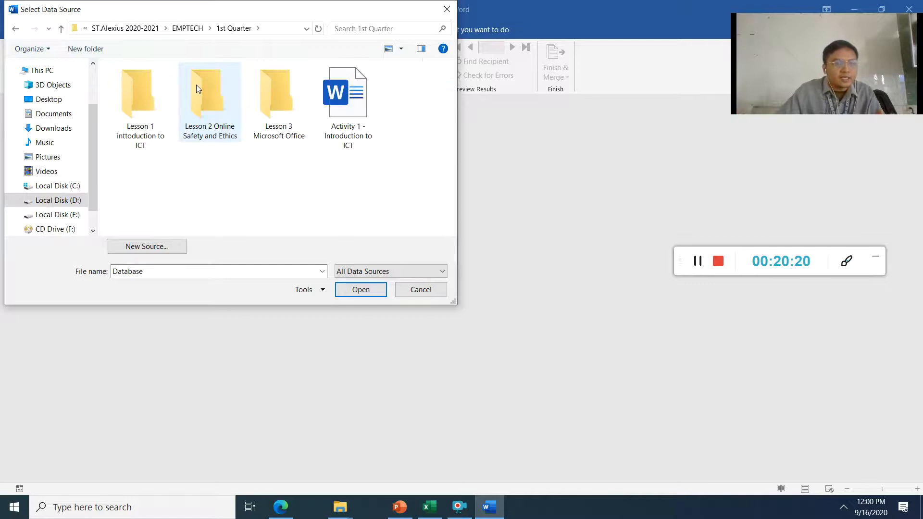
pyautogui.doubleClick(275, 87)
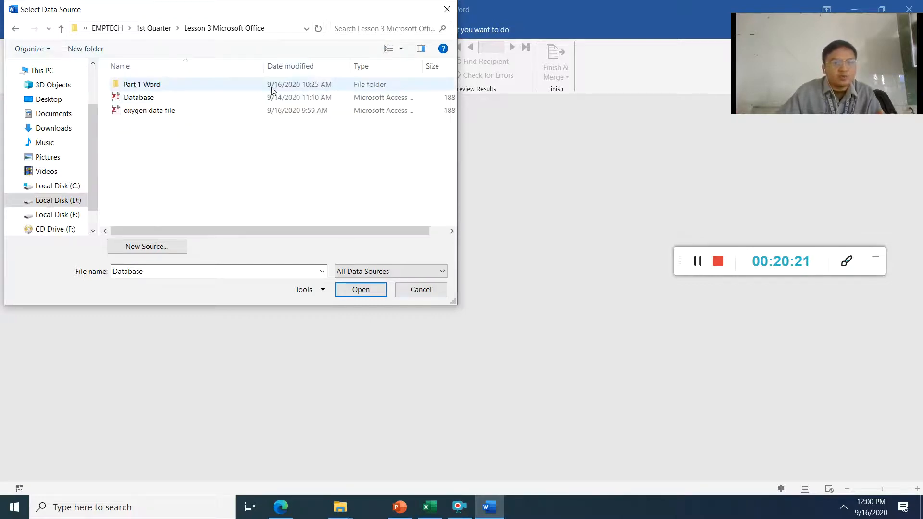
pyautogui.doubleClick(204, 88)
pyautogui.doubleClick(194, 98)
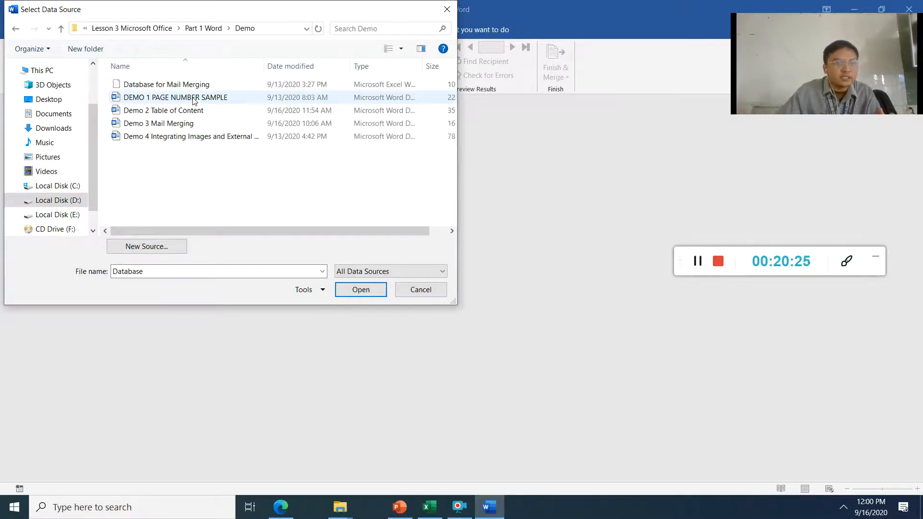
pyautogui.click(196, 86)
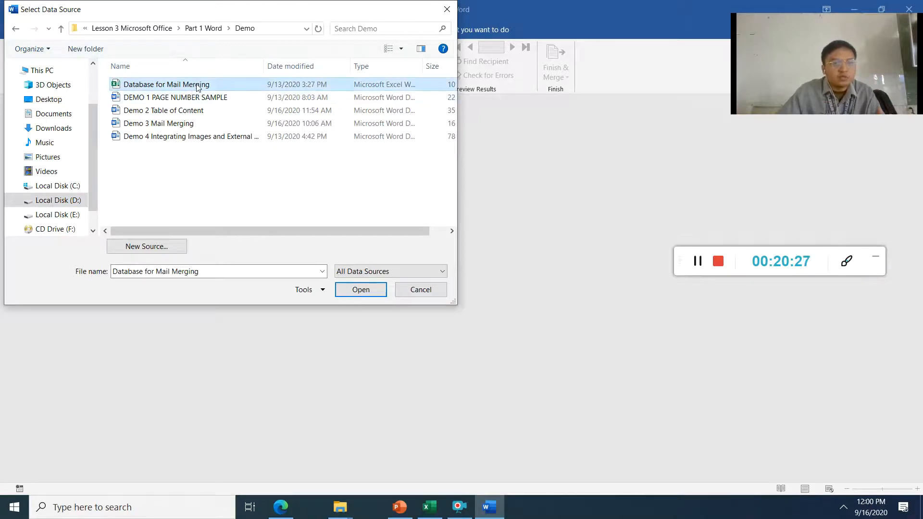
pyautogui.doubleClick(196, 85)
pyautogui.click(516, 297)
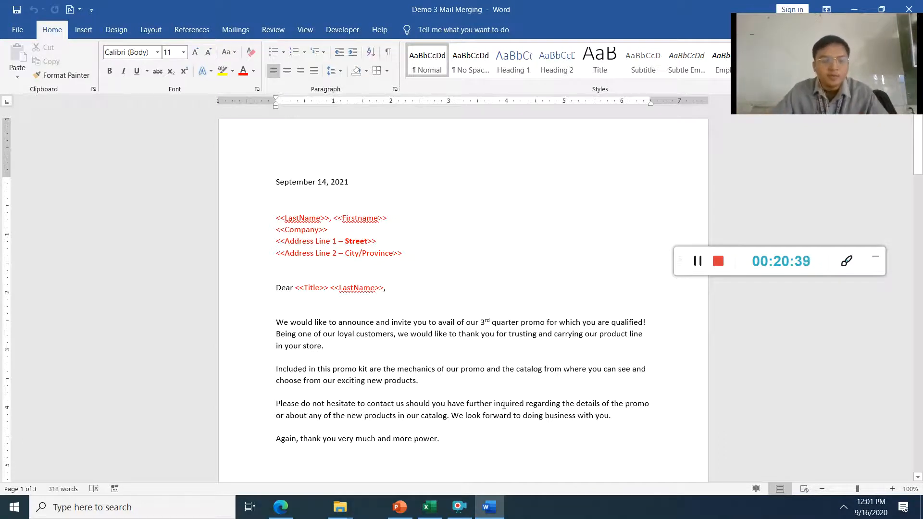
# - Highlight the letter's closing sentence and switch over to the PowerPoint lesson slides
pyautogui.scroll(-3, 458, 375)
pyautogui.moveTo(424, 353); pyautogui.dragTo(336, 341)
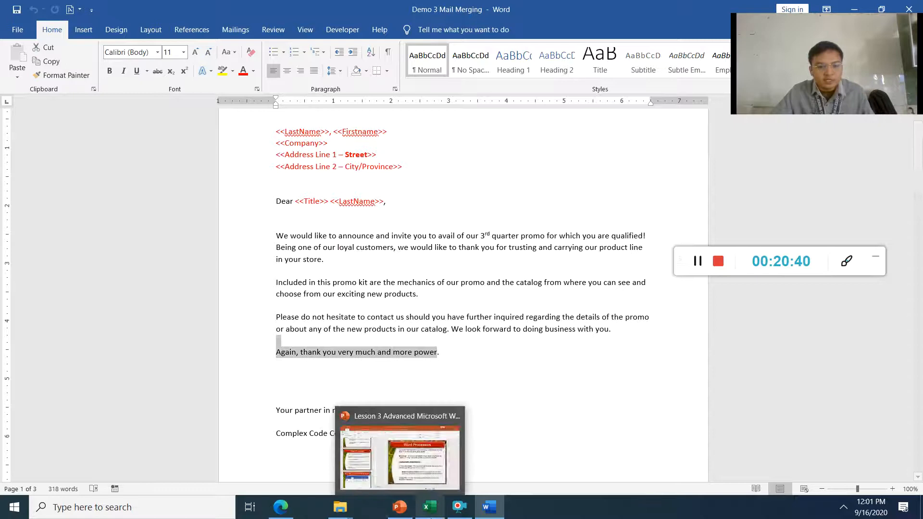
pyautogui.click(401, 508)
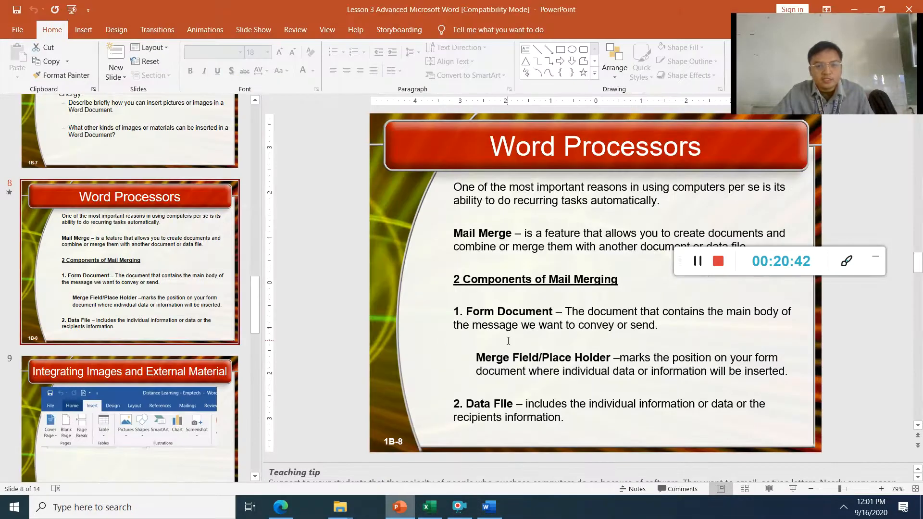
pyautogui.hotkey('alt', 'Tab')
pyautogui.moveTo(314, 229); pyautogui.dragTo(385, 306)
pyautogui.moveTo(402, 388); pyautogui.dragTo(270, 314)
pyautogui.scroll(3, 289, 269)
pyautogui.moveTo(272, 216); pyautogui.dragTo(407, 258)
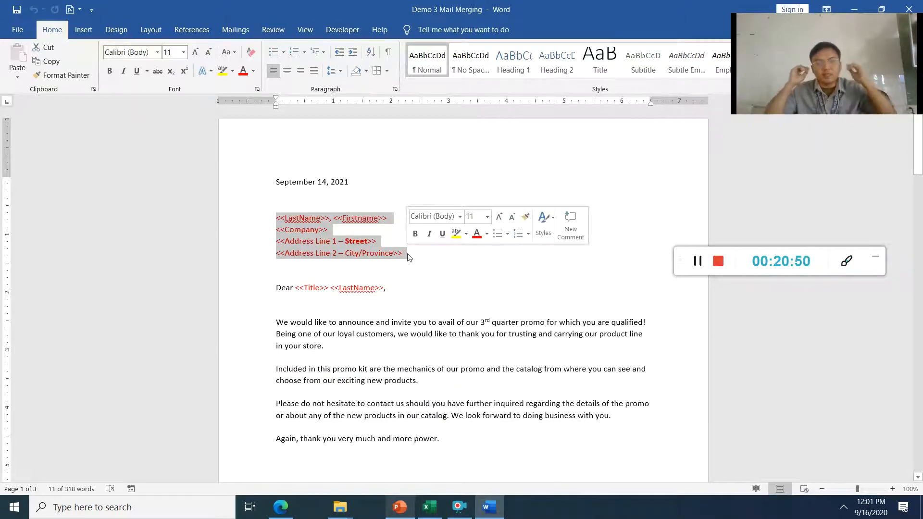
# - Click around the address block and greeting merge fields without editing, then Alt+Tab to another window
pyautogui.click(407, 319)
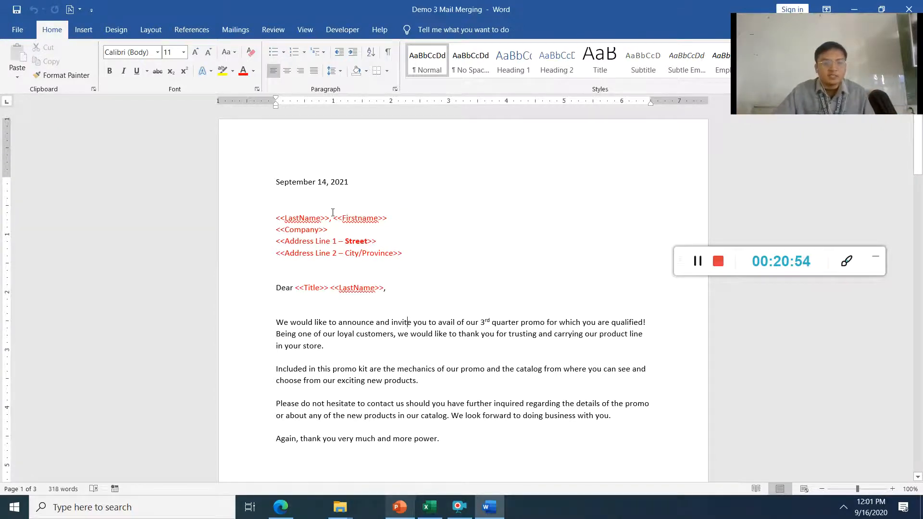
pyautogui.click(388, 221)
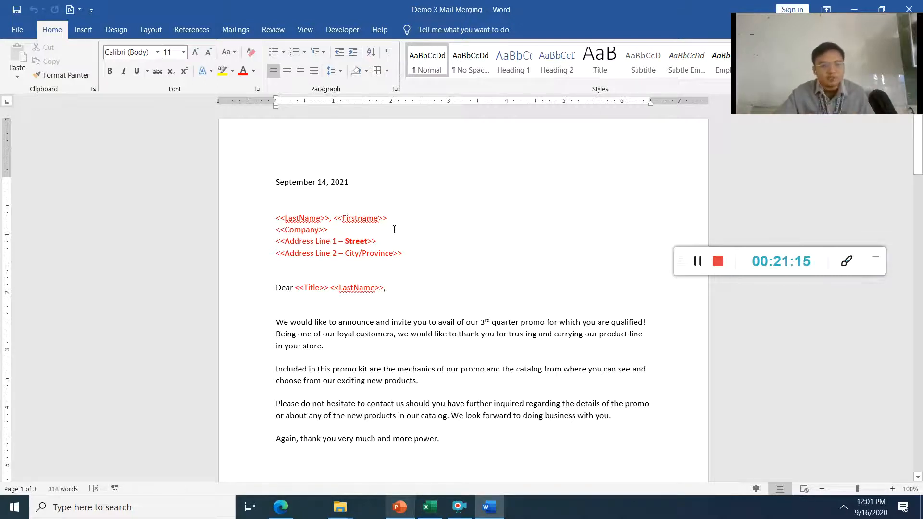
pyautogui.moveTo(314, 287); pyautogui.dragTo(320, 287)
pyautogui.click(370, 294)
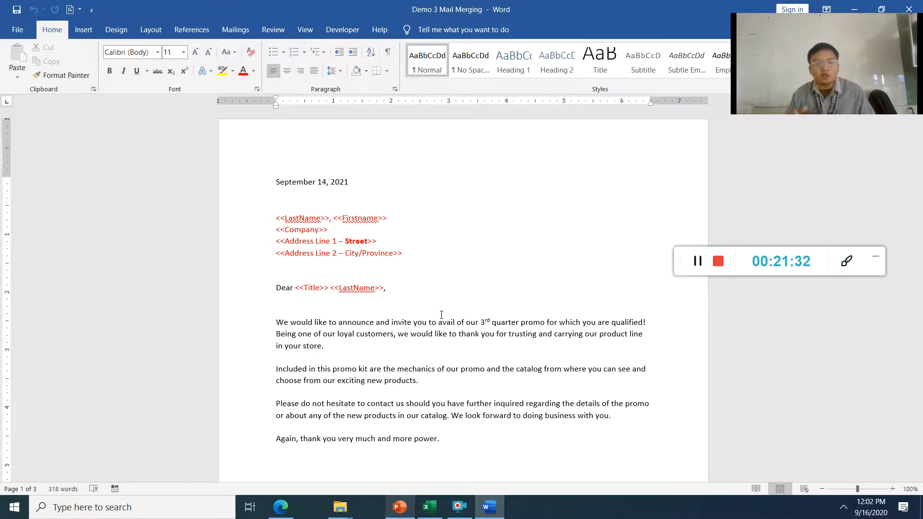
pyautogui.hotkey('alt', 'Tab')
pyautogui.hotkey('alt', 'Tab')
pyautogui.hotkey('alt', 'Tab')
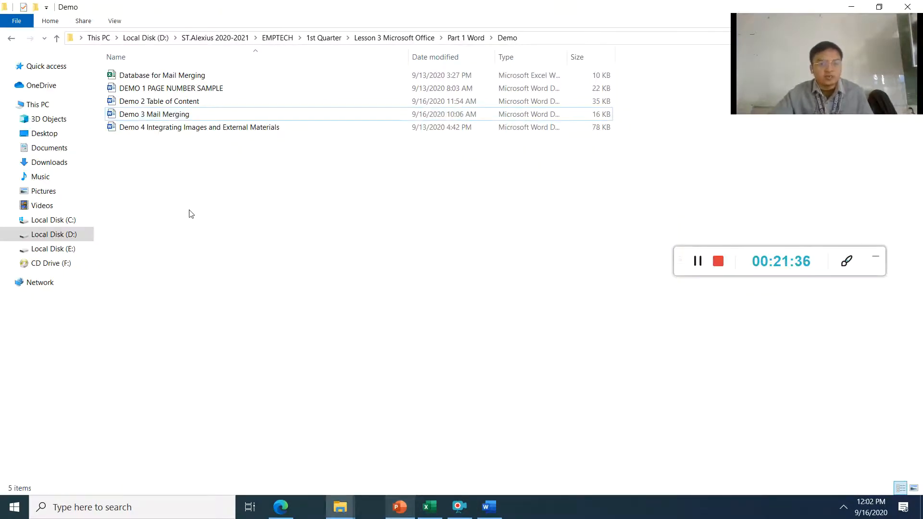
# - Create a new Word document named 'mail merging demo' in the Demo folder
pyautogui.rightClick(191, 214)
pyautogui.moveTo(250, 371)
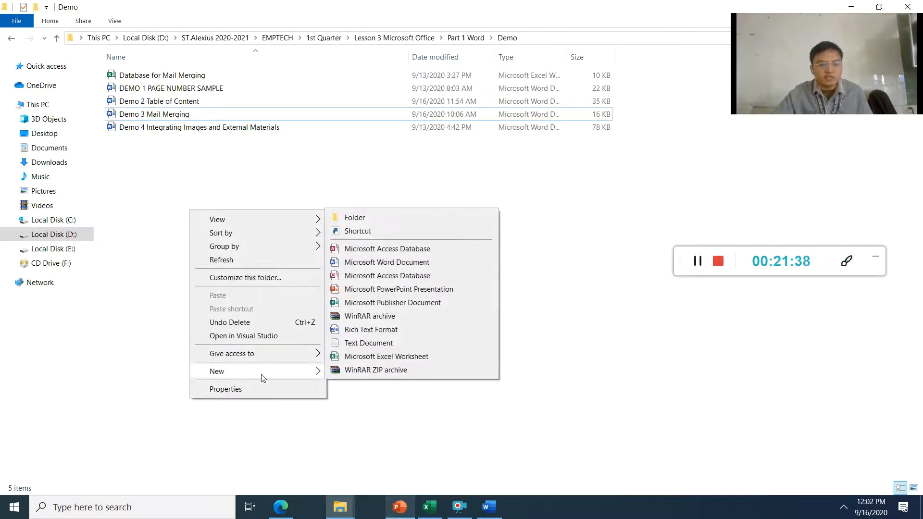
pyautogui.click(398, 265)
pyautogui.write('mail me')
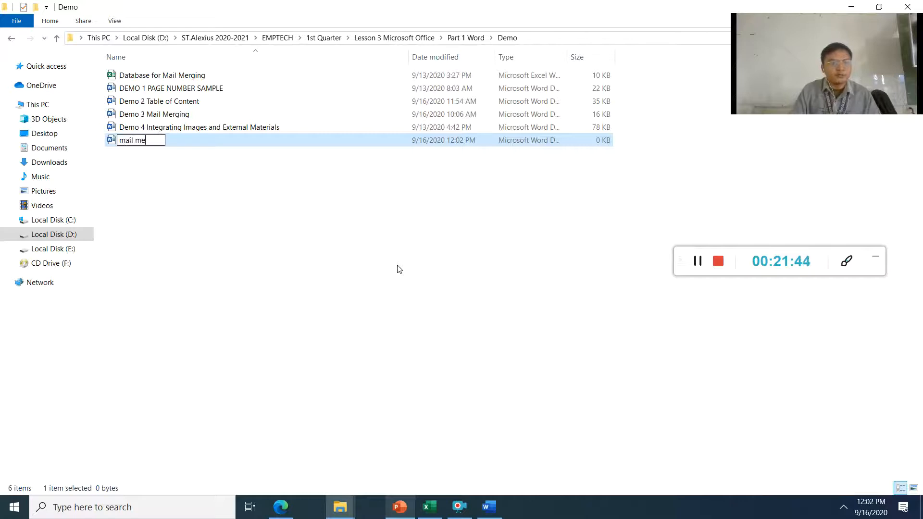
pyautogui.write('rging demo')
pyautogui.press('\\')
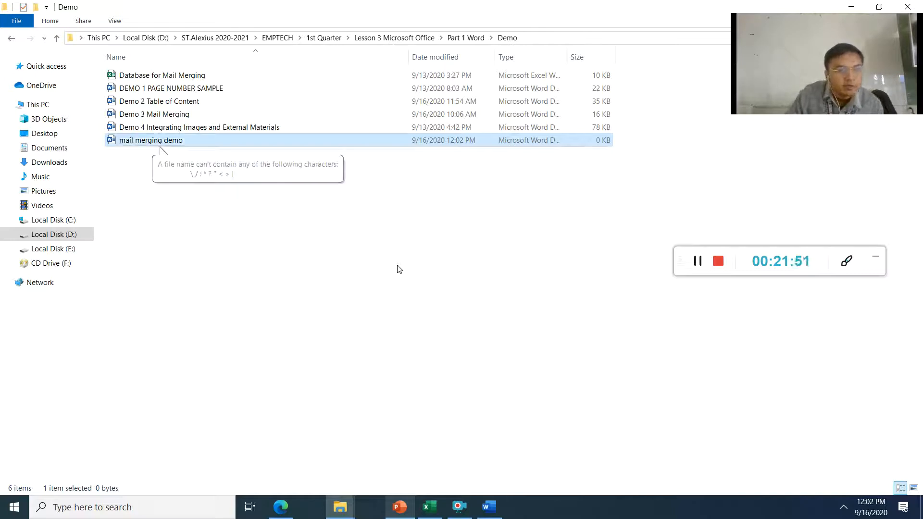
pyautogui.hotkey('alt', 'Tab')
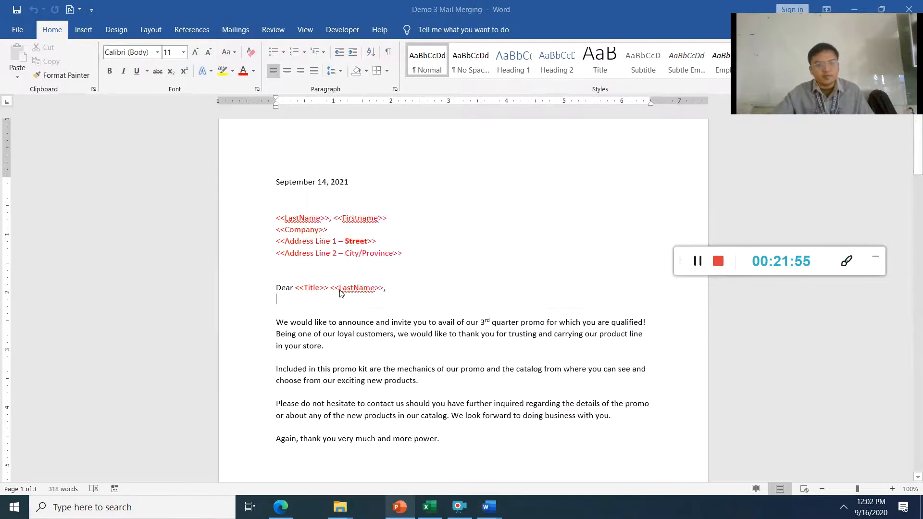
# - Dismiss the Invalid Merge Field warnings in the Demo 3 letter
pyautogui.click(578, 292)
pyautogui.click(596, 182)
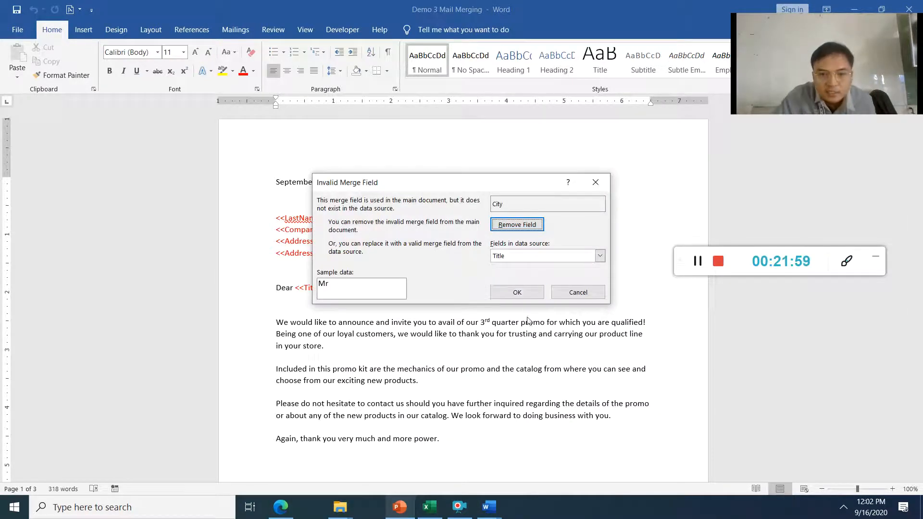
pyautogui.click(518, 295)
pyautogui.click(527, 291)
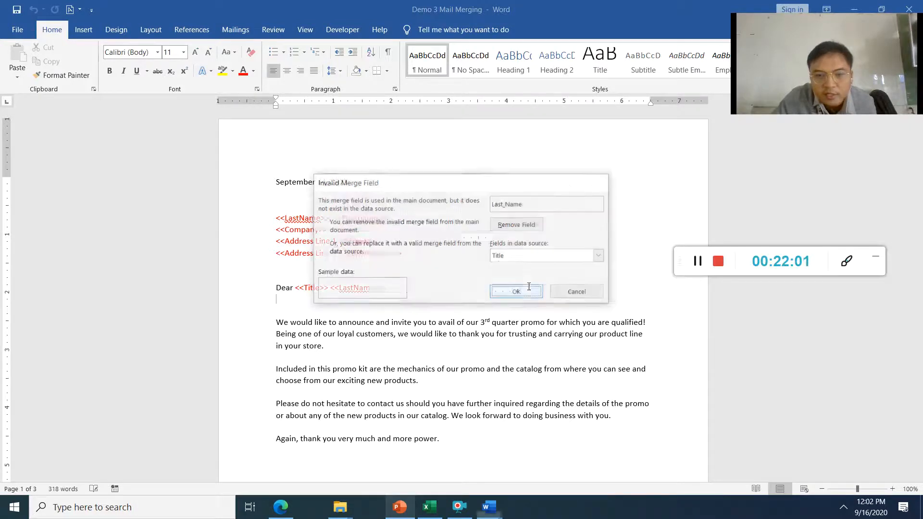
# - Copy the whole letter from the date down and paste it into 'mail merging demo'
pyautogui.moveTo(276, 189); pyautogui.dragTo(457, 407)
pyautogui.hotkey('ctrl', 'c')
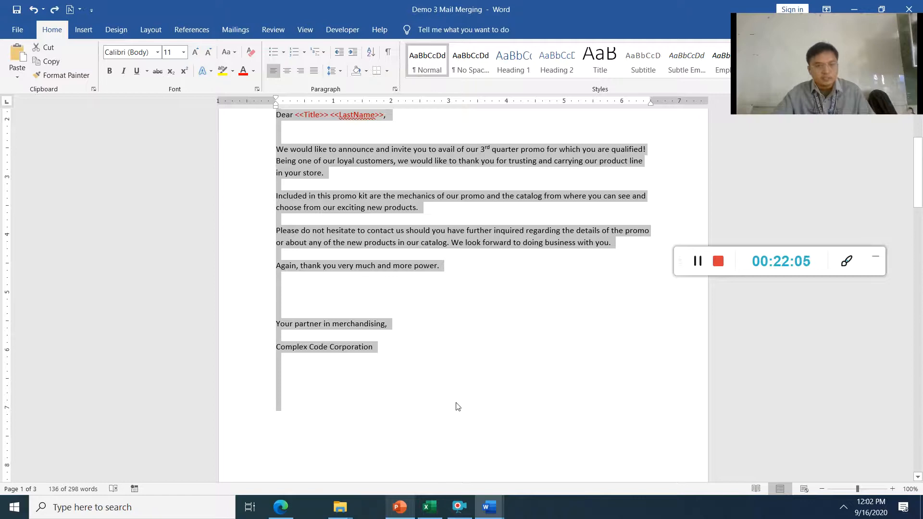
pyautogui.hotkey('alt', 'Tab')
pyautogui.hotkey('ctrl', 'v')
pyautogui.scroll(4, 403, 270)
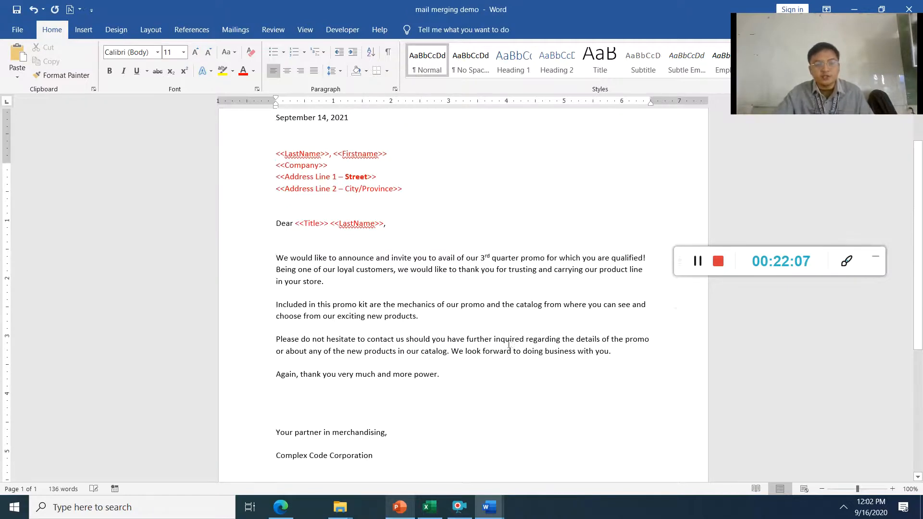
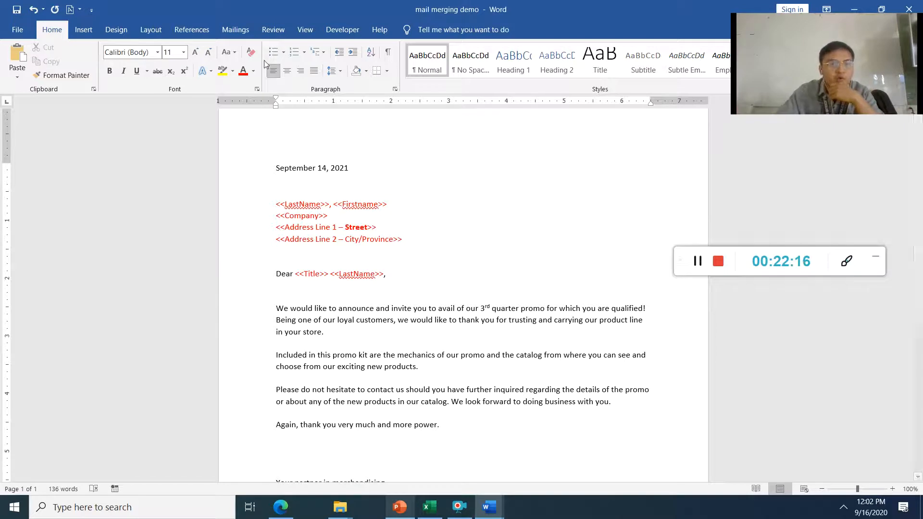
# - Switch to the Mailings ribbon tab in 'mail merging demo'
pyautogui.click(235, 30)
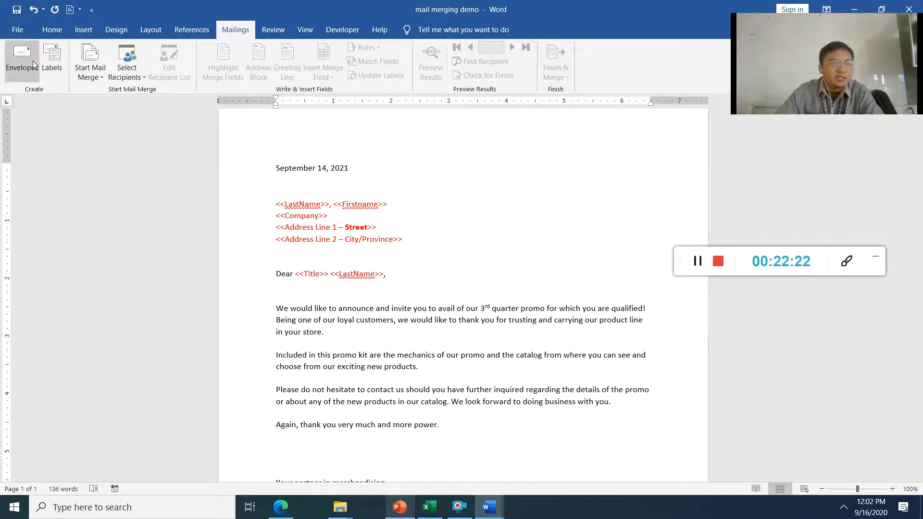
# - Set the mail merge document type to Letters
pyautogui.click(78, 81)
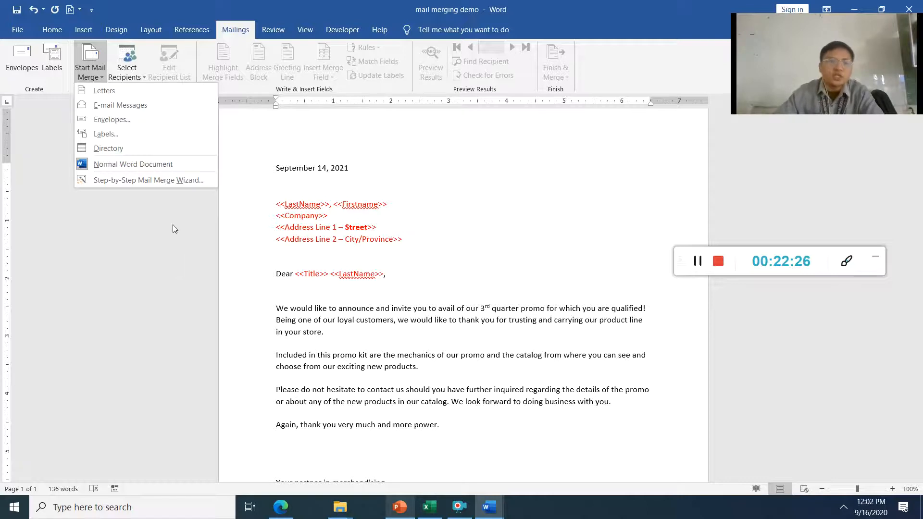
pyautogui.click(142, 93)
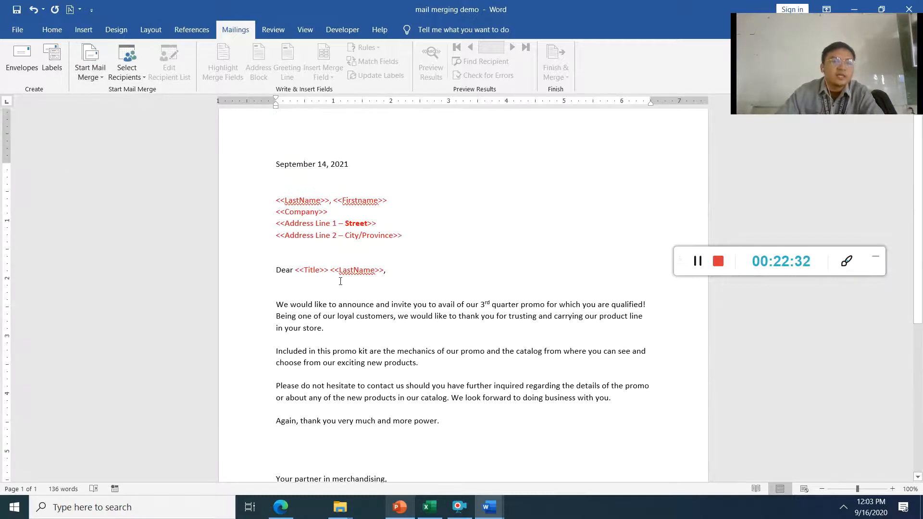
pyautogui.click(93, 72)
pyautogui.click(98, 92)
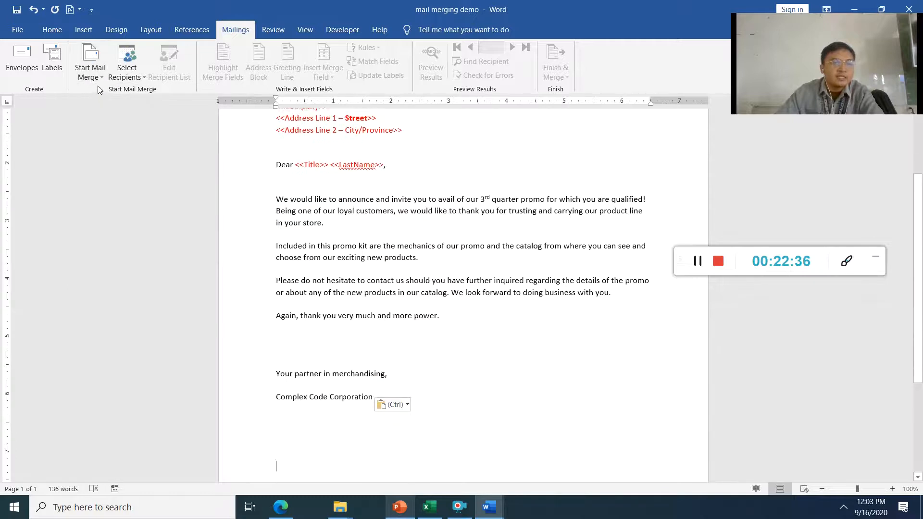
pyautogui.scroll(4, 196, 169)
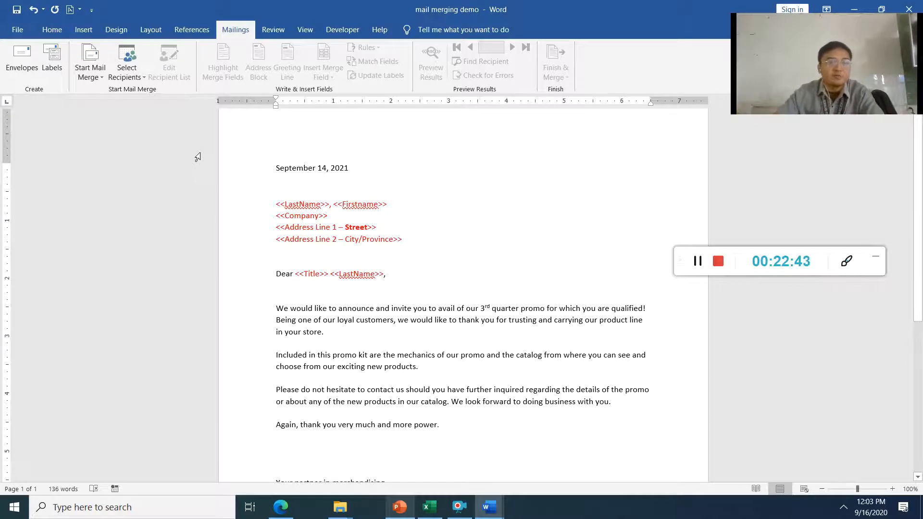
# - Start a new recipient list with Select Recipients > Type a New List
pyautogui.click(134, 68)
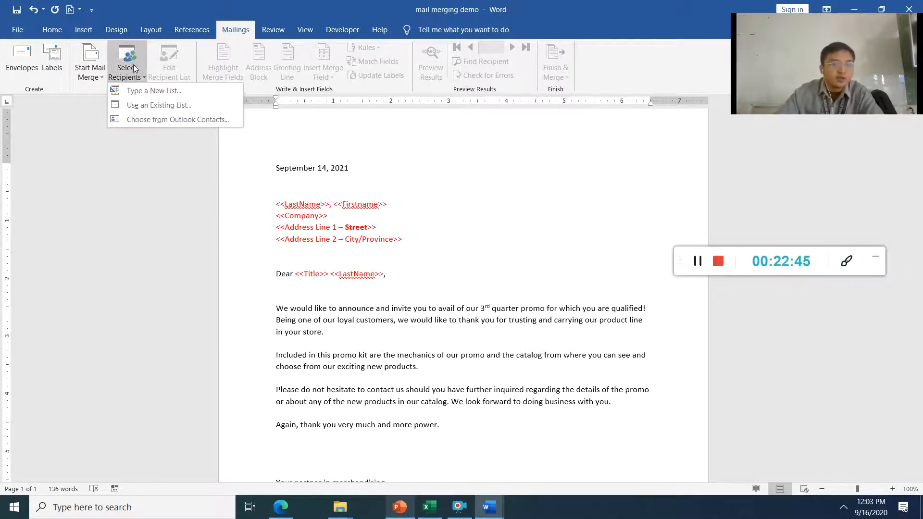
pyautogui.click(141, 68)
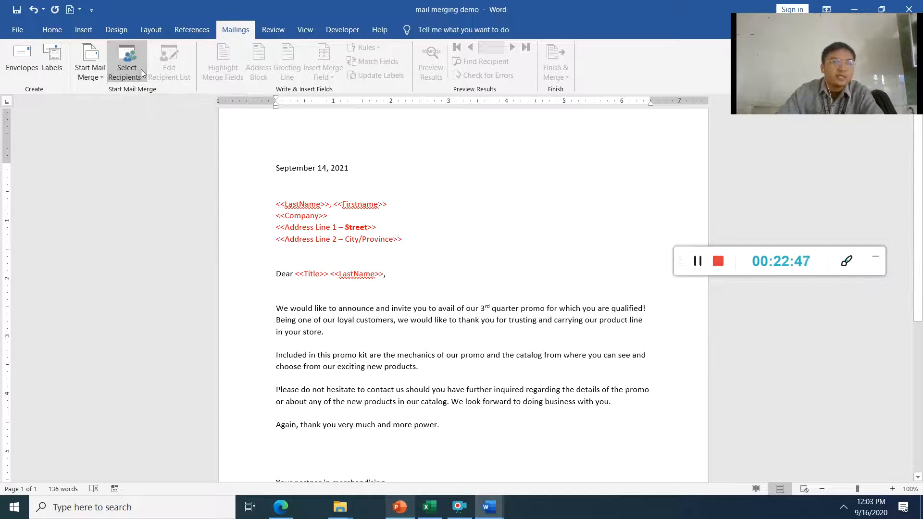
pyautogui.click(135, 71)
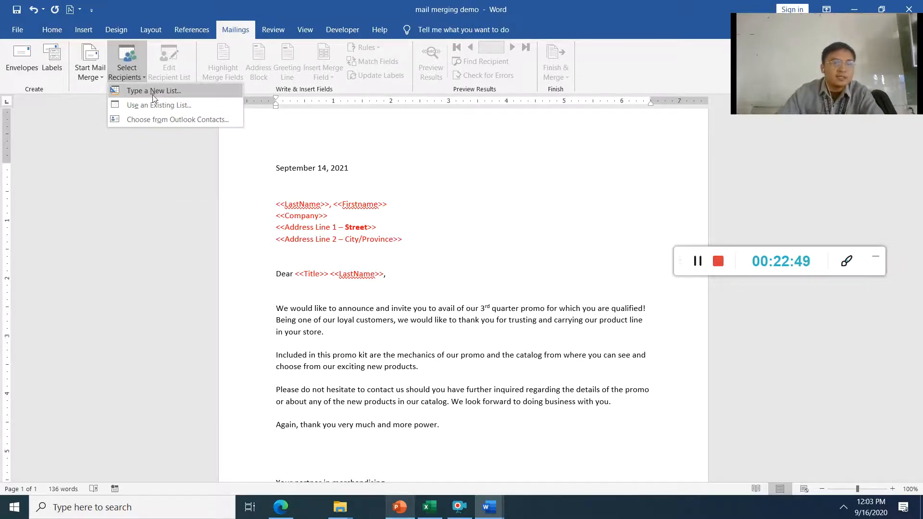
pyautogui.click(153, 95)
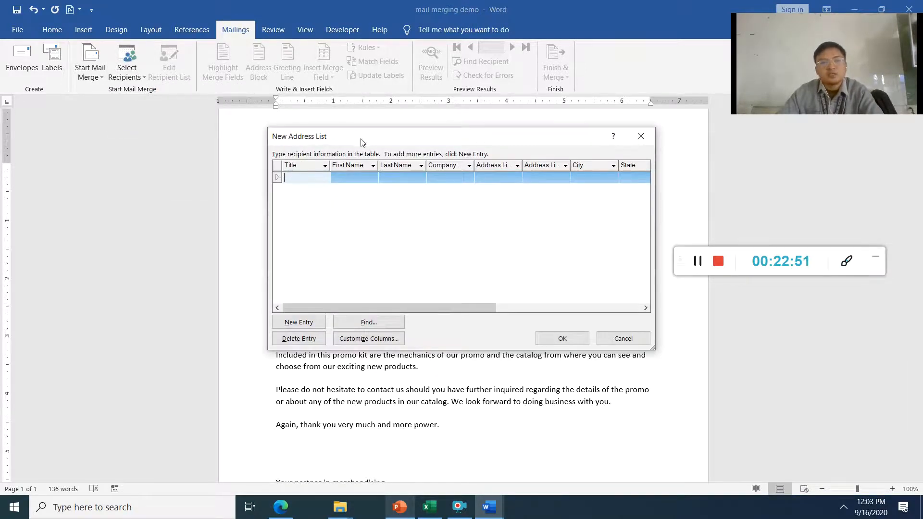
# - Enter title Mr plus the first recipient's first and last name
pyautogui.moveTo(385, 242); pyautogui.dragTo(453, 170)
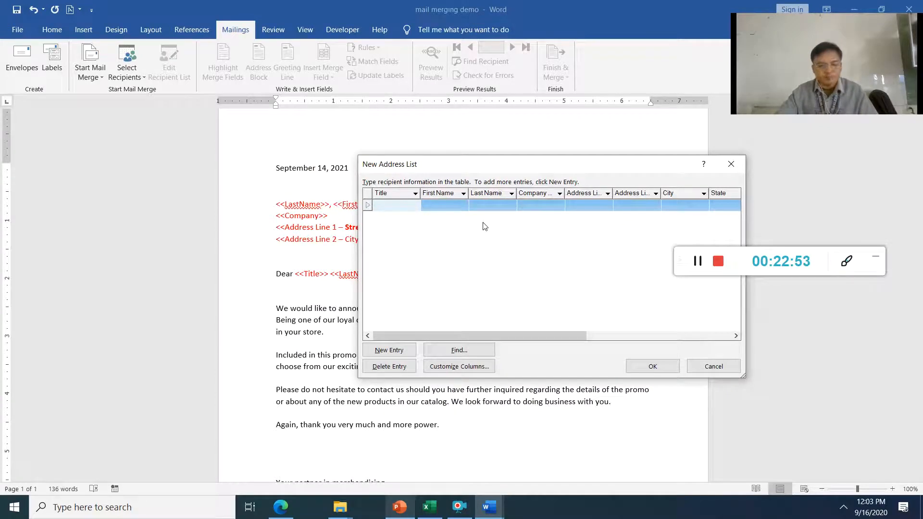
pyautogui.write('Mr')
pyautogui.press('Tab')
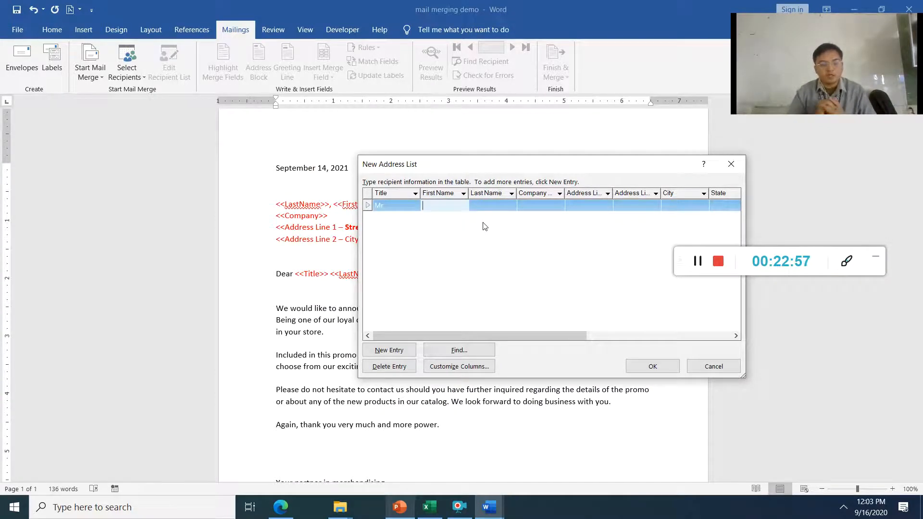
pyautogui.write('Micheal')
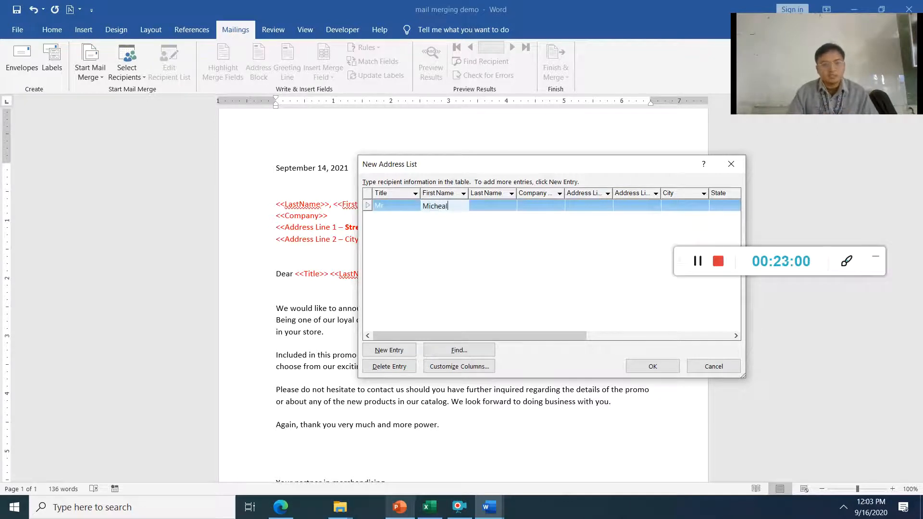
pyautogui.press('Tab')
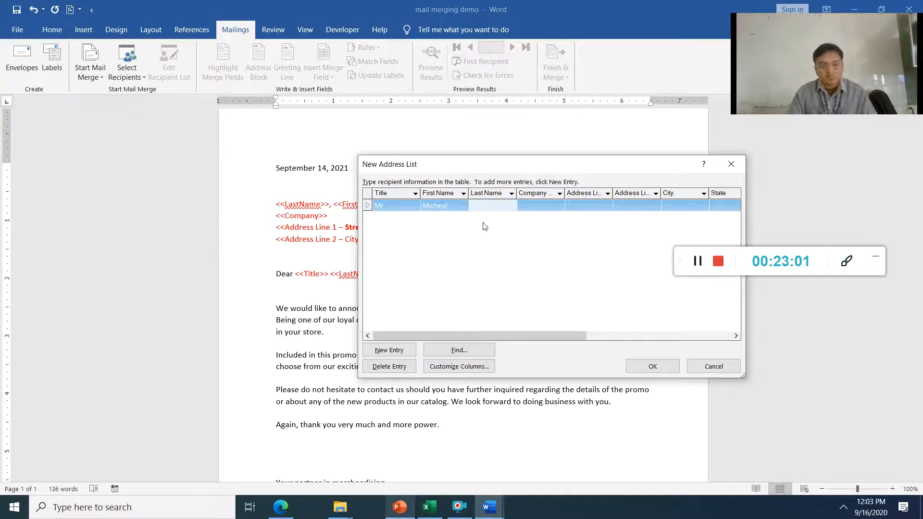
pyautogui.write('Pi')
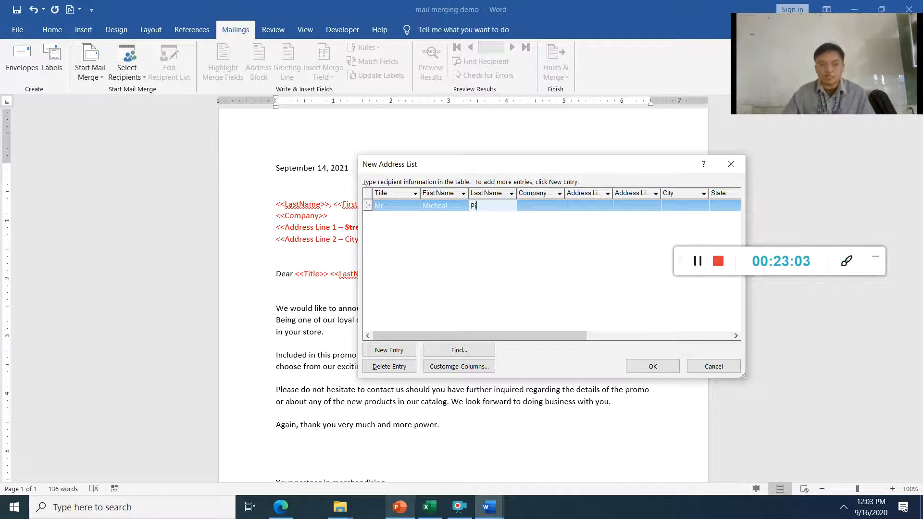
pyautogui.write('ñalosa')
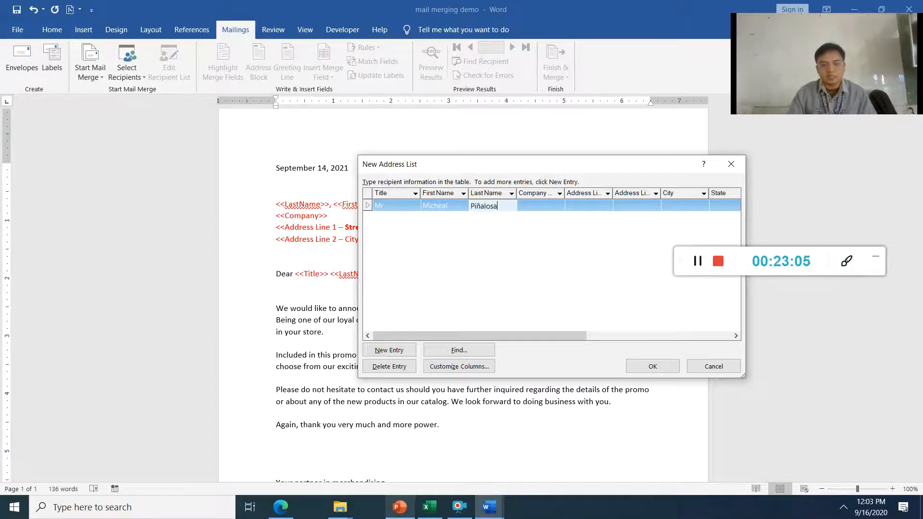
pyautogui.press('Tab')
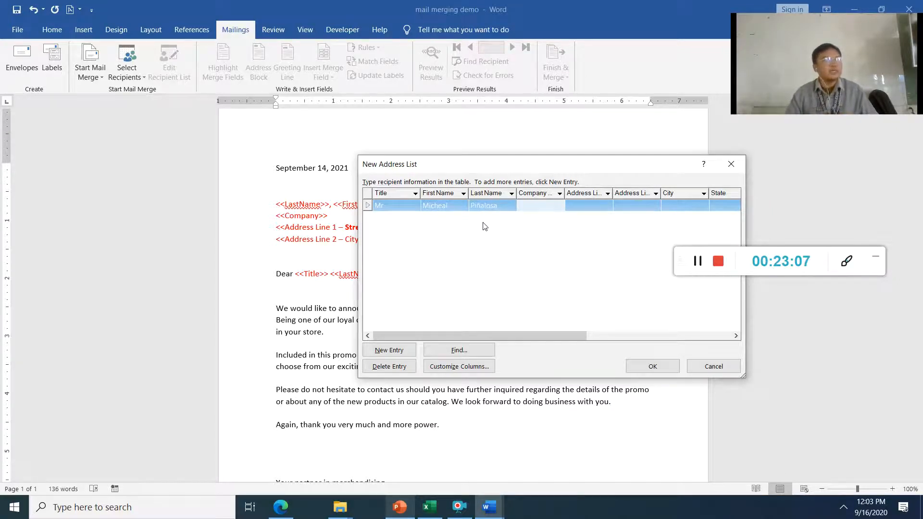
# - Enter company 'Futuristic Corp' and the first recipient's street and city
pyautogui.write('Futur')
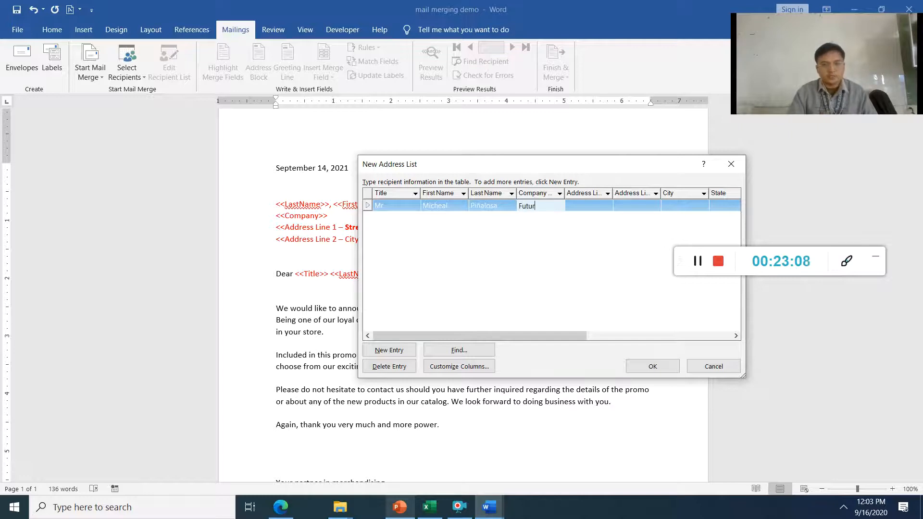
pyautogui.write('istic Co')
pyautogui.write('mp')
pyautogui.press('BackSpace')
pyautogui.press('BackSpace')
pyautogui.write('rp')
pyautogui.press('Tab')
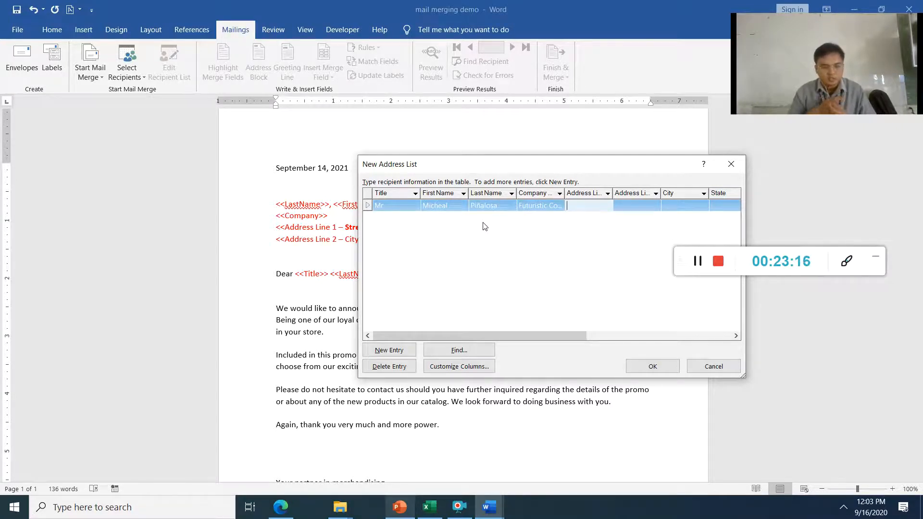
pyautogui.write('Odi Street')
pyautogui.press('Tab')
pyautogui.press('Tab')
pyautogui.write('City of Kor')
pyautogui.write('onadal')
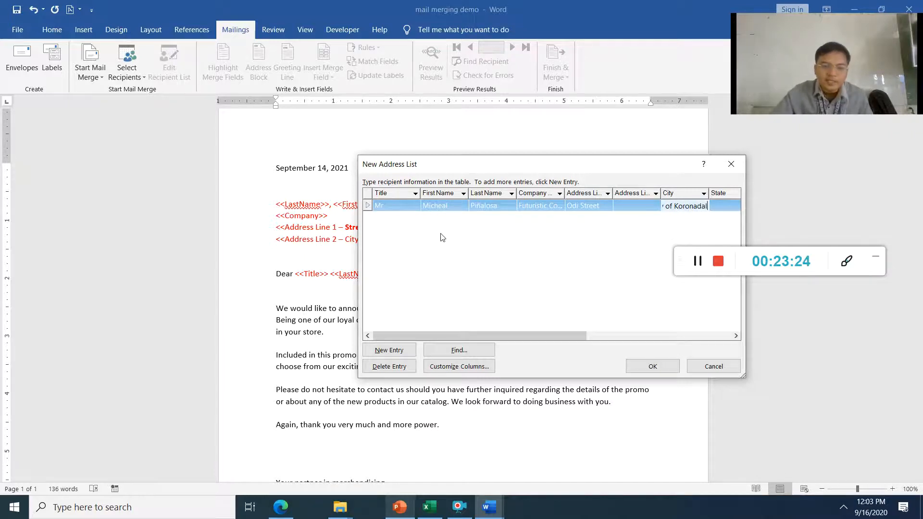
# - Add a second recipient titled Mr with first and last name
pyautogui.click(385, 356)
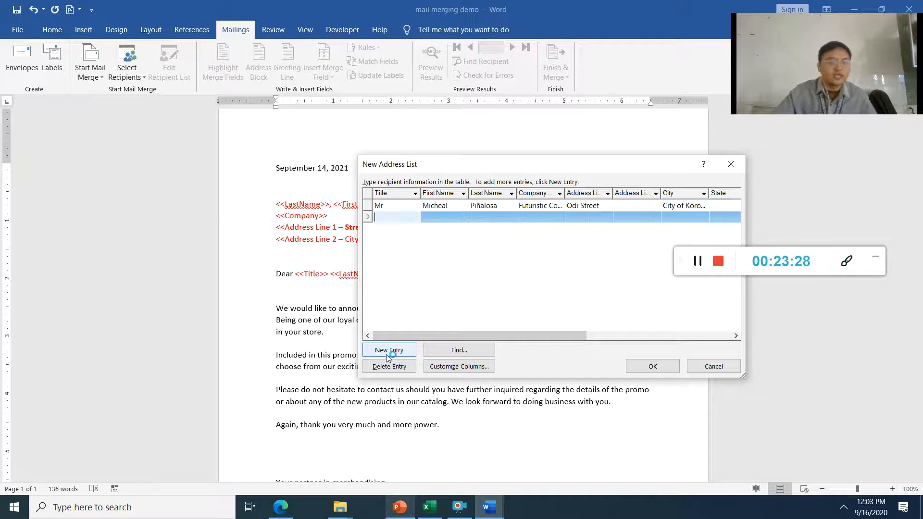
pyautogui.write('Mr')
pyautogui.press('Tab')
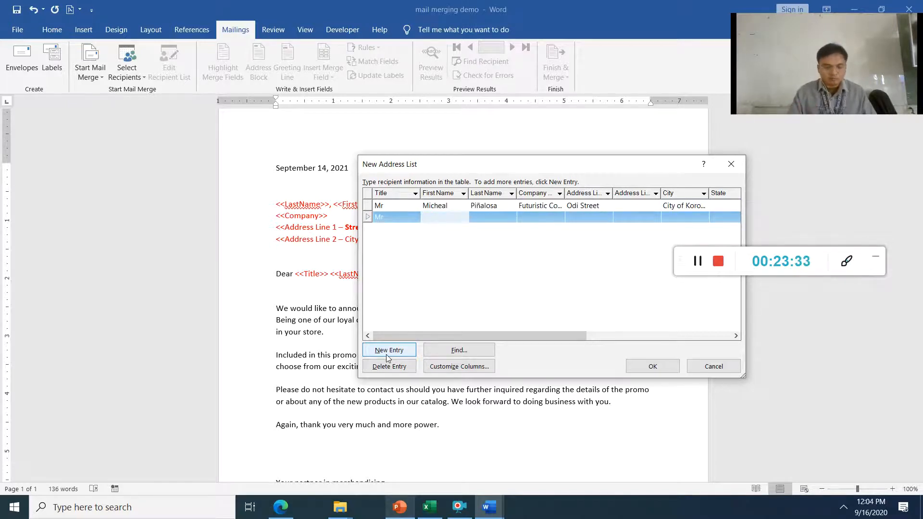
pyautogui.write('Jason')
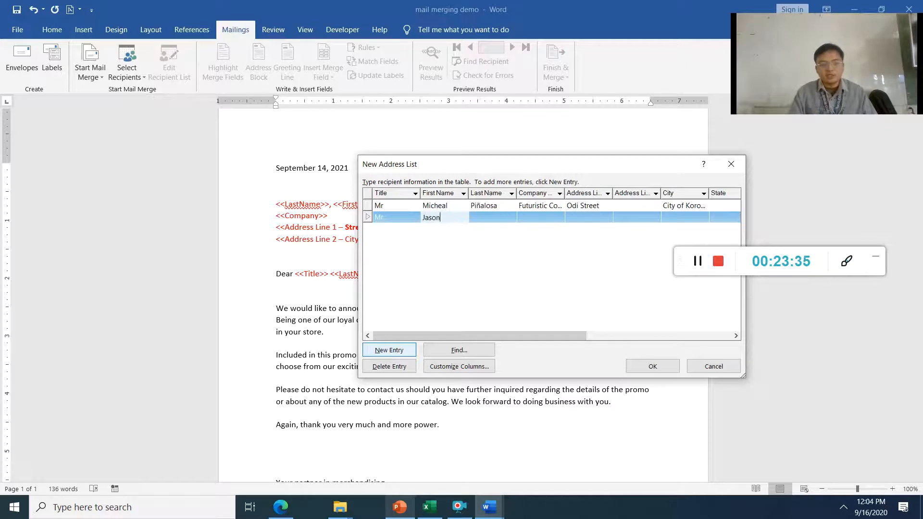
pyautogui.press('Tab')
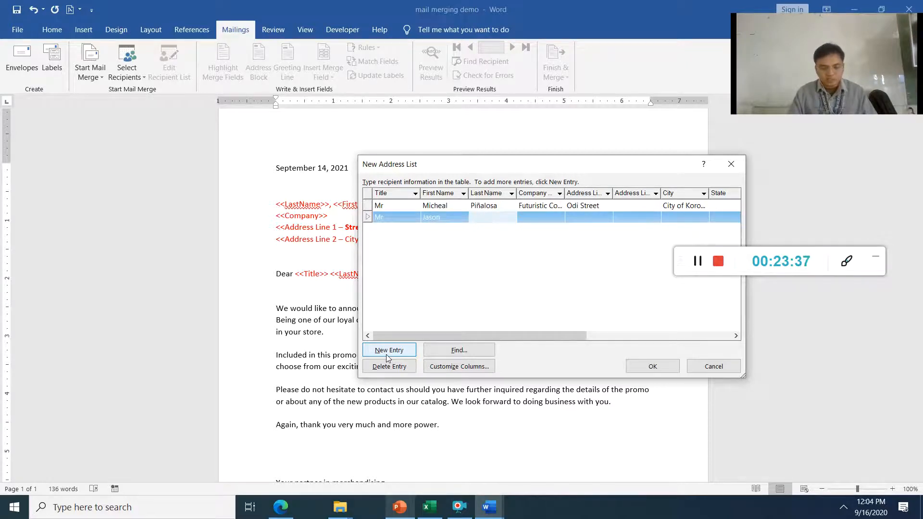
pyautogui.write('Ortg')
pyautogui.write('ga')
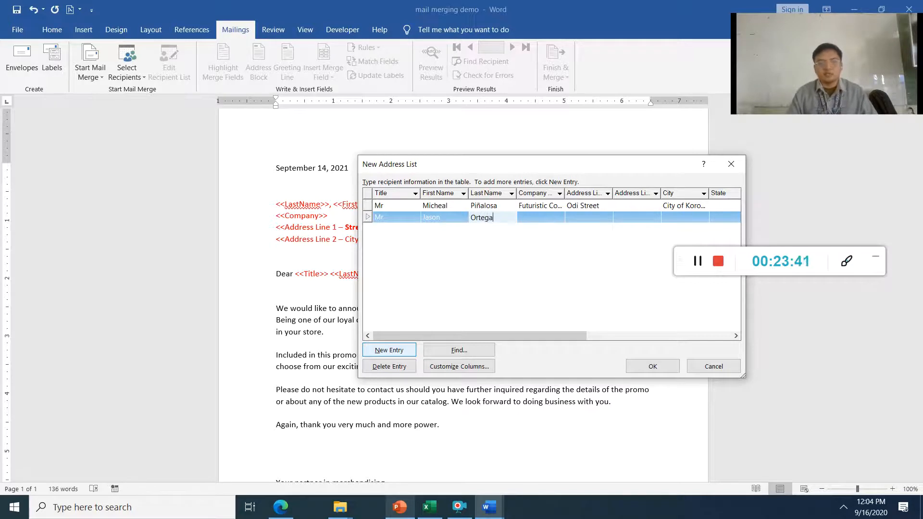
pyautogui.press('Tab')
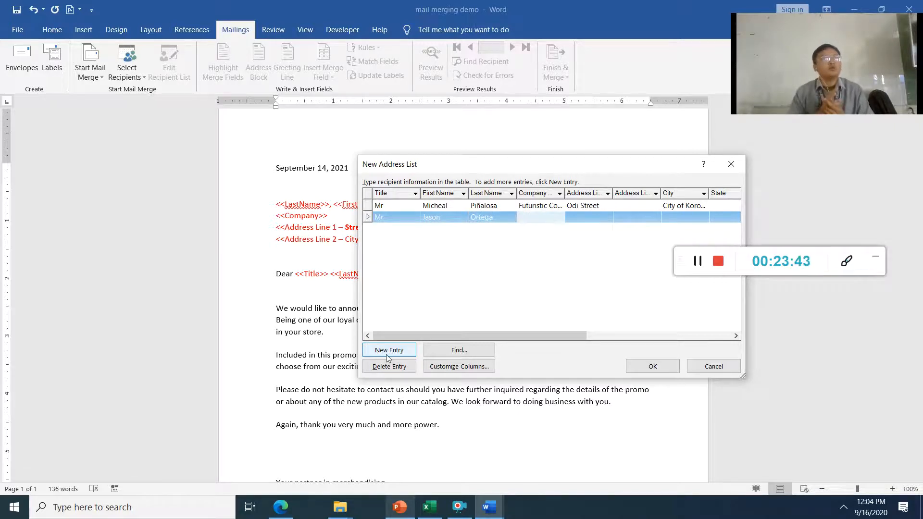
# - Enter the second recipient's company, street and city, correcting typos
pyautogui.write('Elector')
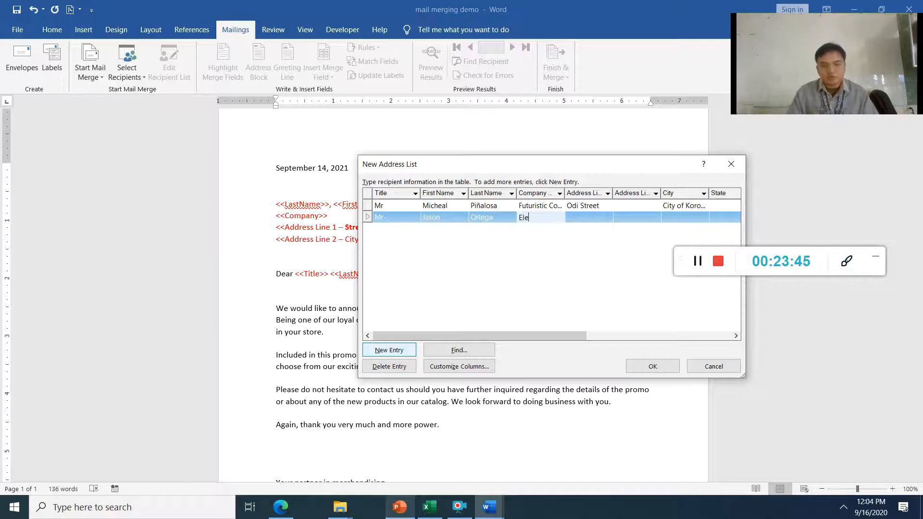
pyautogui.press('BackSpace')
pyautogui.write('ronic Corpo')
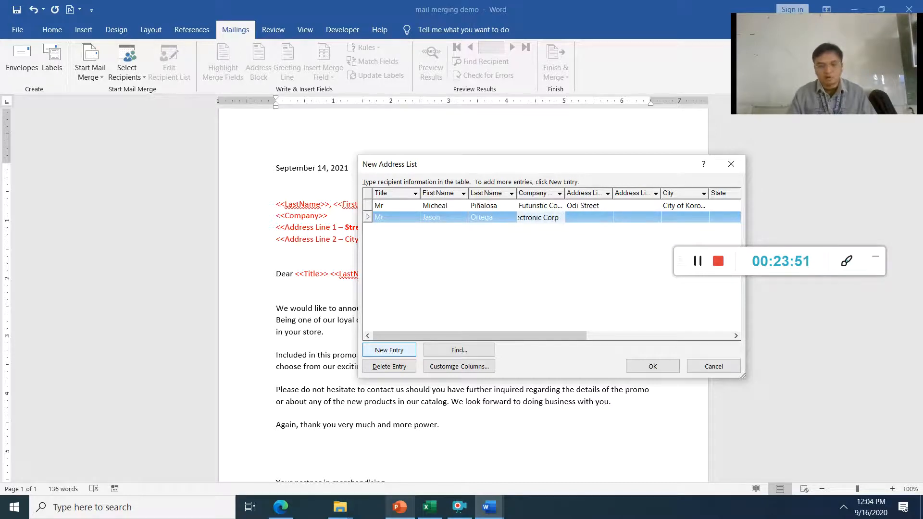
pyautogui.press('Tab')
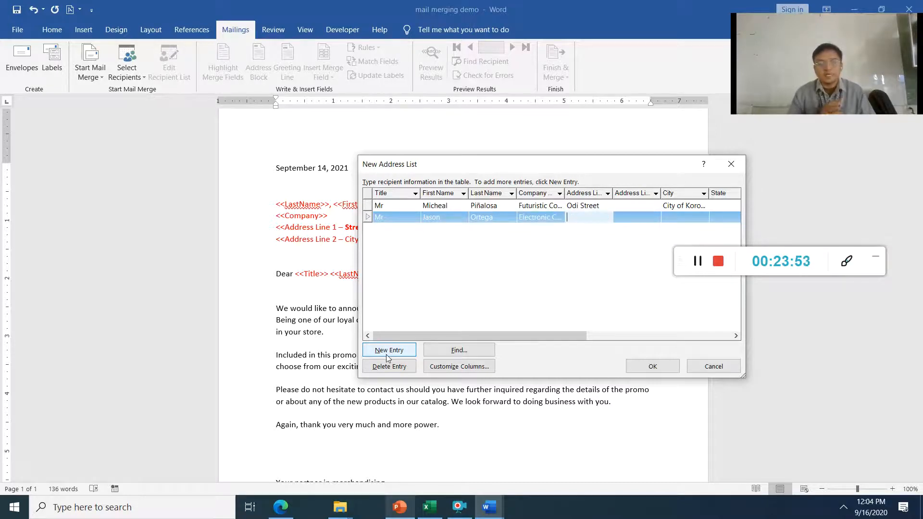
pyautogui.write('Mara')
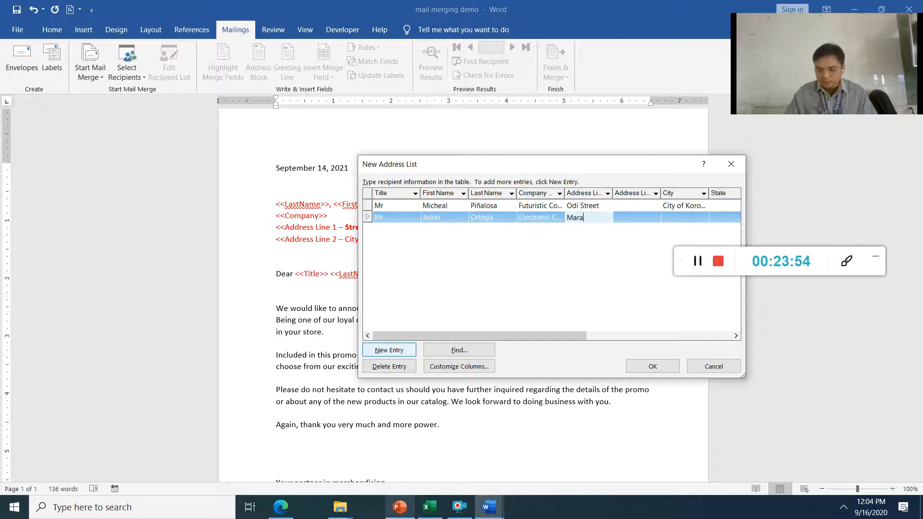
pyautogui.write('ñon ')
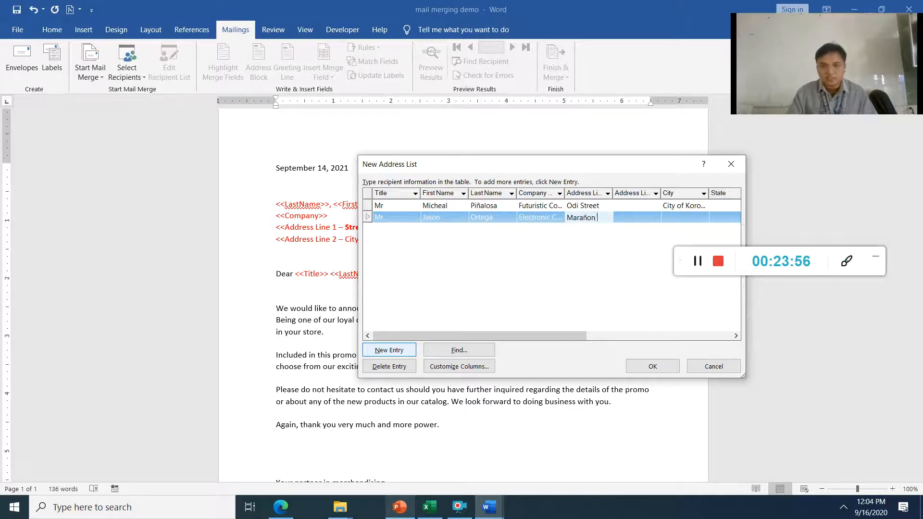
pyautogui.write('Street')
pyautogui.press('Tab')
pyautogui.press('Tab')
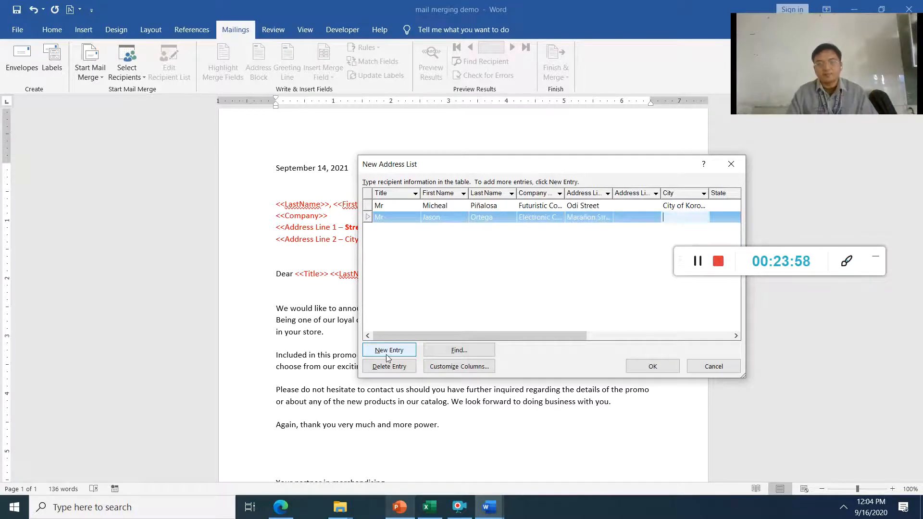
pyautogui.write('Gensan Citu')
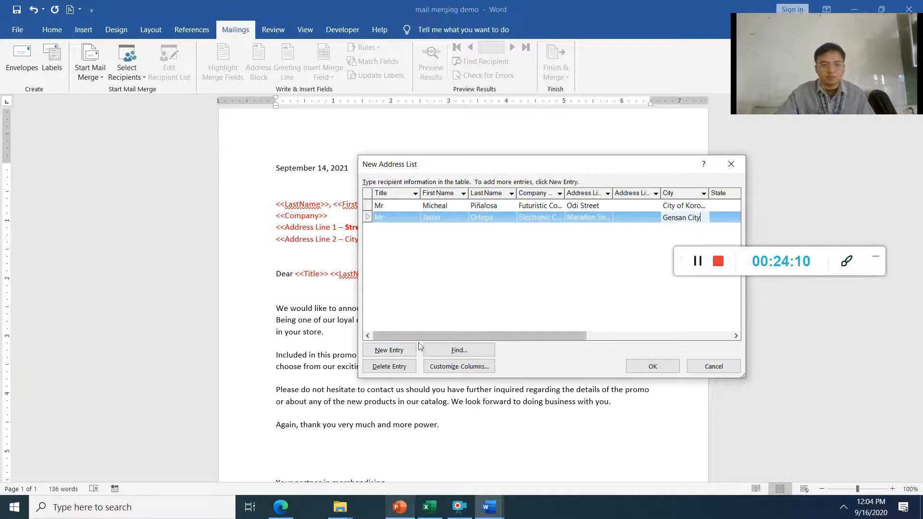
# - Add a third recipient row with title Ms
pyautogui.click(403, 352)
pyautogui.write('Ms')
pyautogui.press('Tab')
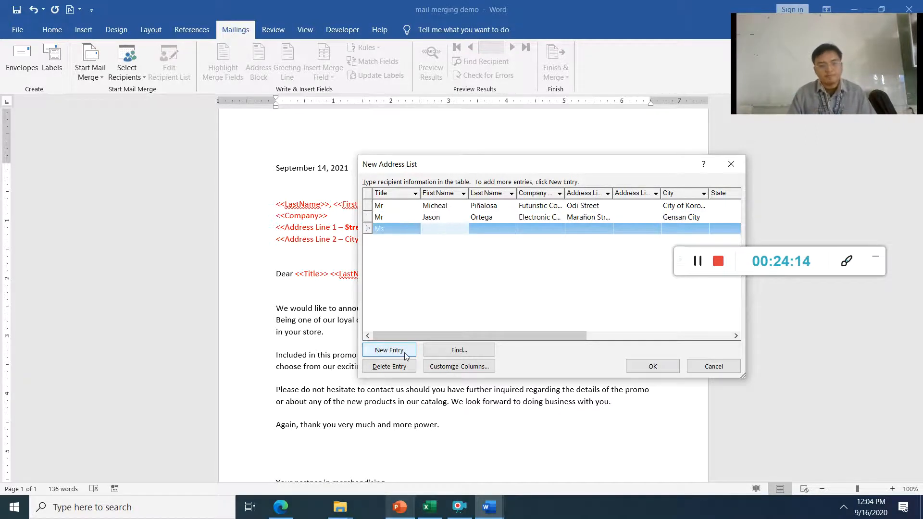
# - Fill the third recipient's names, company 'UGood University', street and city
pyautogui.write('Jeeh')
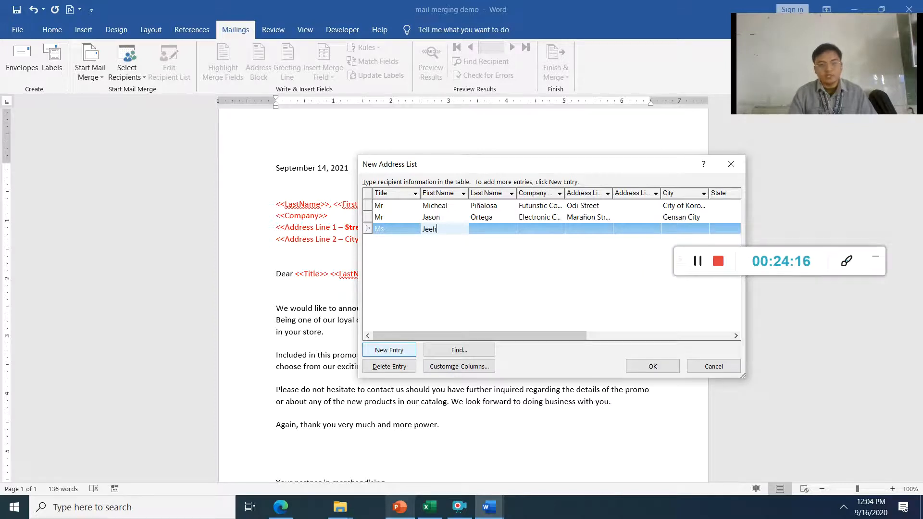
pyautogui.write('an')
pyautogui.press('Tab')
pyautogui.write('Tomas')
pyautogui.press('Tab')
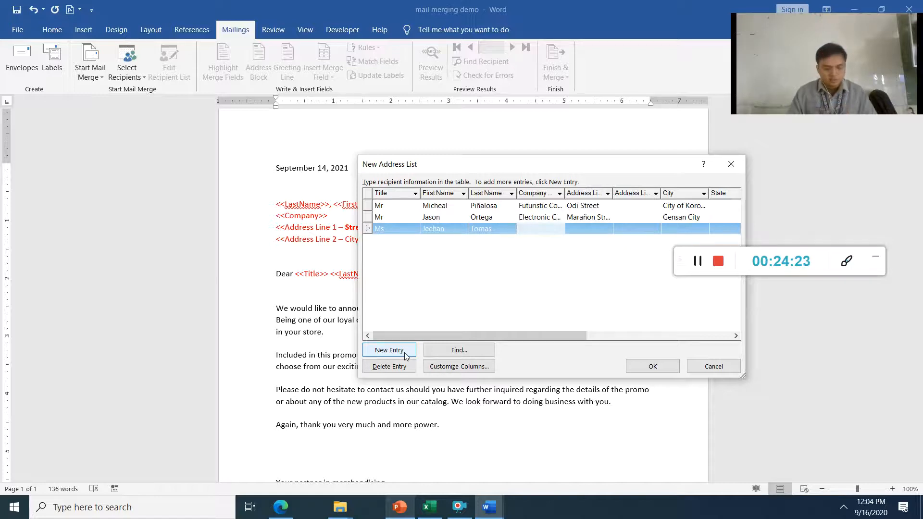
pyautogui.write('U')
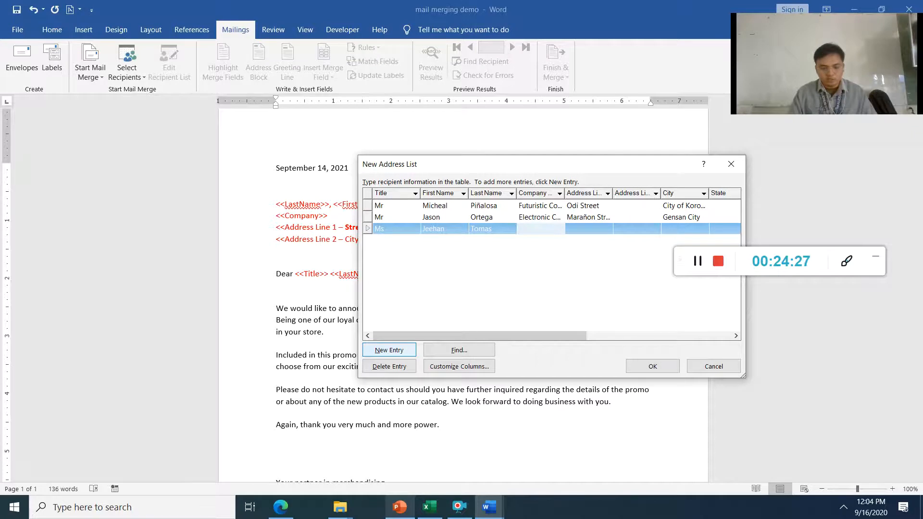
pyautogui.write('Good U')
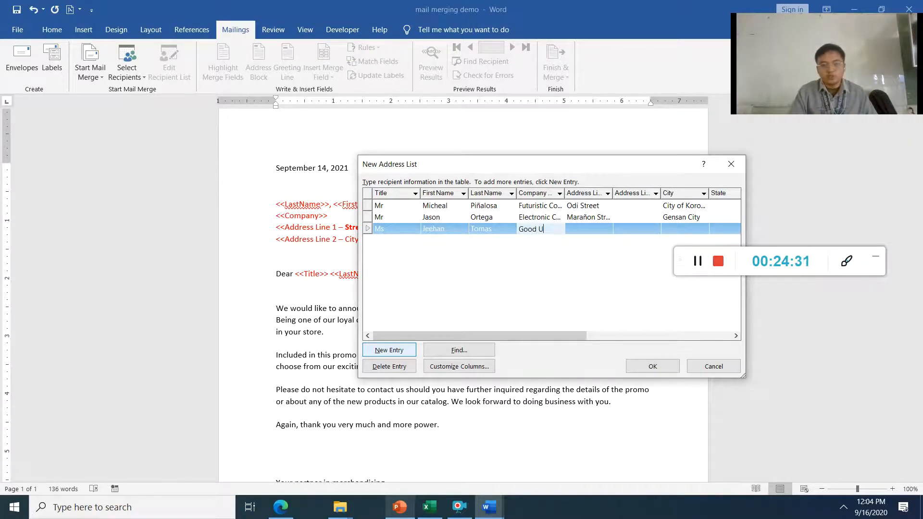
pyautogui.write('niversity')
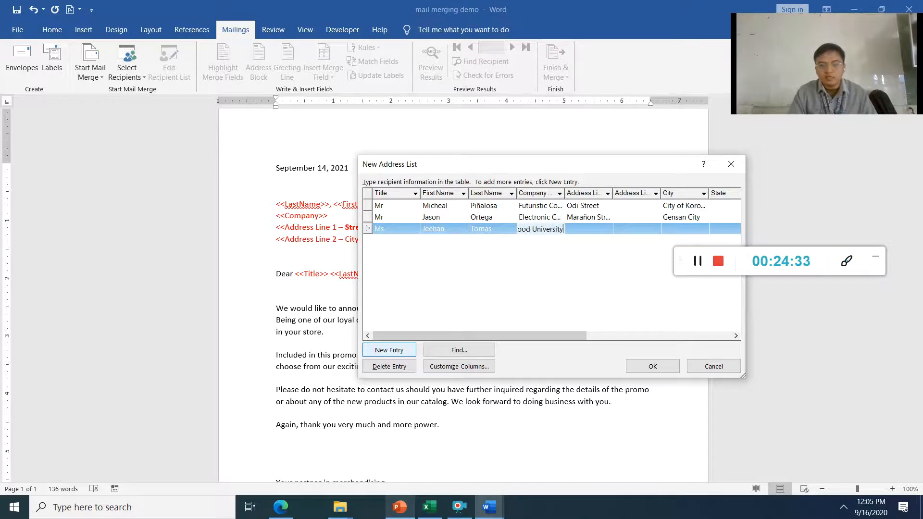
pyautogui.press('Tab')
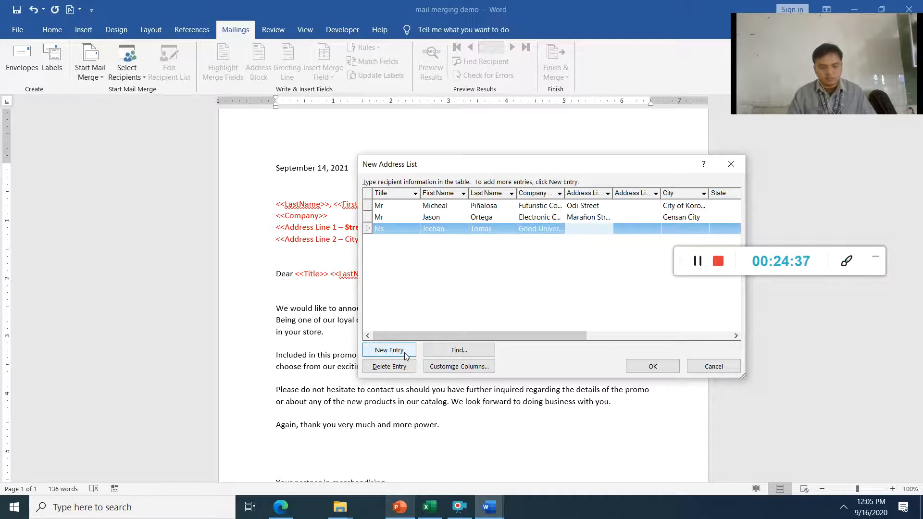
pyautogui.write('Parang Street')
pyautogui.press('Tab')
pyautogui.press('Tab')
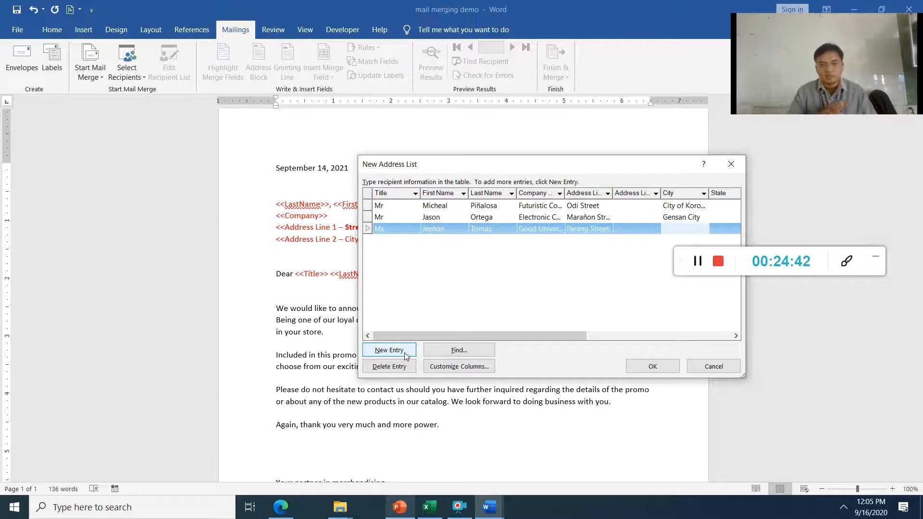
pyautogui.write('vao City')
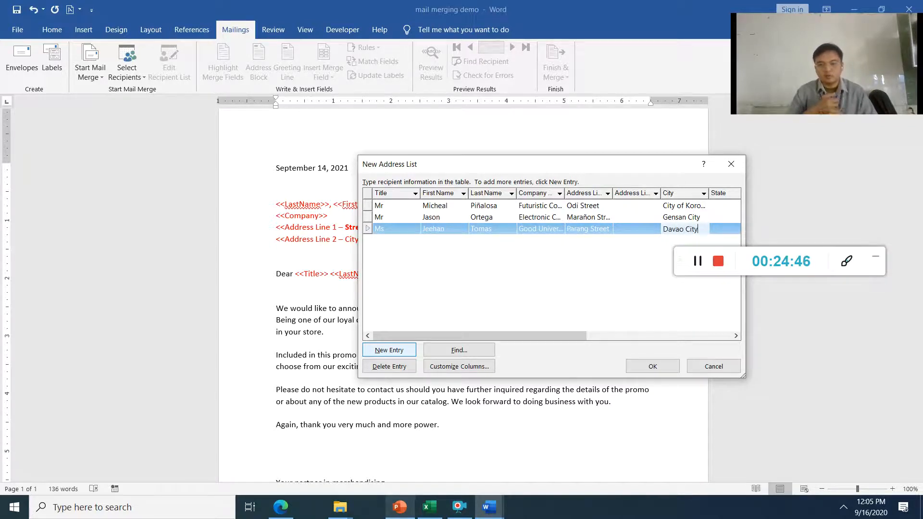
# - Add a fourth recipient titled Ms with names and company 'Good Politics'
pyautogui.click(392, 351)
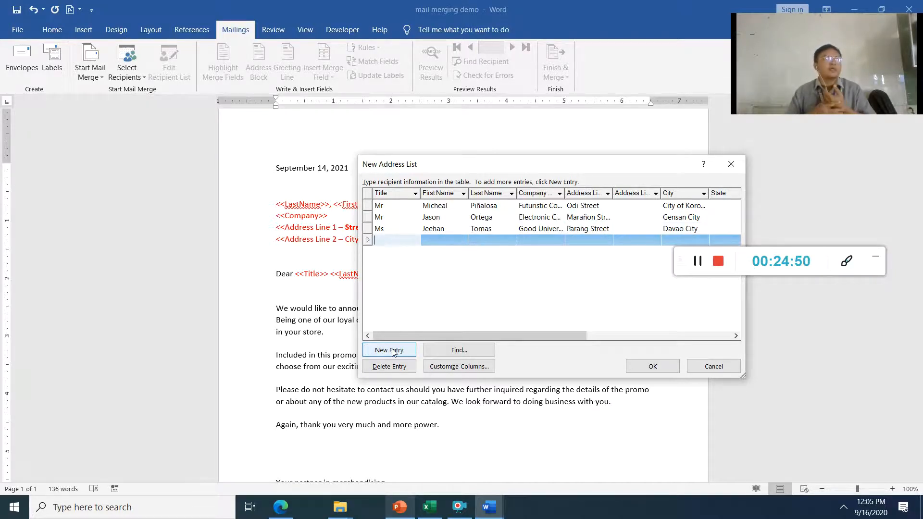
pyautogui.write('Ms')
pyautogui.press('Tab')
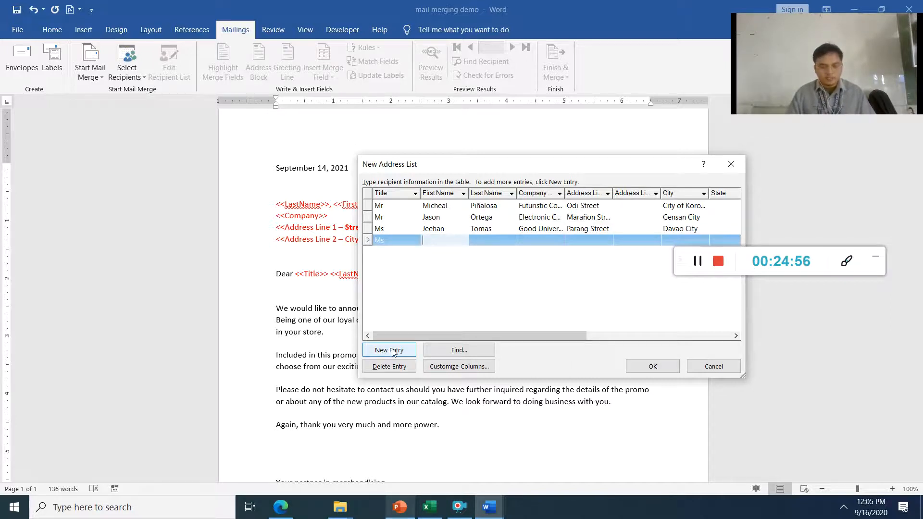
pyautogui.write('Liela')
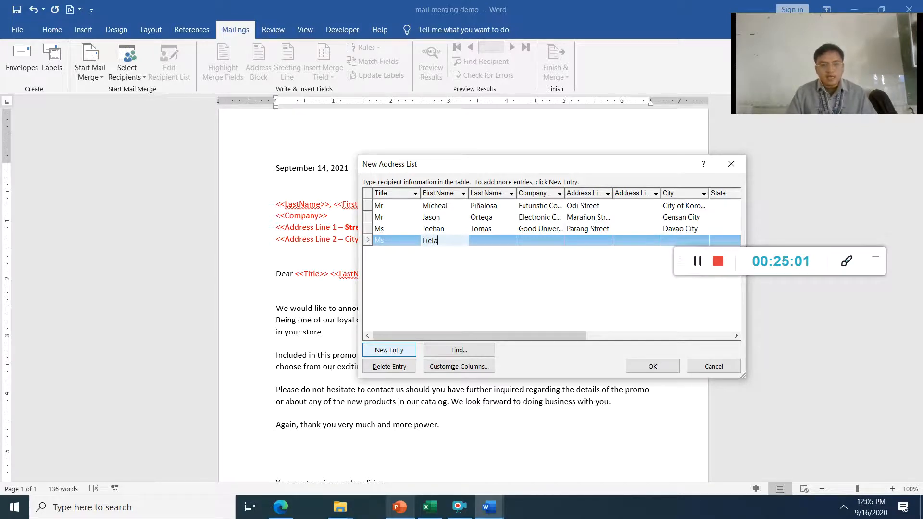
pyautogui.press('Tab')
pyautogui.write('Delima')
pyautogui.press('Tab')
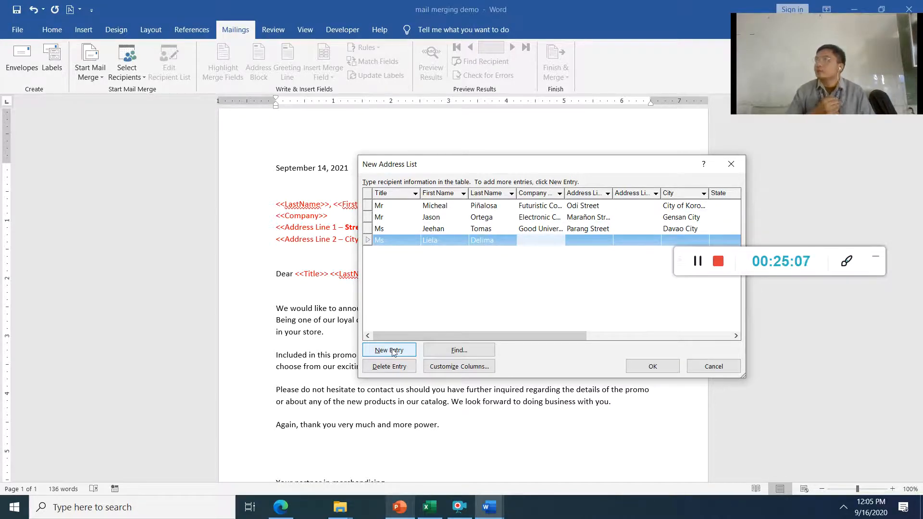
pyautogui.write('Good Politics Cor')
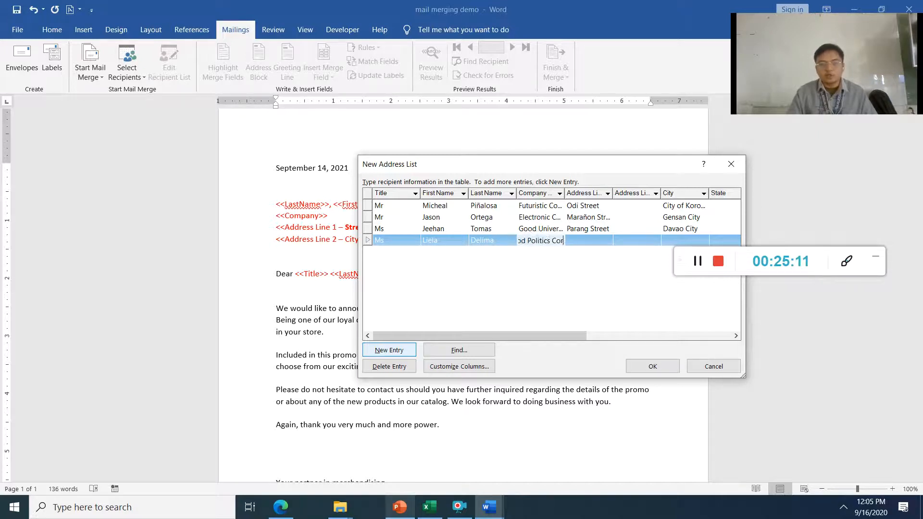
pyautogui.press('Tab')
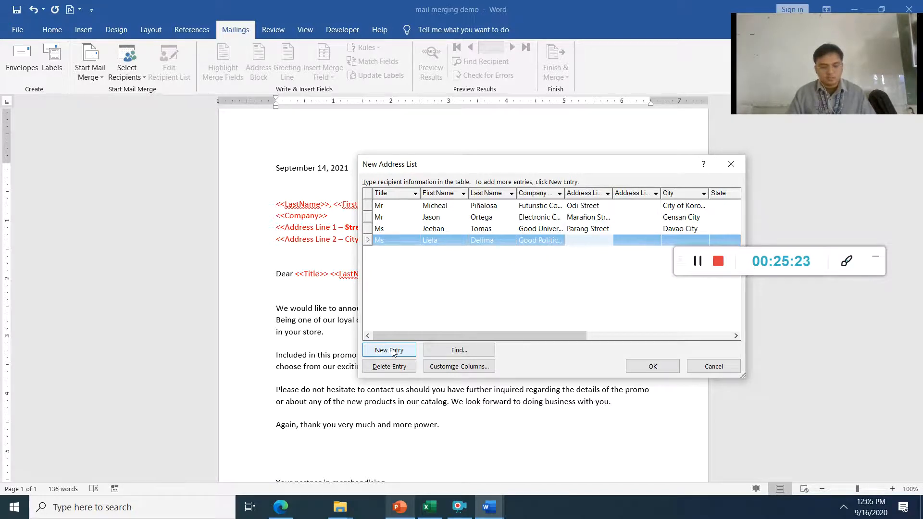
# - Dismiss Sticky Keys, complete the fourth recipient's street and city, and confirm the list
pyautogui.press('shift')
pyautogui.press('shift')
pyautogui.press('shift')
pyautogui.press('shift')
pyautogui.press('shift')
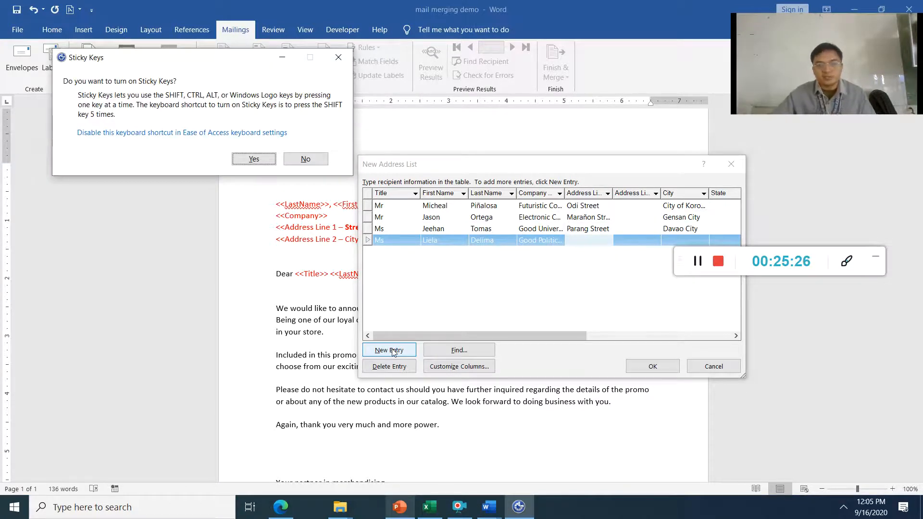
pyautogui.click(283, 56)
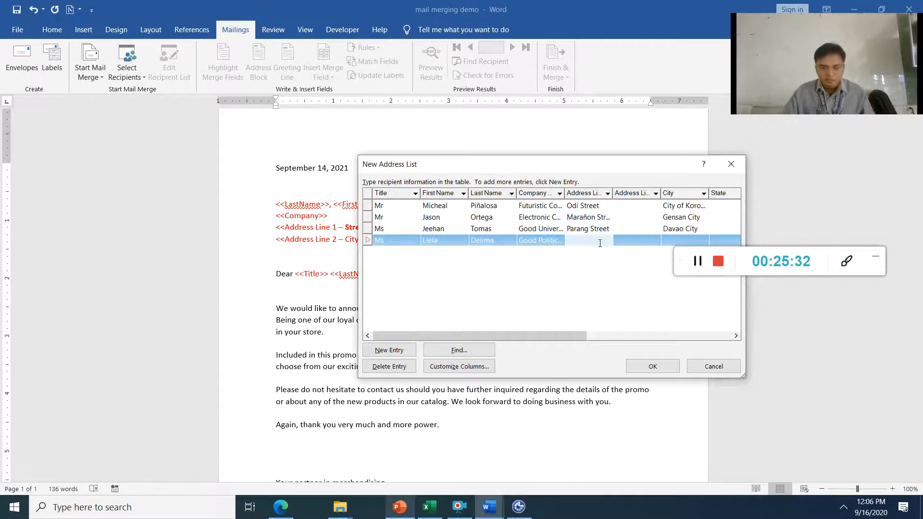
pyautogui.write('tinez S')
pyautogui.press('Tab')
pyautogui.press('Tab')
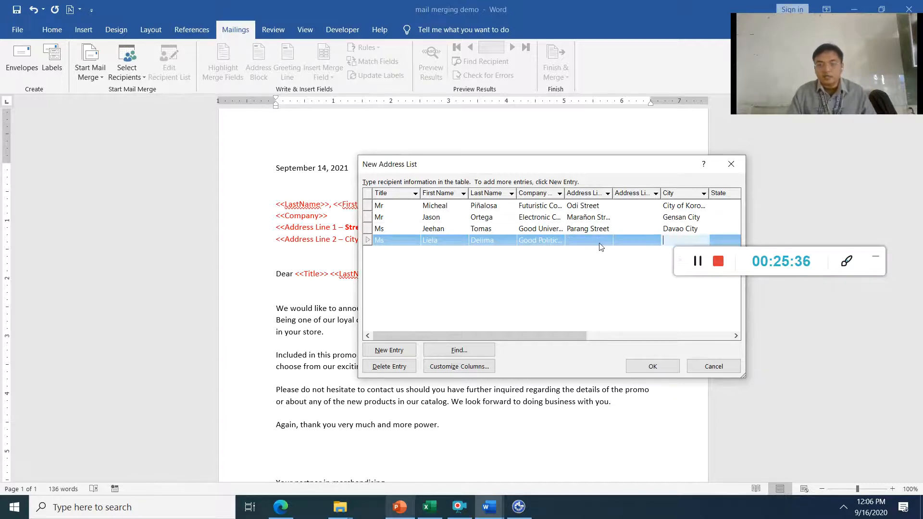
pyautogui.click(604, 241)
pyautogui.write('Martinez Srt')
pyautogui.press('BackSpace')
pyautogui.write('treet')
pyautogui.press('Tab')
pyautogui.press('Tab')
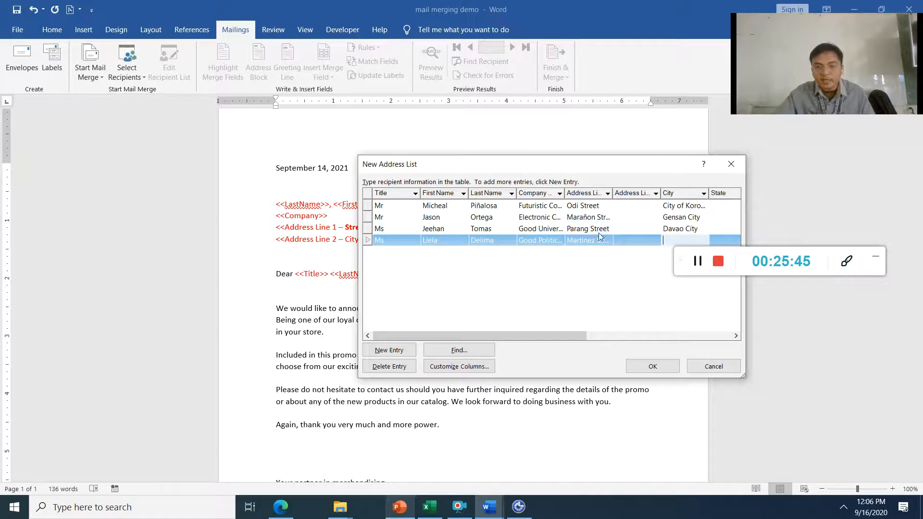
pyautogui.write('Makati City')
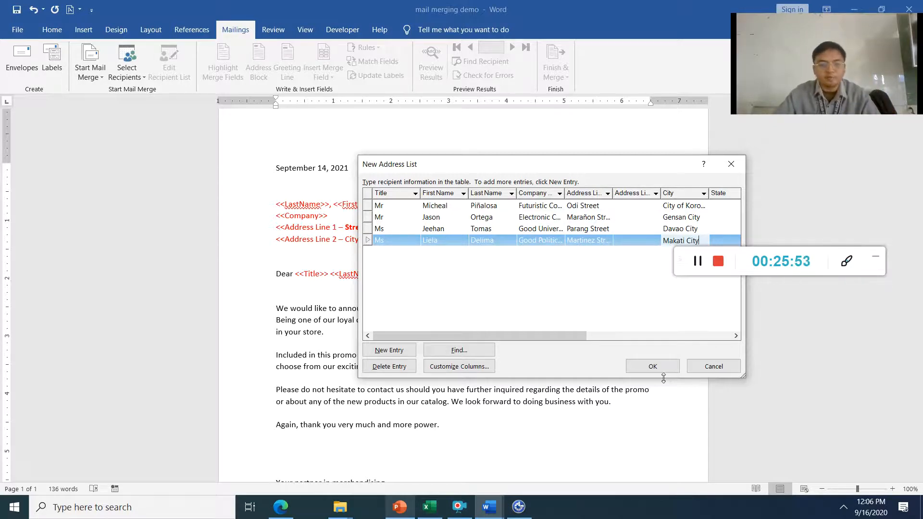
pyautogui.click(652, 368)
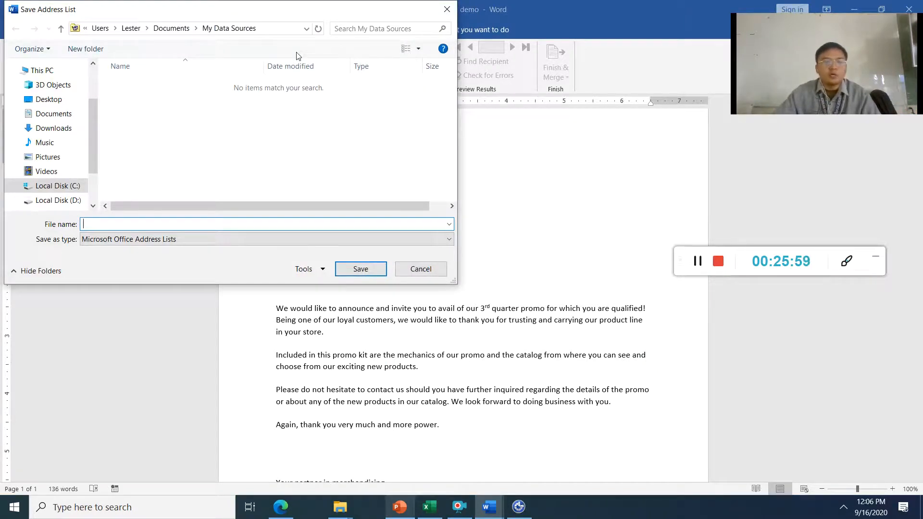
# - Browse to D:\ST.Alexius 2020-2021\EMPTECH\1st Quarter\Lesson 3 Microsoft Office\Part 1 Word\Demo
pyautogui.moveTo(252, 13); pyautogui.dragTo(498, 140)
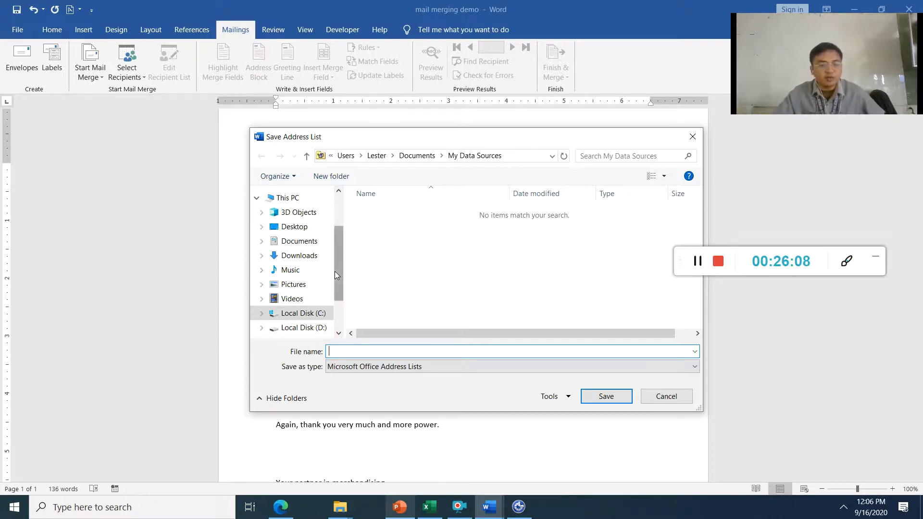
pyautogui.moveTo(336, 271); pyautogui.dragTo(337, 290)
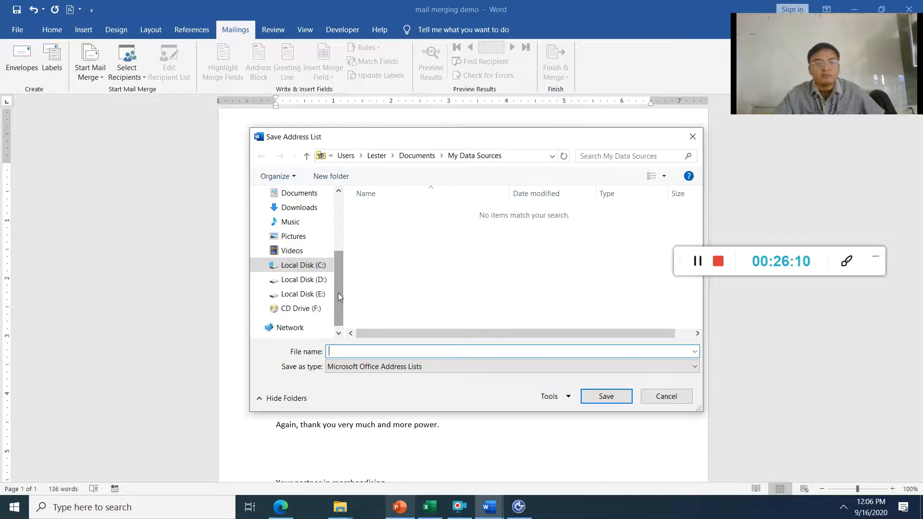
pyautogui.click(304, 285)
pyautogui.scroll(-2, 432, 306)
pyautogui.doubleClick(432, 308)
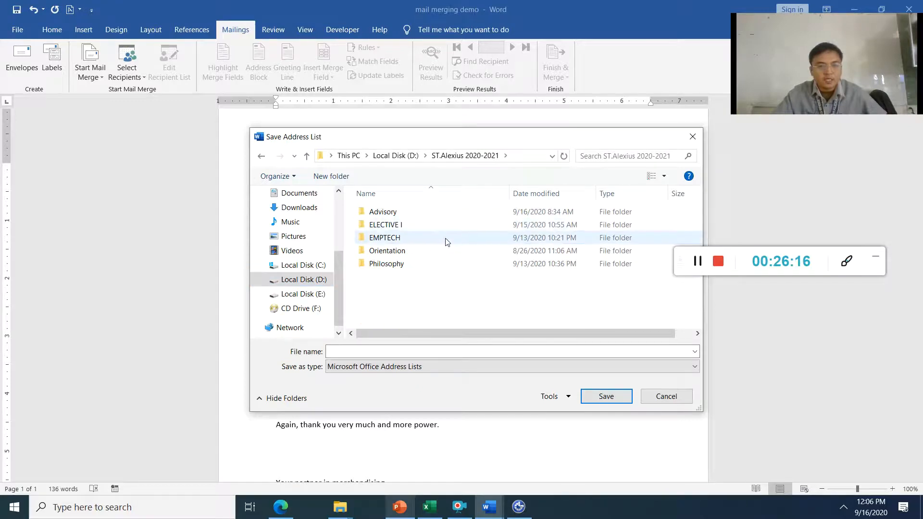
pyautogui.doubleClick(448, 239)
pyautogui.doubleClick(448, 210)
pyautogui.click(522, 241)
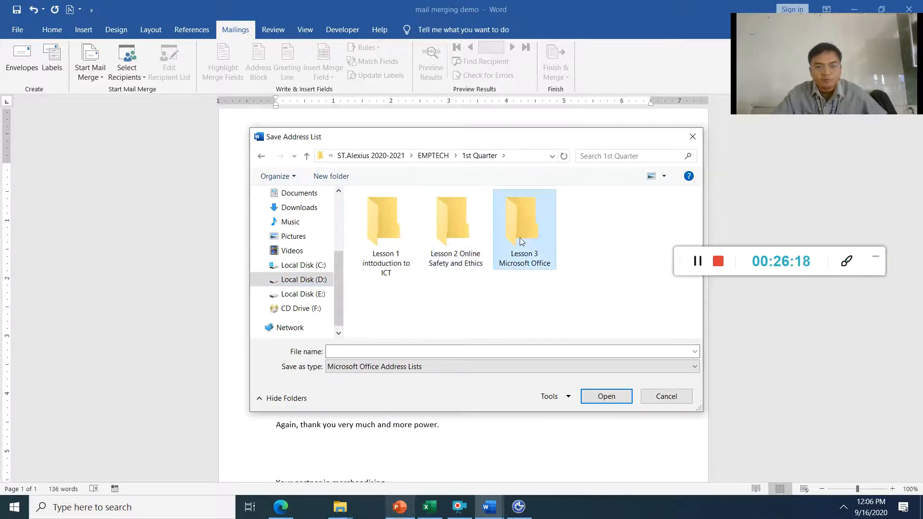
pyautogui.doubleClick(520, 237)
pyautogui.doubleClick(435, 212)
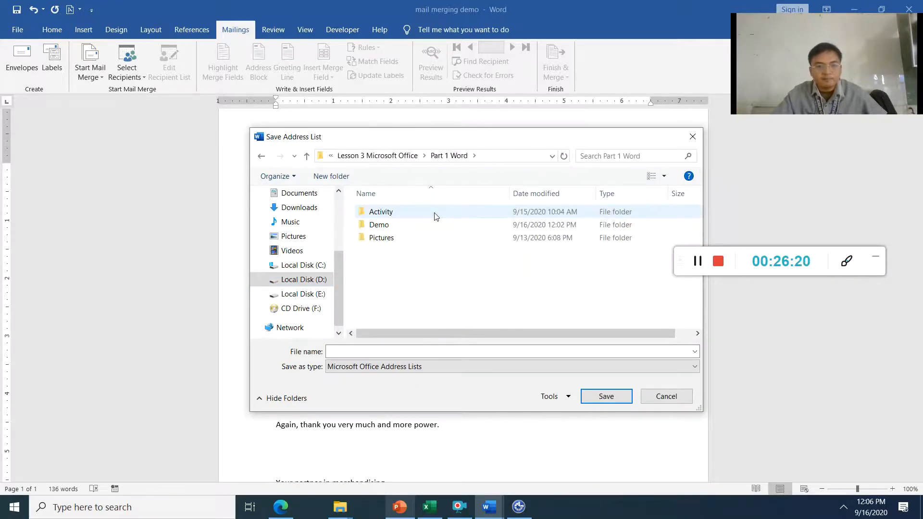
pyautogui.doubleClick(433, 225)
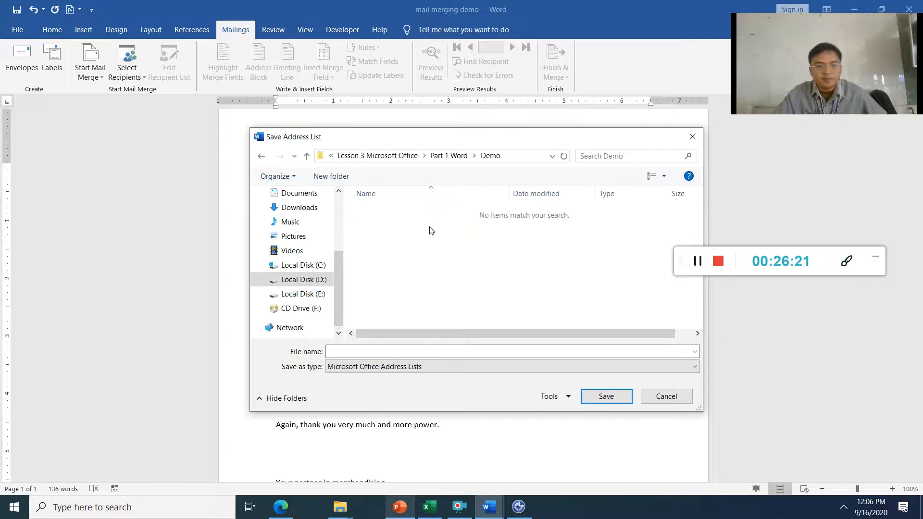
# - Save the address list with the file name 'demo database'
pyautogui.click(481, 356)
pyautogui.write('demo datavba')
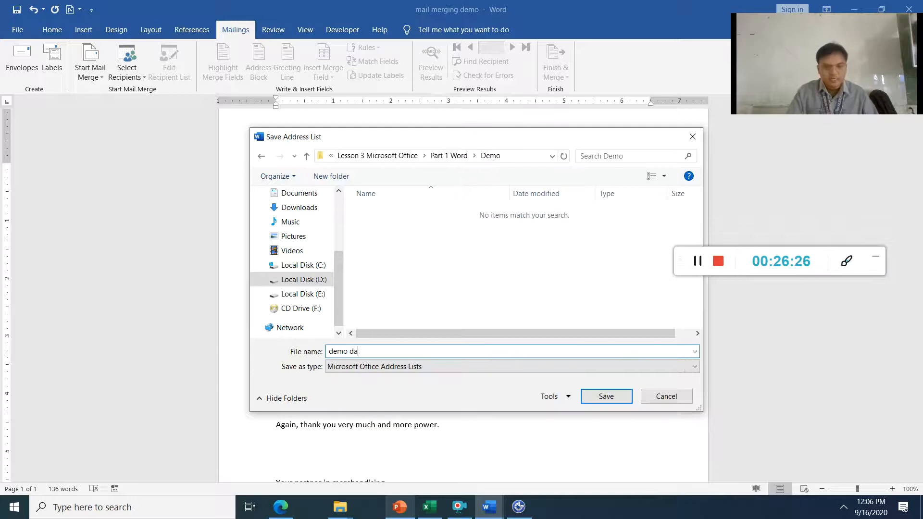
pyautogui.press('BackSpace')
pyautogui.press('BackSpace')
pyautogui.write('abse')
pyautogui.press('Return')
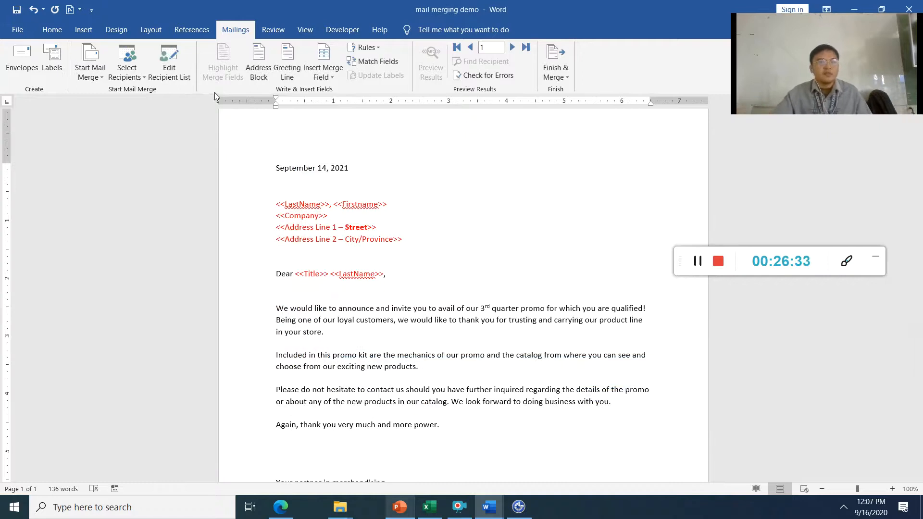
# - Review the four recipients in demo database.mdb via Edit Recipient List and save changes
pyautogui.click(171, 76)
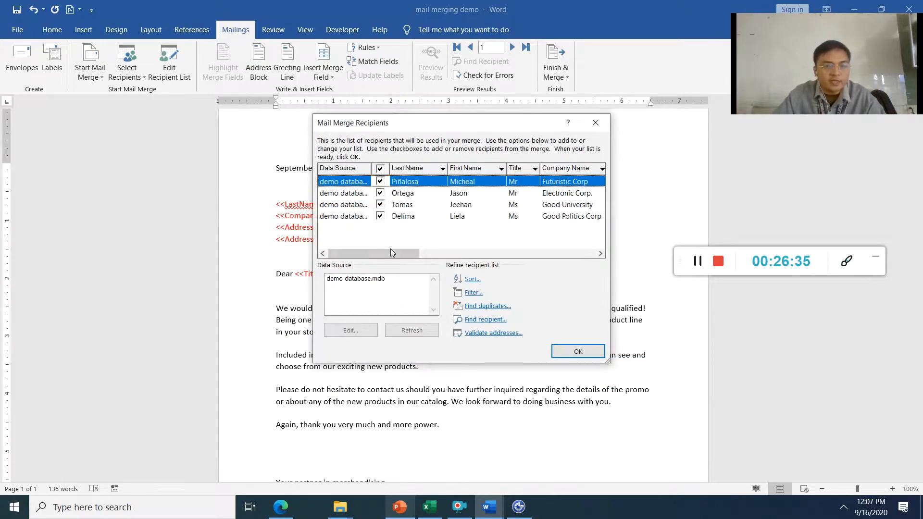
pyautogui.click(579, 352)
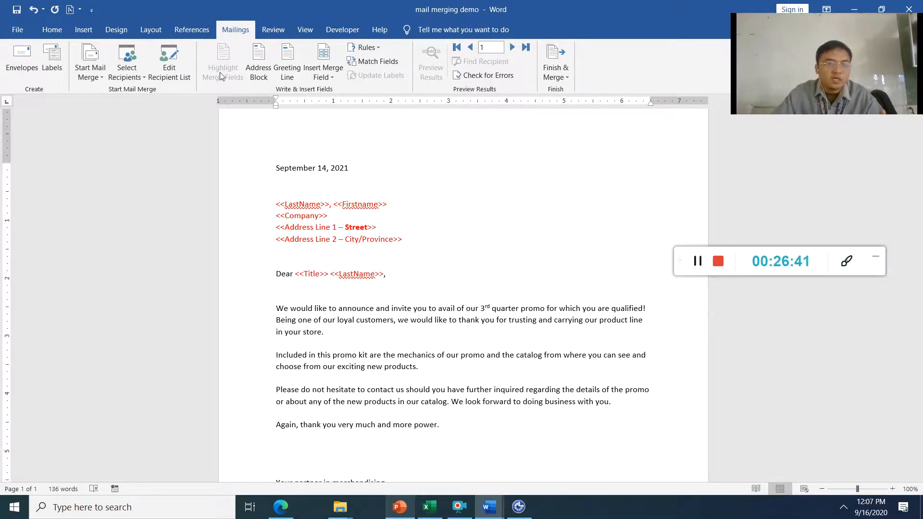
pyautogui.click(188, 65)
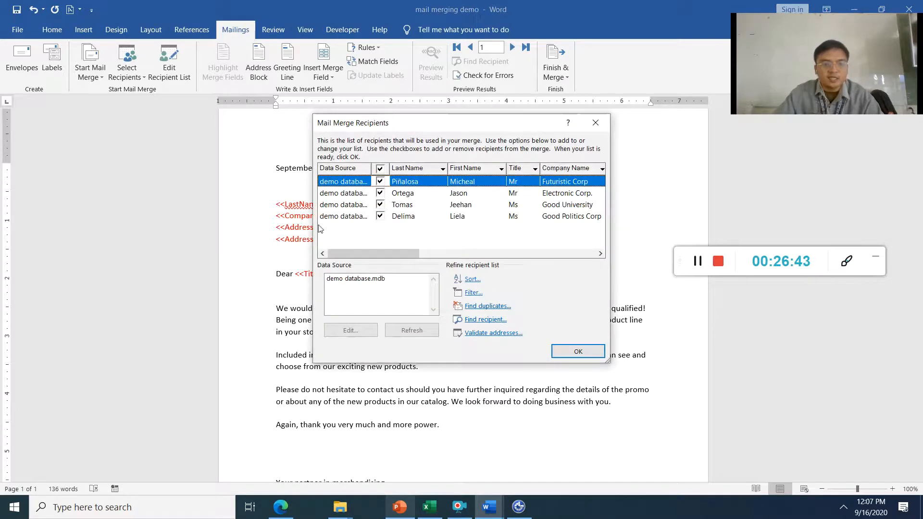
pyautogui.click(358, 279)
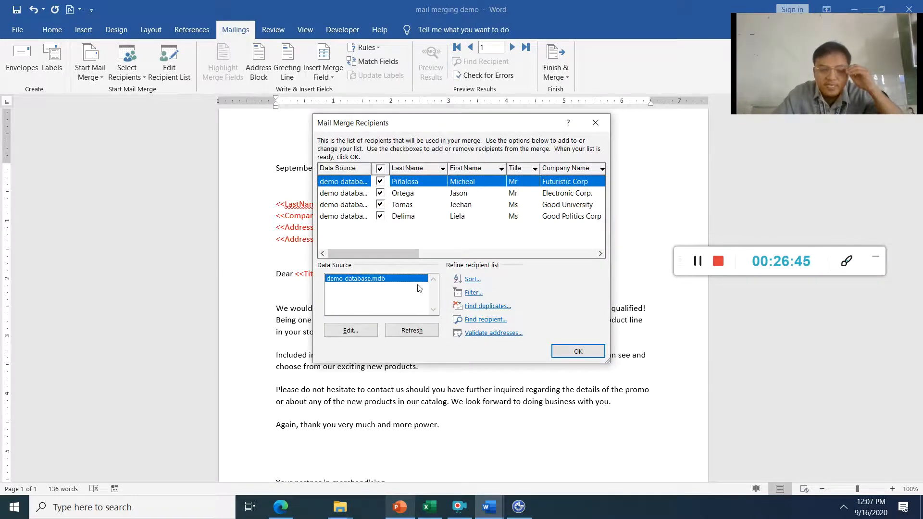
pyautogui.click(340, 335)
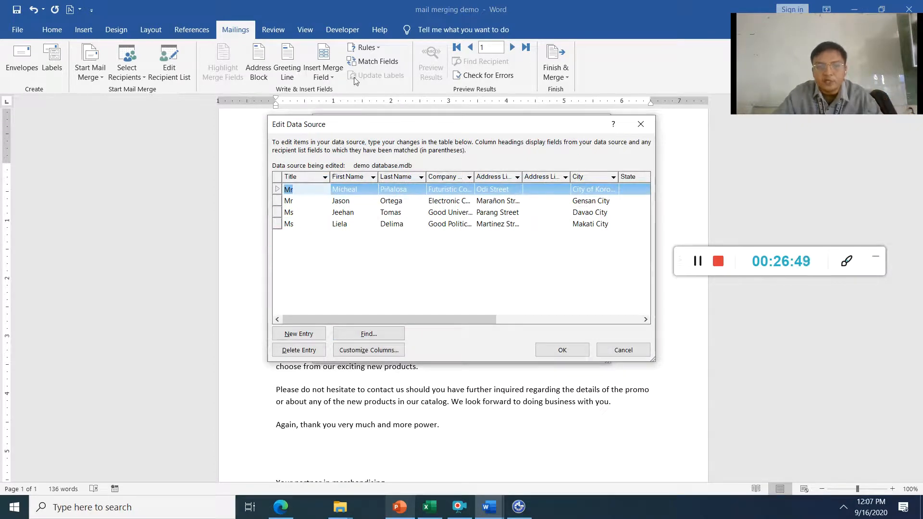
pyautogui.moveTo(382, 131); pyautogui.dragTo(311, 128)
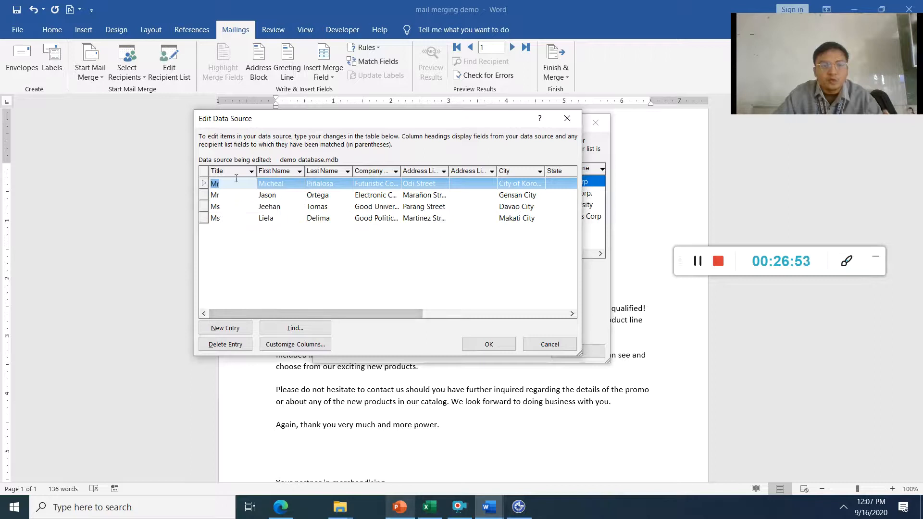
pyautogui.click(470, 344)
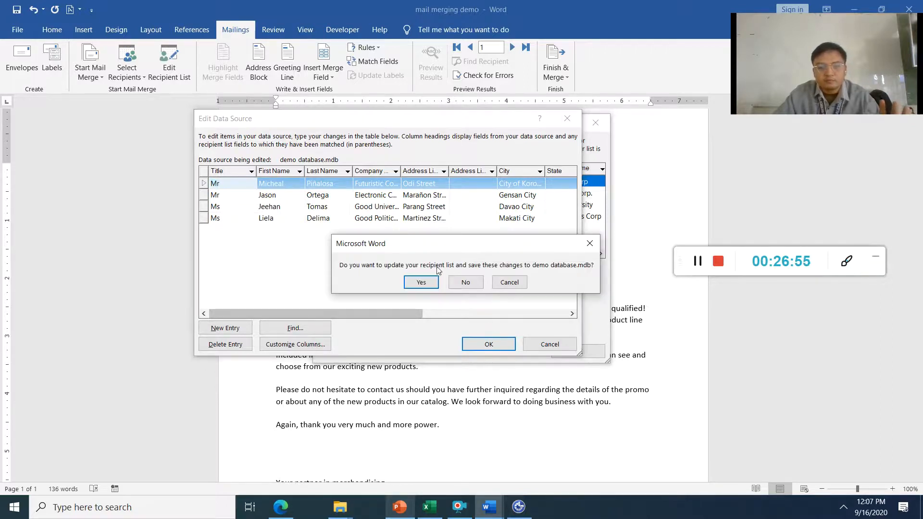
pyautogui.click(422, 282)
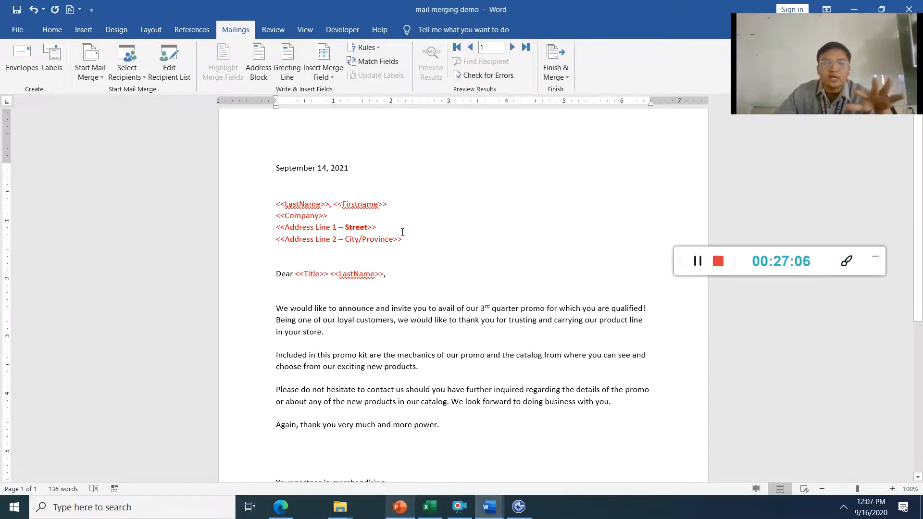
# - Replace the name placeholder line with «Last_Name» «First_Name» merge fields
pyautogui.moveTo(410, 239); pyautogui.dragTo(279, 205)
pyautogui.moveTo(398, 204); pyautogui.dragTo(280, 206)
pyautogui.press('Delete')
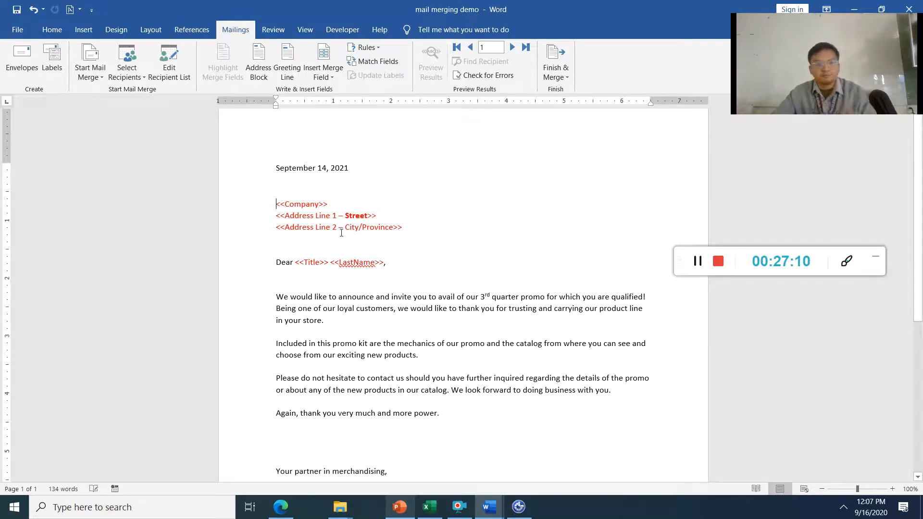
pyautogui.press('Return')
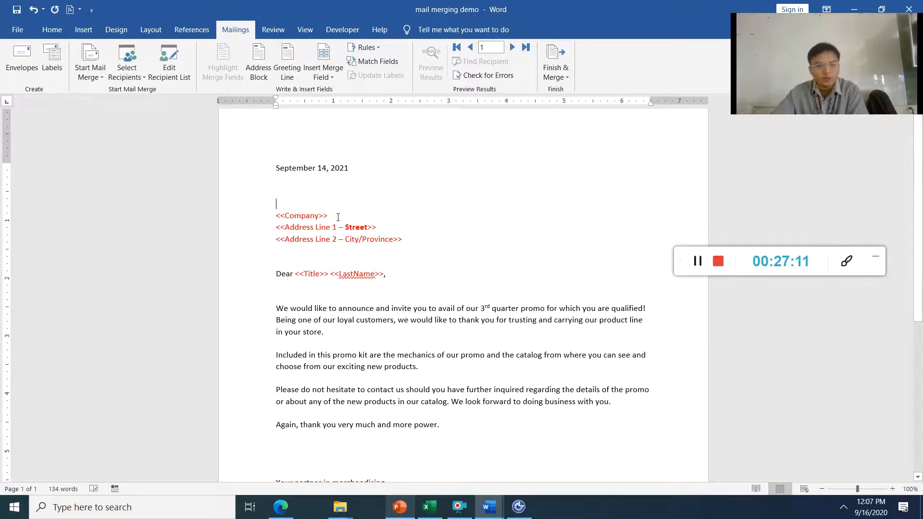
pyautogui.click(327, 74)
pyautogui.click(346, 119)
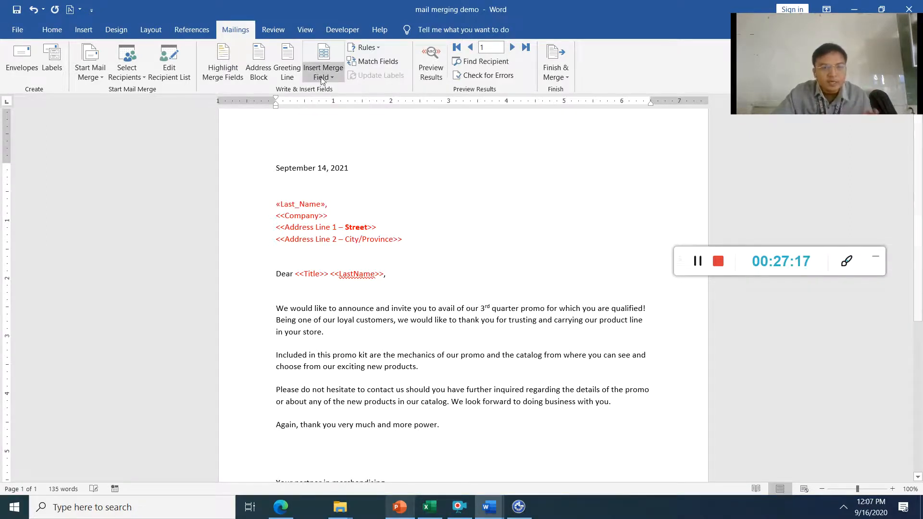
pyautogui.click(320, 75)
pyautogui.click(339, 106)
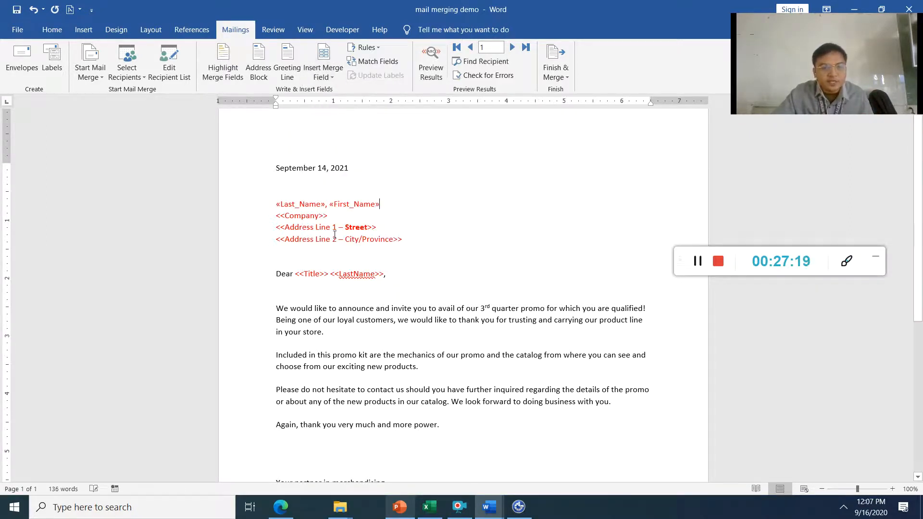
# - Replace the company and address placeholders with Company_Name, Address_Line_1 and City fields
pyautogui.click(337, 214)
pyautogui.press('BackSpace')
pyautogui.press('BackSpace')
pyautogui.press('BackSpace')
pyautogui.press('BackSpace')
pyautogui.press('BackSpace')
pyautogui.press('BackSpace')
pyautogui.press('BackSpace')
pyautogui.press('BackSpace')
pyautogui.press('BackSpace')
pyautogui.press('BackSpace')
pyautogui.press('BackSpace')
pyautogui.click(336, 74)
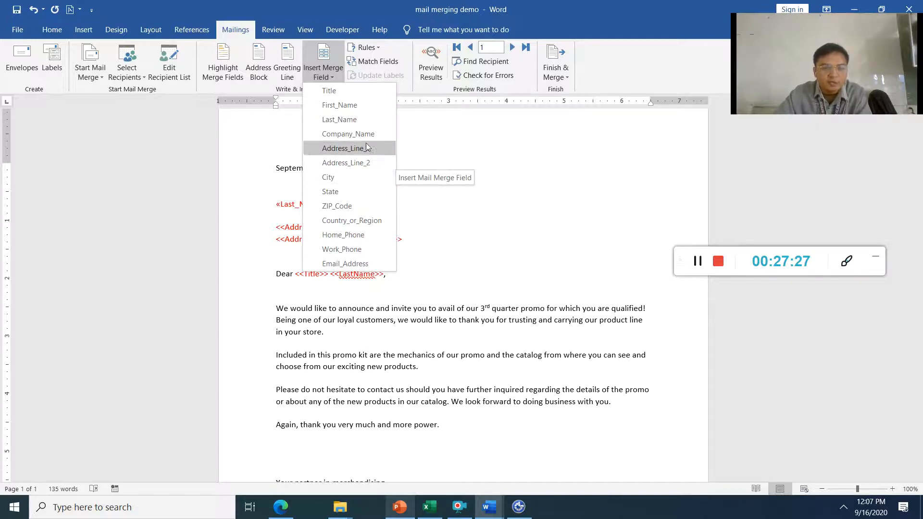
pyautogui.click(346, 134)
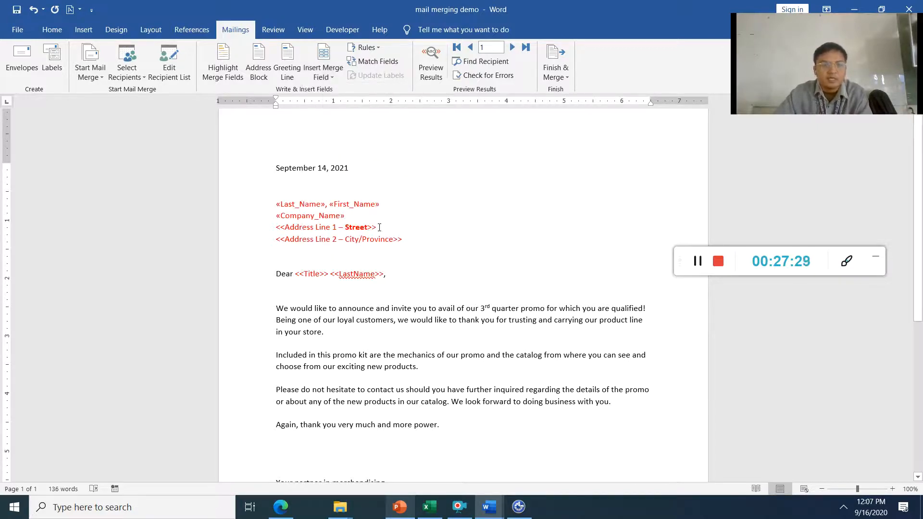
pyautogui.press('BackSpace')
pyautogui.press('BackSpace')
pyautogui.press('BackSpace')
pyautogui.press('BackSpace')
pyautogui.press('BackSpace')
pyautogui.press('BackSpace')
pyautogui.press('BackSpace')
pyautogui.press('BackSpace')
pyautogui.press('BackSpace')
pyautogui.press('BackSpace')
pyautogui.press('BackSpace')
pyautogui.press('BackSpace')
pyautogui.press('BackSpace')
pyautogui.press('BackSpace')
pyautogui.press('BackSpace')
pyautogui.press('BackSpace')
pyautogui.press('BackSpace')
pyautogui.press('BackSpace')
pyautogui.press('BackSpace')
pyautogui.press('BackSpace')
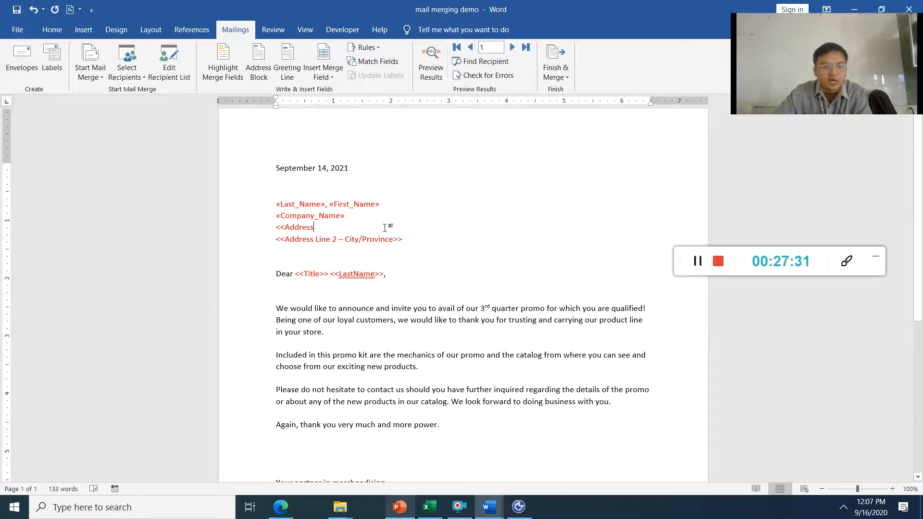
pyautogui.press('BackSpace')
pyautogui.press('BackSpace')
pyautogui.press('BackSpace')
pyautogui.click(320, 73)
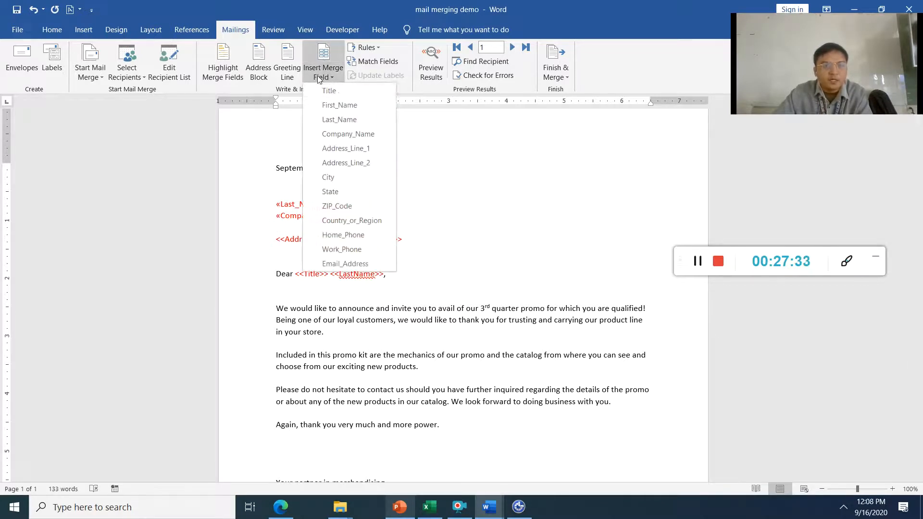
pyautogui.click(372, 149)
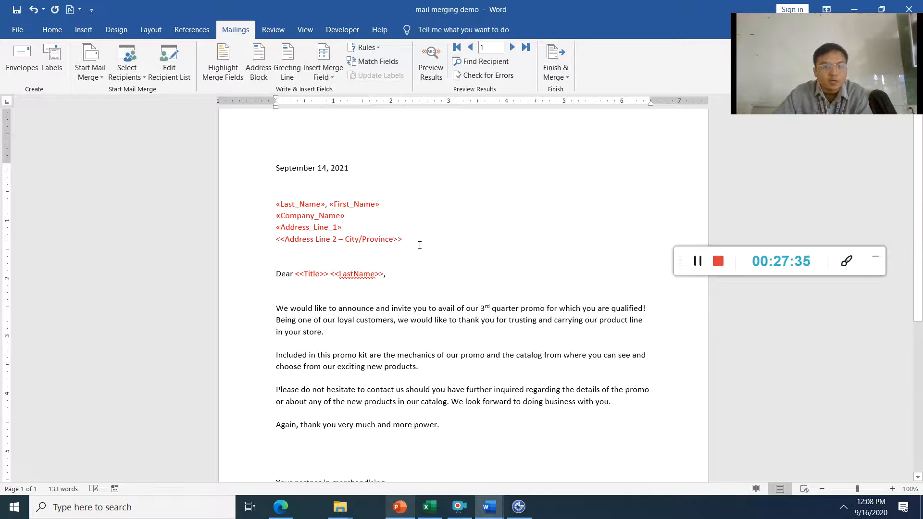
pyautogui.moveTo(412, 241); pyautogui.dragTo(276, 240)
pyautogui.press('BackSpace')
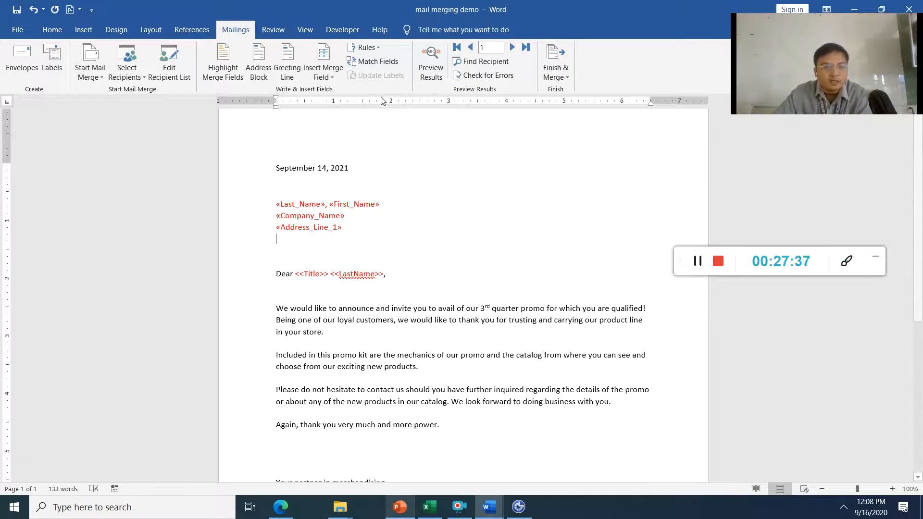
pyautogui.click(332, 77)
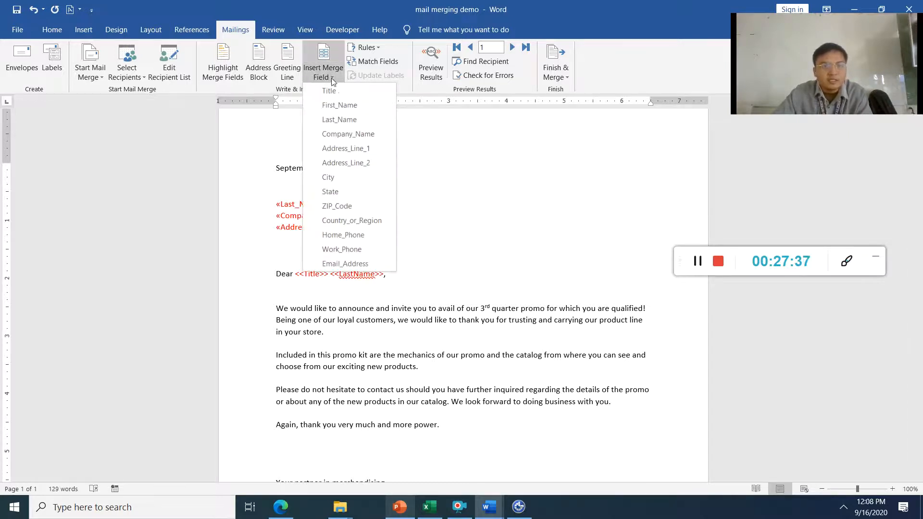
pyautogui.click(383, 178)
# - Change the greeting to 'Dear «Title» «Last_Name»,'
pyautogui.moveTo(390, 278); pyautogui.dragTo(296, 276)
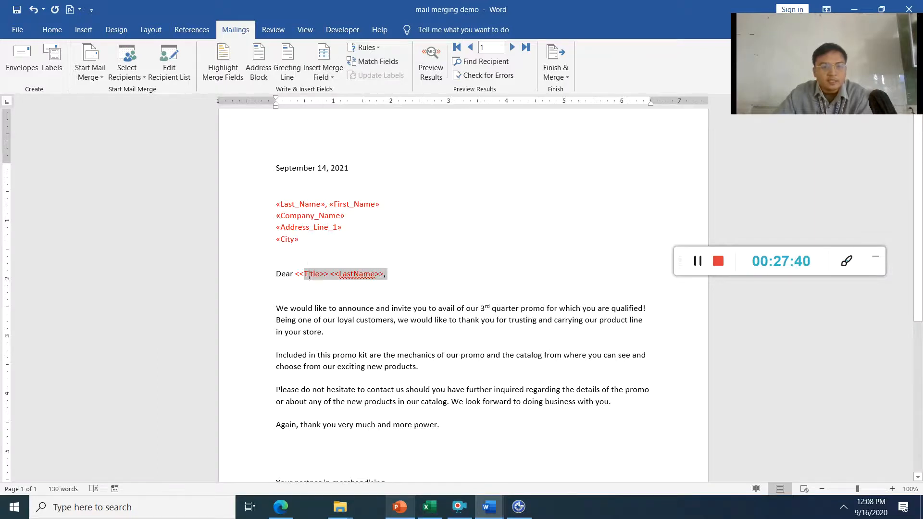
pyautogui.press('BackSpace')
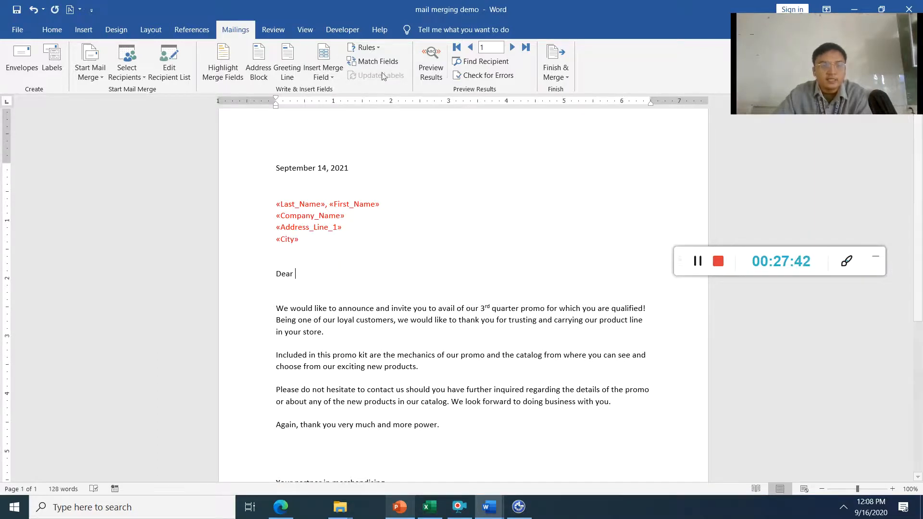
pyautogui.click(333, 74)
pyautogui.click(346, 91)
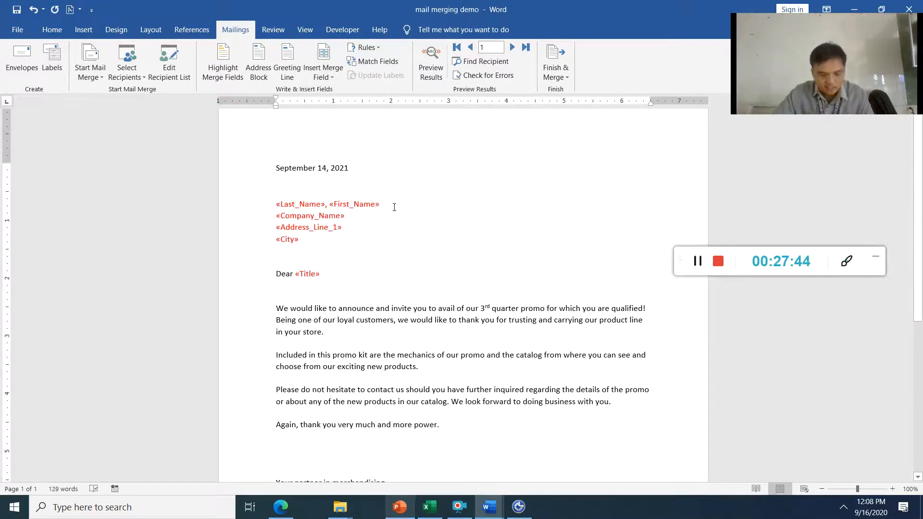
pyautogui.write(',')
pyautogui.click(327, 76)
pyautogui.click(353, 120)
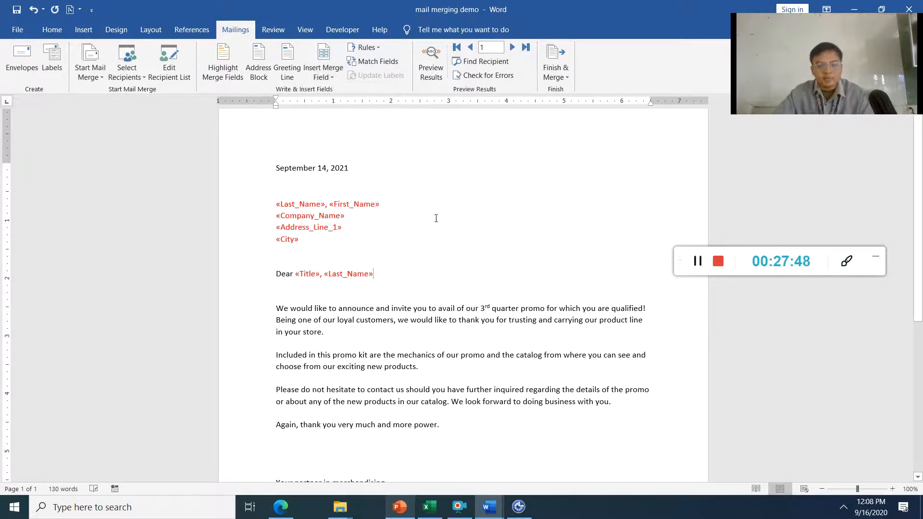
pyautogui.write(',')
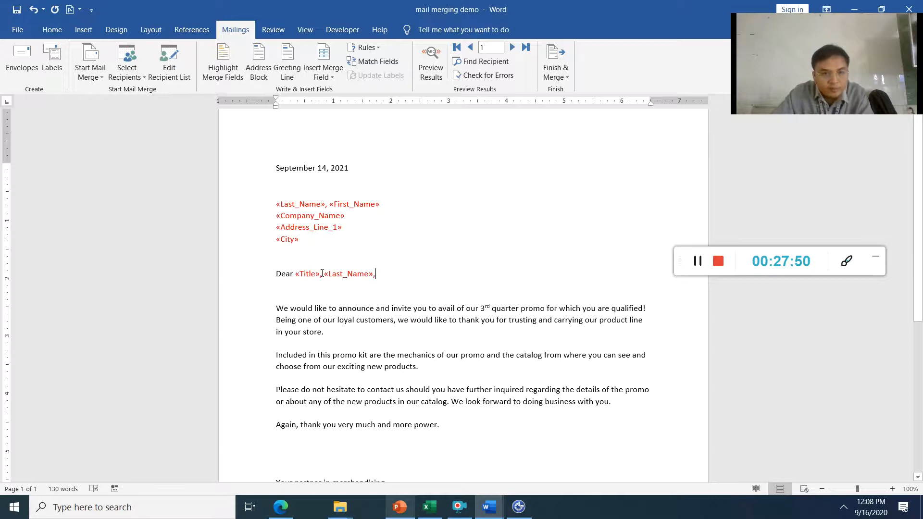
pyautogui.click(322, 273)
pyautogui.press('BackSpace')
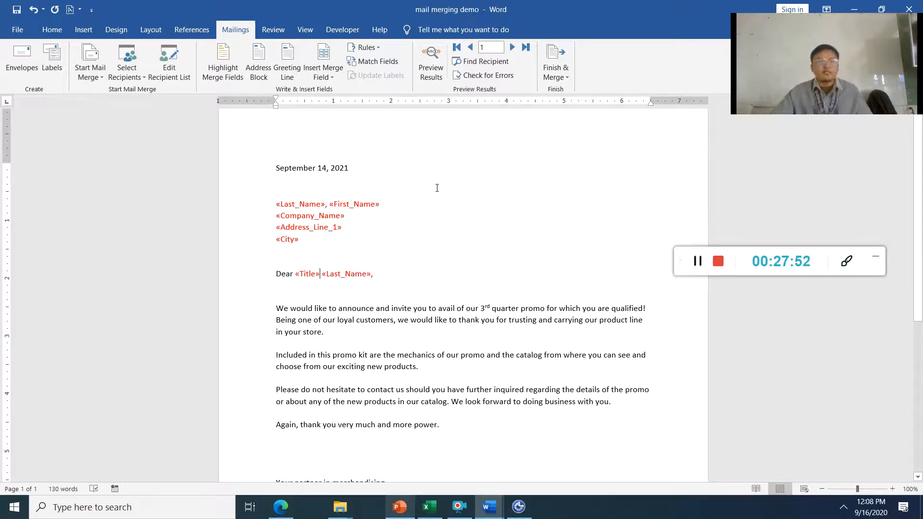
pyautogui.click(430, 72)
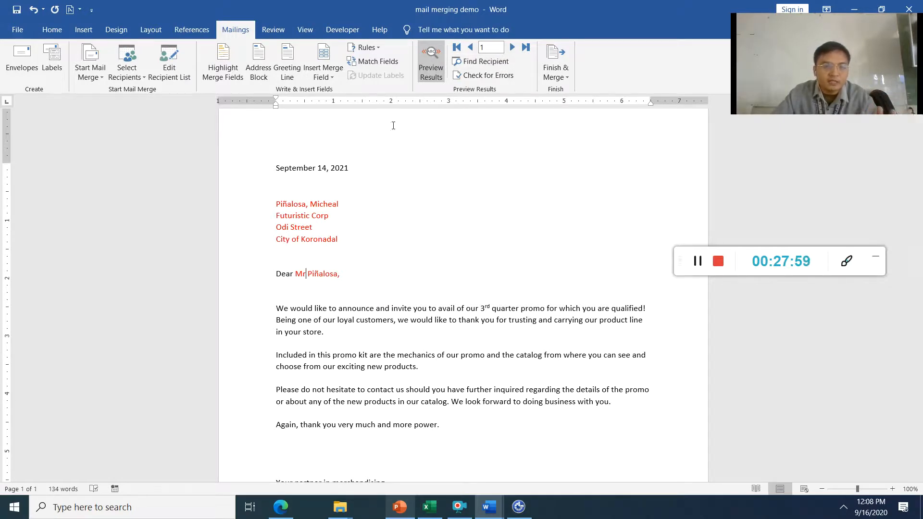
pyautogui.click(514, 47)
pyautogui.click(513, 47)
pyautogui.click(470, 47)
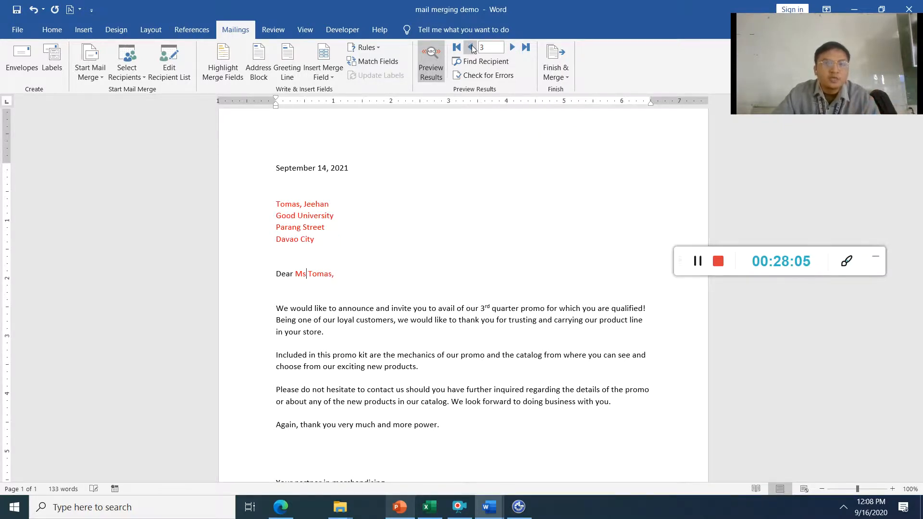
pyautogui.click(547, 67)
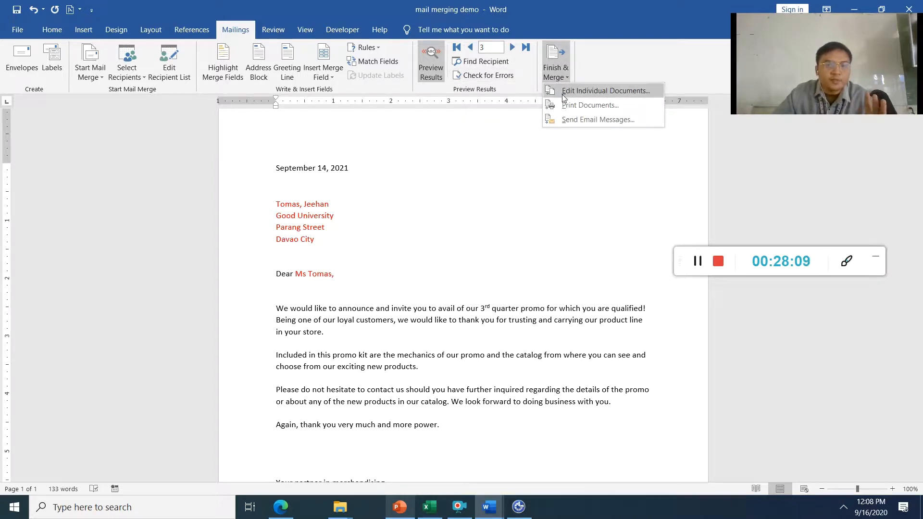
pyautogui.click(575, 120)
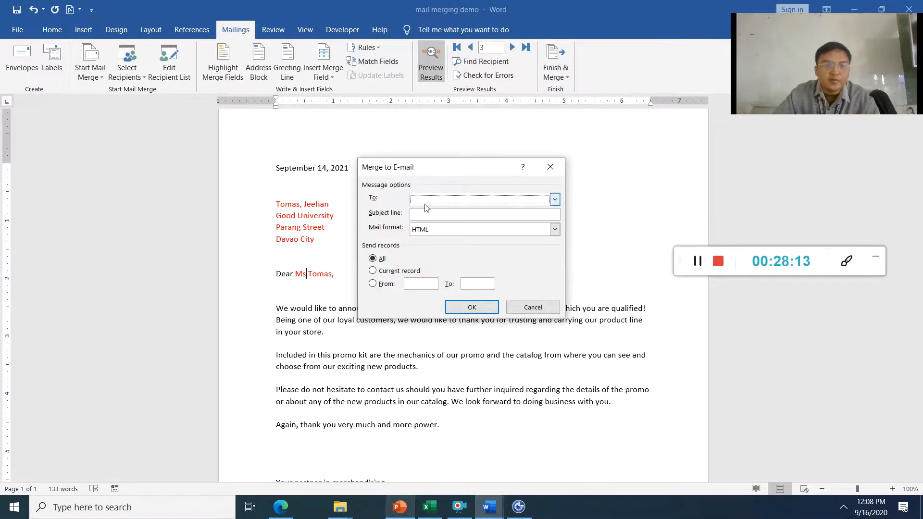
pyautogui.click(531, 309)
pyautogui.click(560, 70)
pyautogui.click(584, 106)
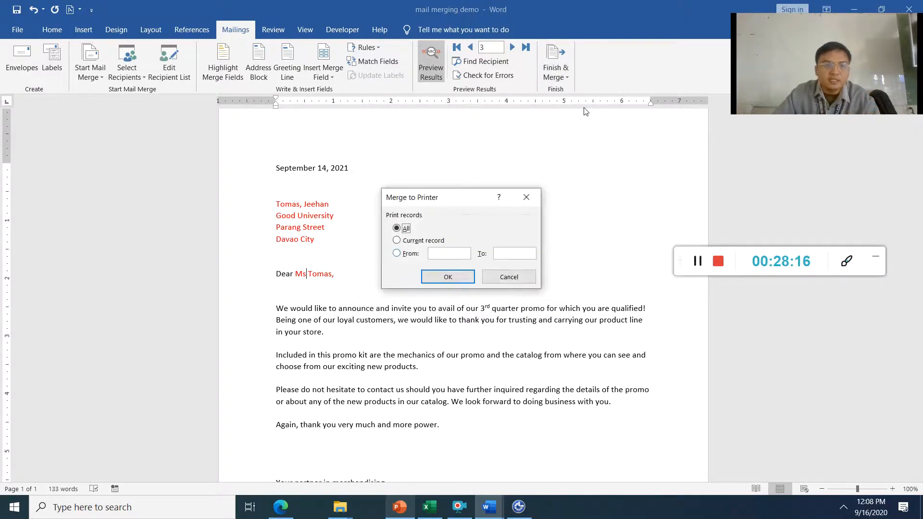
pyautogui.click(407, 253)
pyautogui.write('1')
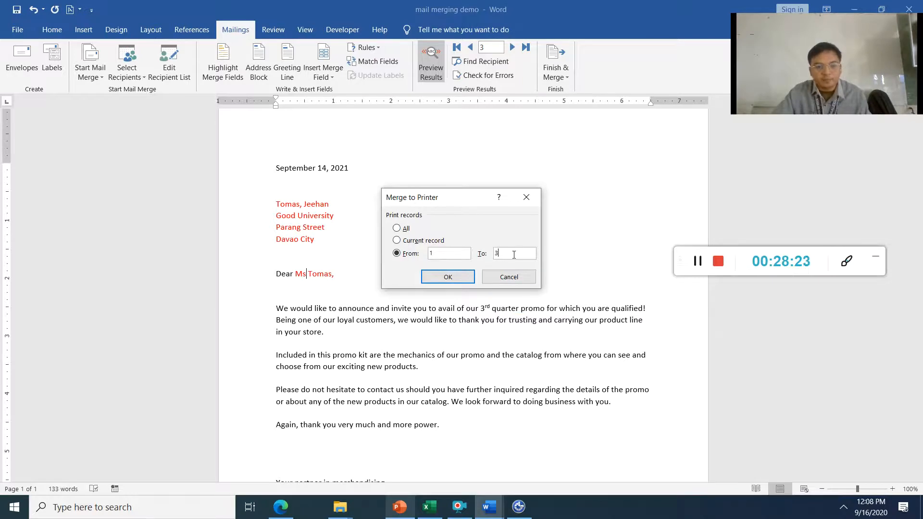
pyautogui.click(506, 278)
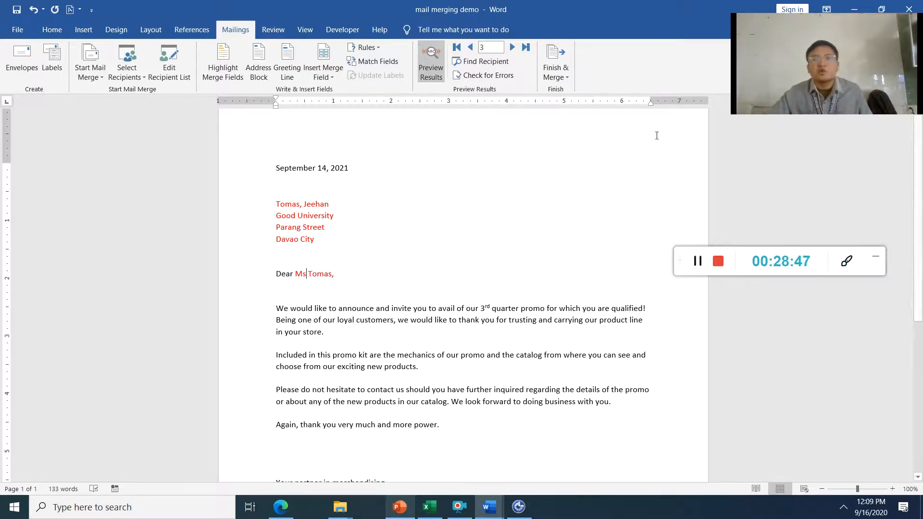
pyautogui.click(855, 9)
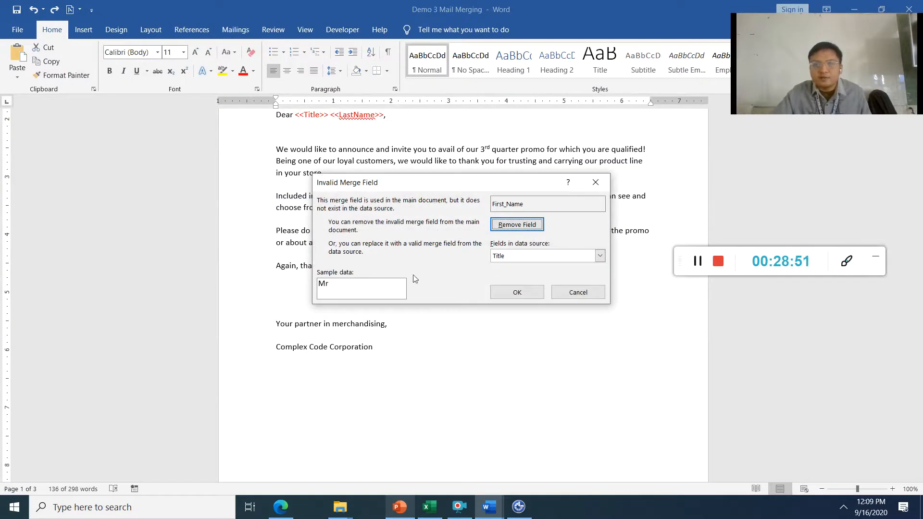
# - Dismiss the invalid merge field warnings and close Demo 3 Mail Merging without saving
pyautogui.click(517, 292)
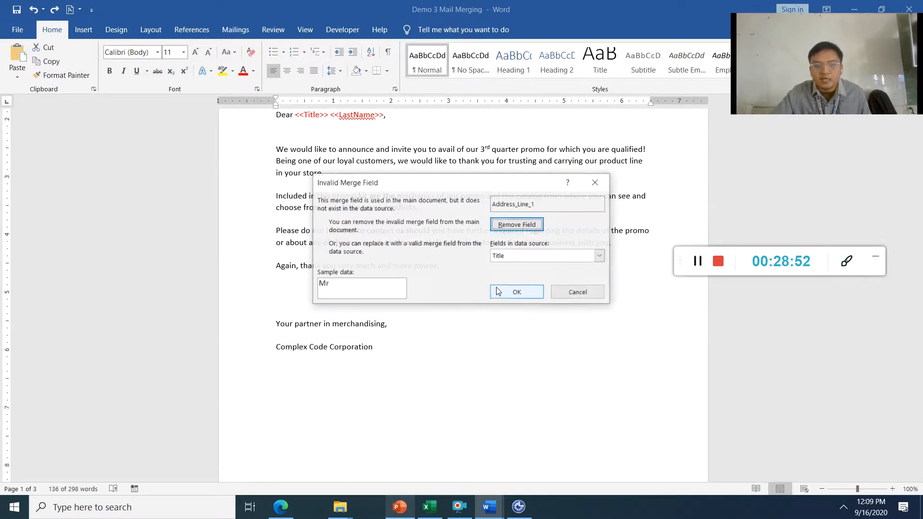
pyautogui.click(525, 292)
pyautogui.click(901, 8)
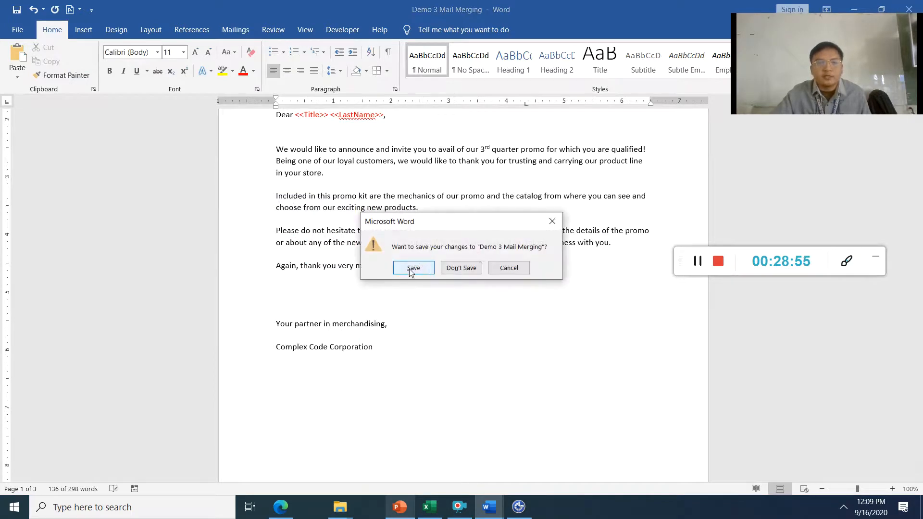
pyautogui.click(450, 268)
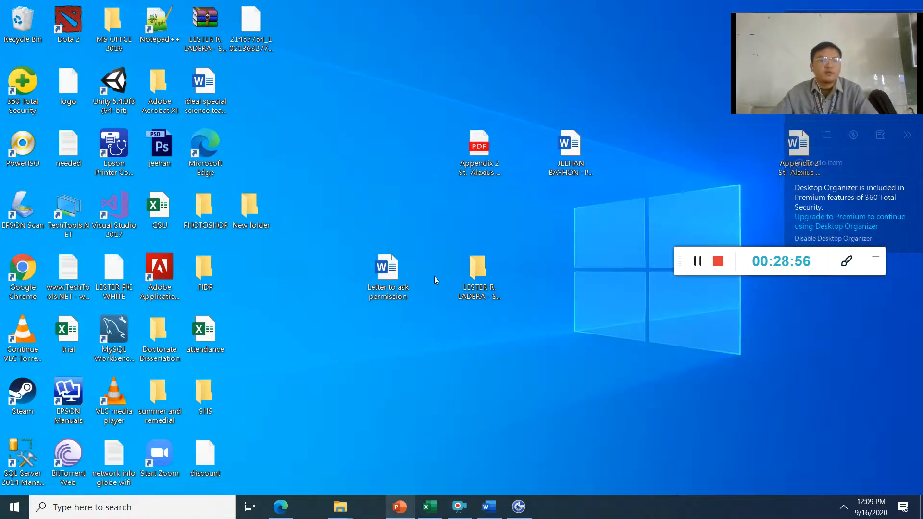
# - Bring up the Demo folder in File Explorer and select the Database for Mail Merging workbook
pyautogui.click(340, 507)
pyautogui.click(365, 459)
pyautogui.moveTo(339, 506)
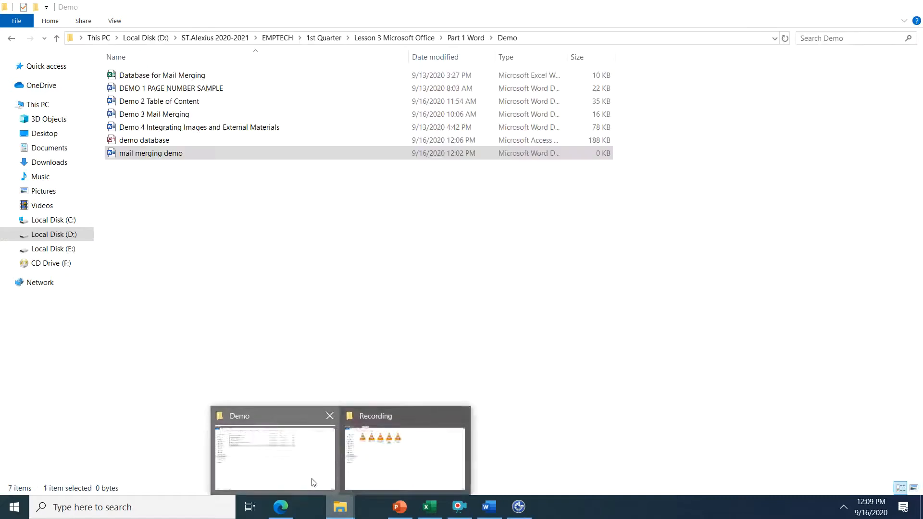
pyautogui.click(303, 481)
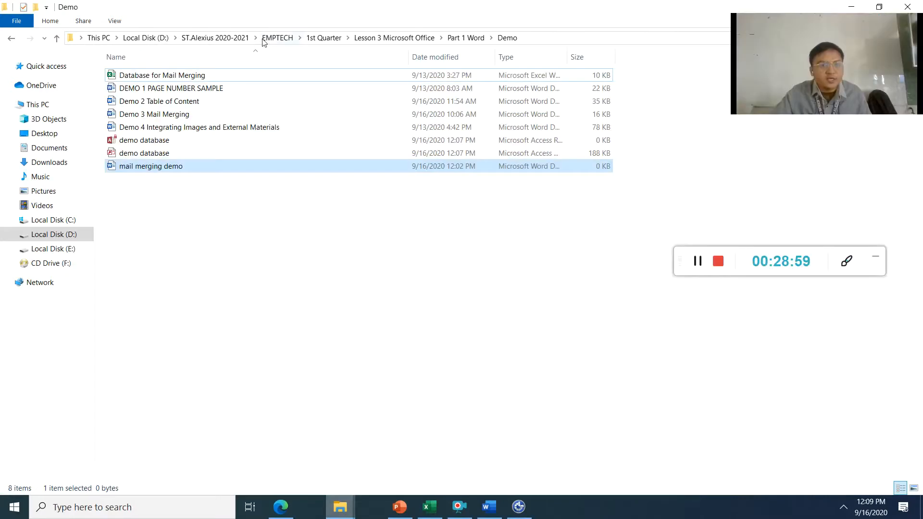
pyautogui.click(225, 78)
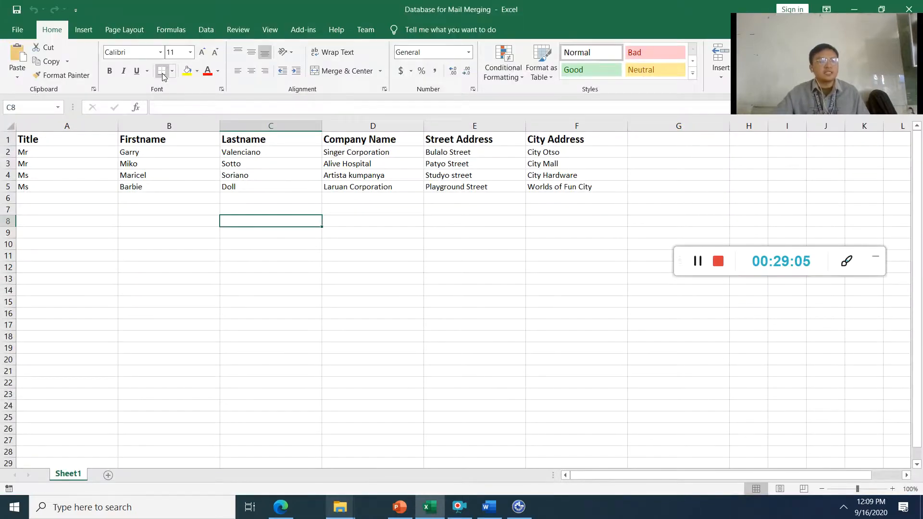
pyautogui.moveTo(546, 188); pyautogui.dragTo(78, 155)
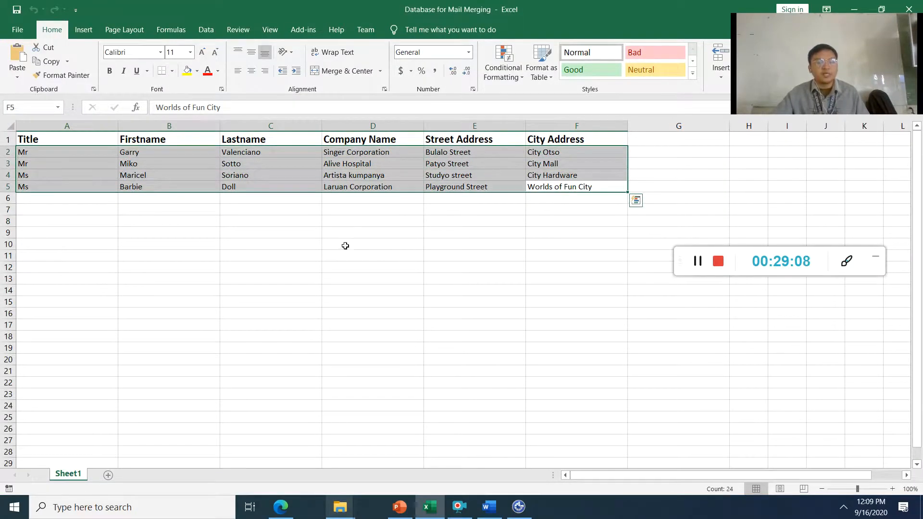
pyautogui.click(41, 139)
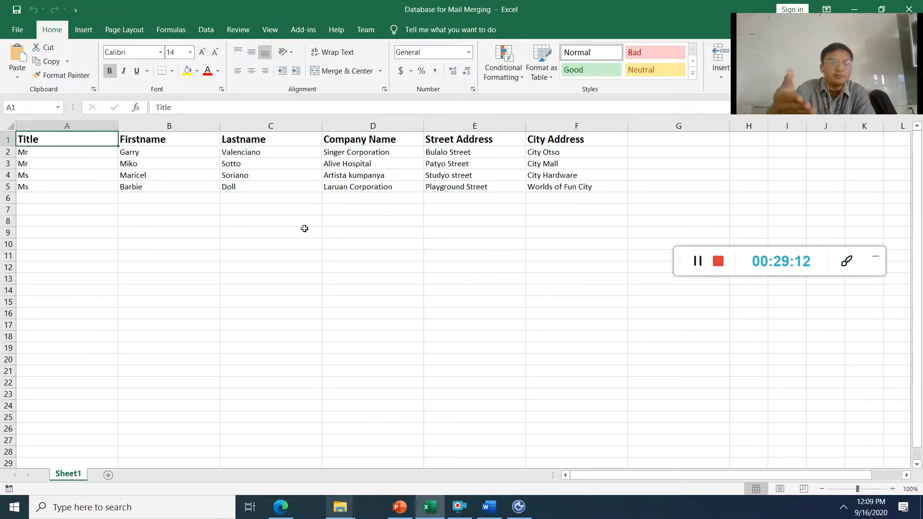
pyautogui.press('Right')
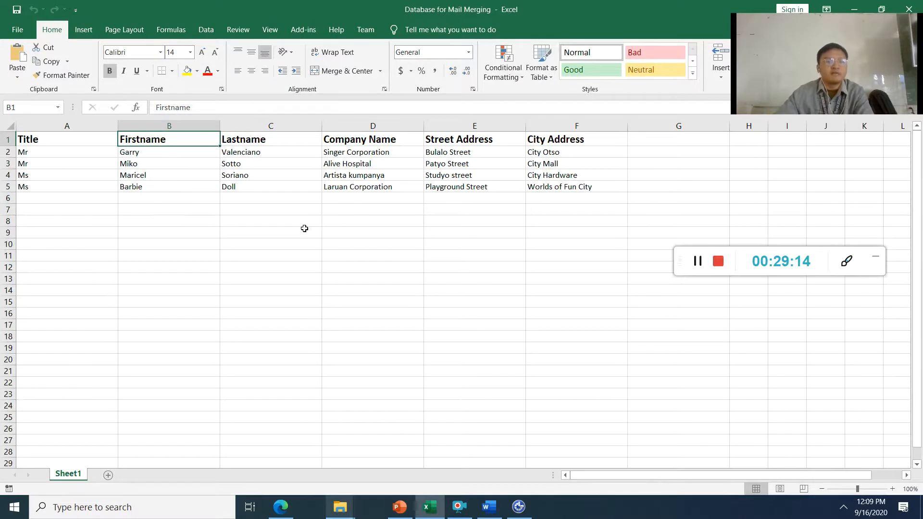
pyautogui.press('Right')
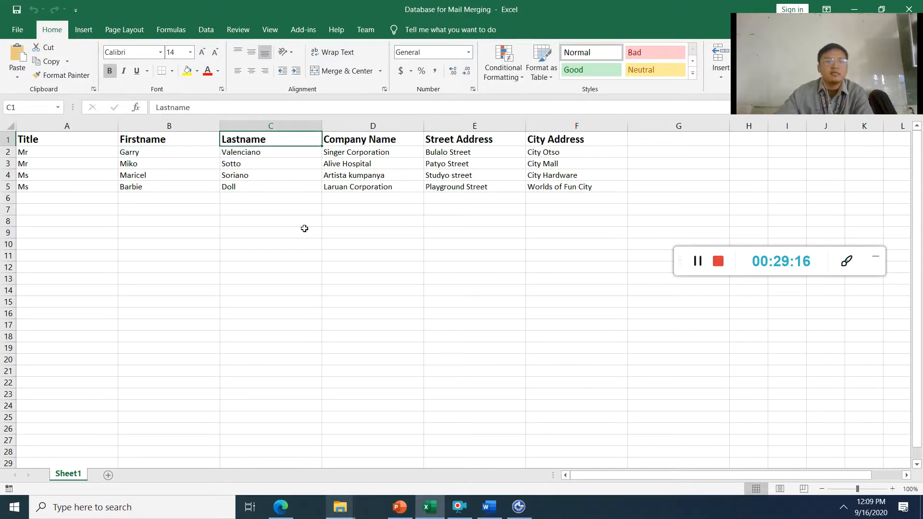
pyautogui.press('Right')
pyautogui.press('Right')
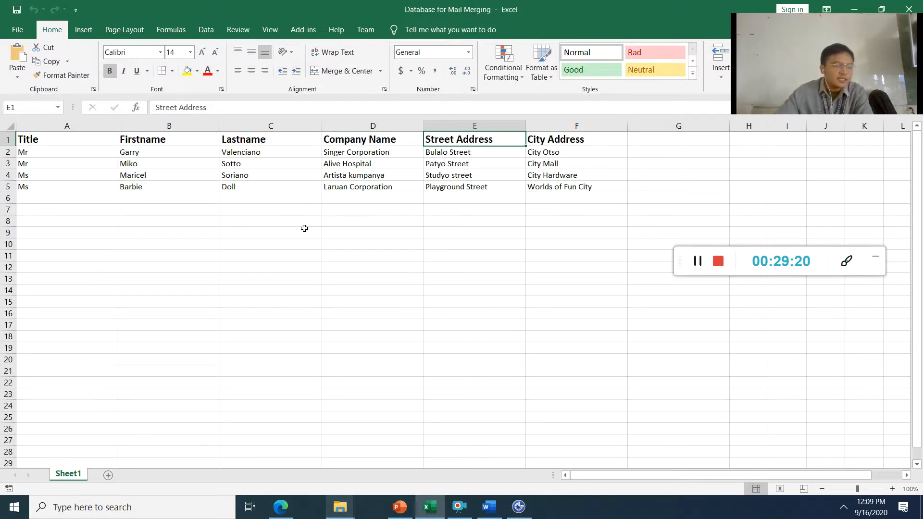
pyautogui.press('Right')
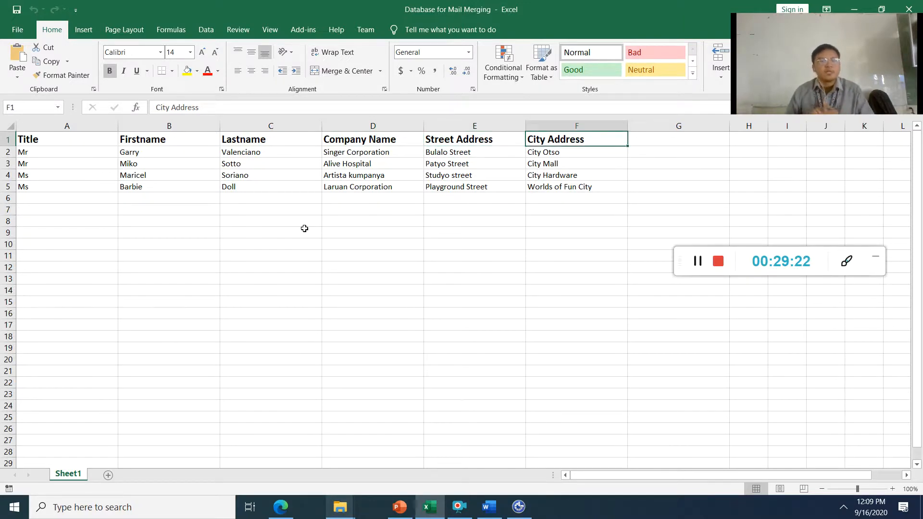
pyautogui.hotkey('shift', 'Left')
pyautogui.hotkey('shift', 'Left')
pyautogui.hotkey('shift', 'Left')
pyautogui.hotkey('shift', 'Left')
pyautogui.hotkey('shift', 'Left')
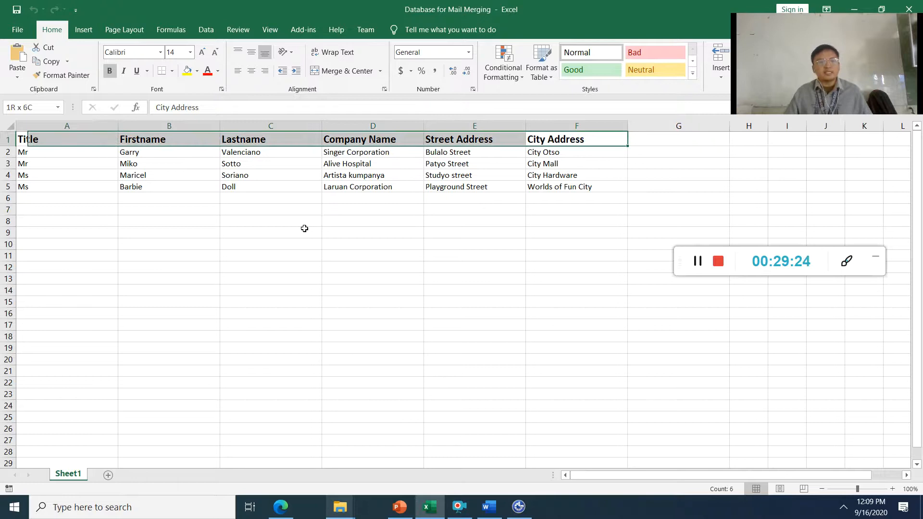
pyautogui.hotkey('shift', 'Down')
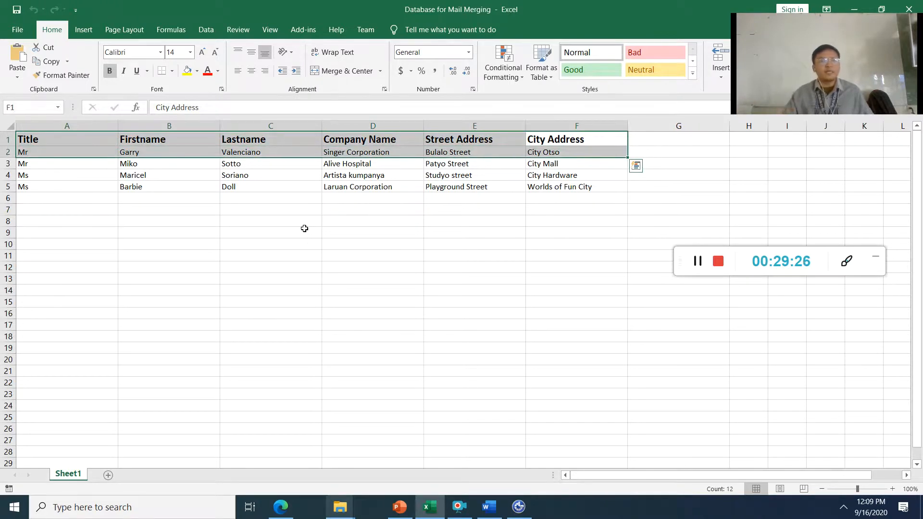
pyautogui.click(853, 7)
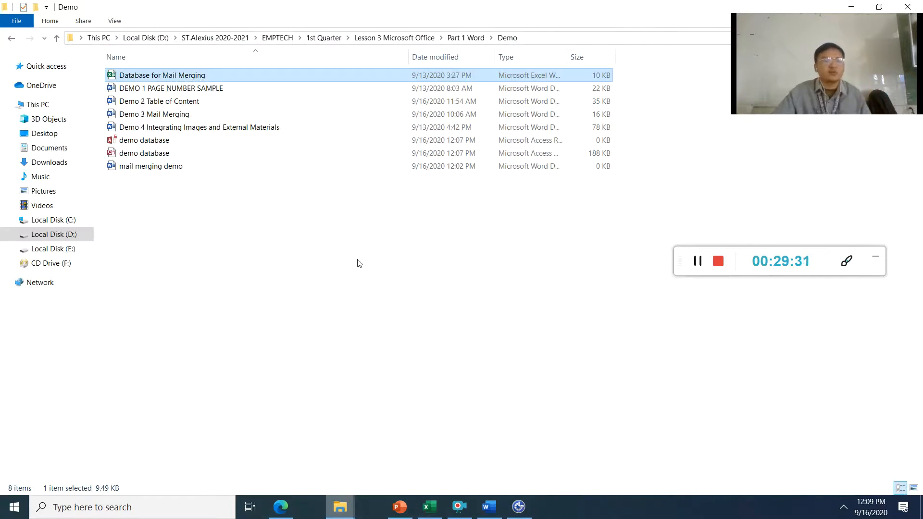
# - Add a new Microsoft Word Document in the Demo folder and name it 'ms word mail merging'
pyautogui.rightClick(199, 218)
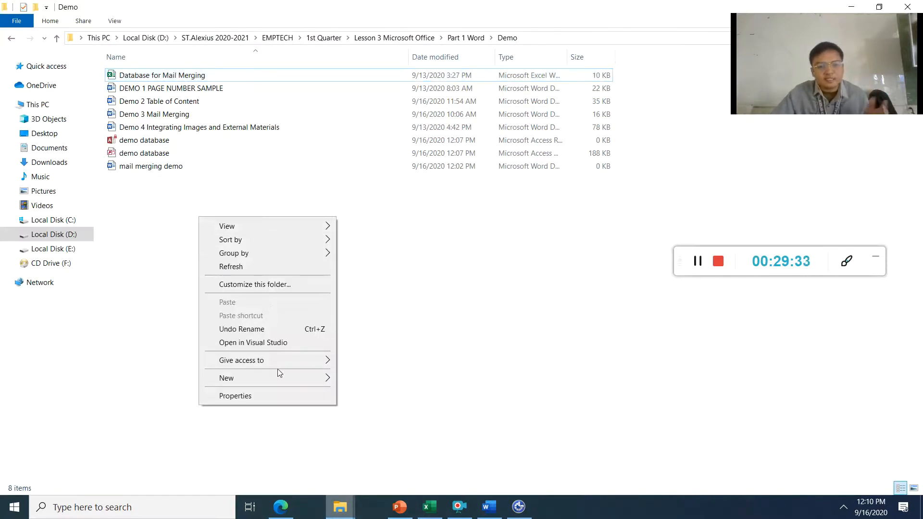
pyautogui.moveTo(279, 375)
pyautogui.click(405, 273)
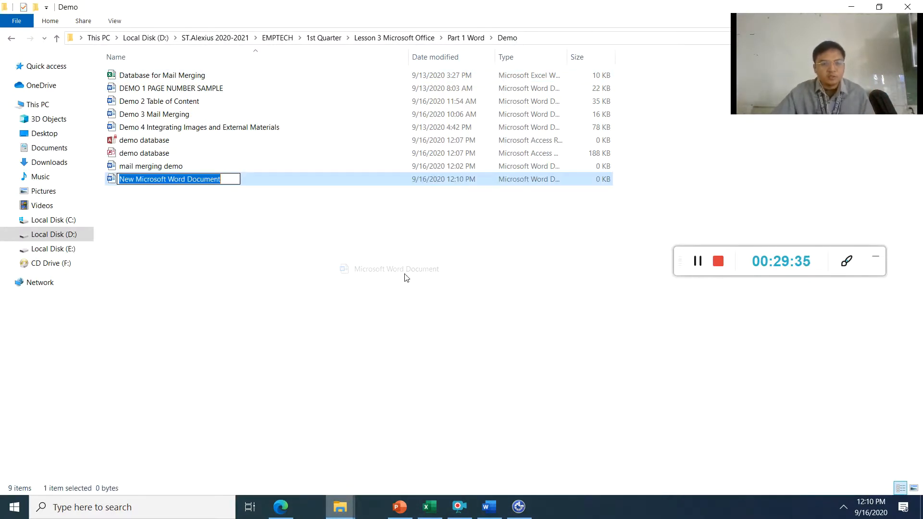
pyautogui.write('ms word mail mer')
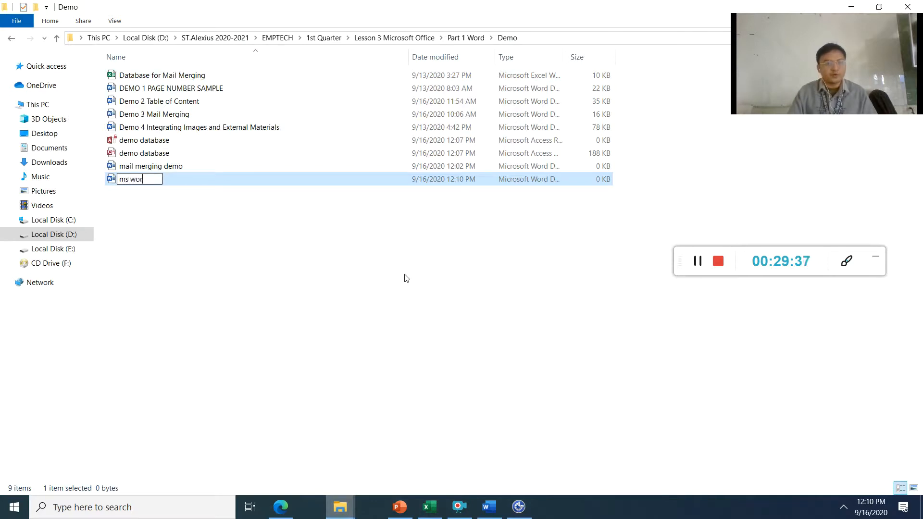
pyautogui.write('ging')
pyautogui.press('Return')
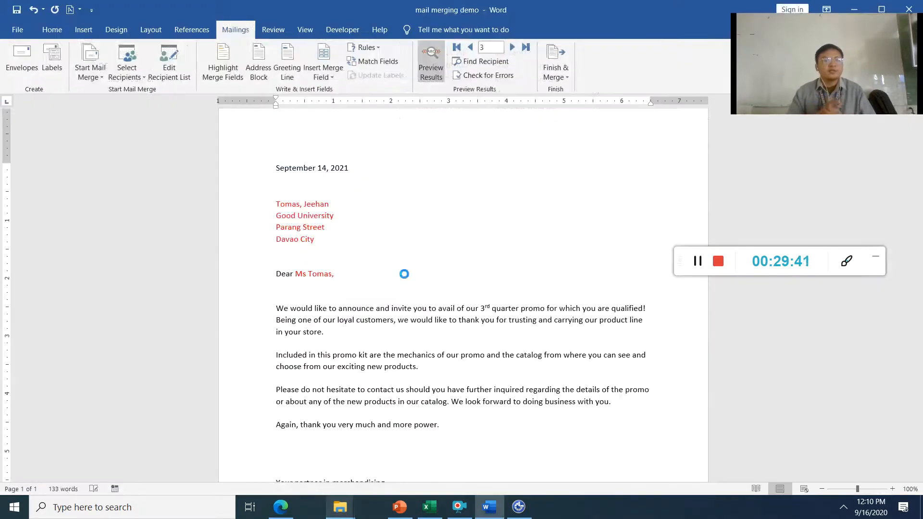
# - Copy the whole promo letter and paste it into the blank 'ms word mail merging' document
pyautogui.hotkey('alt', 'Tab')
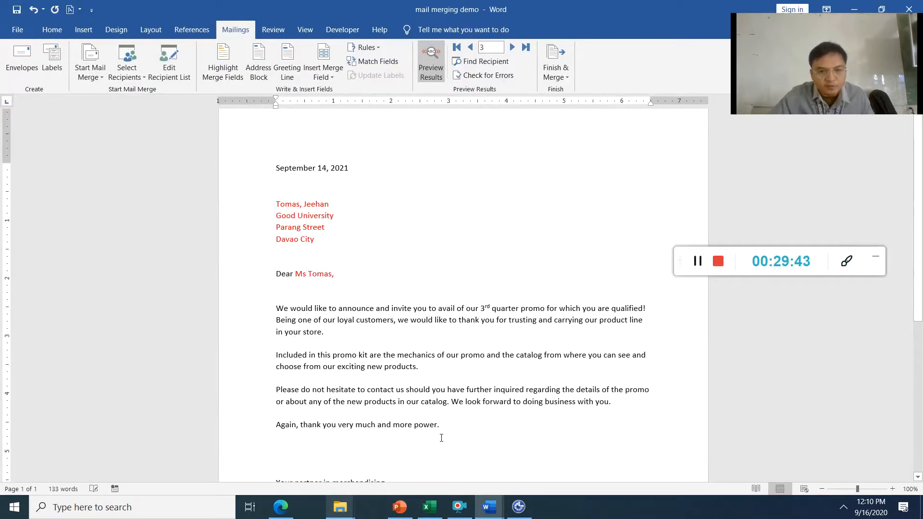
pyautogui.scroll(-5, 441, 438)
pyautogui.moveTo(387, 398); pyautogui.dragTo(264, 195)
pyautogui.hotkey('ctrl', 'c')
pyautogui.hotkey('alt', 'Tab')
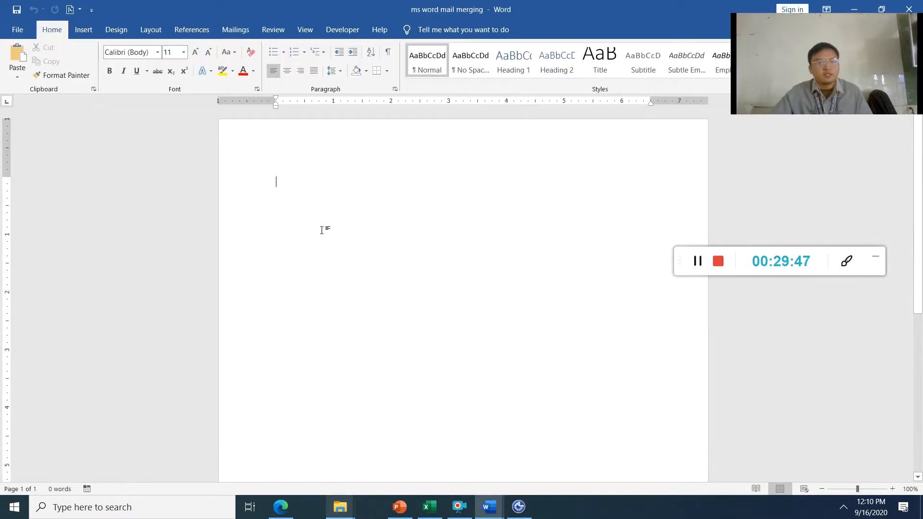
pyautogui.hotkey('ctrl', 'v')
# - Close the original mail merging demo letter without saving changes
pyautogui.hotkey('alt', 'Tab')
pyautogui.click(613, 191)
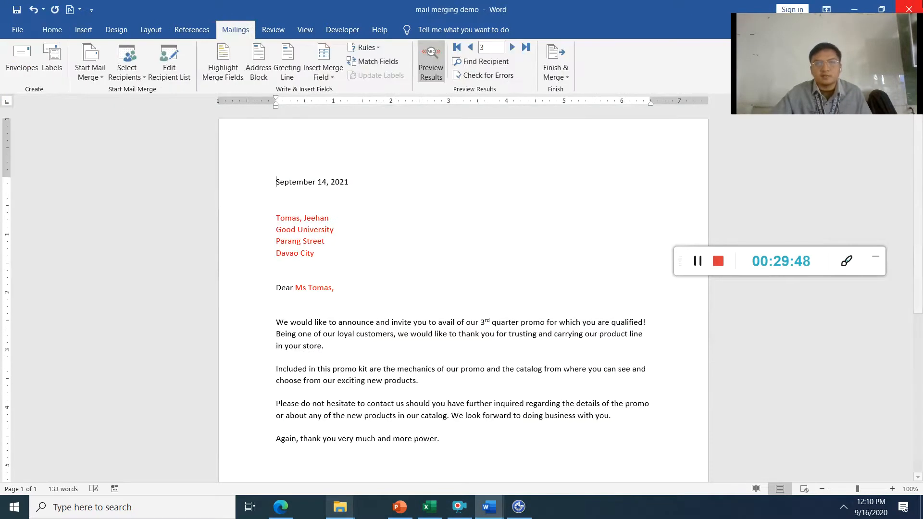
pyautogui.click(909, 9)
pyautogui.click(461, 268)
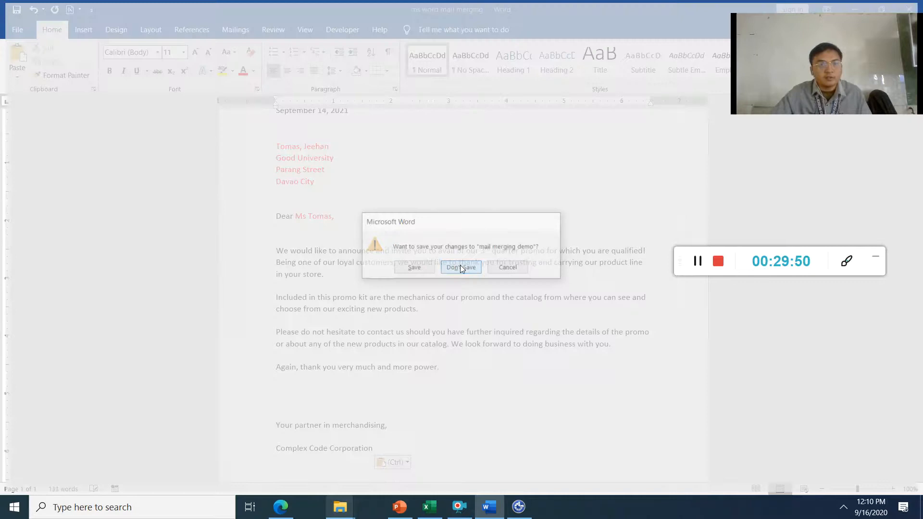
# - Look through the Review and View tabs and place the cursor after the greeting line
pyautogui.scroll(-3, 444, 331)
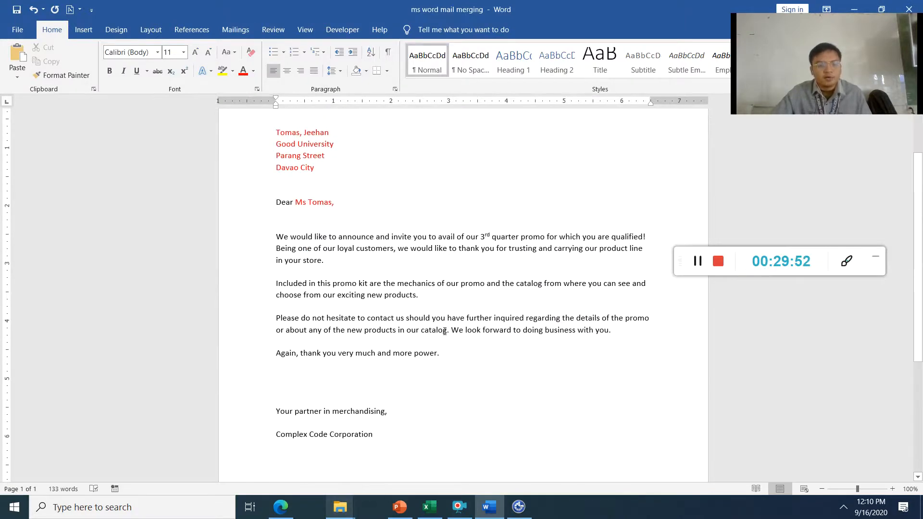
pyautogui.scroll(3, 421, 332)
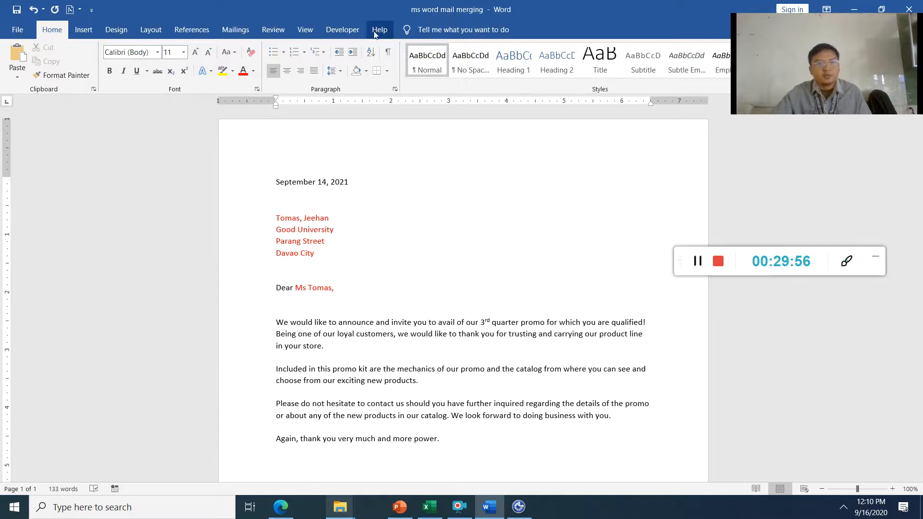
pyautogui.click(273, 29)
pyautogui.click(302, 32)
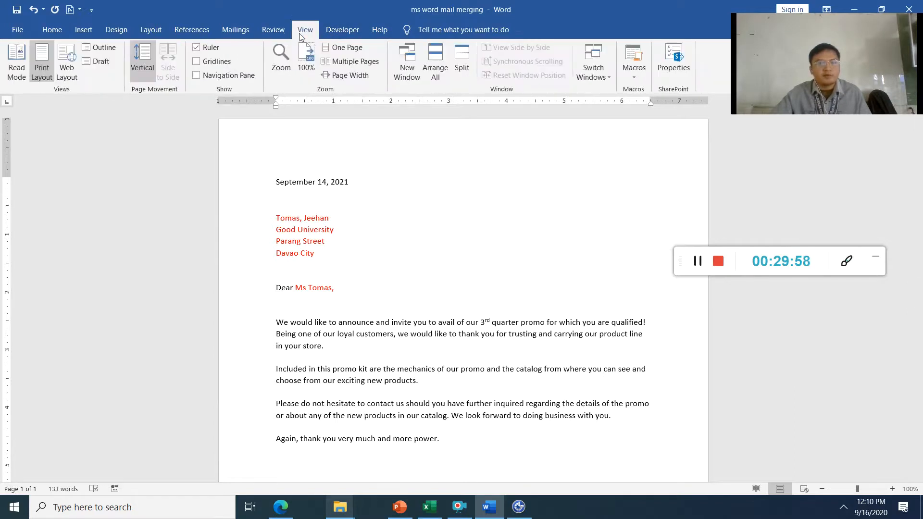
pyautogui.click(366, 291)
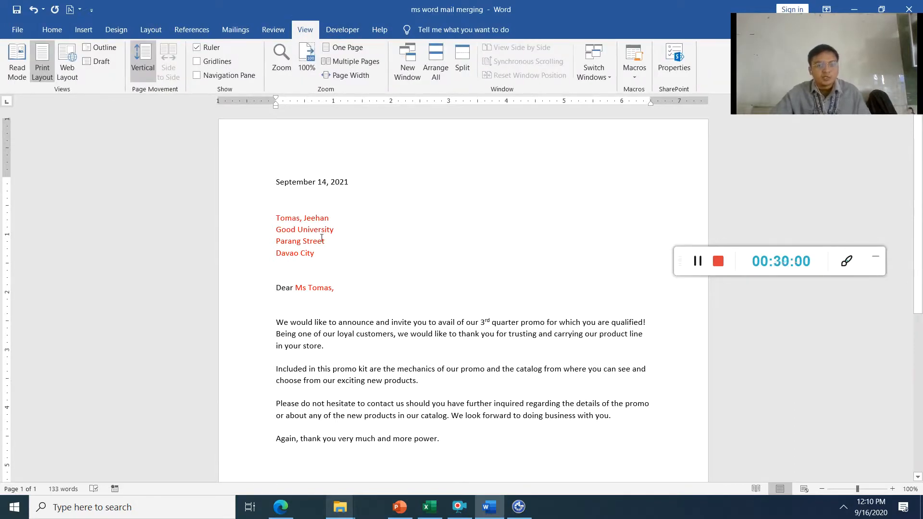
pyautogui.scroll(-3, 339, 286)
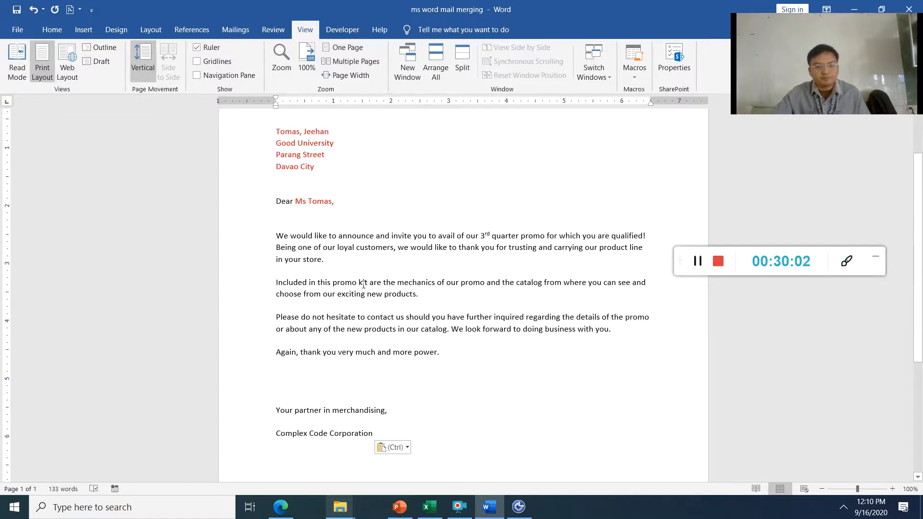
pyautogui.scroll(3, 398, 303)
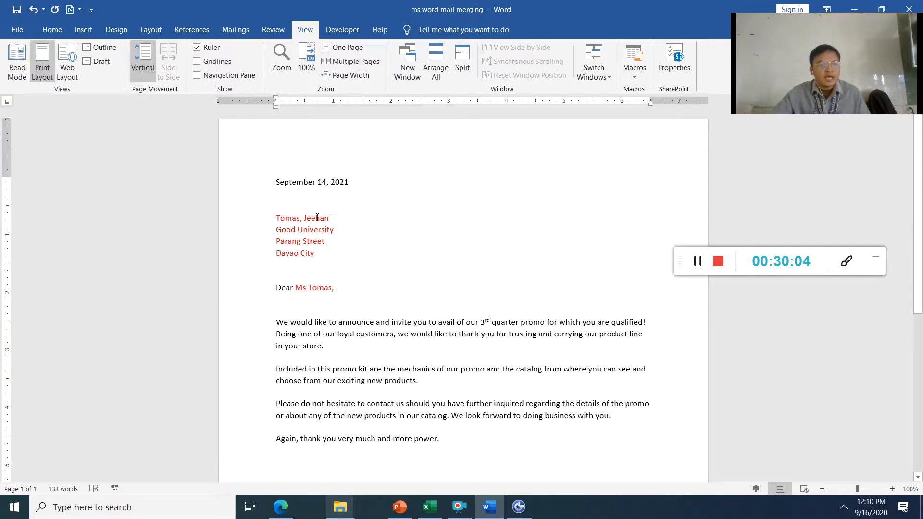
# - Check the recipient headers and rows in the Excel workbook, then return to Word's Mailings tab
pyautogui.hotkey('alt', 'Tab')
pyautogui.click(443, 516)
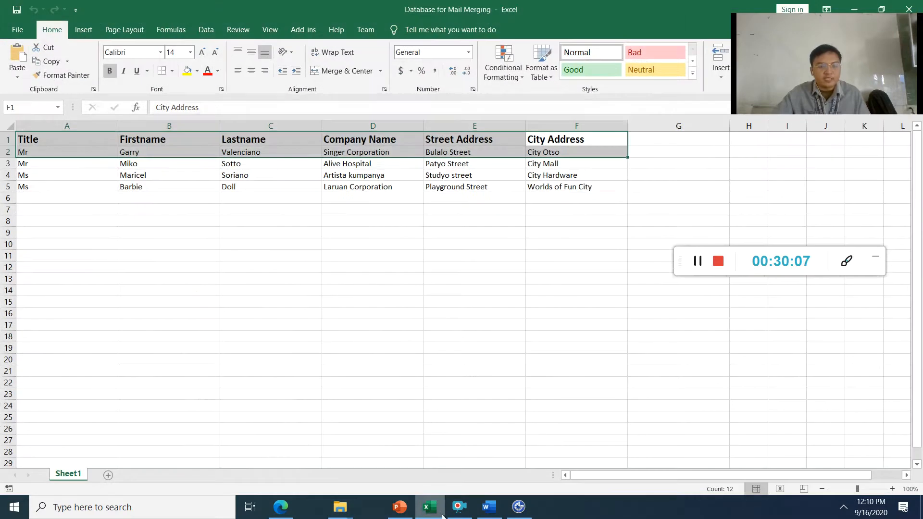
pyautogui.click(253, 236)
pyautogui.moveTo(52, 139); pyautogui.dragTo(476, 166)
pyautogui.hotkey('alt', 'Tab')
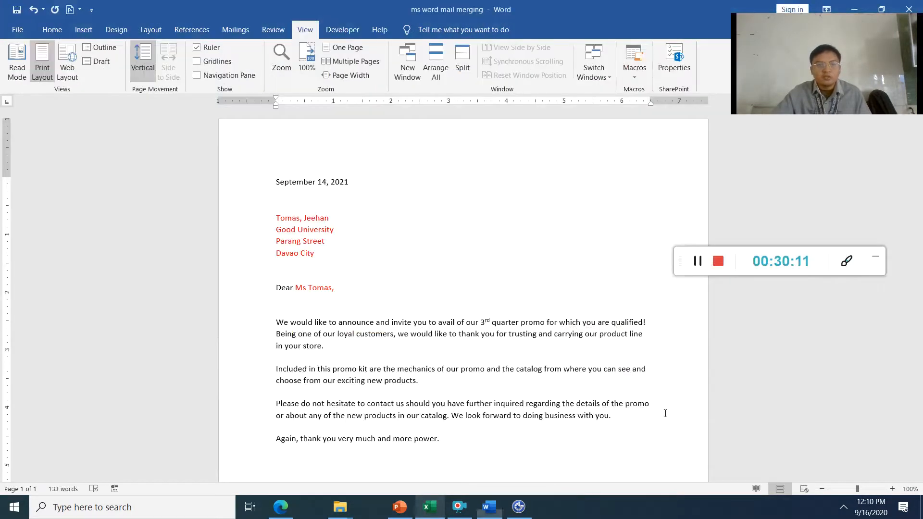
pyautogui.click(224, 32)
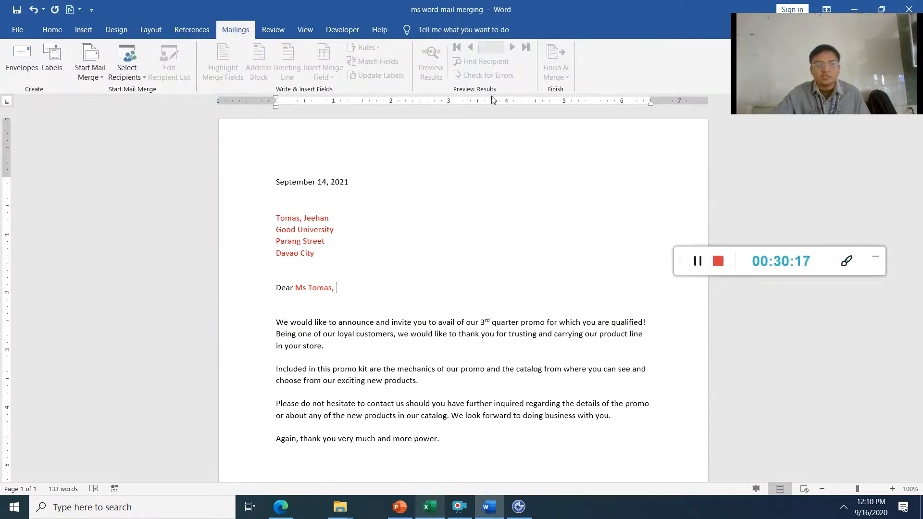
# - Launch the Step-by-Step Mail Merge Wizard and briefly check the Excel list
pyautogui.click(94, 76)
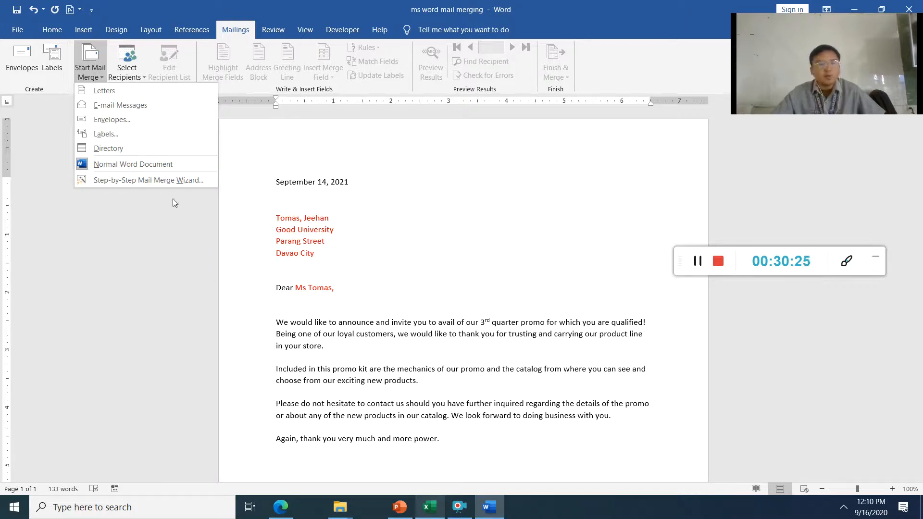
pyautogui.click(178, 181)
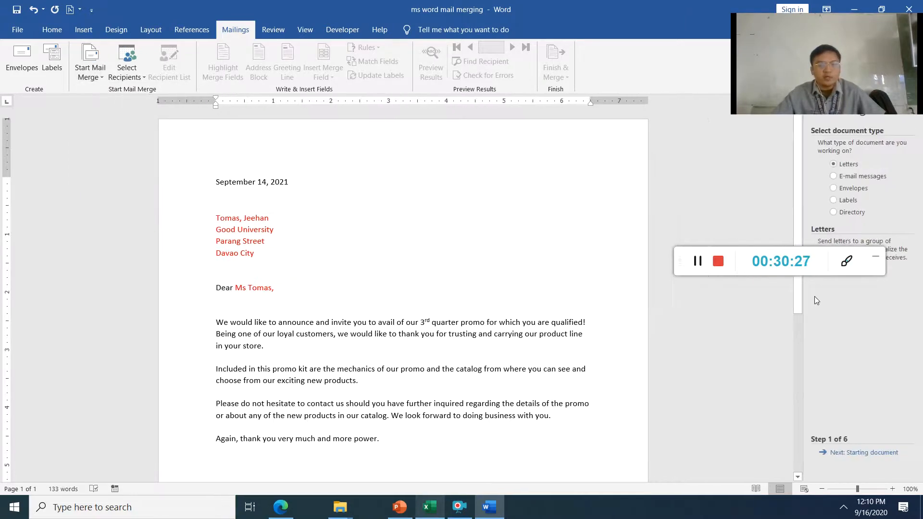
pyautogui.moveTo(756, 15); pyautogui.dragTo(757, 18)
pyautogui.hotkey('alt', 'Tab')
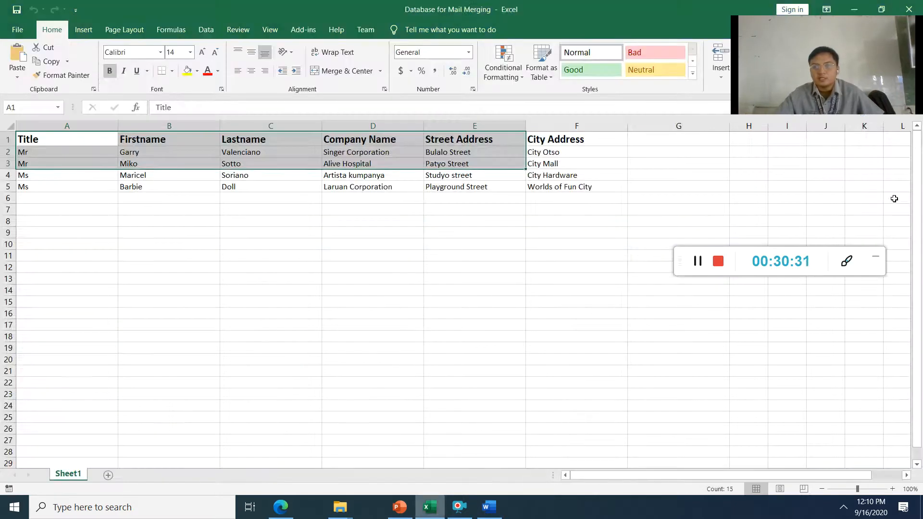
pyautogui.click(489, 507)
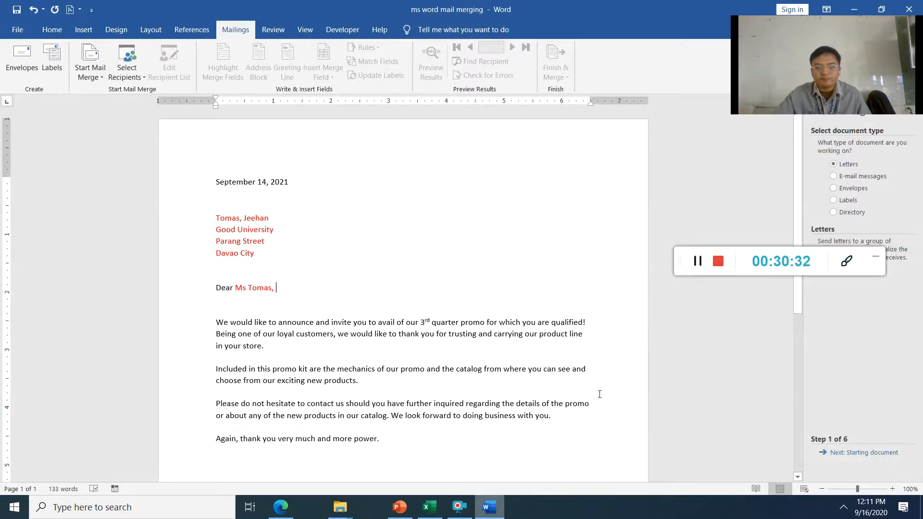
# - Close and relaunch the Step-by-Step Mail Merge Wizard pane
pyautogui.moveTo(767, 22); pyautogui.dragTo(477, 360)
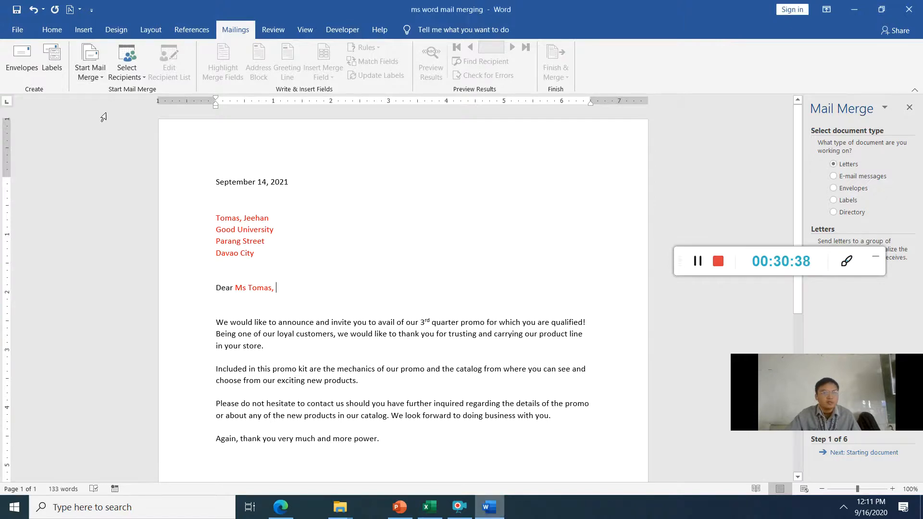
pyautogui.click(89, 72)
pyautogui.click(113, 177)
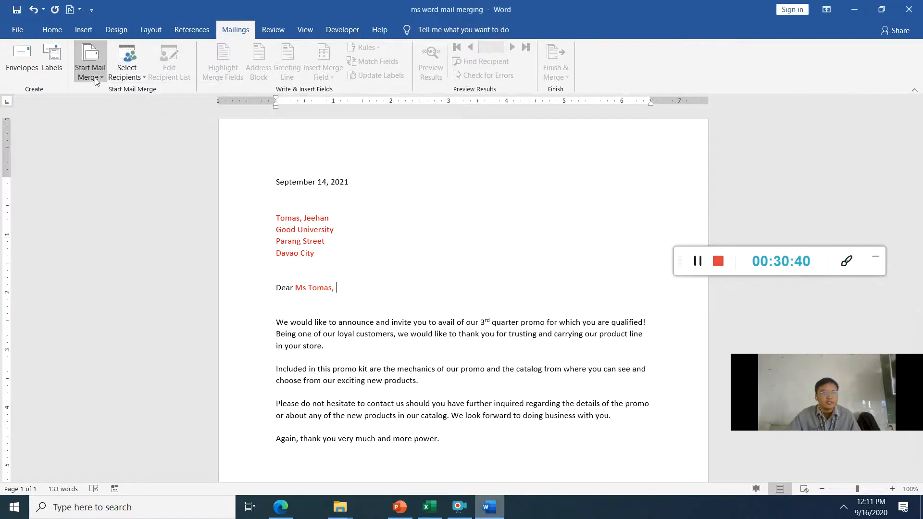
pyautogui.click(94, 73)
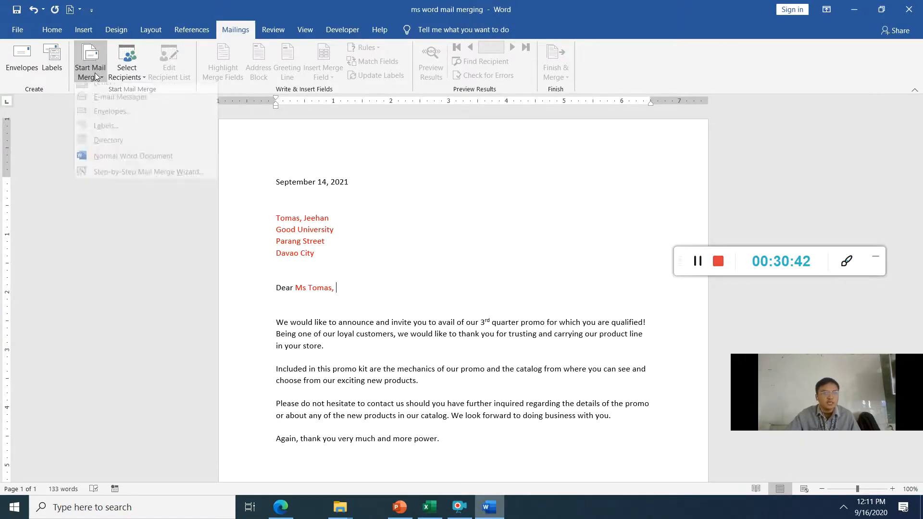
pyautogui.click(105, 182)
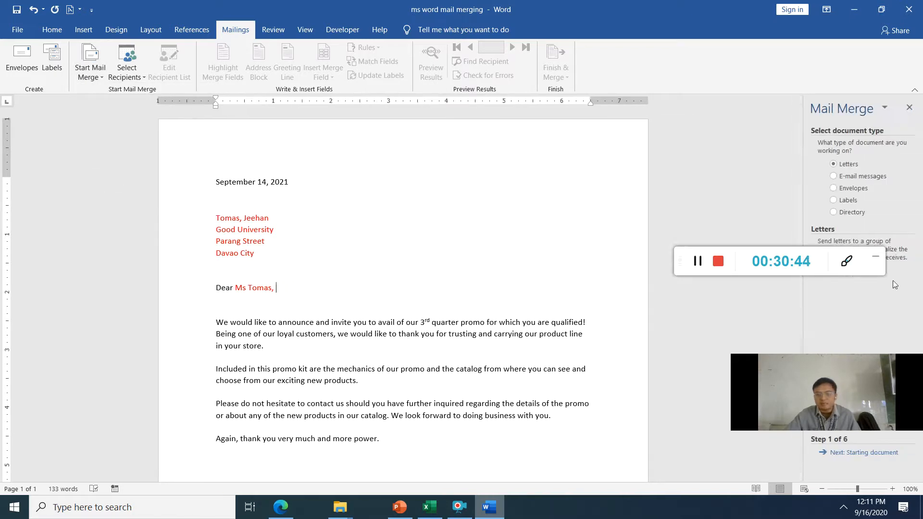
pyautogui.moveTo(807, 371); pyautogui.dragTo(113, 257)
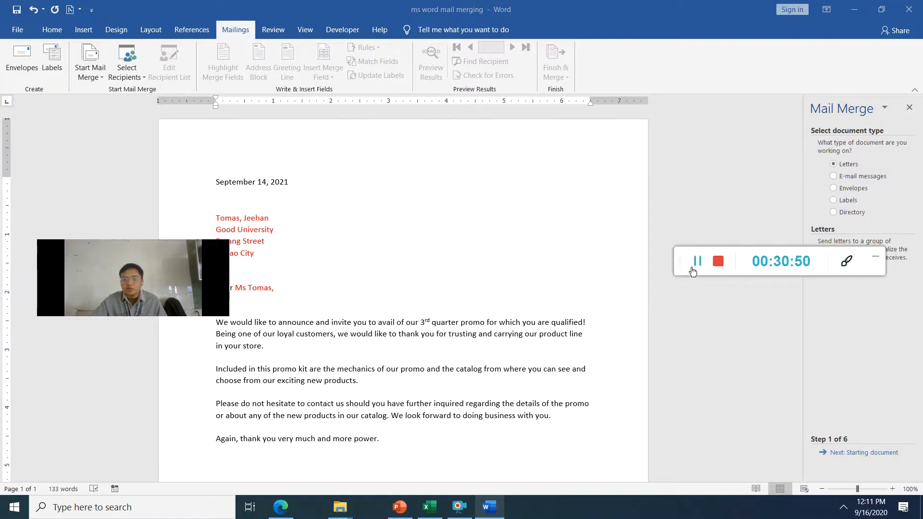
# - Compare the E-mail messages and Envelopes document types, then settle on Letters
pyautogui.click(874, 260)
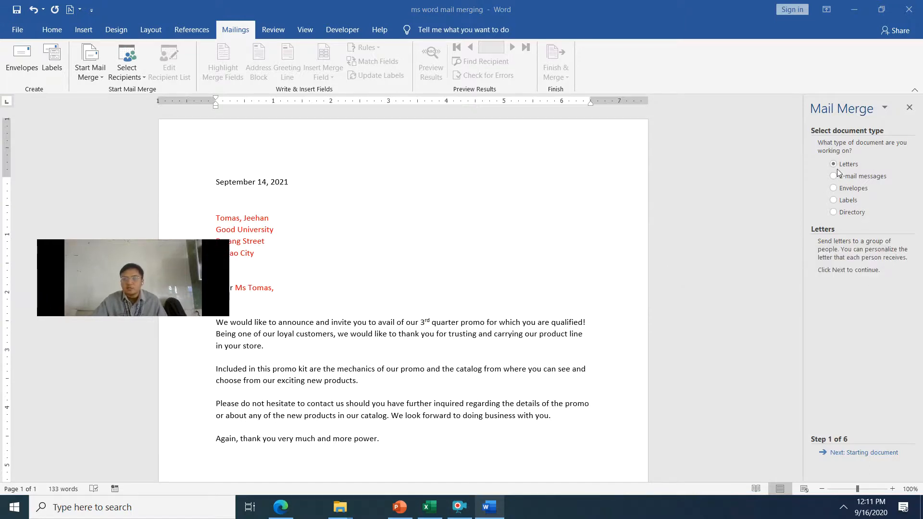
pyautogui.click(835, 177)
pyautogui.click(833, 167)
pyautogui.click(834, 176)
pyautogui.click(834, 188)
pyautogui.click(834, 164)
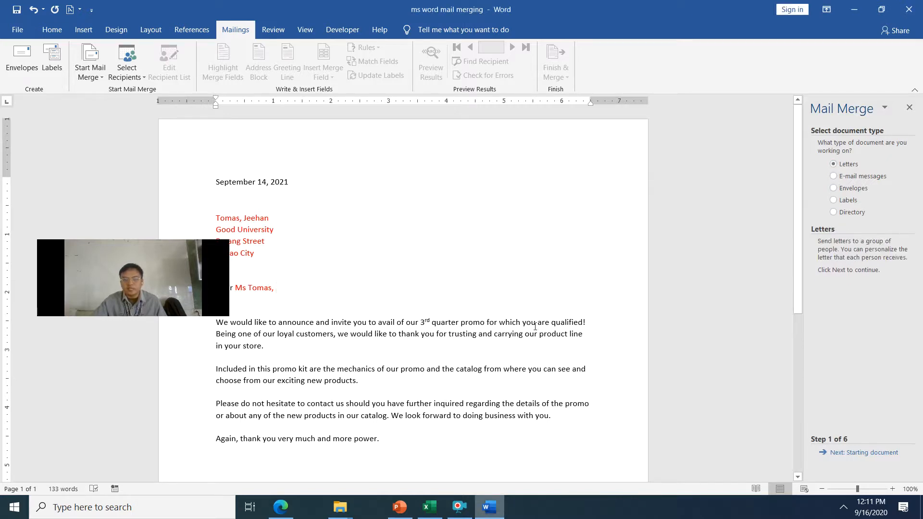
# - Keep the current document as the starting document and browse for an existing recipient list
pyautogui.click(886, 453)
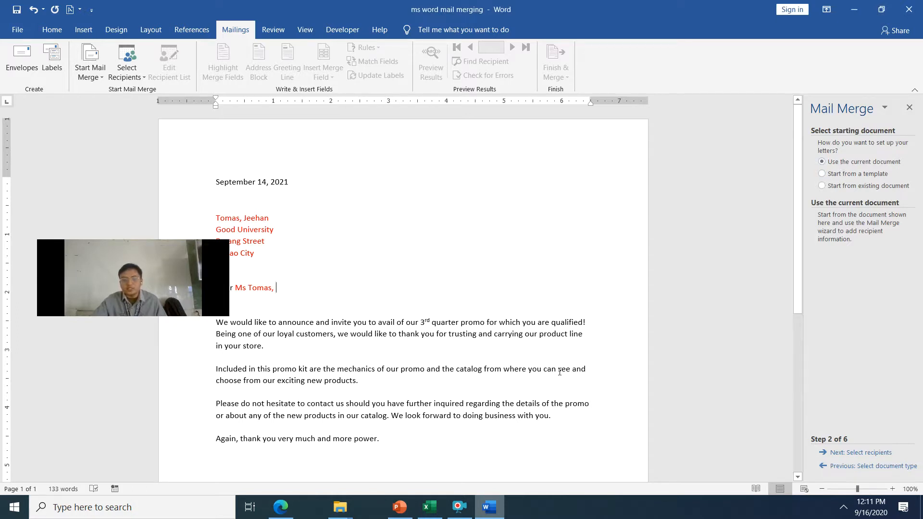
pyautogui.moveTo(559, 377); pyautogui.dragTo(516, 279)
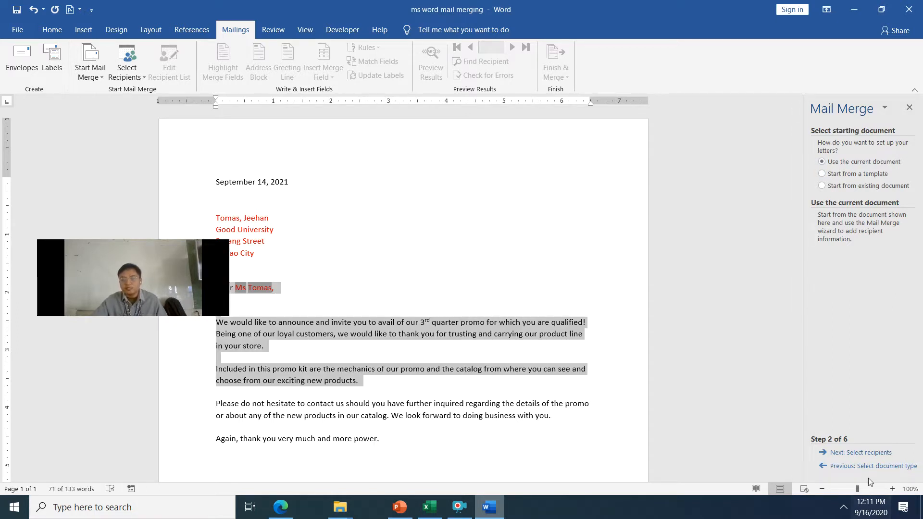
pyautogui.click(868, 453)
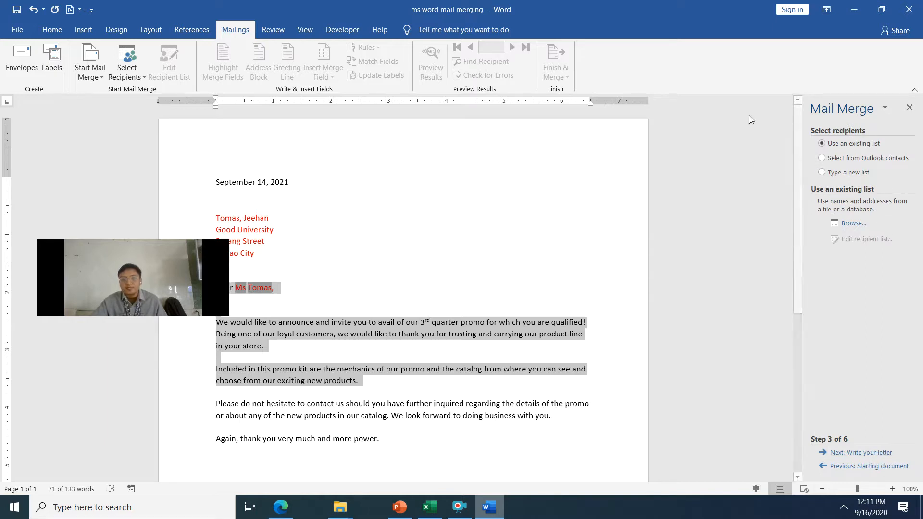
pyautogui.click(854, 224)
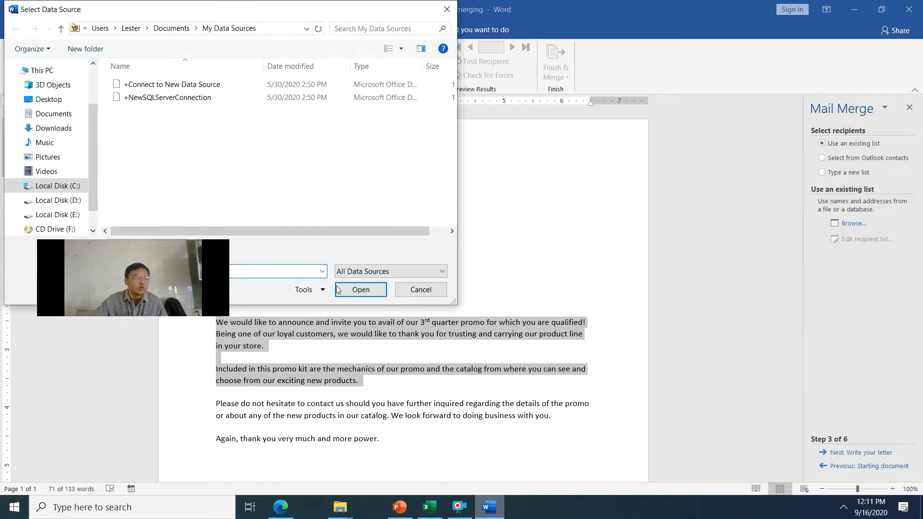
# - Browse from Local Disk (D:) into the ST.Alexius 2020-2021 and EMPTECH folders
pyautogui.click(46, 204)
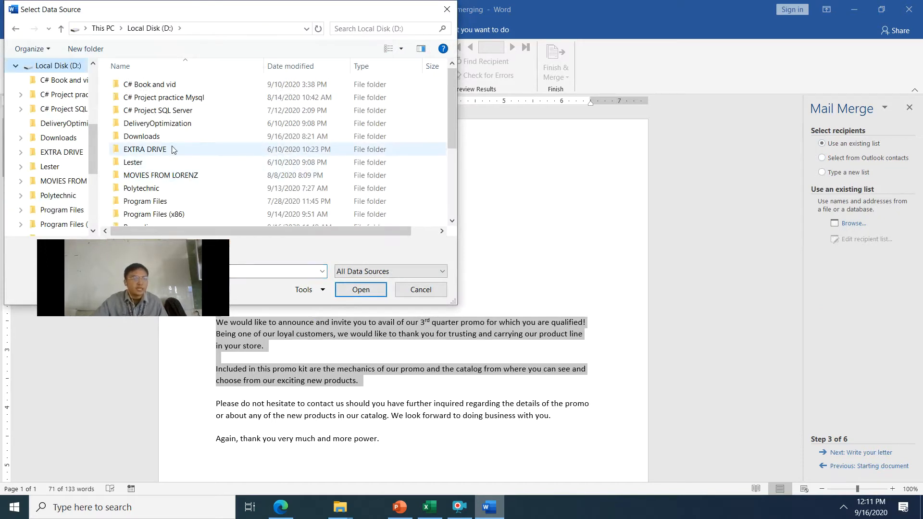
pyautogui.scroll(-2, 207, 159)
pyautogui.scroll(-2, 226, 172)
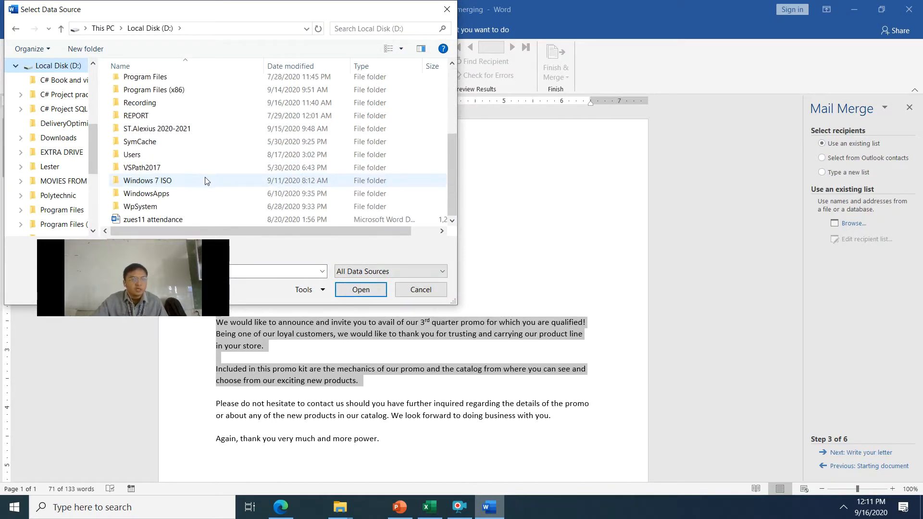
pyautogui.click(203, 129)
pyautogui.doubleClick(203, 129)
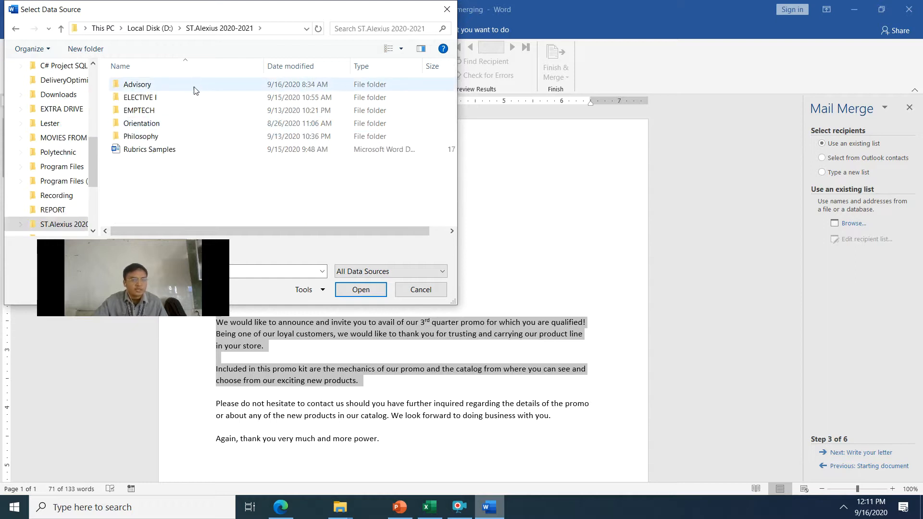
pyautogui.click(183, 114)
pyautogui.doubleClick(185, 84)
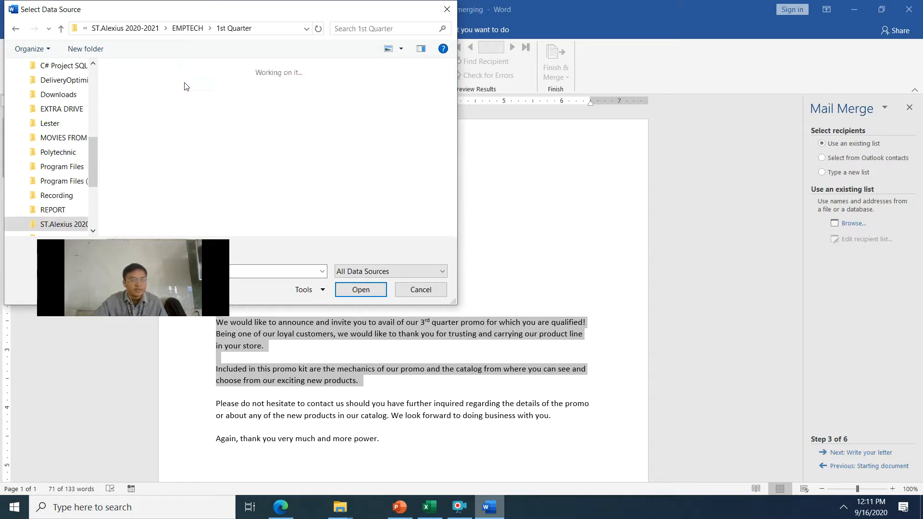
# - Open Lesson 3, Part 1 Word and Demo, and pick the Database for Mail Merging workbook
pyautogui.doubleClick(254, 106)
pyautogui.doubleClick(198, 83)
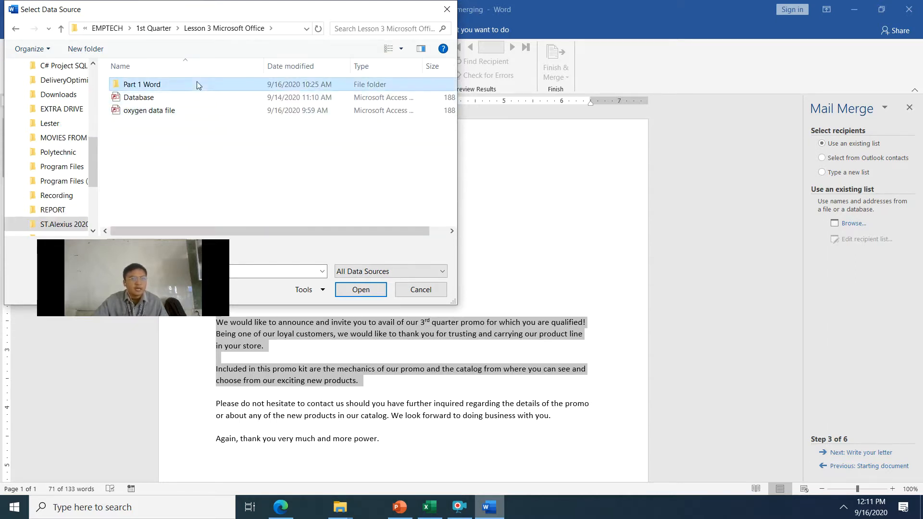
pyautogui.click(177, 98)
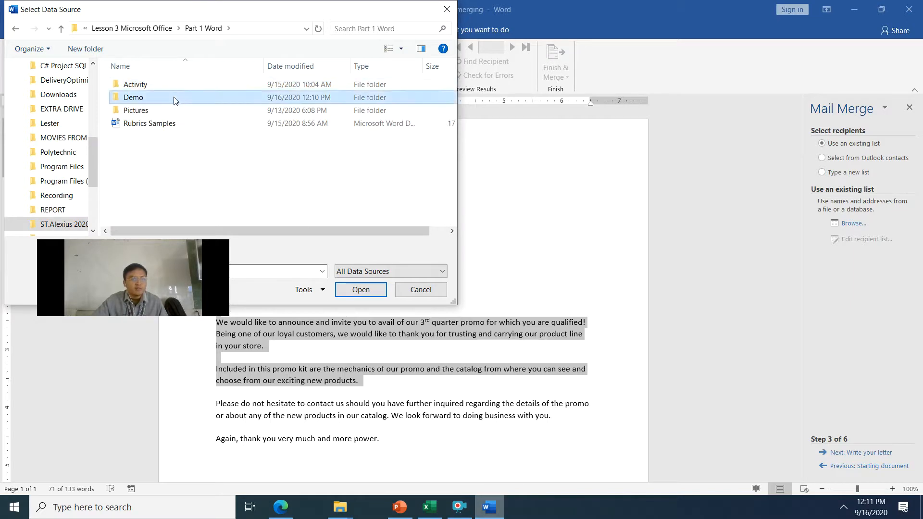
pyautogui.doubleClick(175, 99)
pyautogui.click(180, 86)
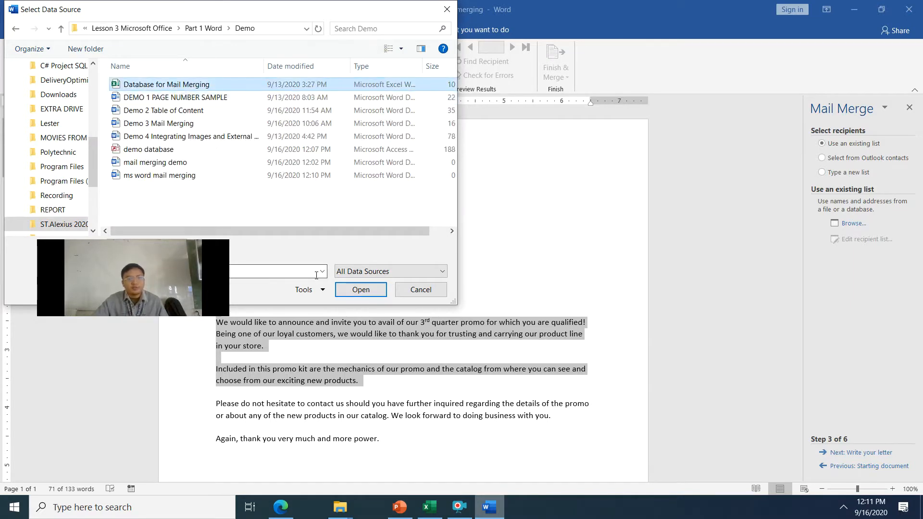
pyautogui.click(356, 290)
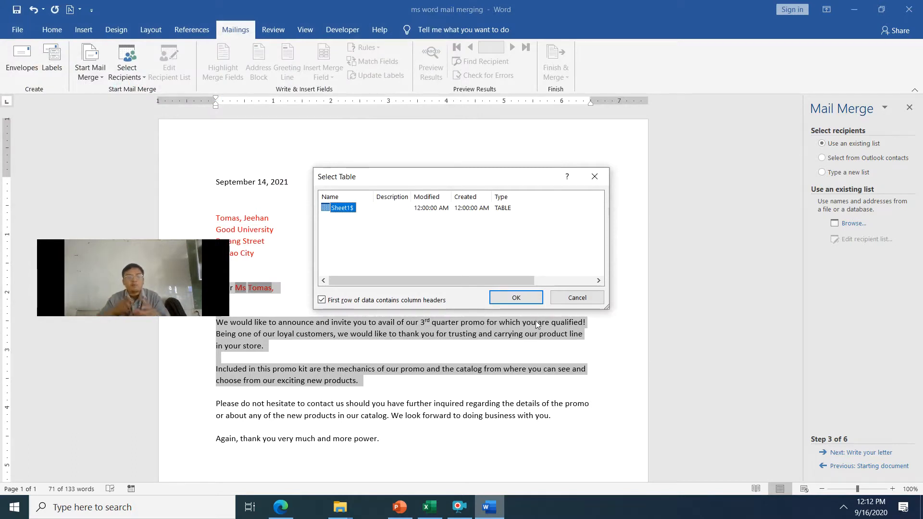
# - Confirm Sheet1$ and accept the four listed recipients
pyautogui.click(516, 298)
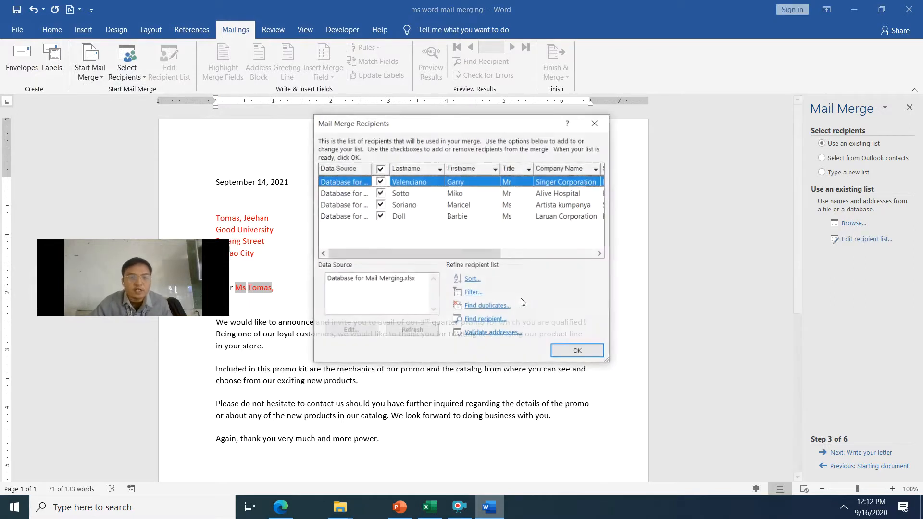
pyautogui.click(380, 283)
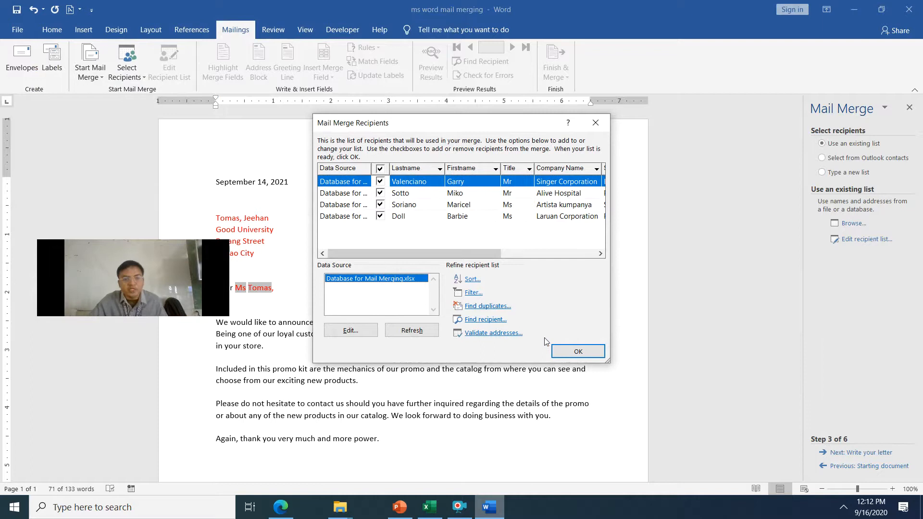
pyautogui.click(559, 352)
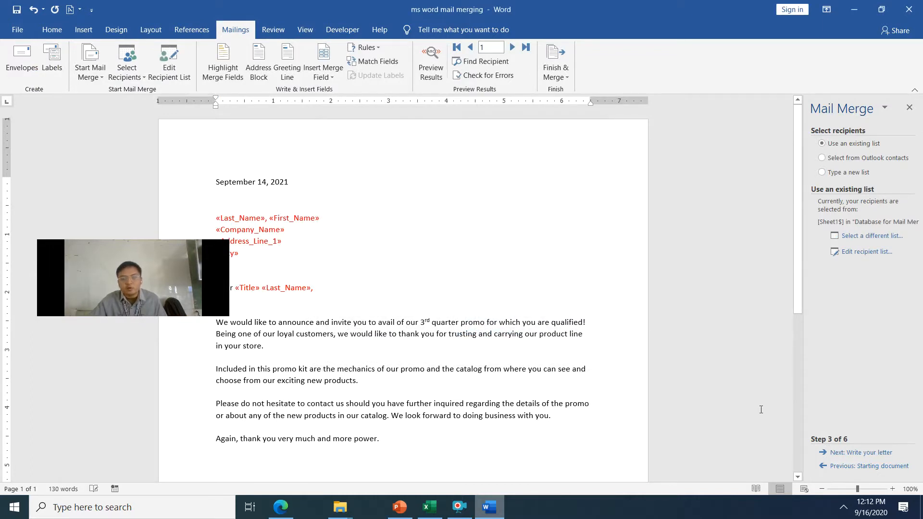
# - Move the wizard to Write your letter and dismiss each Invalid Merge Field warning
pyautogui.click(866, 456)
pyautogui.click(866, 459)
pyautogui.click(532, 298)
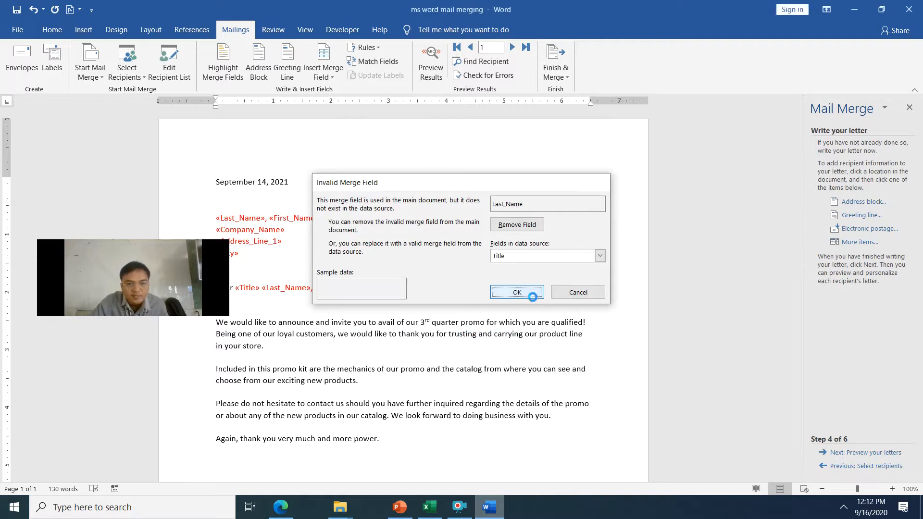
pyautogui.click(533, 297)
pyautogui.click(533, 298)
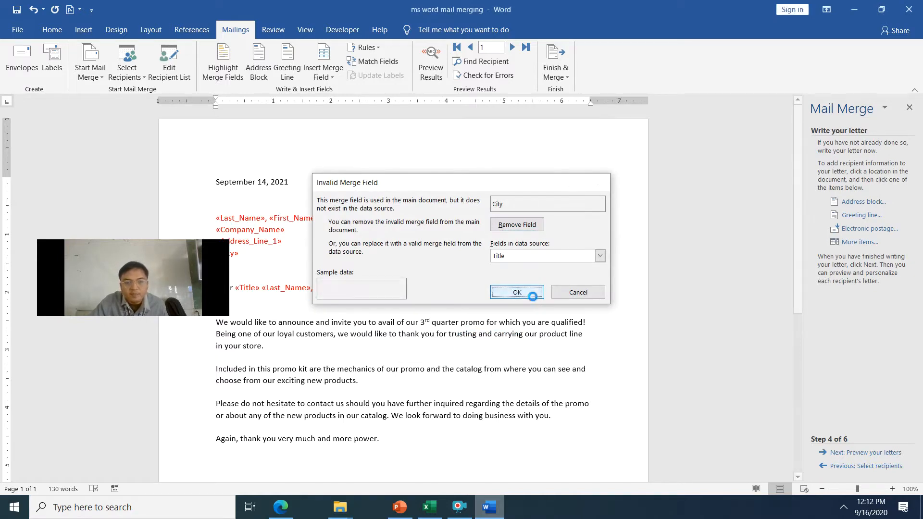
pyautogui.click(533, 299)
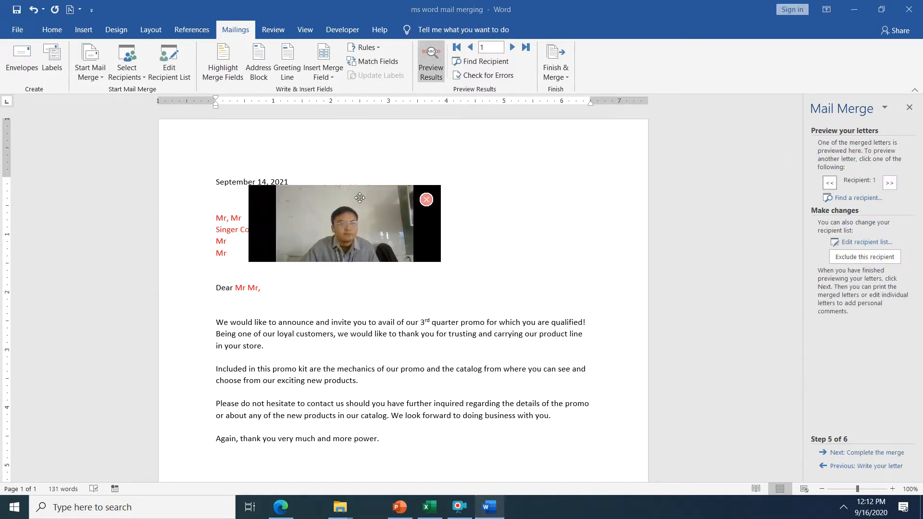
# - Turn off Preview Results and delete the old fields after 'Dear' and in the address lines
pyautogui.click(235, 244)
pyautogui.click(432, 63)
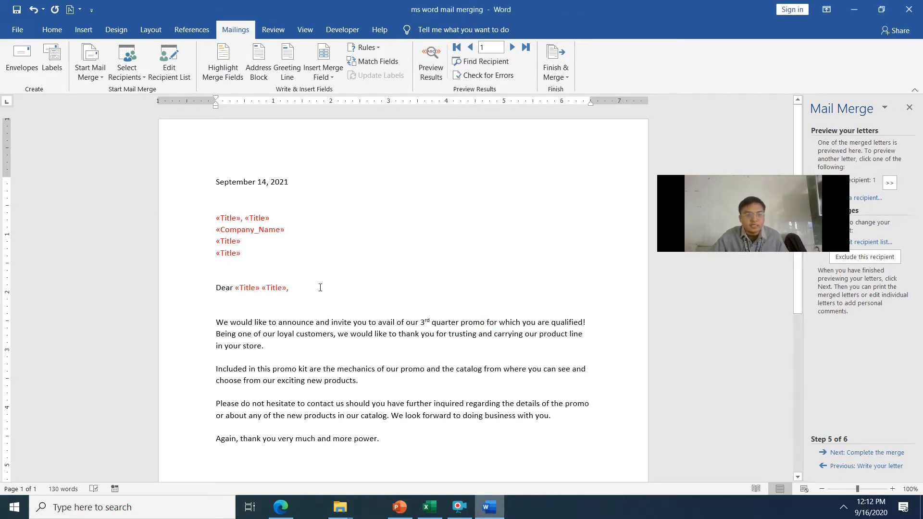
pyautogui.moveTo(290, 288); pyautogui.dragTo(220, 255)
pyautogui.press('BackSpace')
pyautogui.click(233, 278)
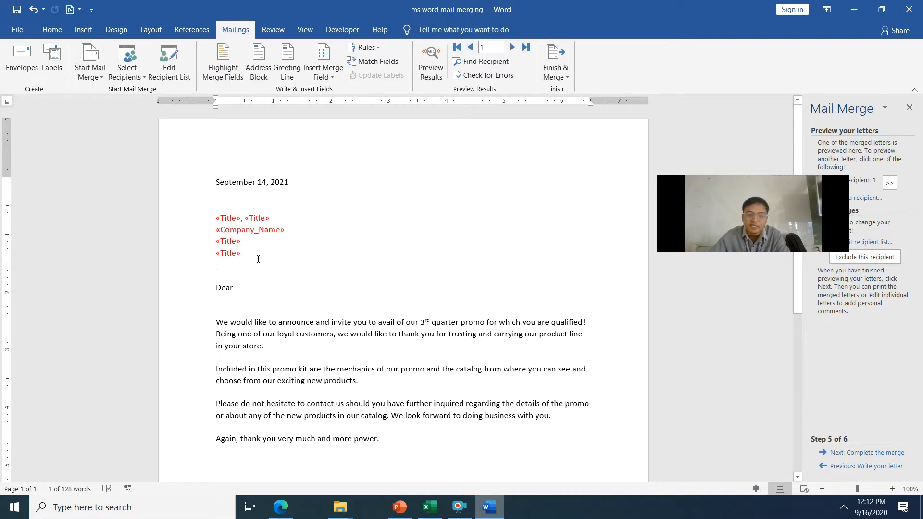
pyautogui.hotkey('shift', 'Up')
pyautogui.hotkey('shift', 'Up')
pyautogui.hotkey('shift', 'Up')
pyautogui.hotkey('shift', 'Up')
pyautogui.press('BackSpace')
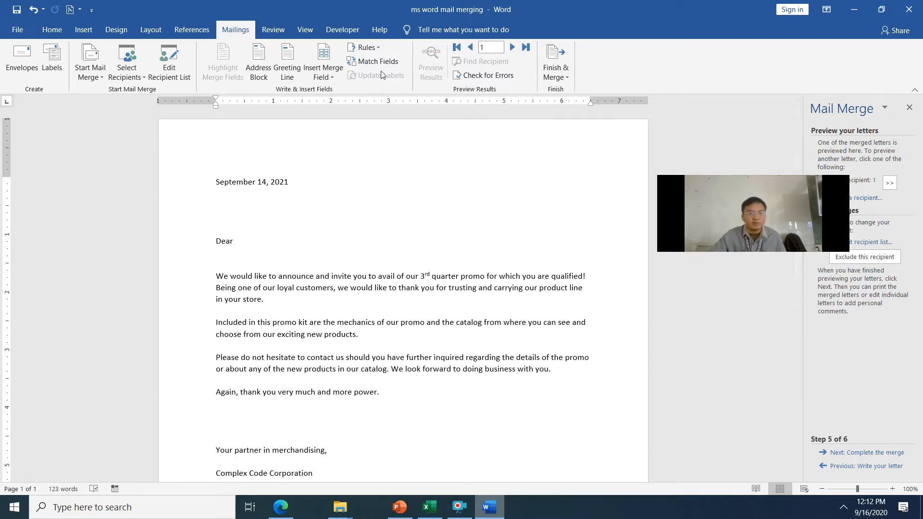
# - Insert the «Lastname», «Firstname» merge fields as the first address line
pyautogui.click(333, 77)
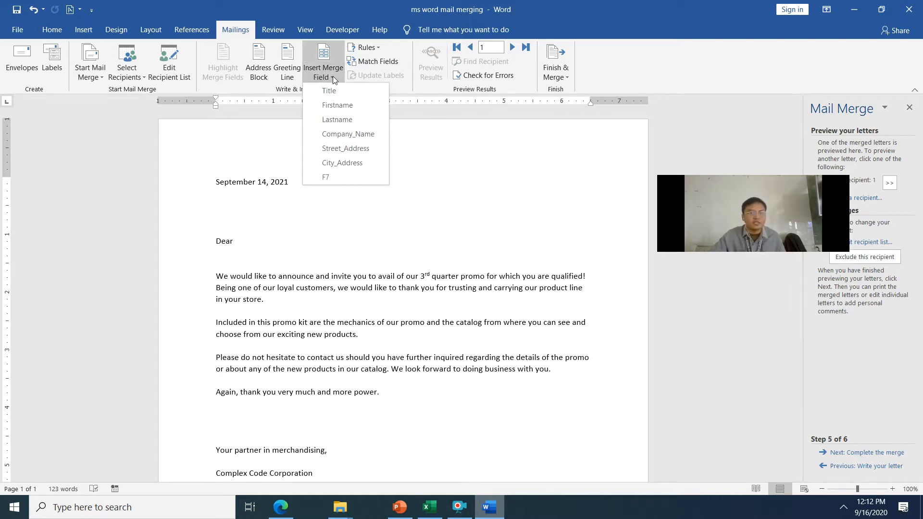
pyautogui.click(356, 117)
pyautogui.write(',')
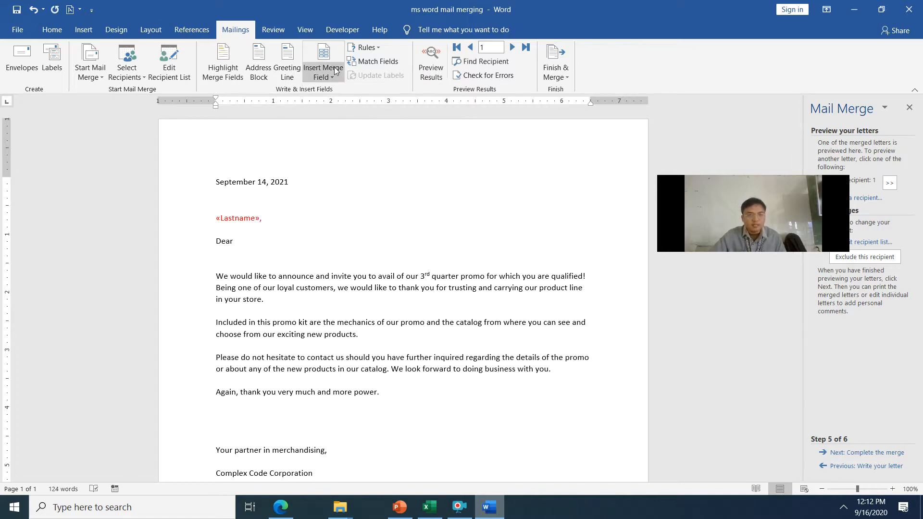
pyautogui.click(333, 73)
pyautogui.click(339, 104)
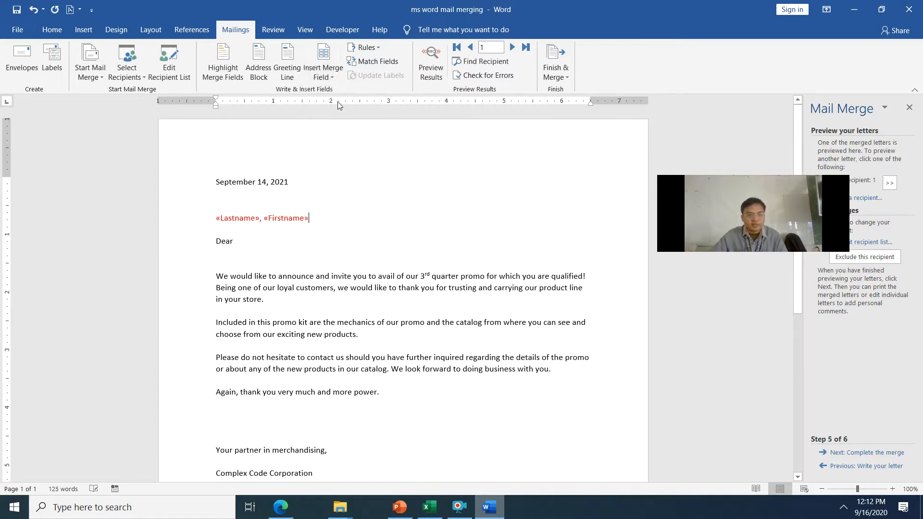
pyautogui.press('Return')
# - Add «Company_Name», «Street_Address» and «City_Address» merge fields on the following address lines
pyautogui.click(332, 77)
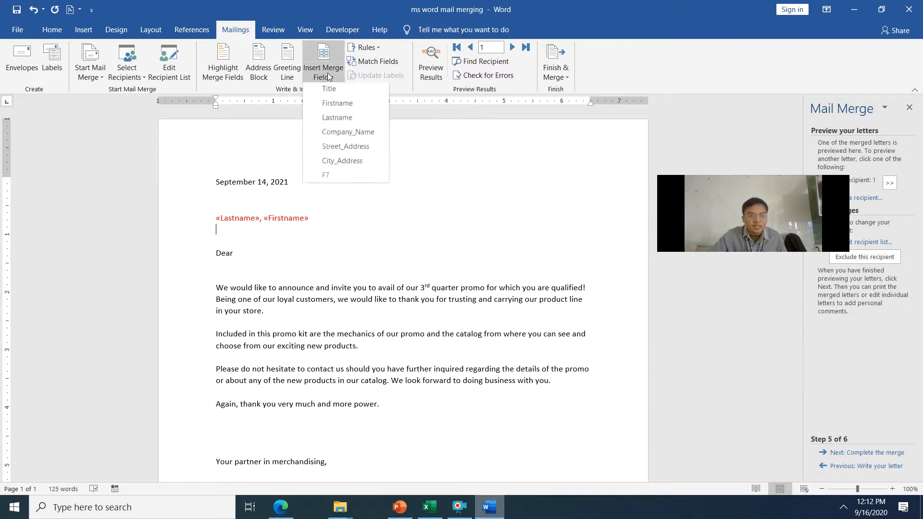
pyautogui.click(348, 135)
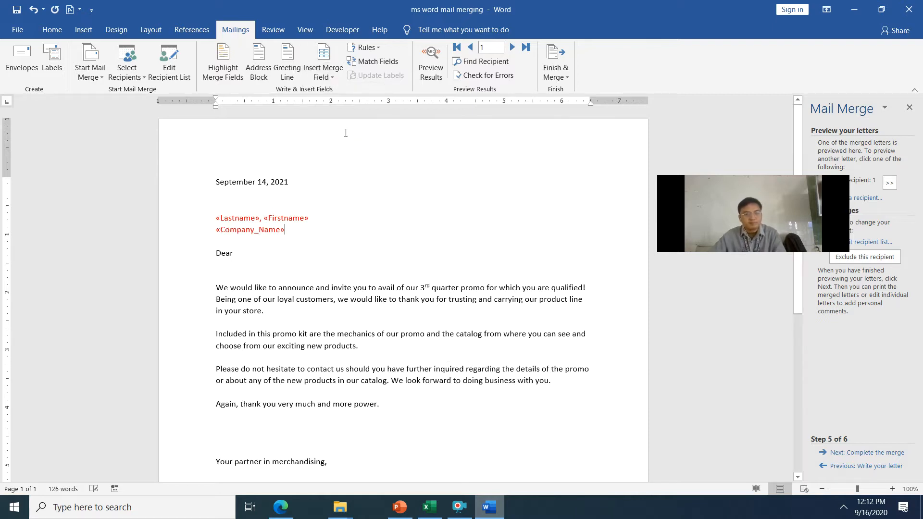
pyautogui.click(332, 73)
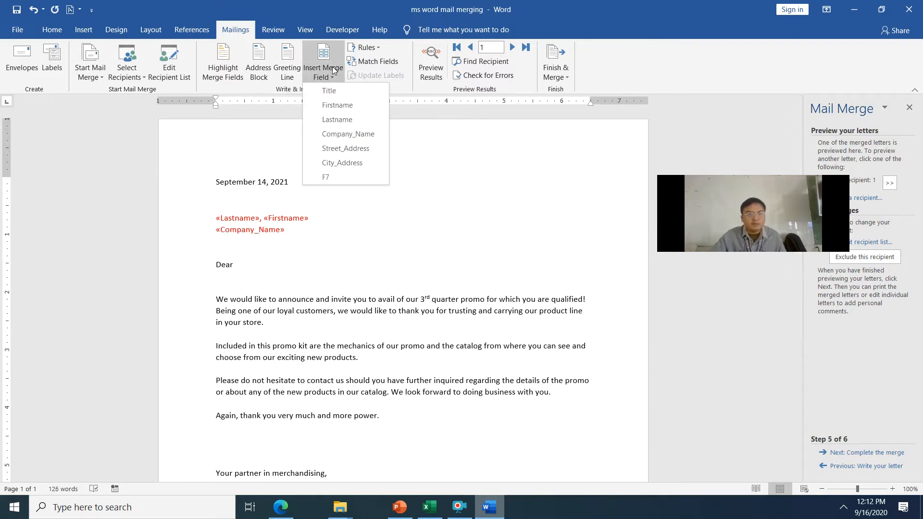
pyautogui.click(343, 149)
pyautogui.press('Return')
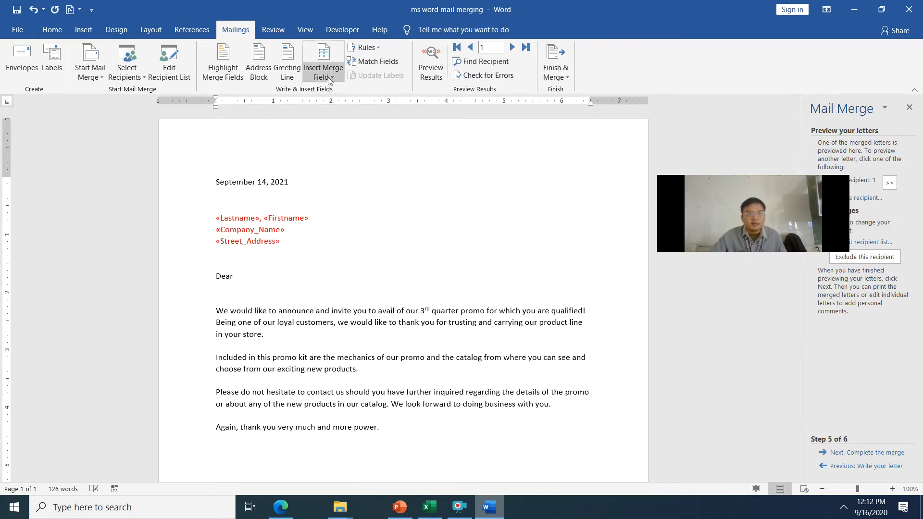
pyautogui.click(328, 79)
pyautogui.click(342, 163)
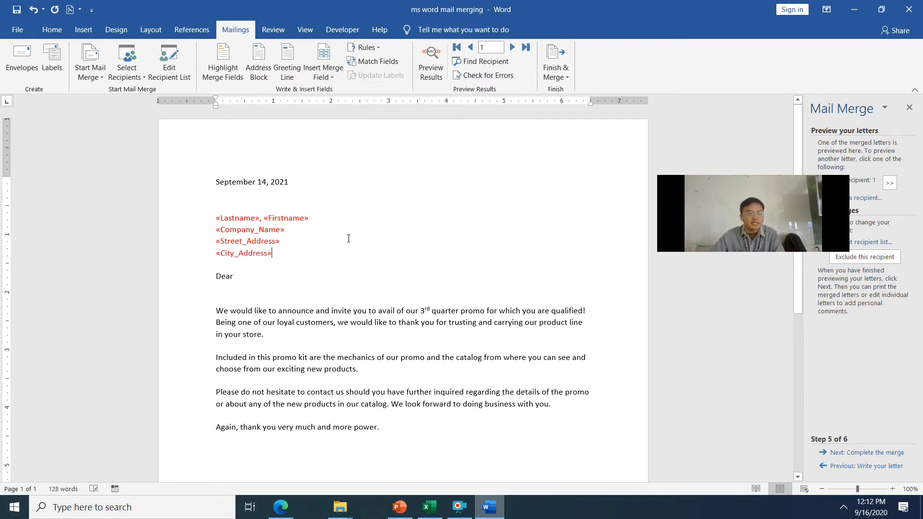
# - Insert «Title» and «Lastname» after 'Dear' in the greeting
pyautogui.click(328, 79)
pyautogui.click(348, 93)
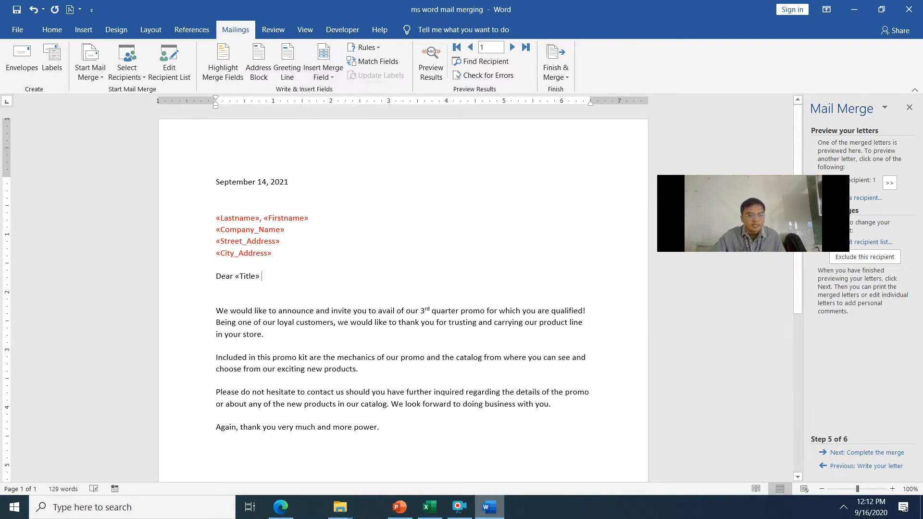
pyautogui.click(333, 76)
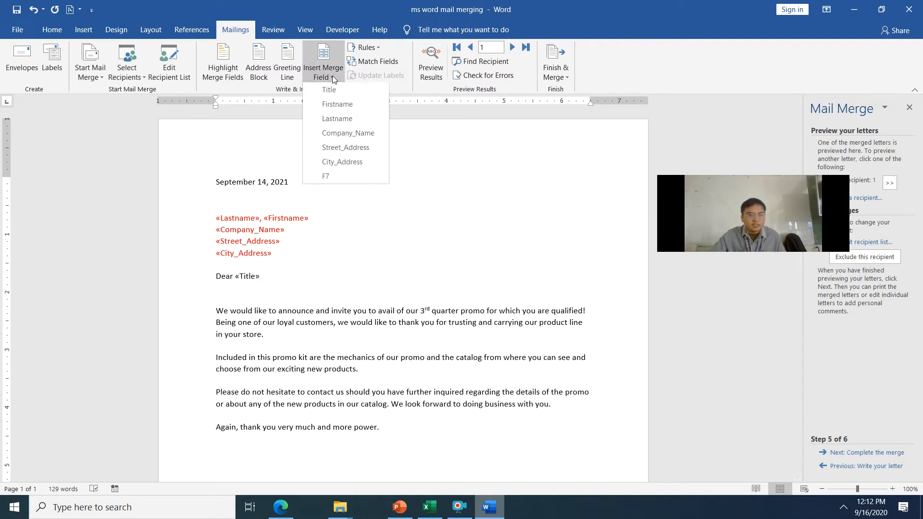
pyautogui.click(342, 119)
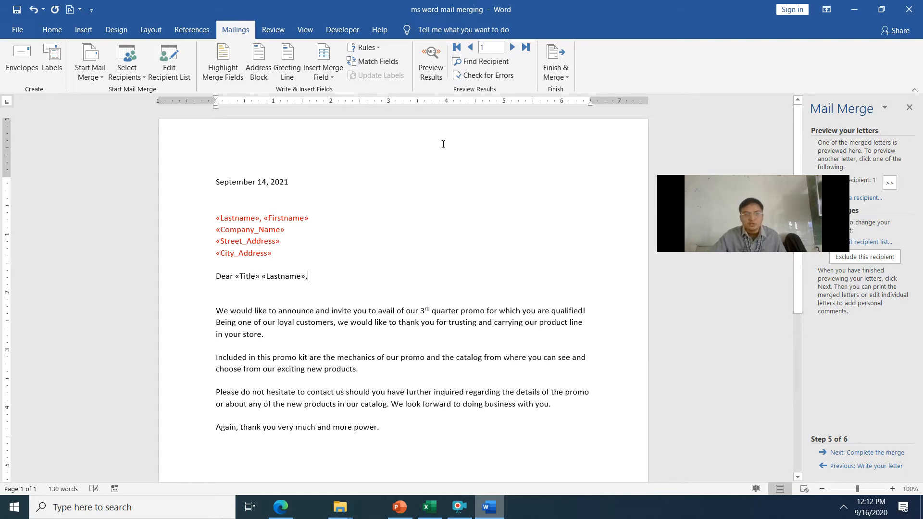
# - Preview the merged letters, stepping to the fourth recipient and back to the third
pyautogui.click(432, 74)
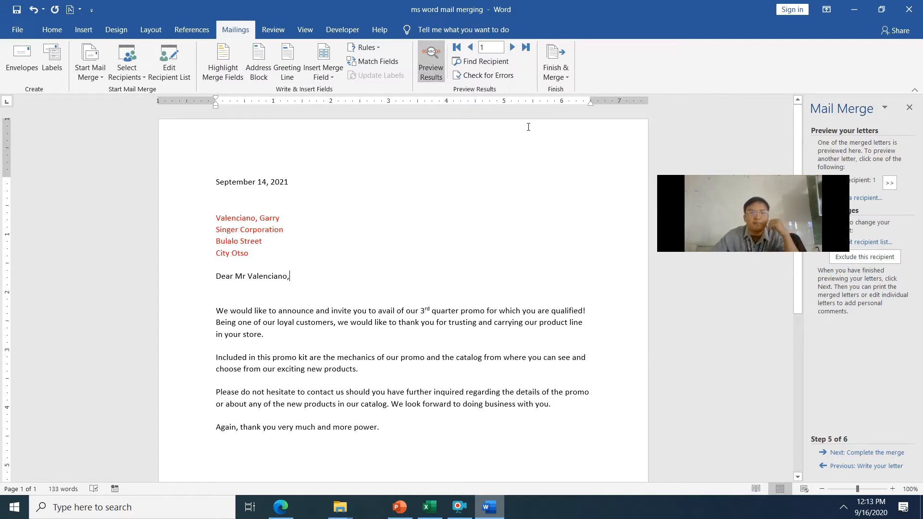
pyautogui.click(512, 47)
pyautogui.click(512, 47)
pyautogui.click(512, 47)
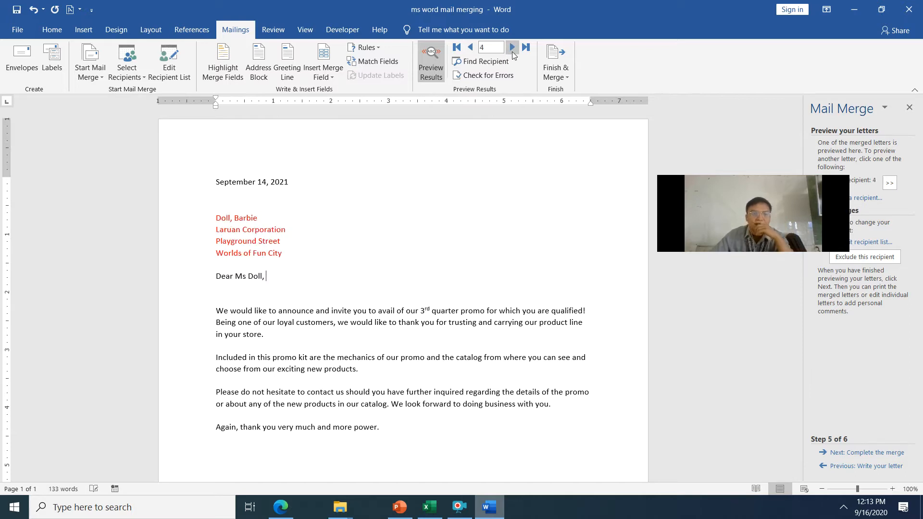
pyautogui.click(471, 48)
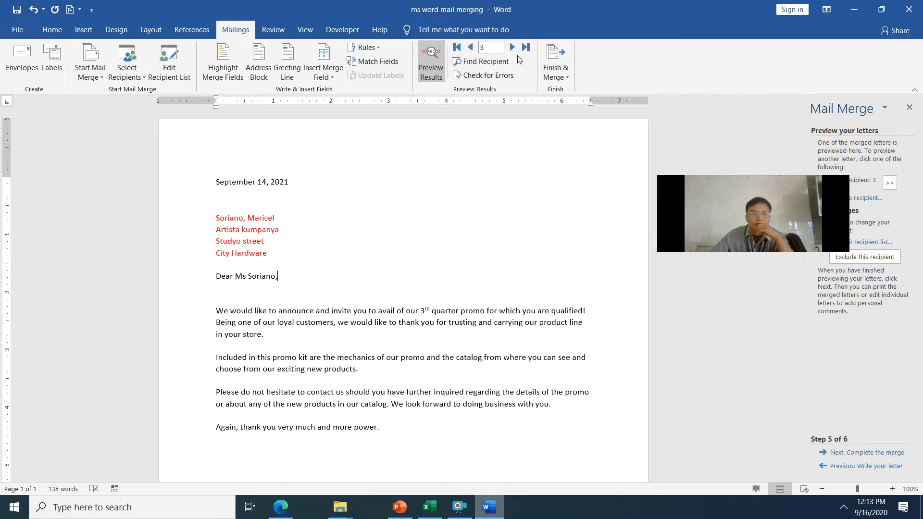
# - Merge a From range of records to the printer, then close the Print dialog without printing
pyautogui.click(555, 71)
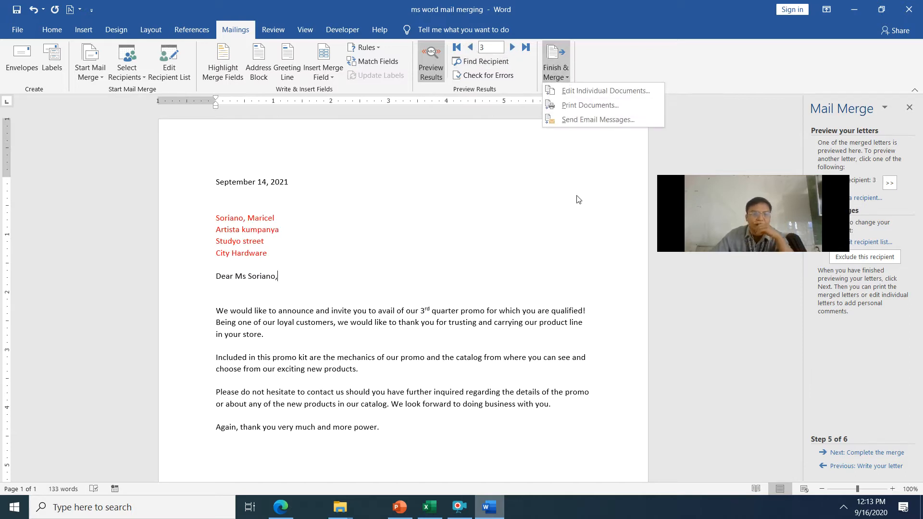
pyautogui.click(573, 103)
pyautogui.click(399, 254)
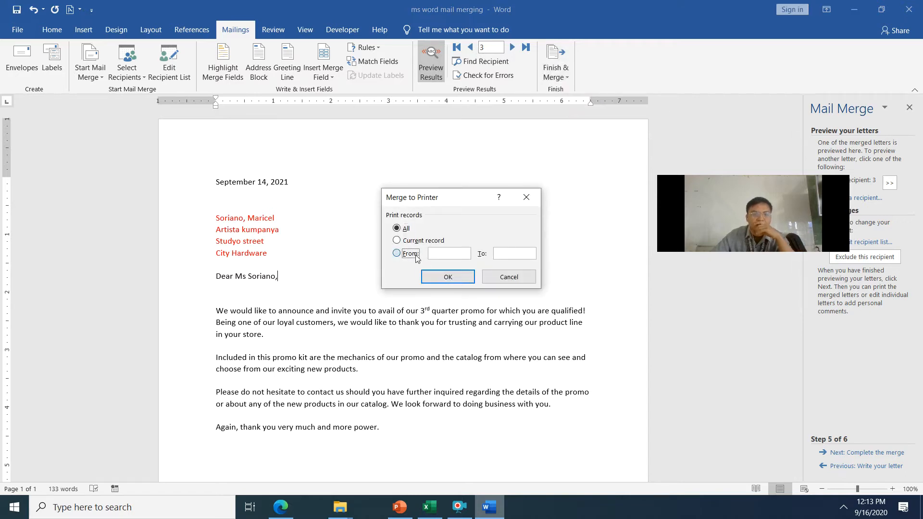
pyautogui.click(448, 276)
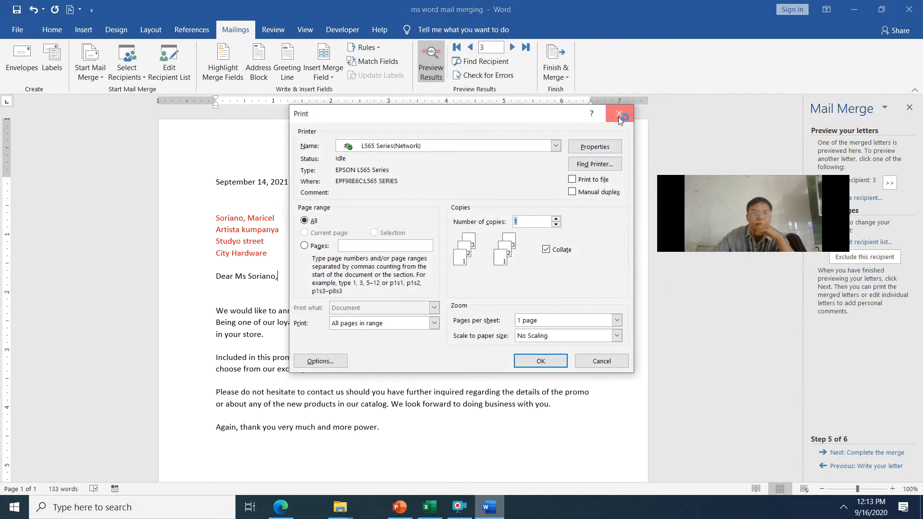
pyautogui.click(625, 107)
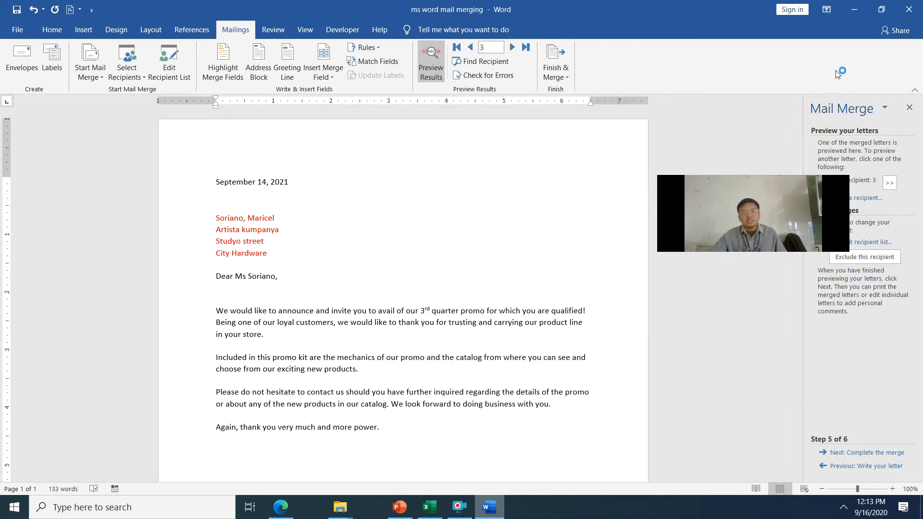
pyautogui.click(433, 228)
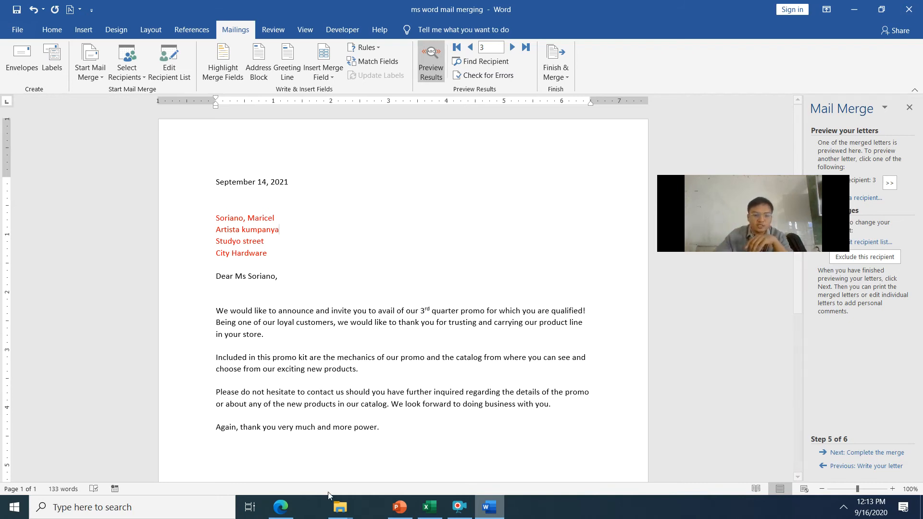
pyautogui.click(356, 496)
# - Switch to the Demo folder window listing the 'ms word mail merging' document
pyautogui.click(285, 479)
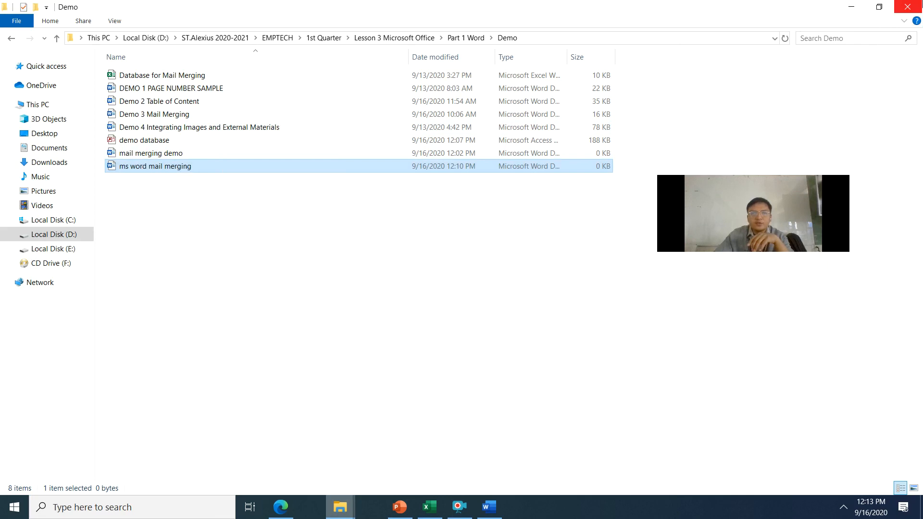
pyautogui.click(463, 517)
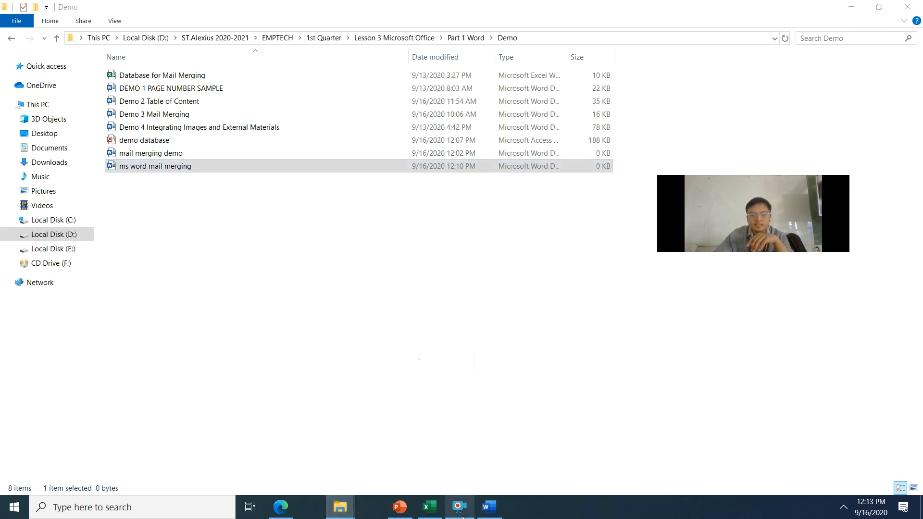